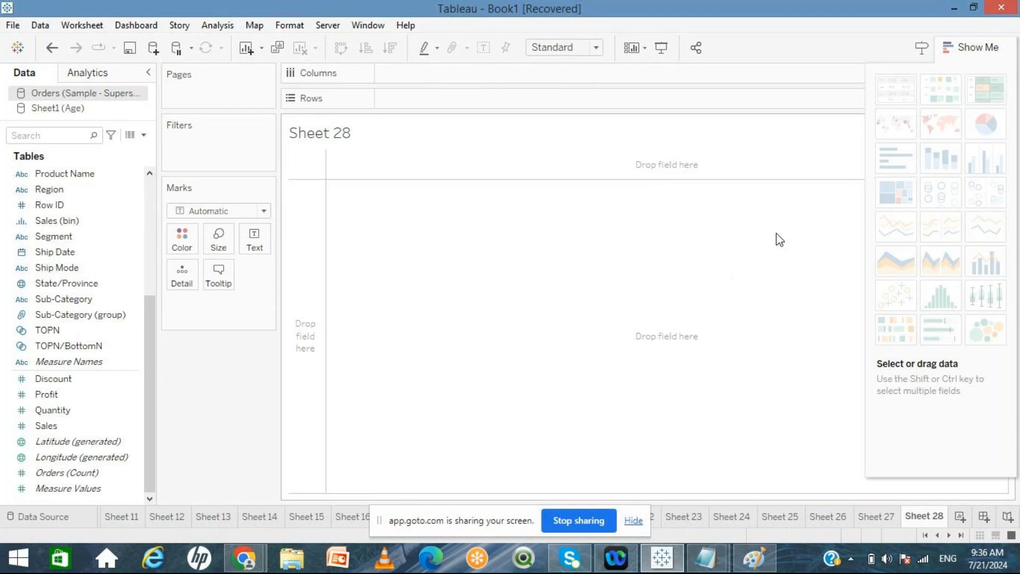
{"action": "mouse_move", "coordinate": [925, 133]}
{"action": "mouse_move", "coordinate": [974, 130]}
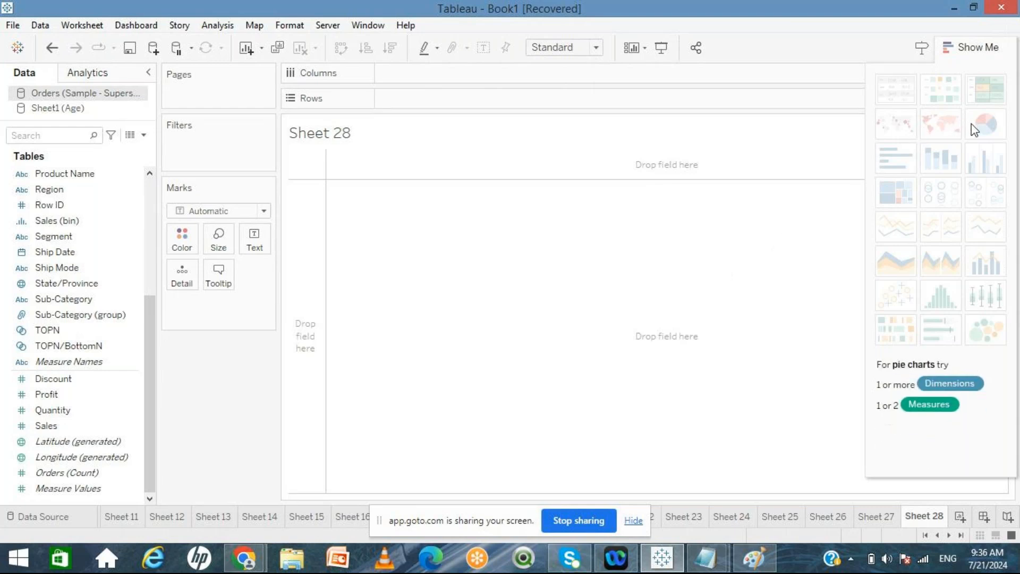
{"action": "mouse_move", "coordinate": [1003, 337]}
{"action": "mouse_move", "coordinate": [938, 109]}
{"action": "mouse_move", "coordinate": [905, 191]}
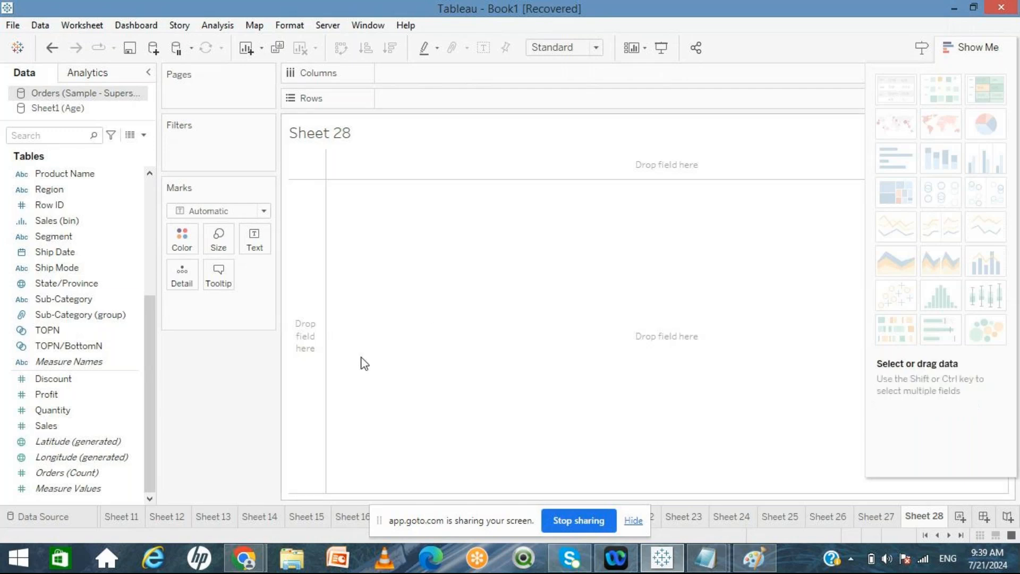
Step: Build a text table on Sheet 28 with Sub-Category on Rows and Sales as the text values
{"action": "left_click", "coordinate": [84, 299]}
{"action": "double_click", "coordinate": [84, 300]}
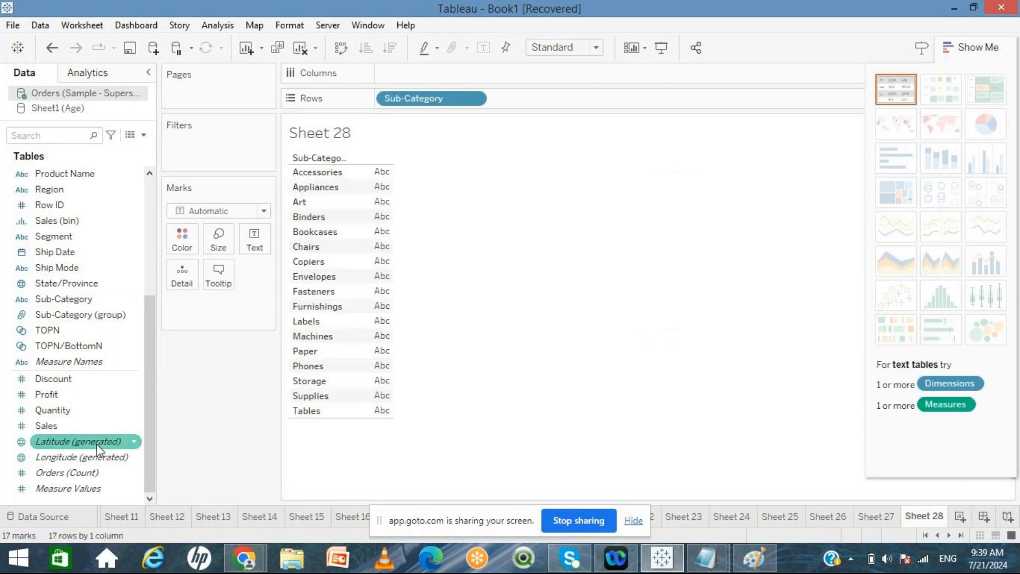
{"action": "double_click", "coordinate": [63, 427]}
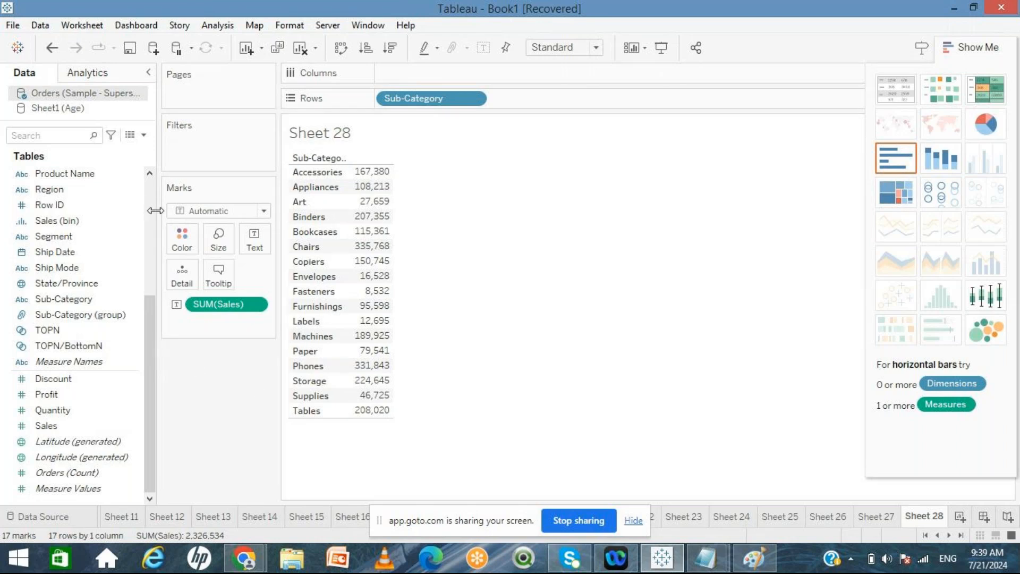
Step: Add Category to Rows ahead of Sub-Category to group the sales table
{"action": "left_click", "coordinate": [151, 189]}
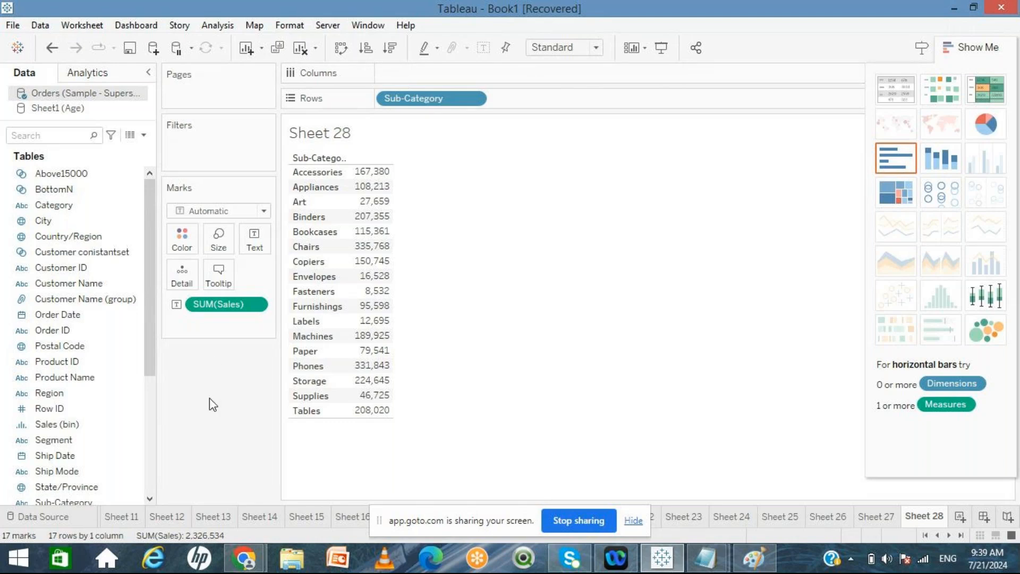
{"action": "left_click", "coordinate": [64, 211]}
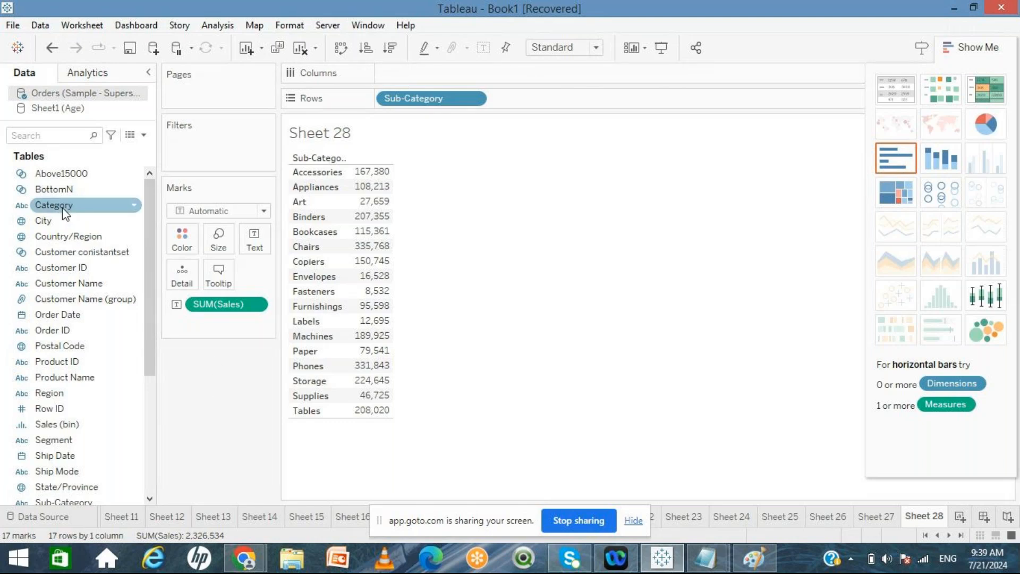
{"action": "left_click", "coordinate": [64, 212]}
{"action": "left_click_drag", "start_coordinate": [65, 212], "coordinate": [386, 109]}
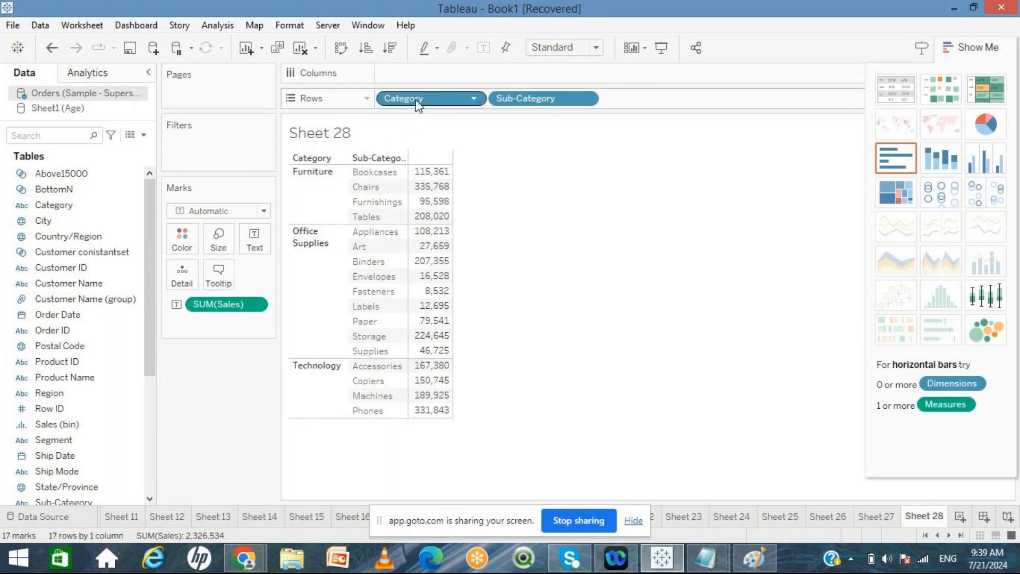
Step: Move Category to Columns and back to Rows, then remove it from the view
{"action": "left_click_drag", "start_coordinate": [415, 96], "coordinate": [425, 75]}
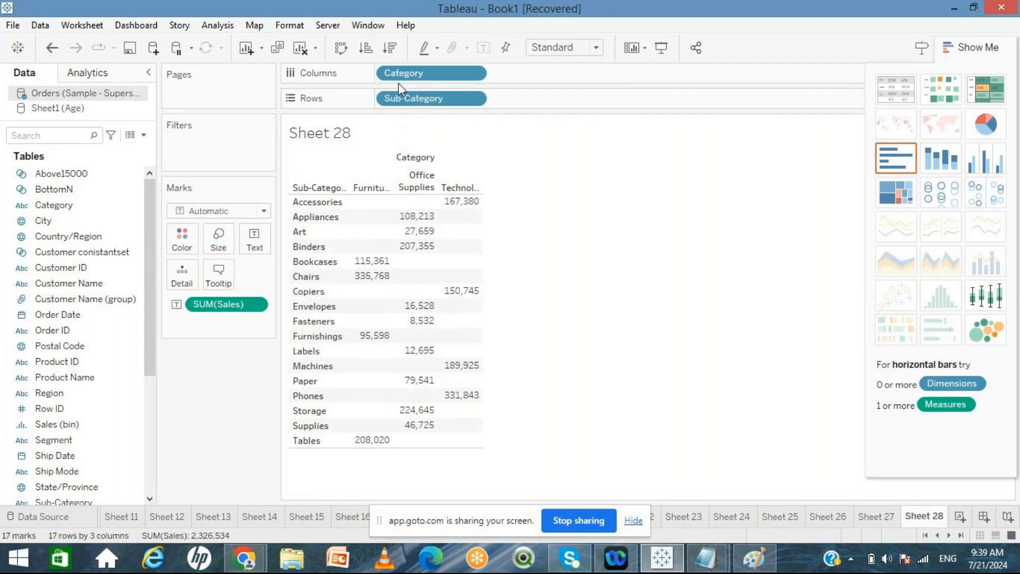
{"action": "left_click_drag", "start_coordinate": [401, 74], "coordinate": [384, 97]}
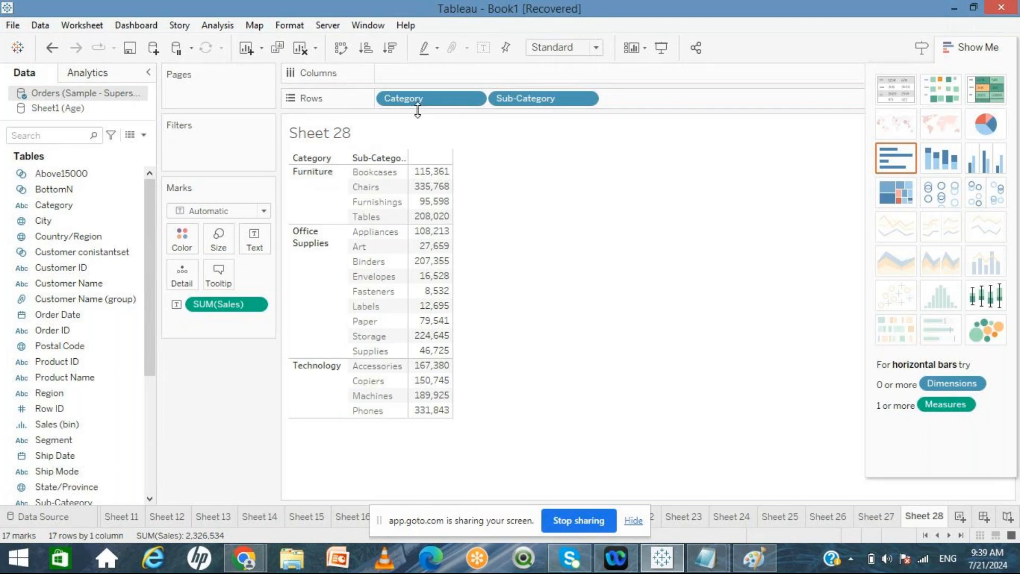
{"action": "left_click_drag", "start_coordinate": [418, 98], "coordinate": [217, 427]}
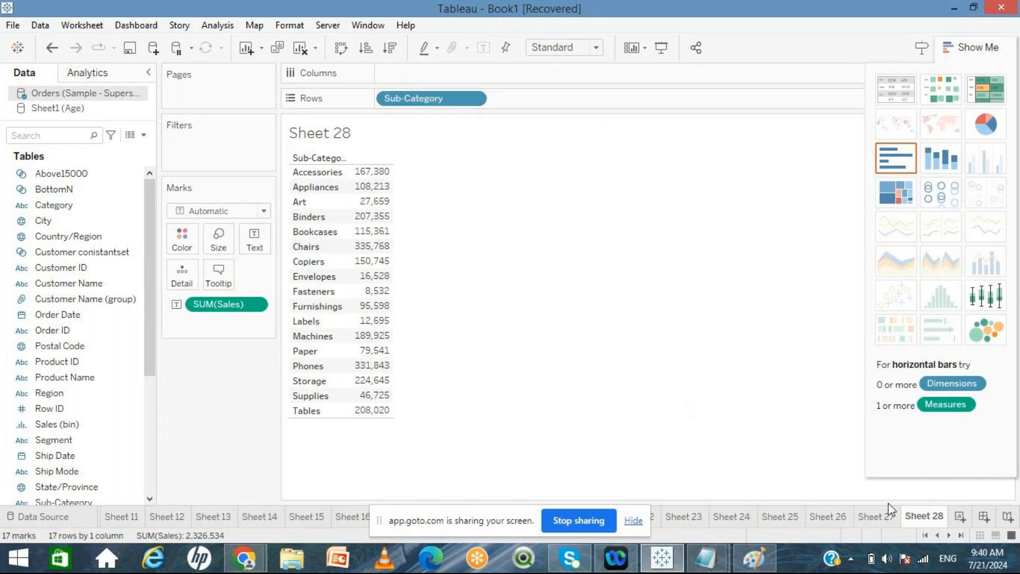
Step: Create a new worksheet with Sub-Category on Columns and Sales as the text values
{"action": "left_click", "coordinate": [960, 517]}
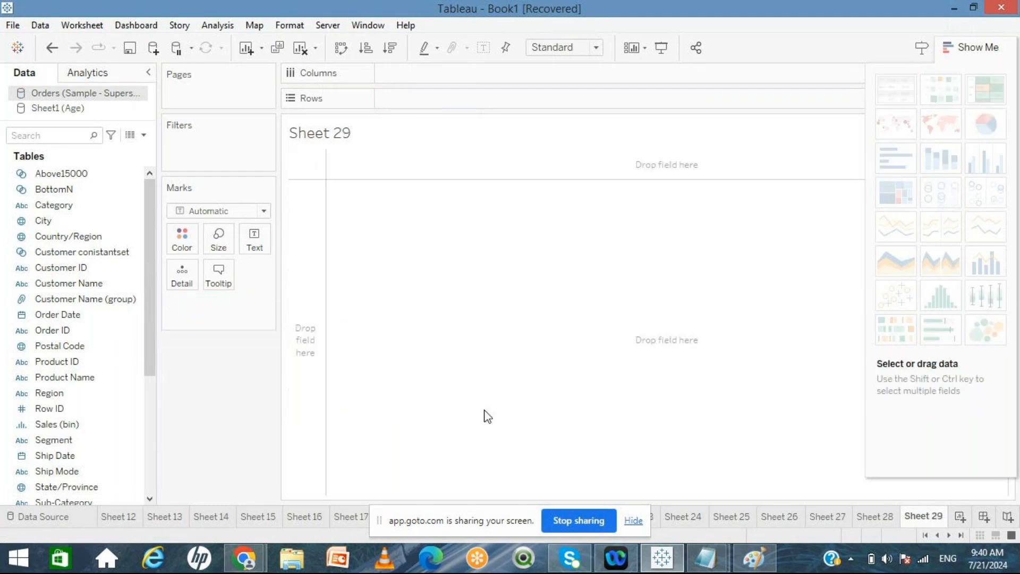
{"action": "scroll", "coordinate": [150, 456], "scroll_direction": "down", "scroll_amount": 5}
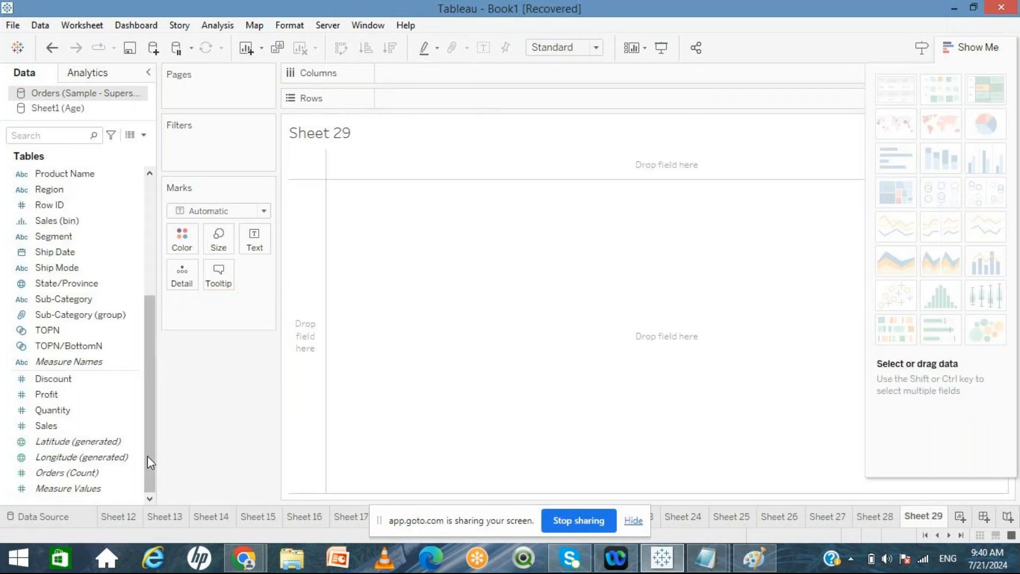
{"action": "left_click", "coordinate": [68, 305]}
{"action": "left_click_drag", "start_coordinate": [67, 305], "coordinate": [420, 84]}
{"action": "left_click_drag", "start_coordinate": [417, 75], "coordinate": [417, 75]}
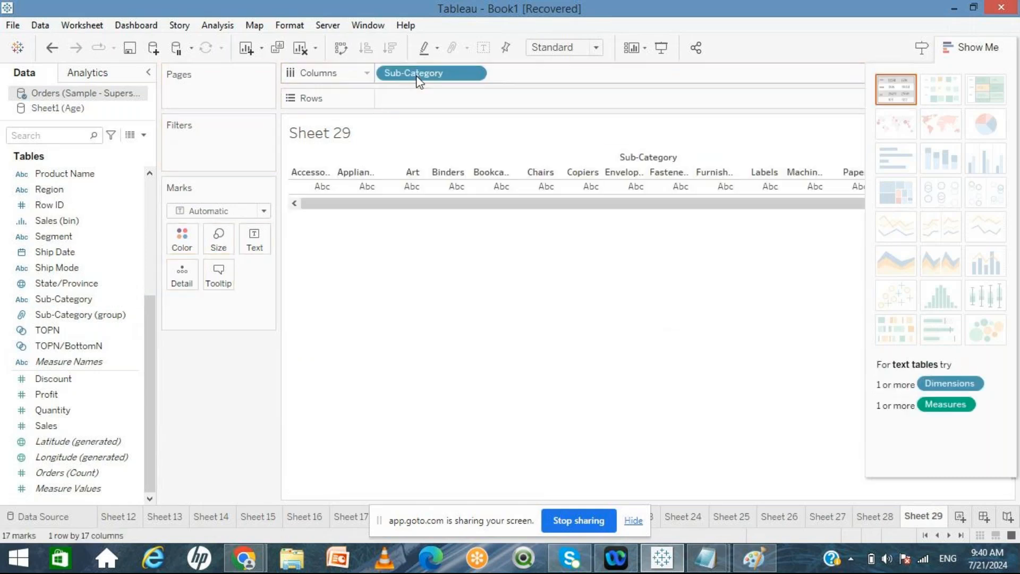
{"action": "double_click", "coordinate": [58, 428]}
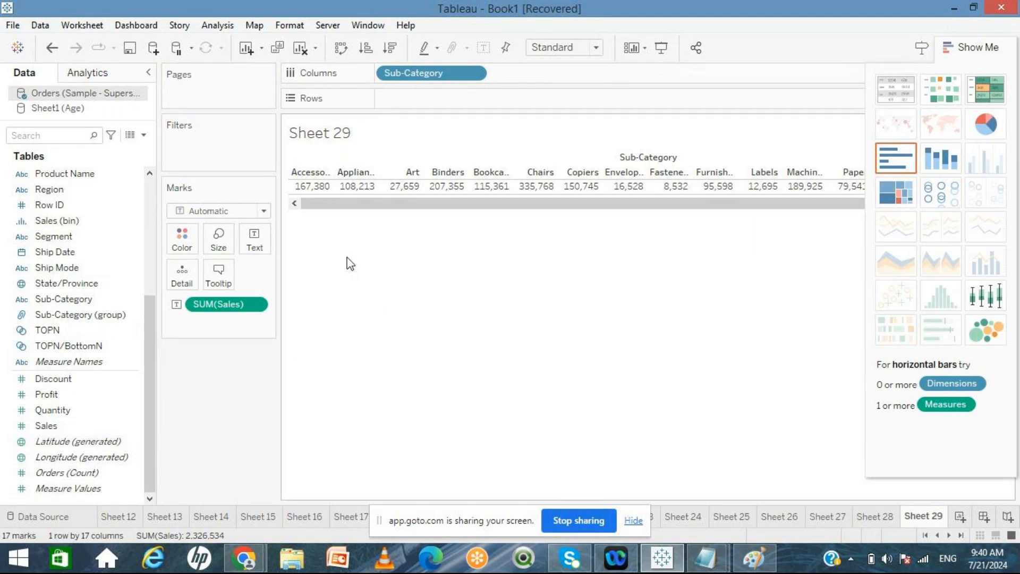
Step: Collapse the Show Me pane and compare the Sub-Category sales tables on Sheet 28 and Sheet 29
{"action": "left_click", "coordinate": [863, 518]}
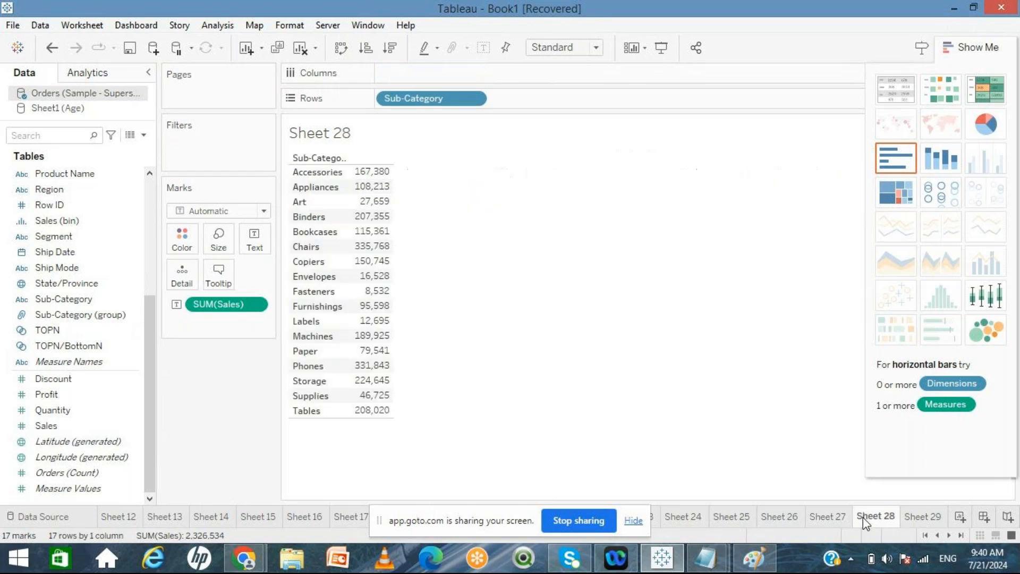
{"action": "left_click", "coordinate": [911, 517]}
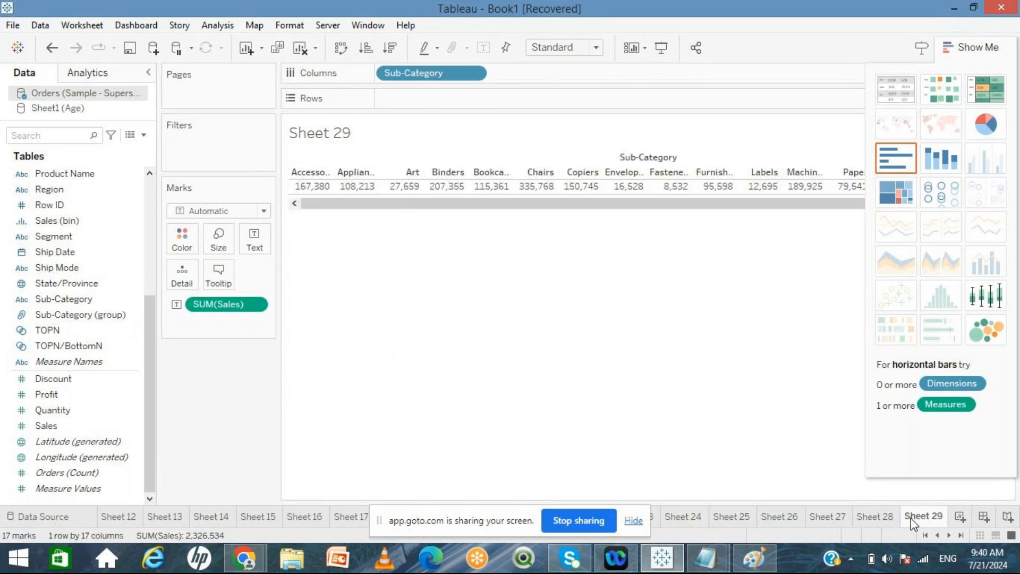
{"action": "left_click", "coordinate": [980, 47]}
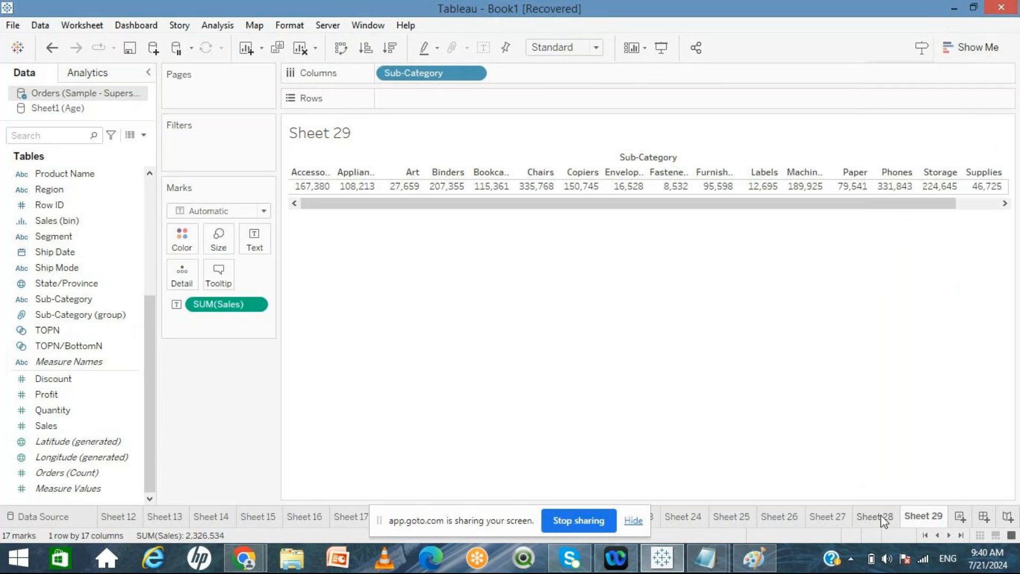
{"action": "left_click", "coordinate": [876, 516]}
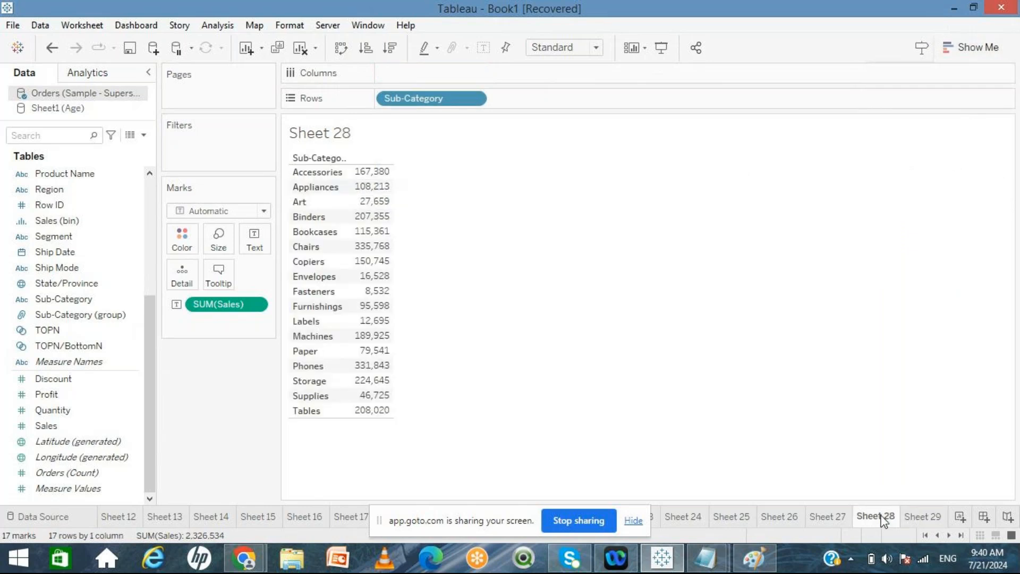
{"action": "left_click", "coordinate": [920, 521]}
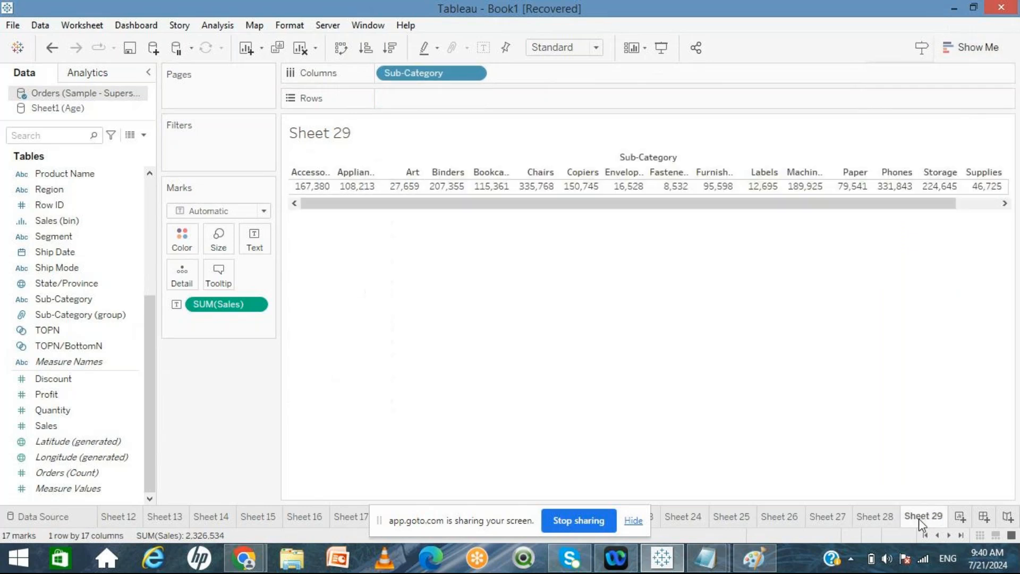
Step: Create another new worksheet with Sub-Category on Rows and Category on Columns
{"action": "key", "text": "ctrl+m"}
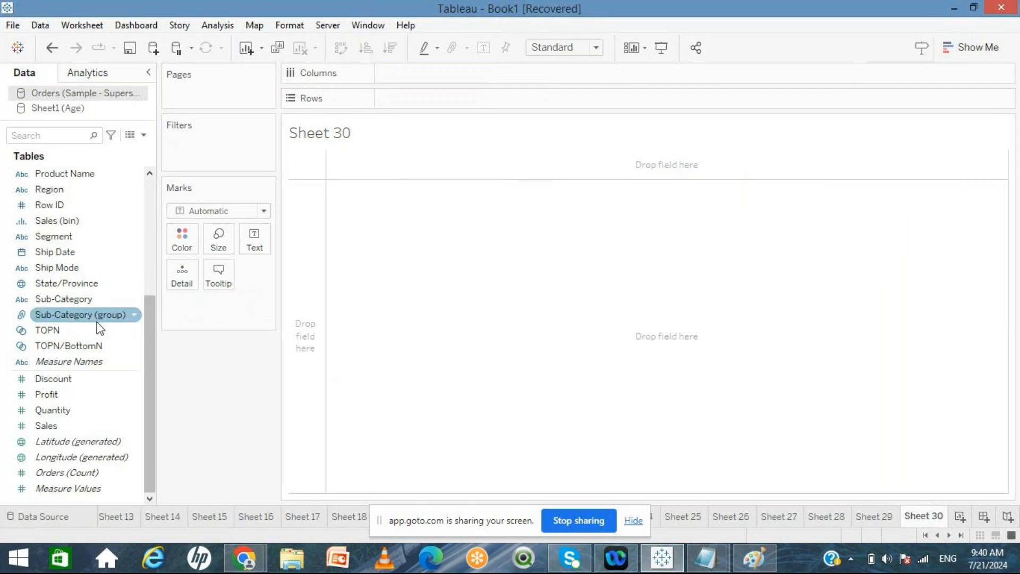
{"action": "left_click_drag", "start_coordinate": [78, 298], "coordinate": [464, 102]}
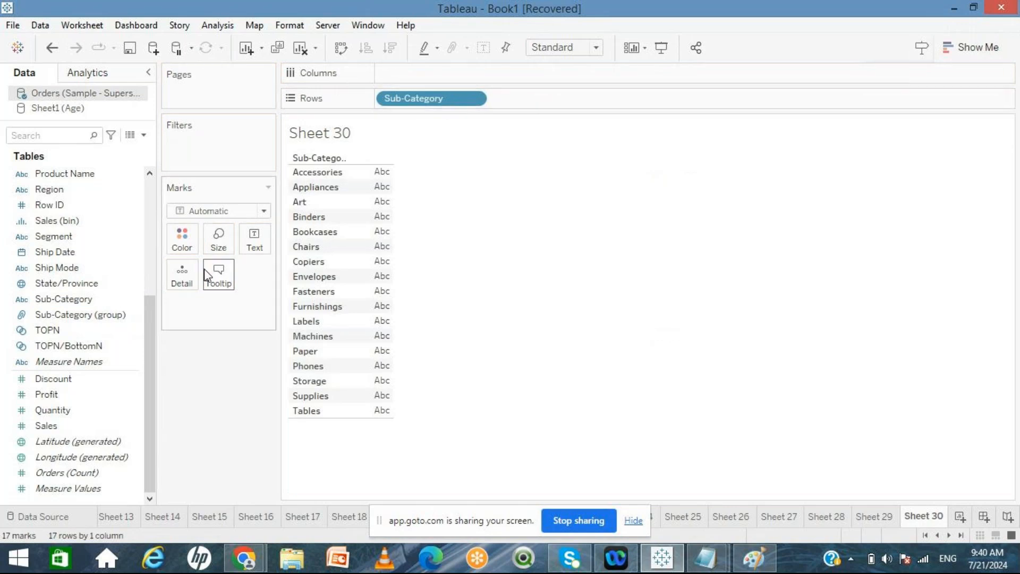
{"action": "left_click", "coordinate": [151, 193]}
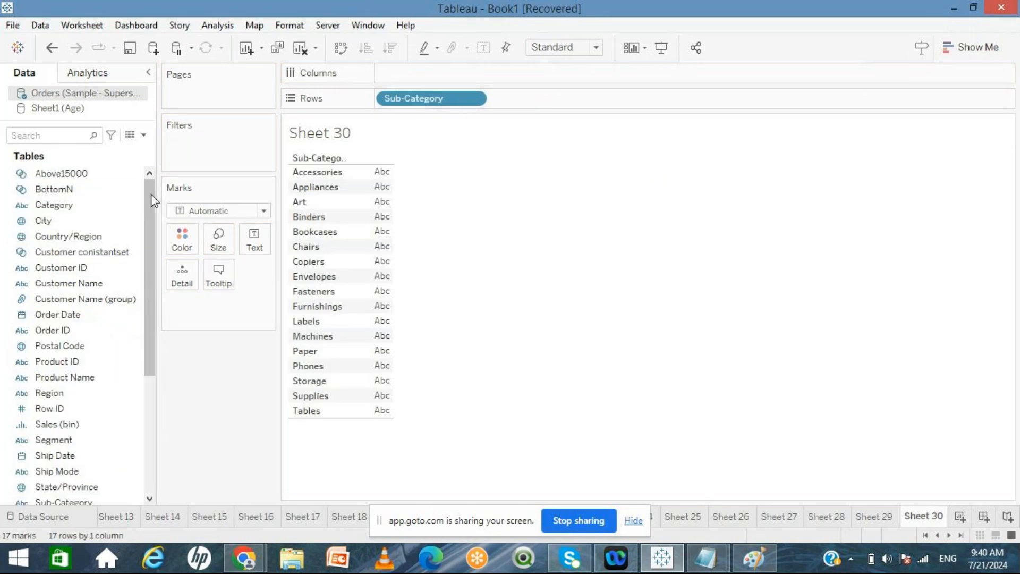
{"action": "left_click", "coordinate": [62, 208]}
{"action": "left_click_drag", "start_coordinate": [64, 213], "coordinate": [424, 74]}
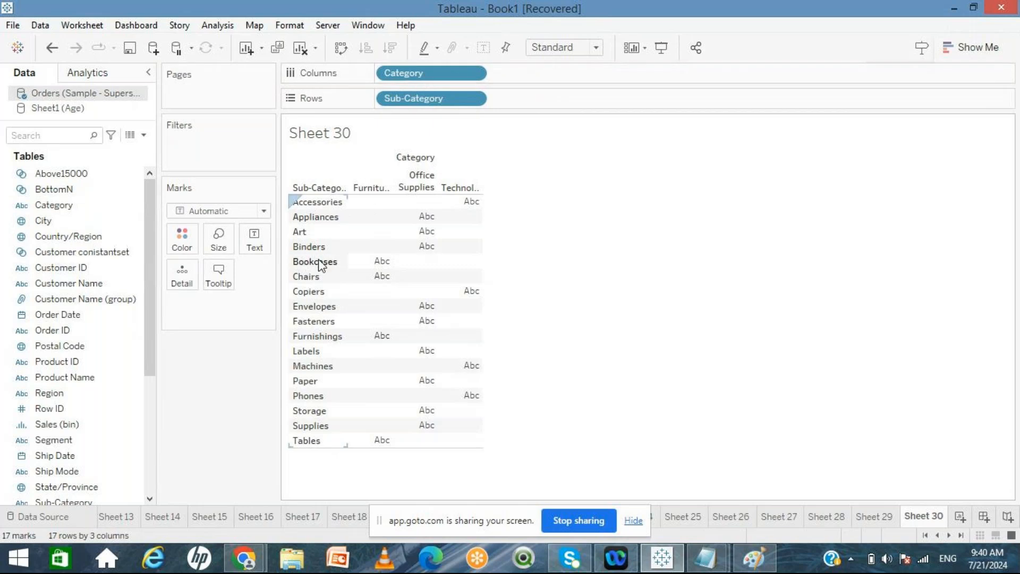
Step: Drop Sales into the view of the new worksheet as the text values
{"action": "left_click", "coordinate": [150, 455]}
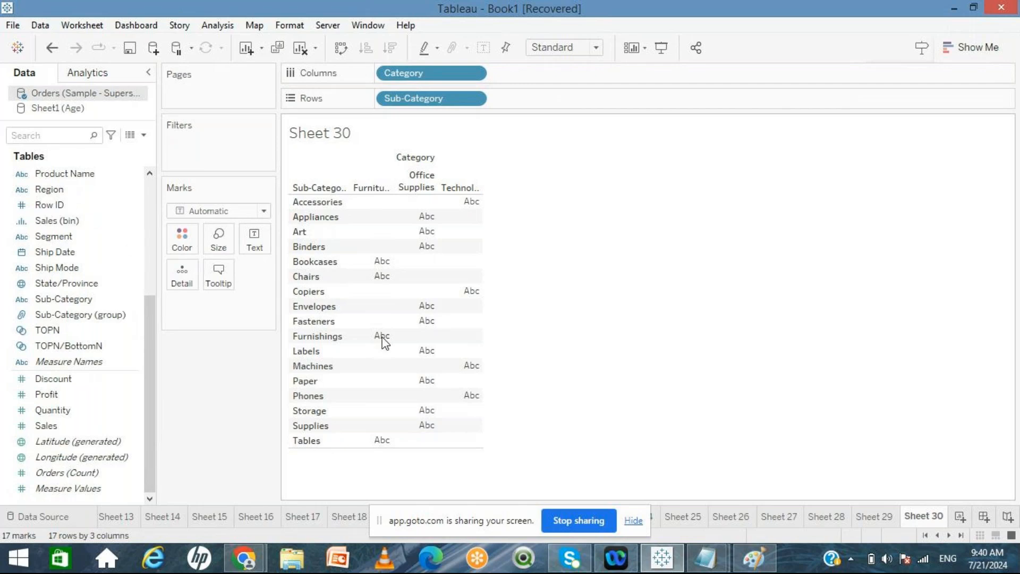
{"action": "left_click", "coordinate": [81, 425]}
{"action": "left_click_drag", "start_coordinate": [81, 425], "coordinate": [436, 325]}
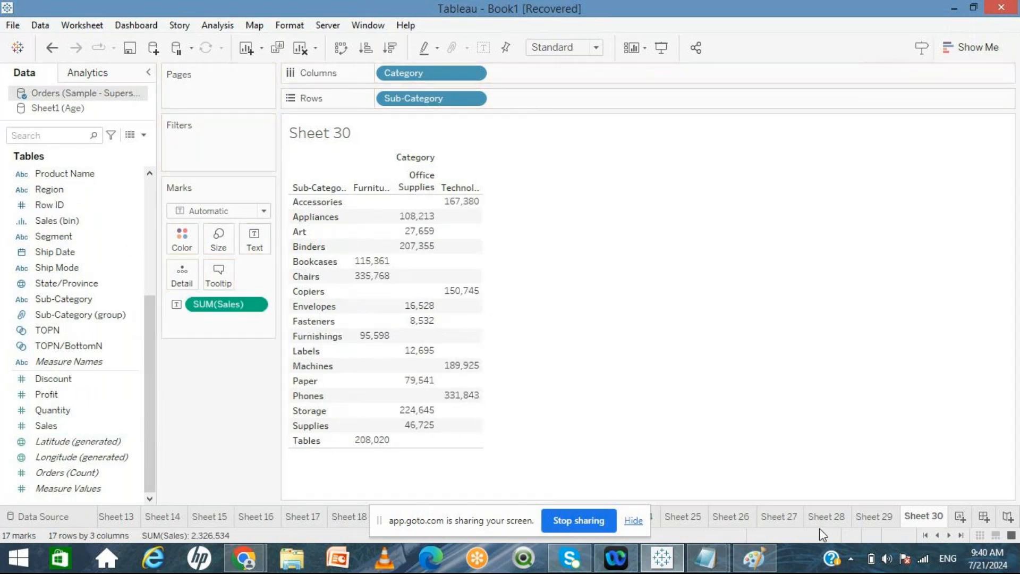
Step: Compare the sales tables on Sheet 28, Sheet 29 and Sheet 30
{"action": "left_click", "coordinate": [827, 517]}
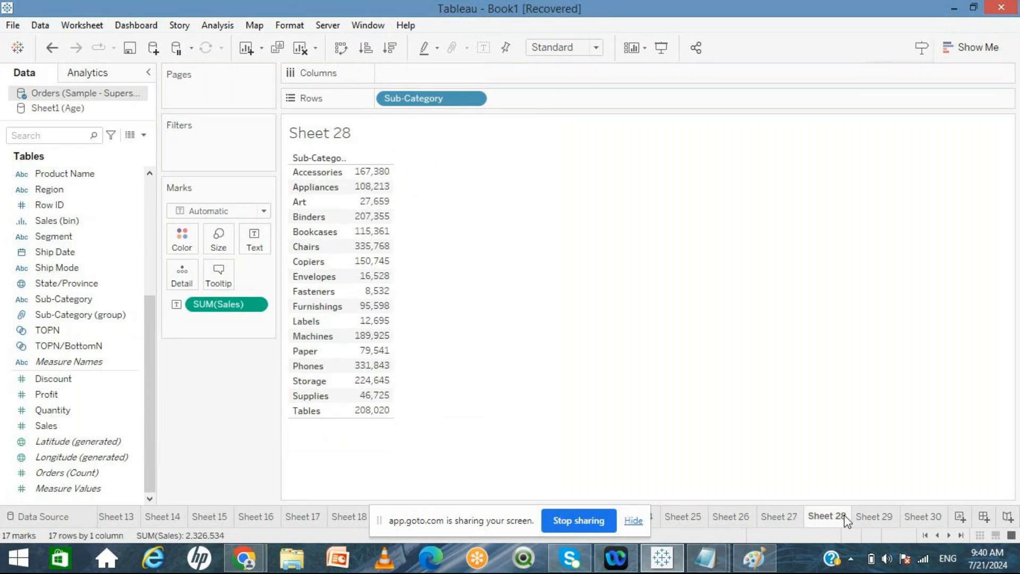
{"action": "left_click", "coordinate": [872, 516]}
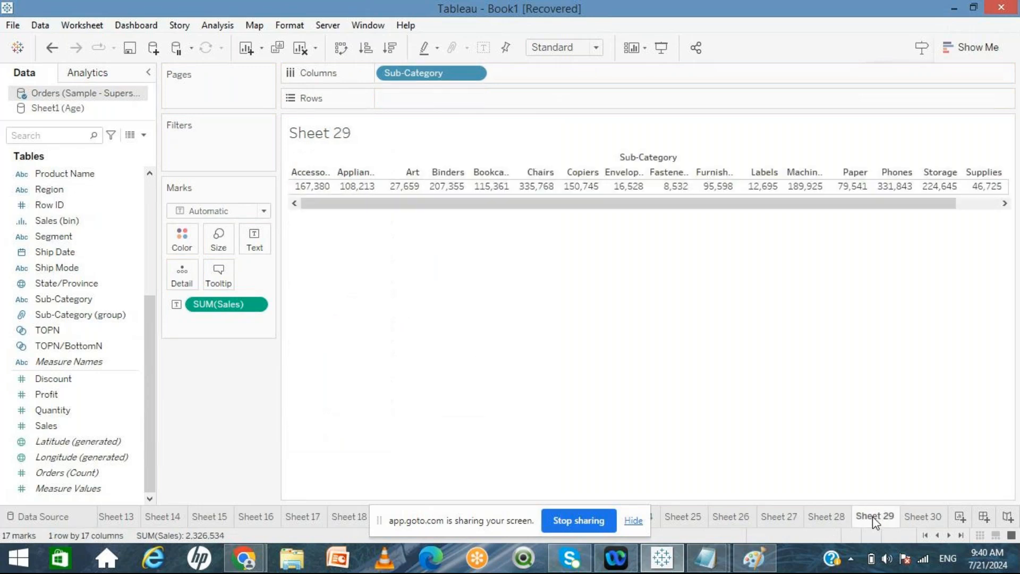
{"action": "left_click", "coordinate": [918, 517]}
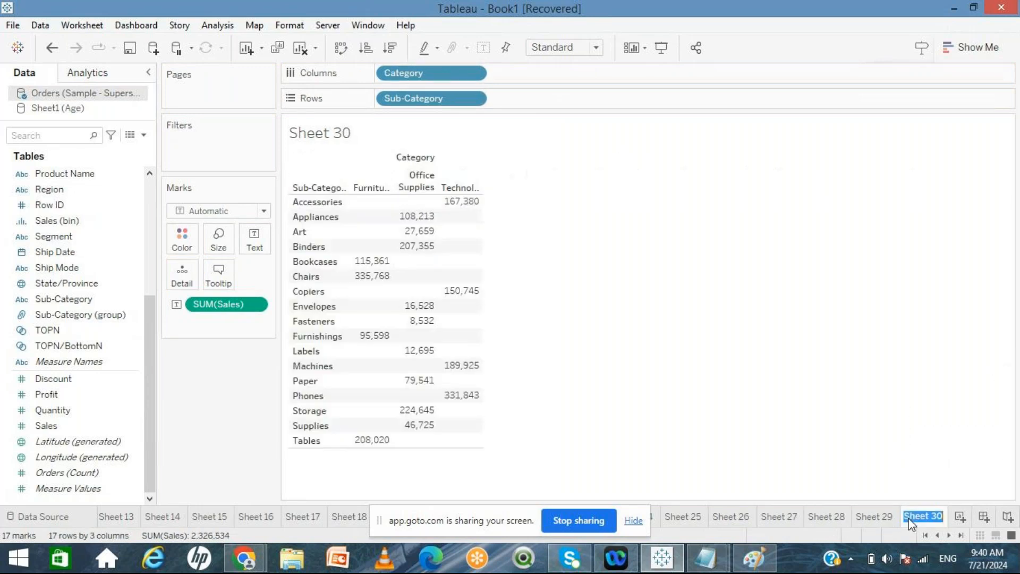
{"action": "left_click", "coordinate": [819, 516]}
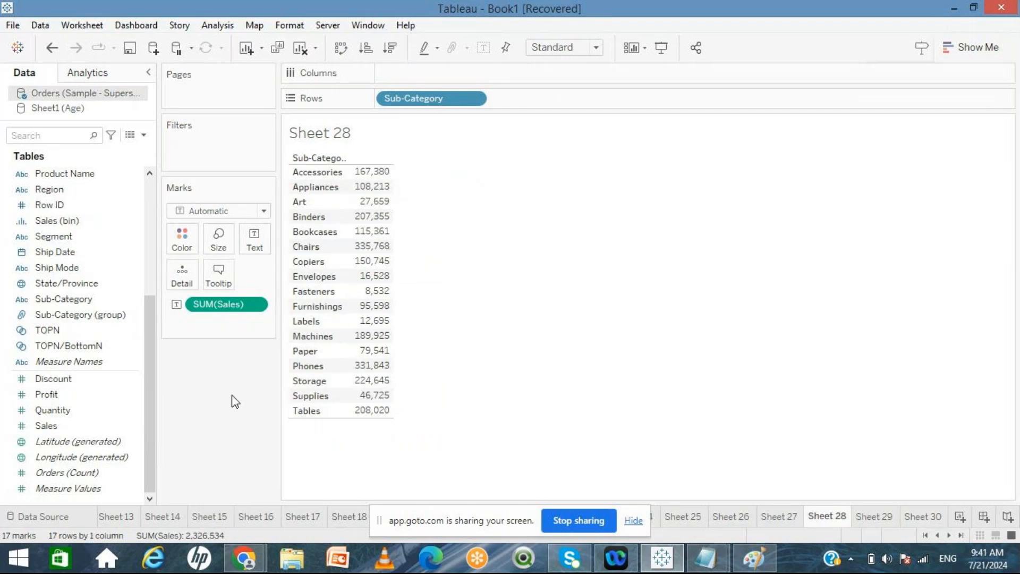
Step: Add Category to Rows ahead of Sub-Category on Sheet 28
{"action": "left_click", "coordinate": [314, 231]}
{"action": "scroll", "coordinate": [151, 187], "scroll_direction": "up", "scroll_amount": 5}
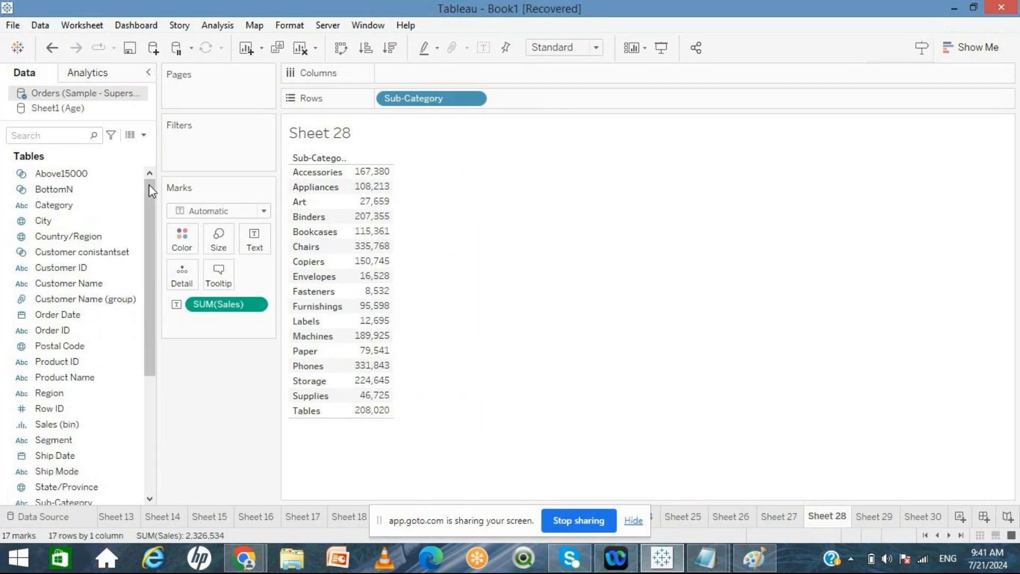
{"action": "left_click", "coordinate": [64, 212]}
{"action": "left_click_drag", "start_coordinate": [64, 211], "coordinate": [377, 101]}
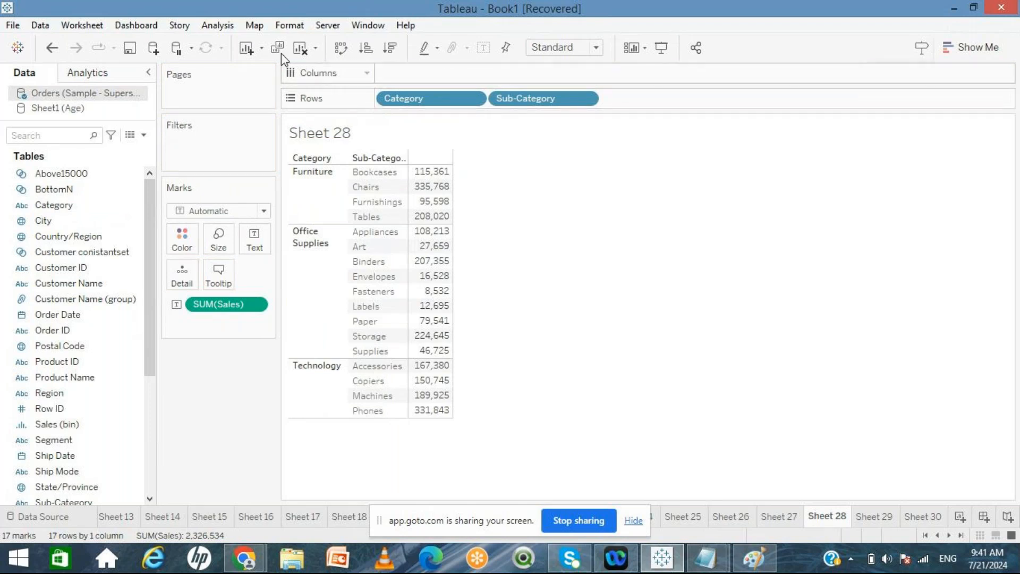
Step: Open the advanced table layout options and set the maximum levels of column labels to 50
{"action": "left_click", "coordinate": [224, 27]}
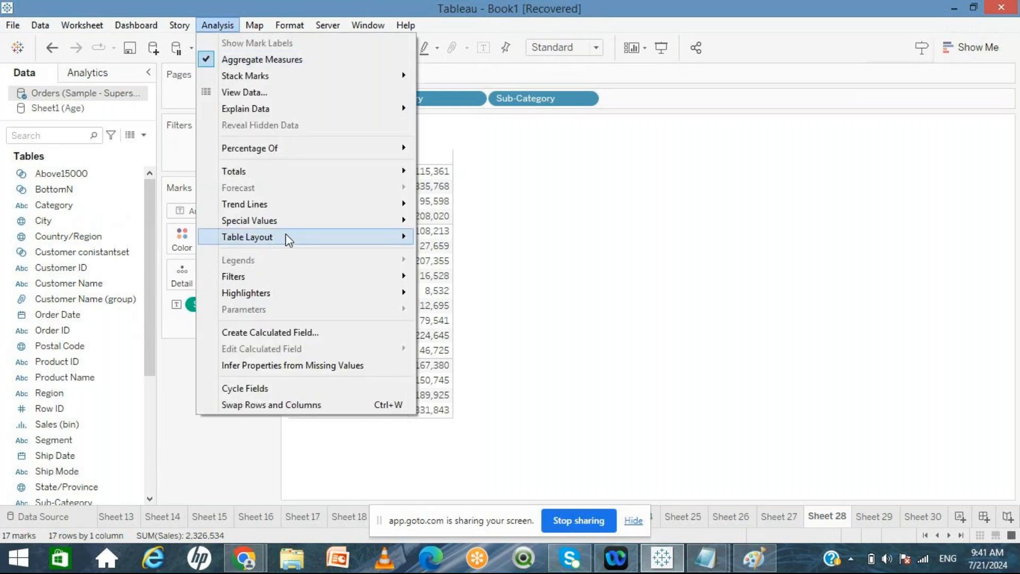
{"action": "mouse_move", "coordinate": [283, 242]}
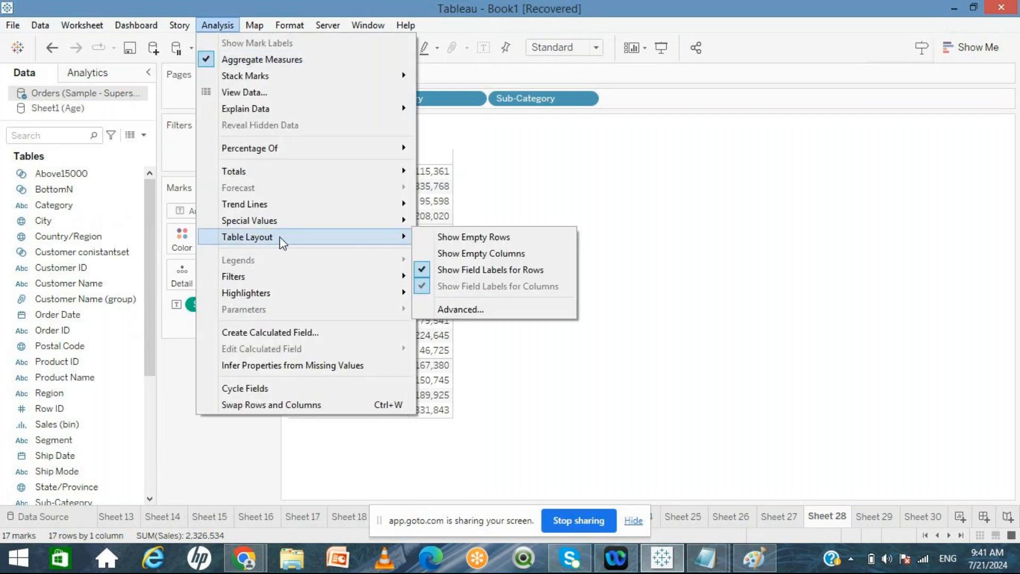
{"action": "left_click", "coordinate": [457, 310]}
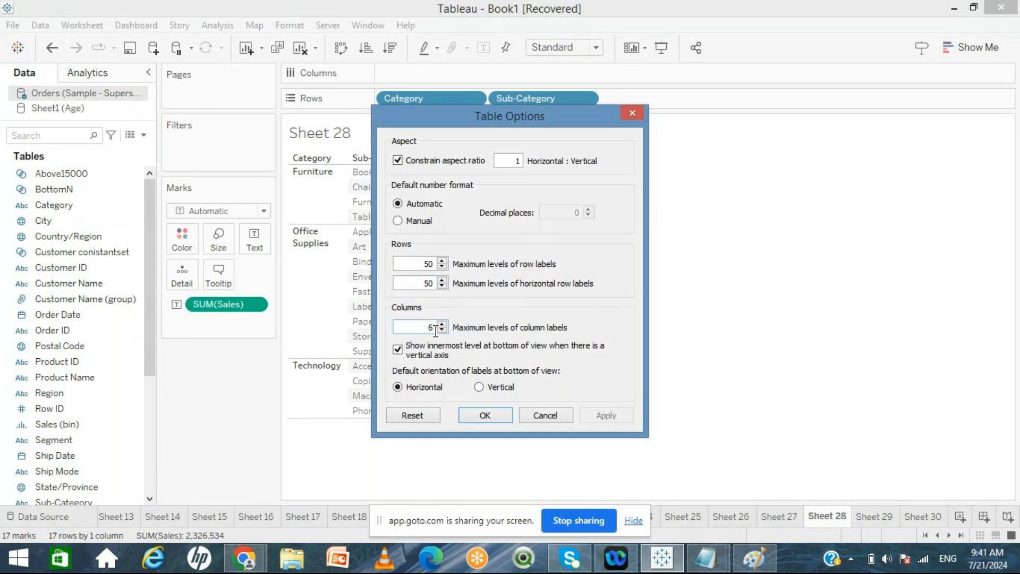
{"action": "key", "text": "BackSpace"}
{"action": "type", "text": "50"}
{"action": "left_click", "coordinate": [521, 416]}
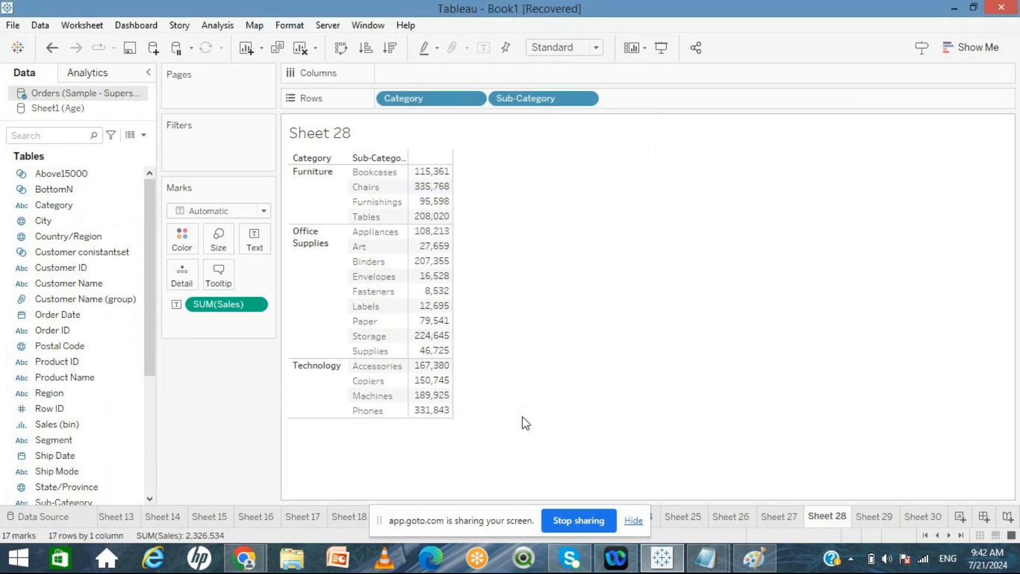
Step: Set the worksheet's default font size to 11
{"action": "key", "text": "super+c"}
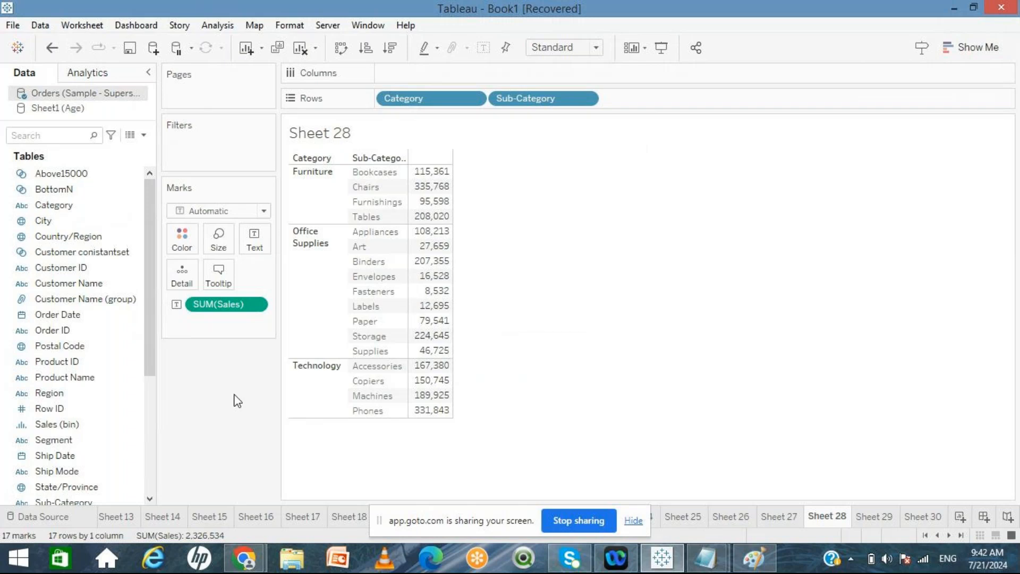
{"action": "left_click", "coordinate": [290, 27]}
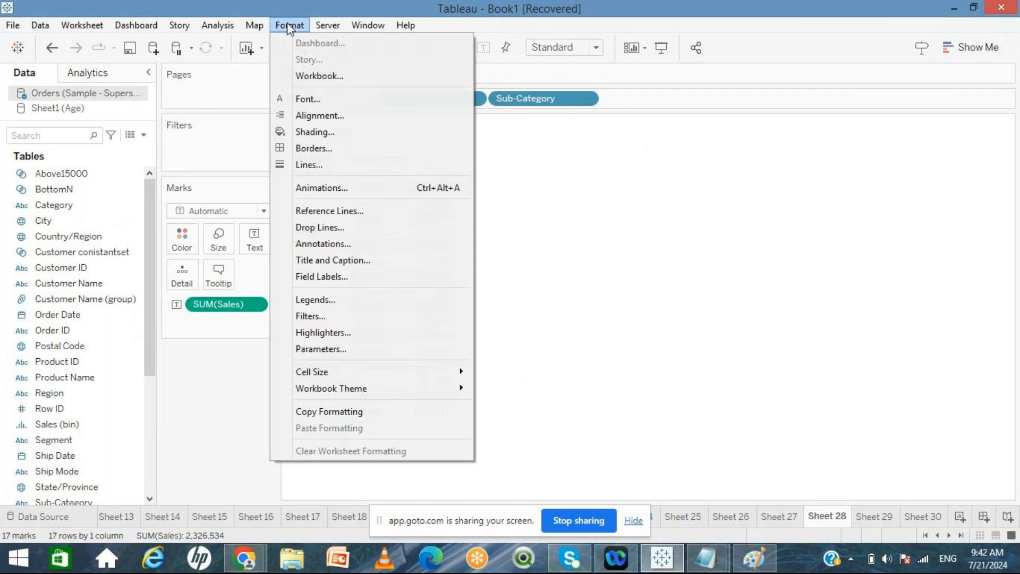
{"action": "left_click", "coordinate": [317, 100]}
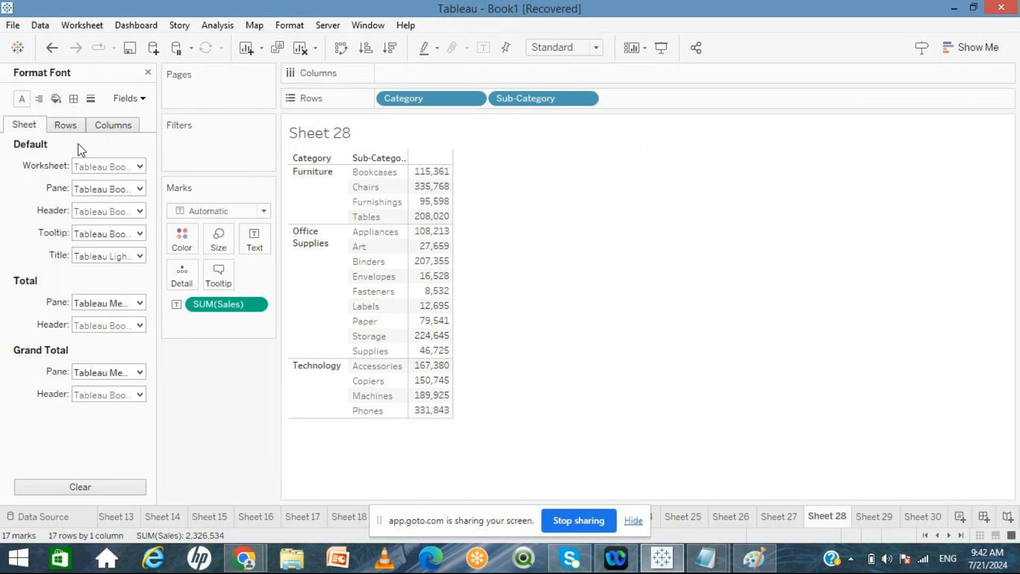
{"action": "left_click", "coordinate": [139, 167]}
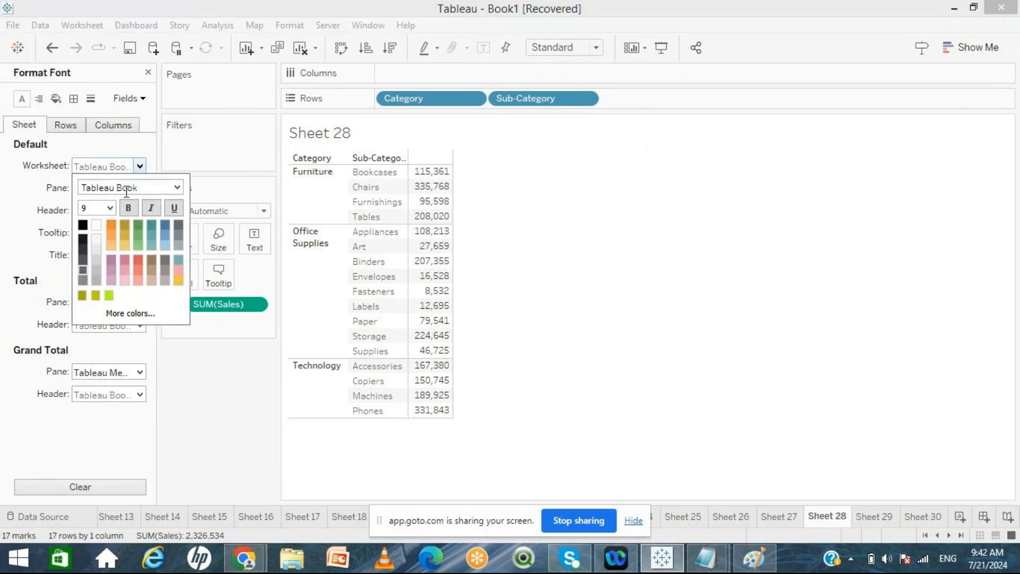
{"action": "left_click", "coordinate": [107, 208]}
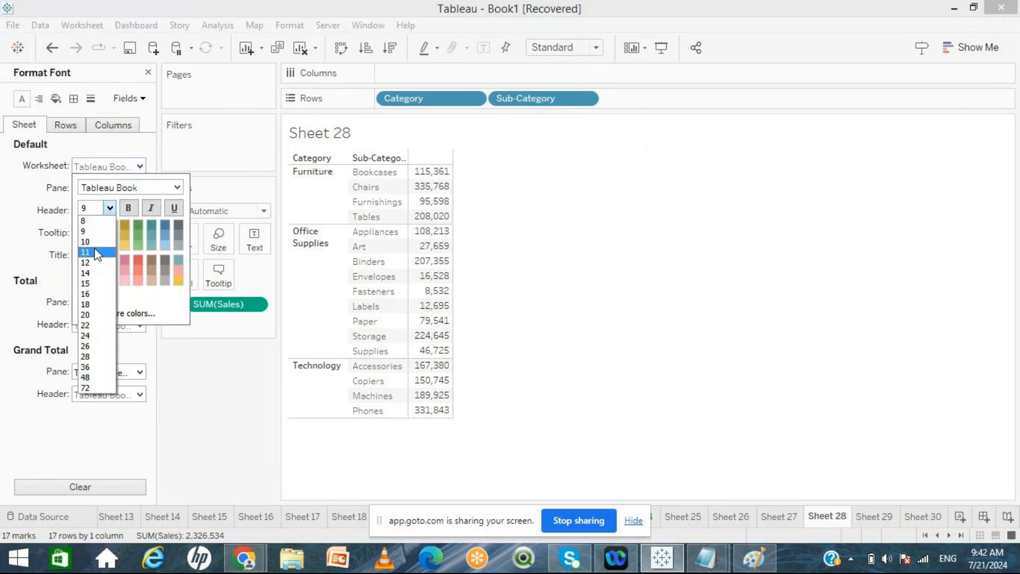
{"action": "left_click", "coordinate": [97, 254]}
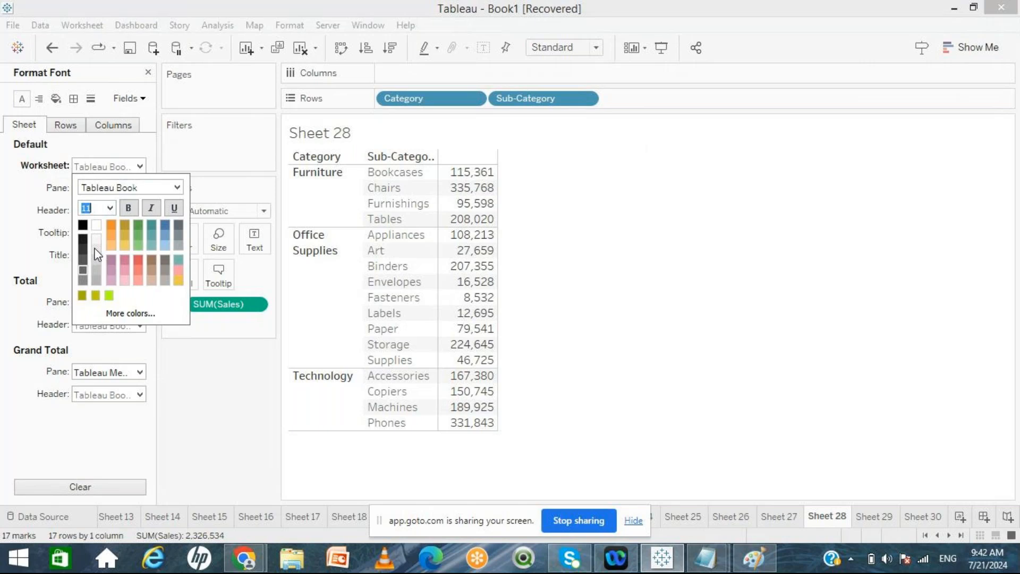
{"action": "left_click", "coordinate": [242, 428]}
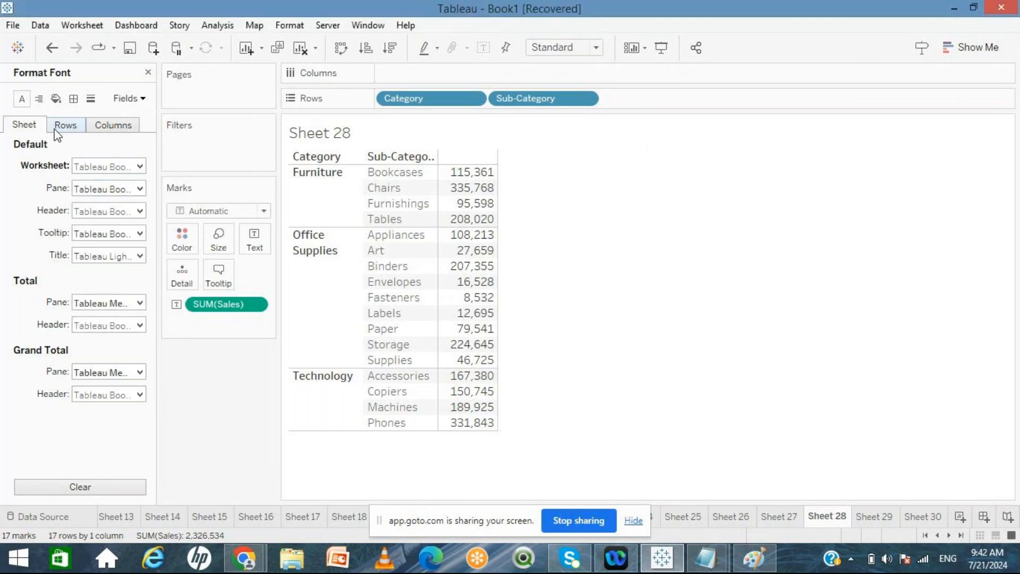
Step: Set the default pane text alignment to left
{"action": "left_click", "coordinate": [40, 101]}
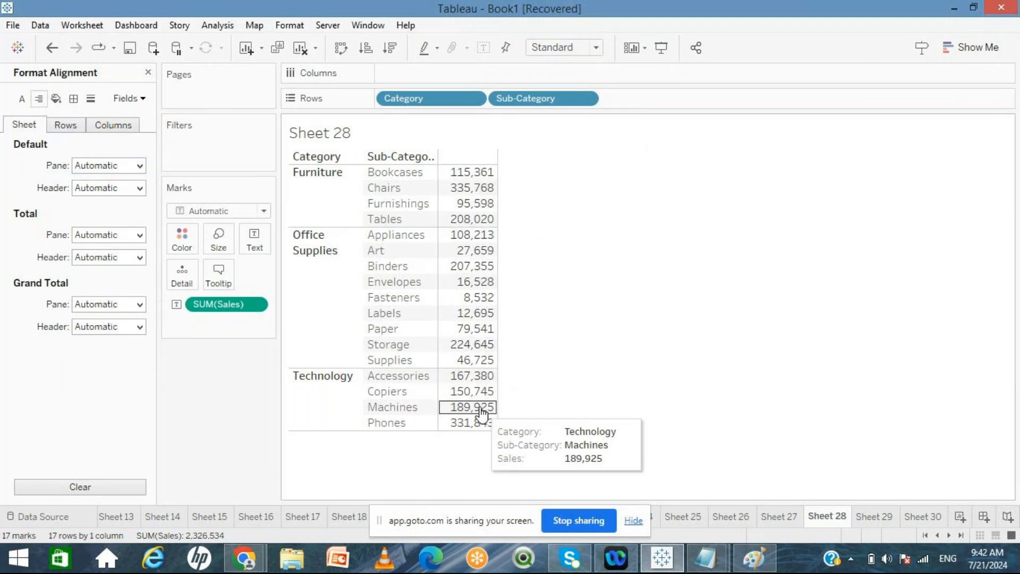
{"action": "left_click", "coordinate": [104, 168]}
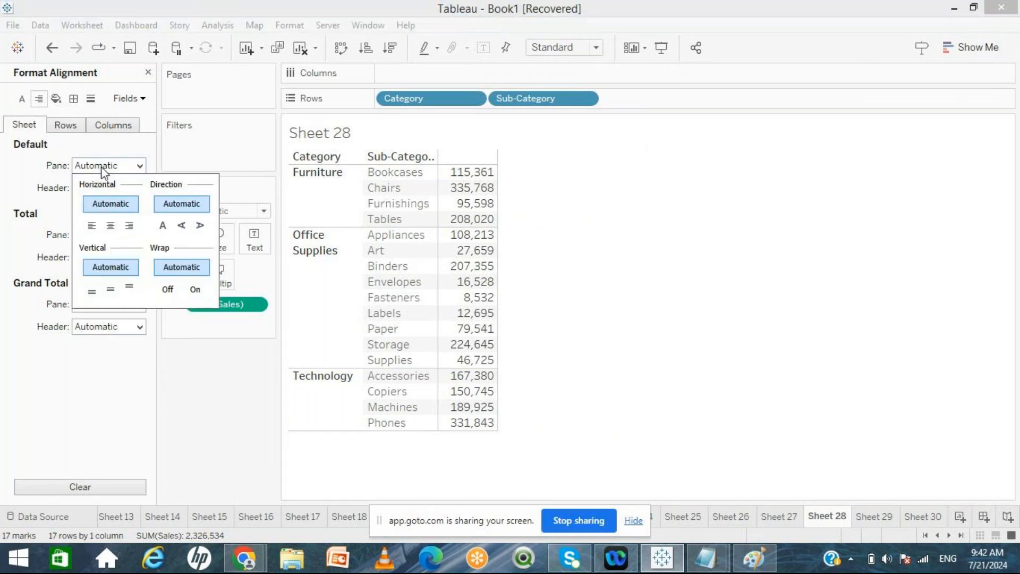
{"action": "left_click", "coordinate": [91, 227]}
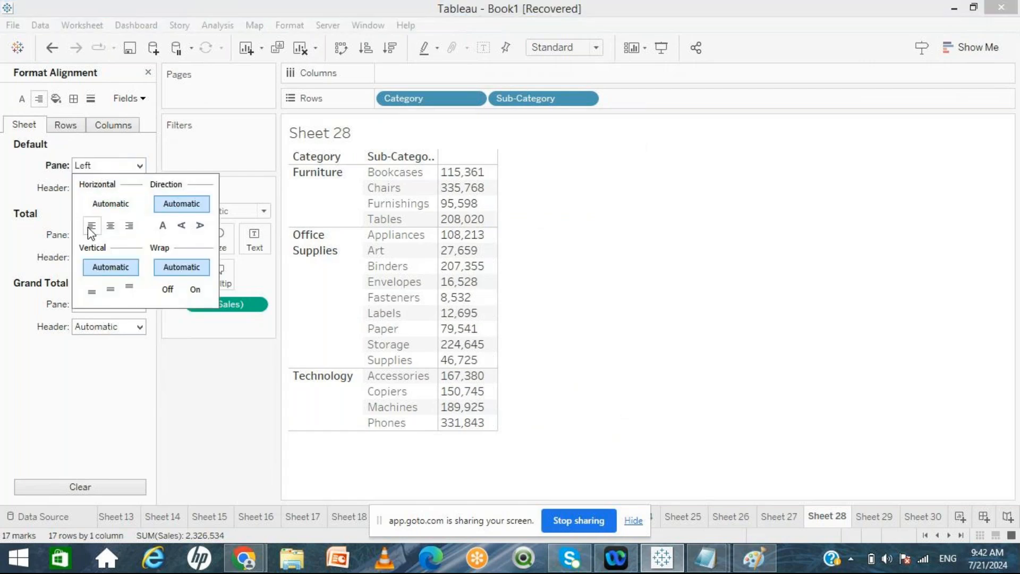
{"action": "left_click", "coordinate": [110, 225]}
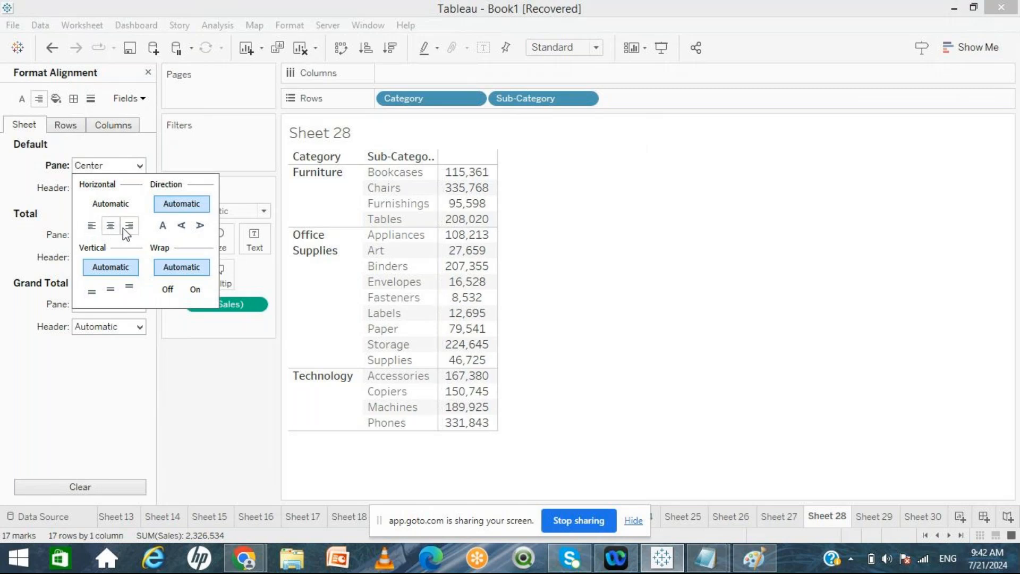
{"action": "left_click", "coordinate": [127, 230]}
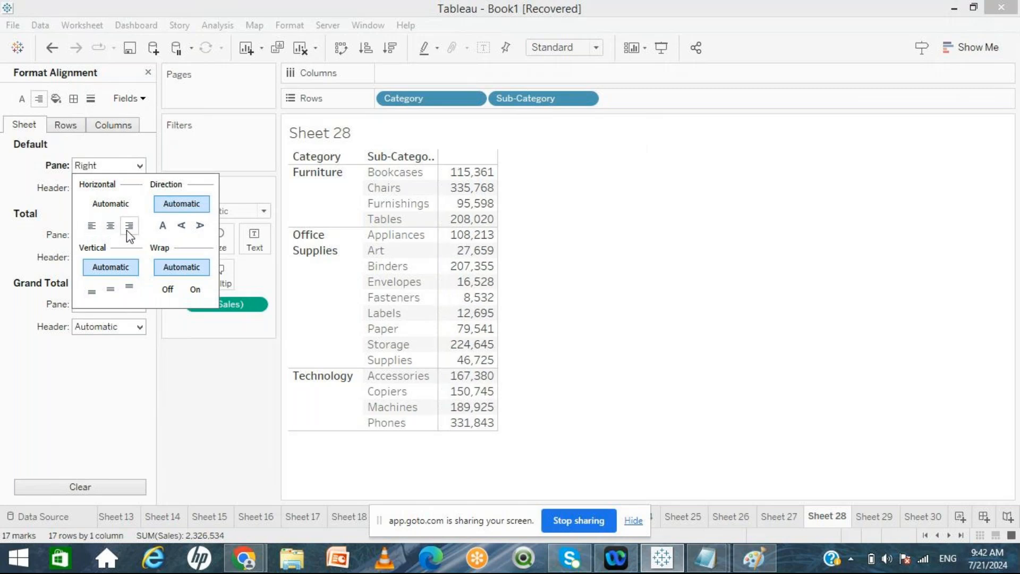
{"action": "left_click", "coordinate": [92, 227]}
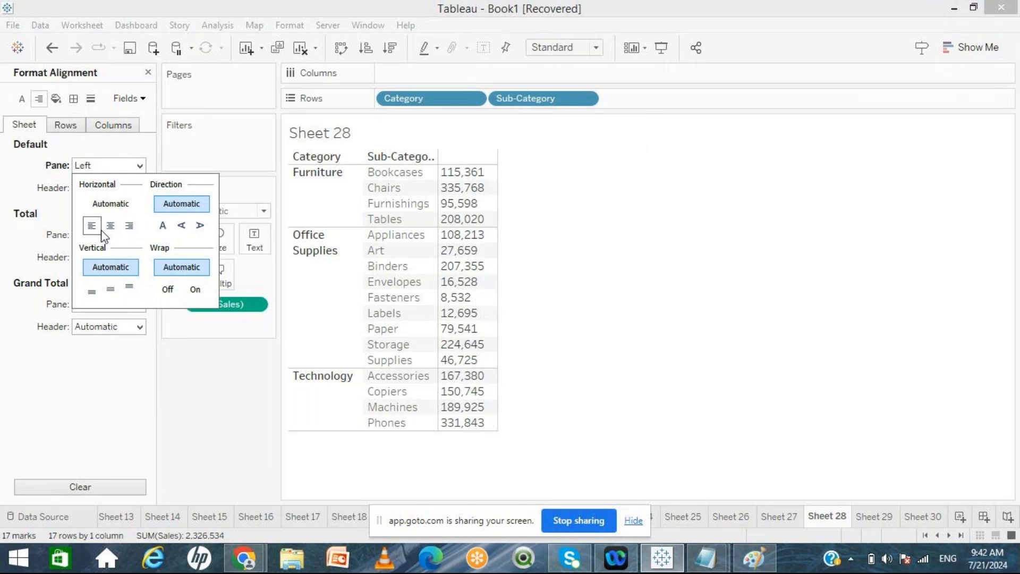
{"action": "left_click", "coordinate": [250, 454]}
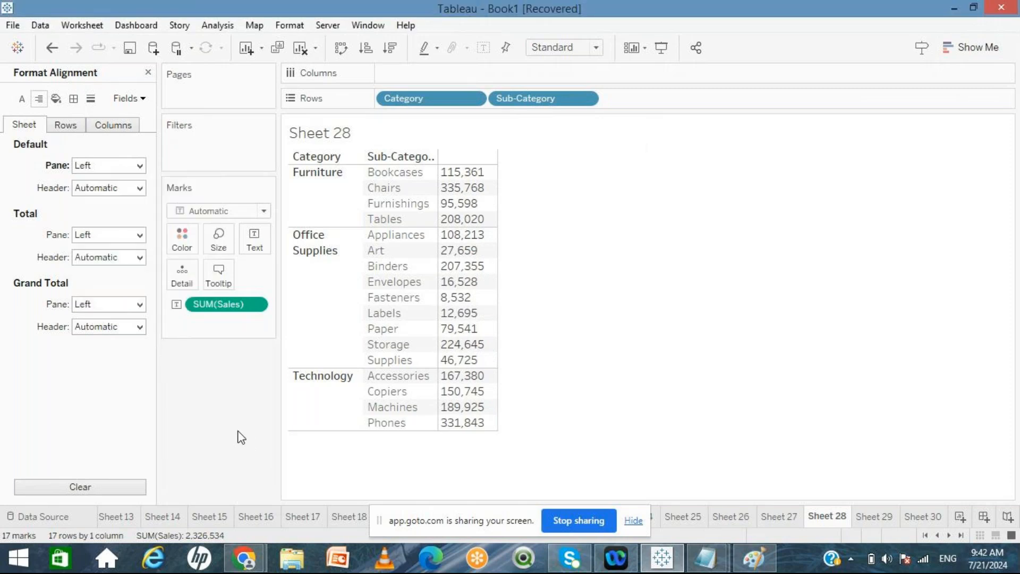
Step: Shade the worksheet background olive
{"action": "left_click", "coordinate": [55, 99]}
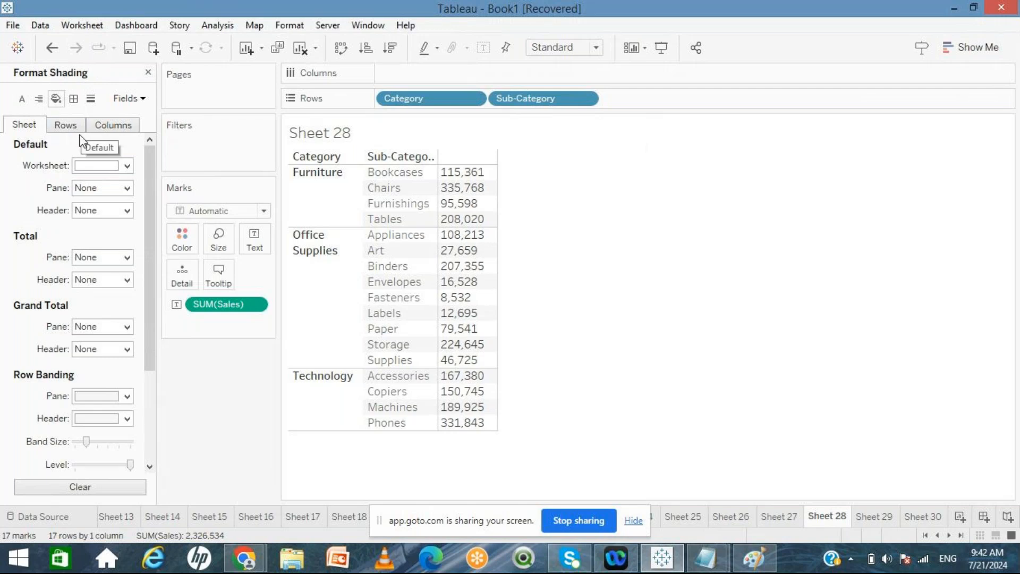
{"action": "left_click", "coordinate": [127, 166]}
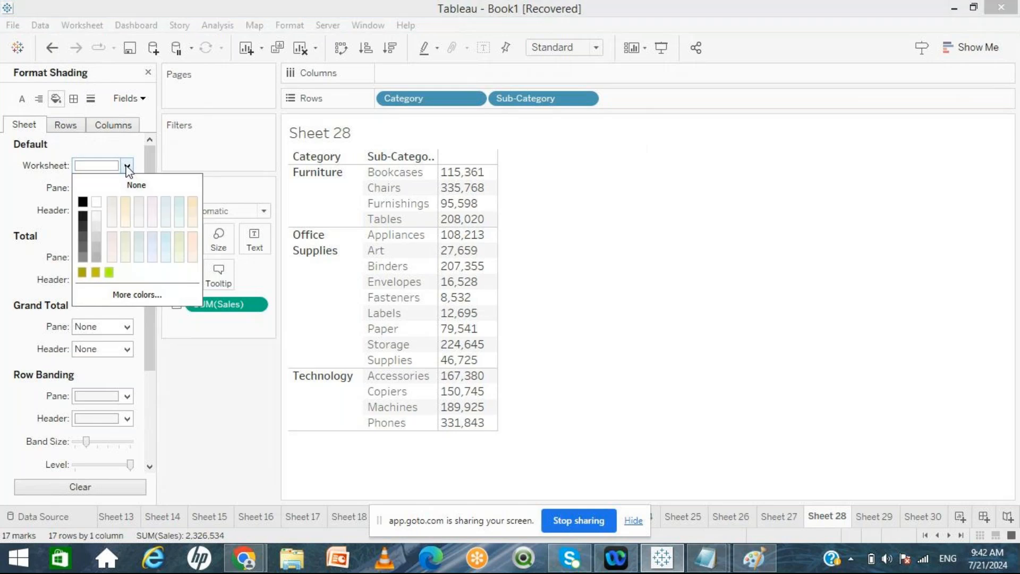
{"action": "left_click", "coordinate": [96, 273]}
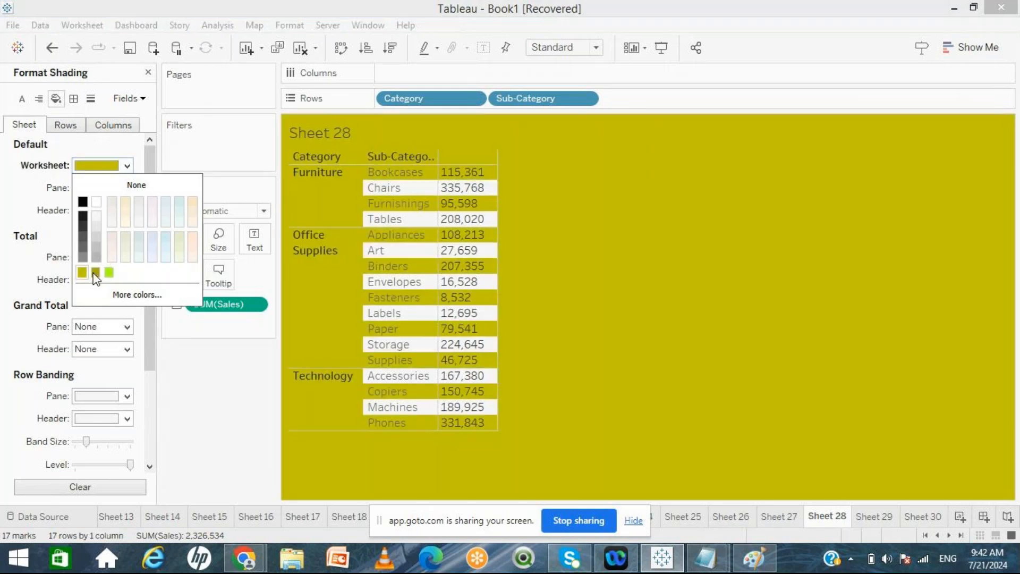
{"action": "left_click", "coordinate": [269, 396]}
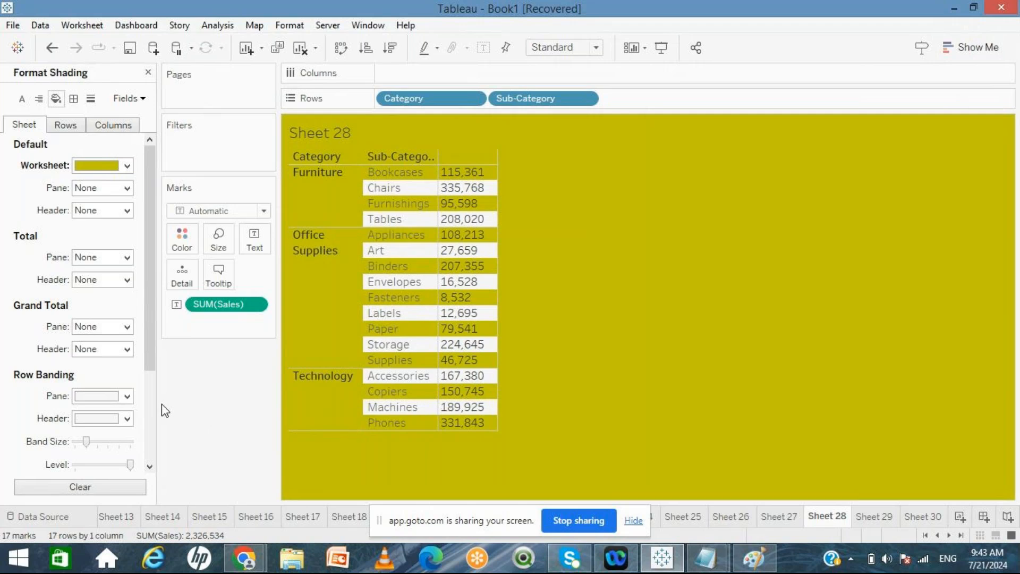
Step: Colour the row banding pane light green and the row banding header olive
{"action": "scroll", "coordinate": [151, 396], "scroll_direction": "down", "scroll_amount": 3}
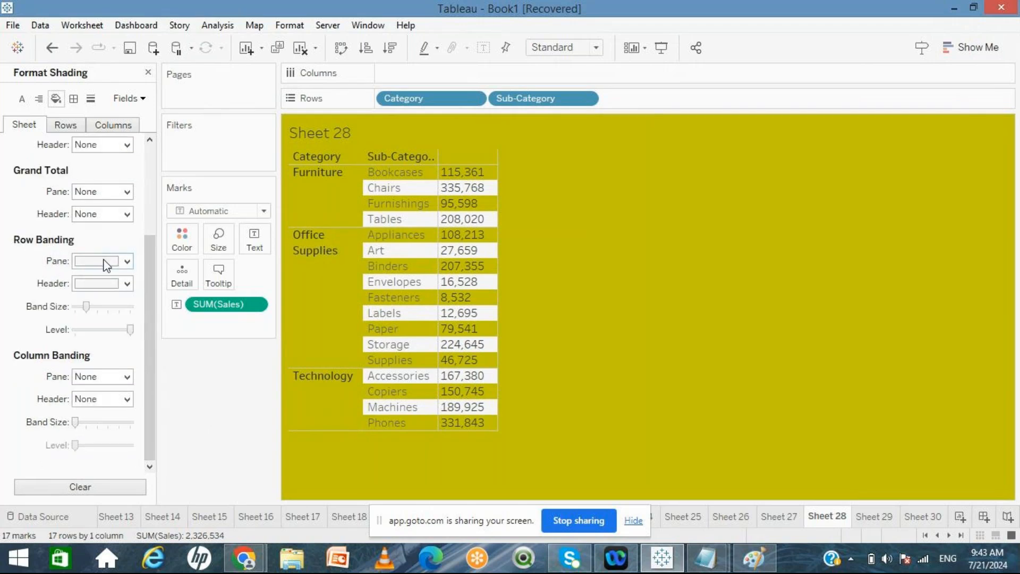
{"action": "left_click", "coordinate": [127, 261]}
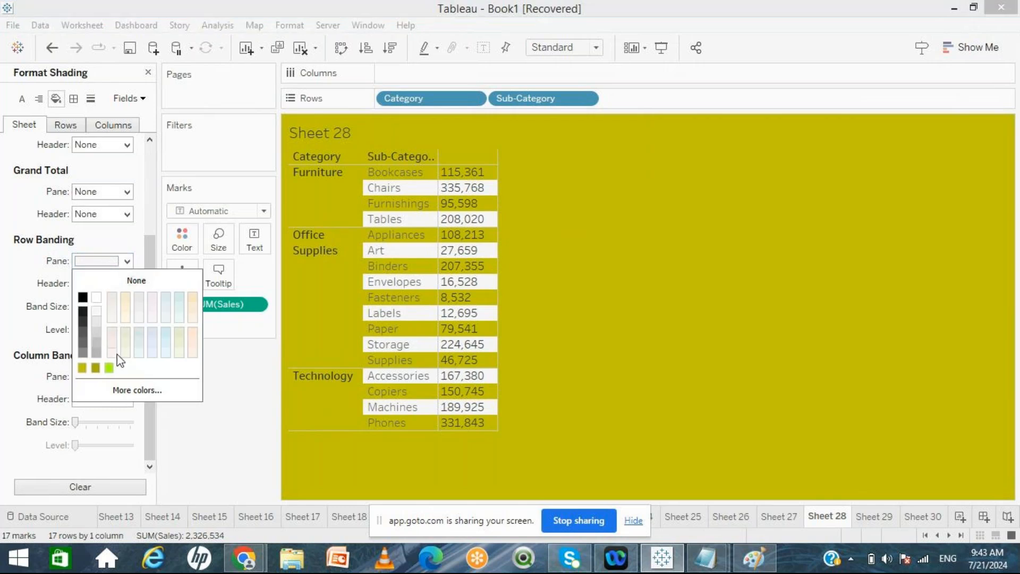
{"action": "left_click", "coordinate": [83, 367]}
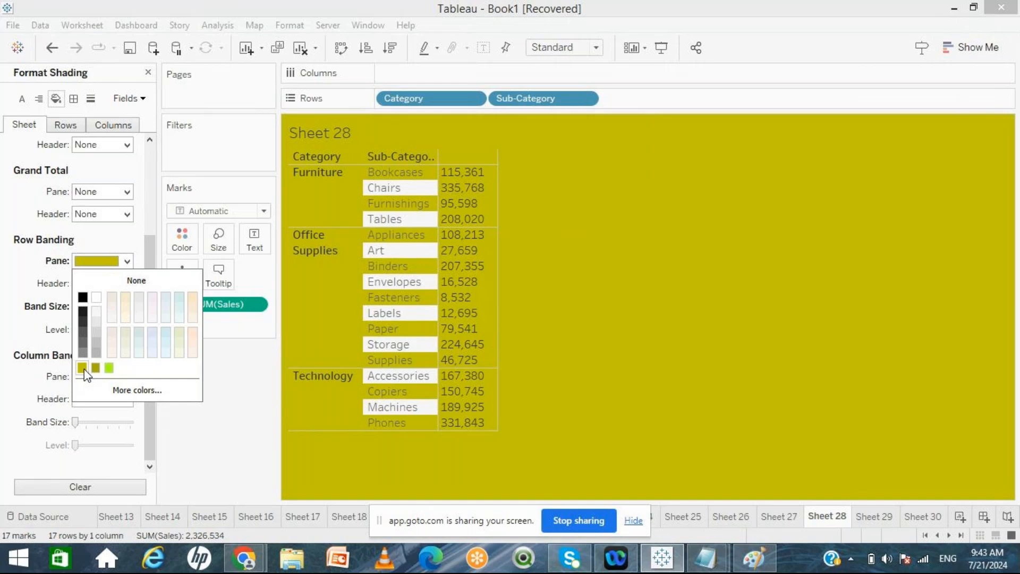
{"action": "left_click", "coordinate": [109, 367]}
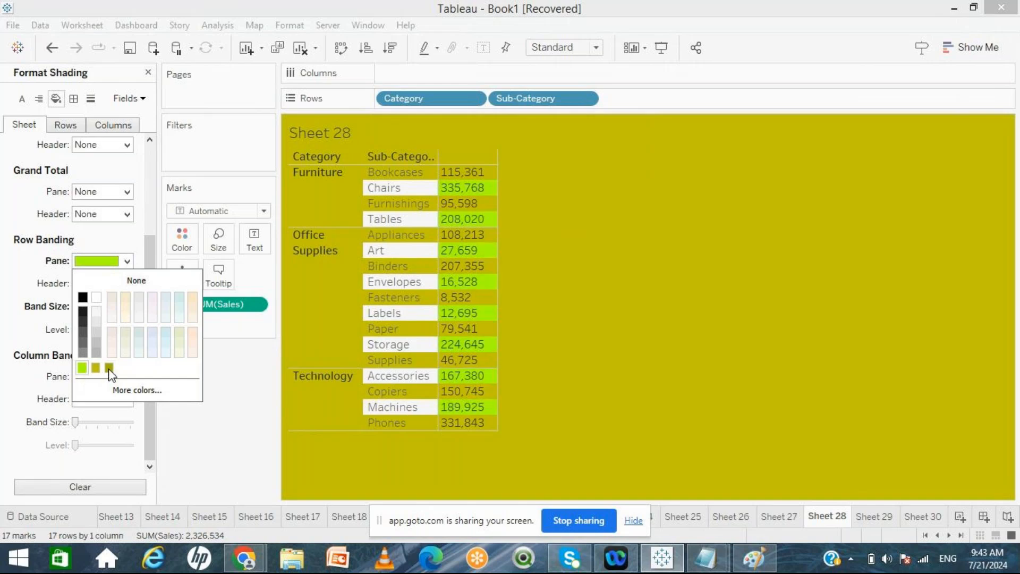
{"action": "left_click", "coordinate": [217, 383]}
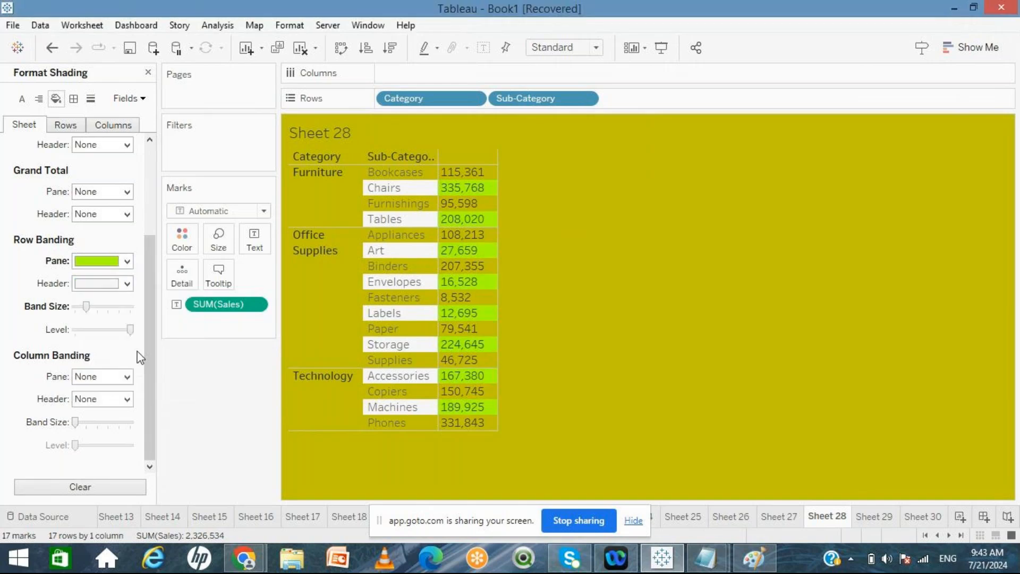
{"action": "left_click", "coordinate": [126, 284]}
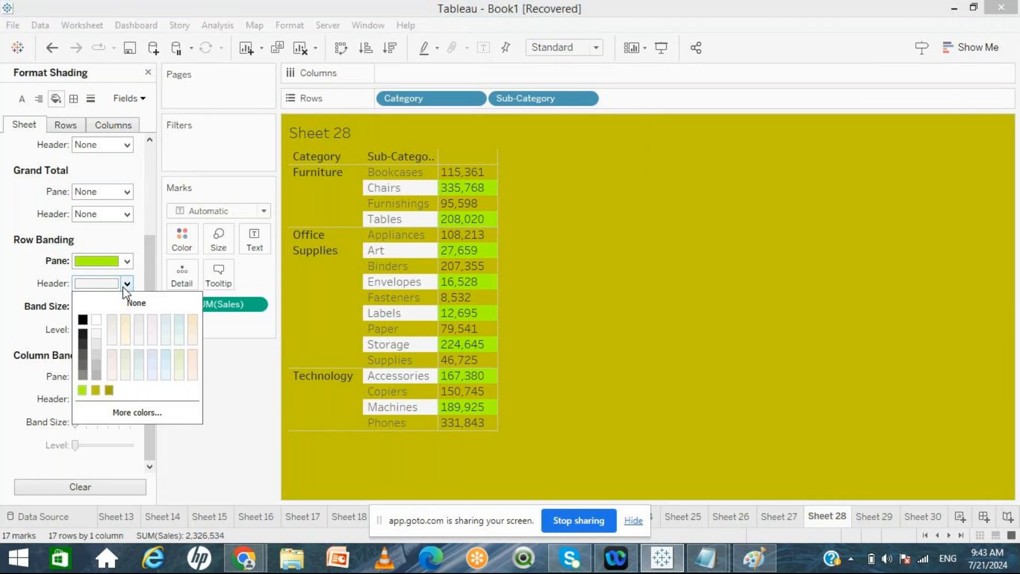
{"action": "left_click", "coordinate": [82, 333]}
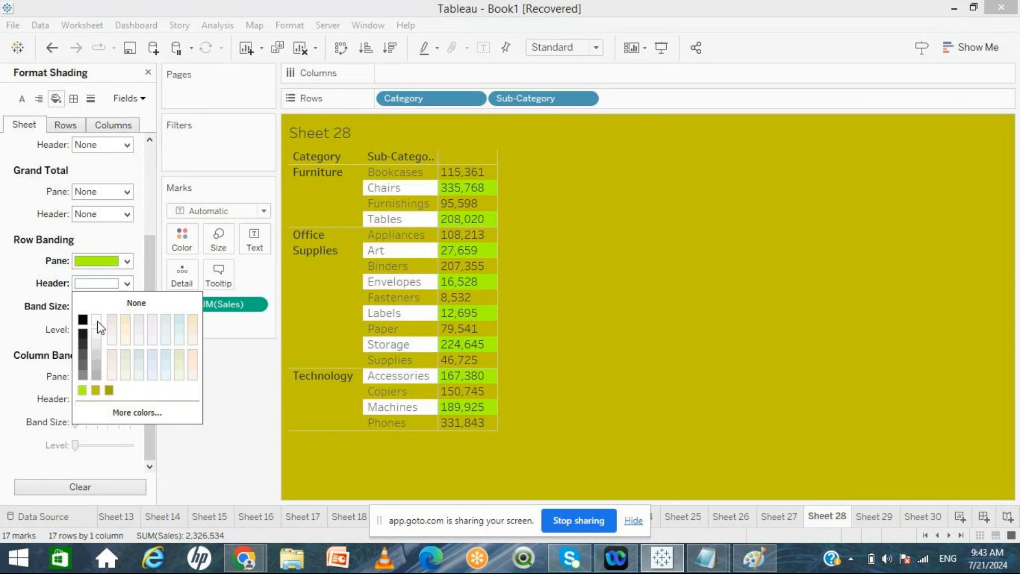
{"action": "left_click", "coordinate": [109, 389]}
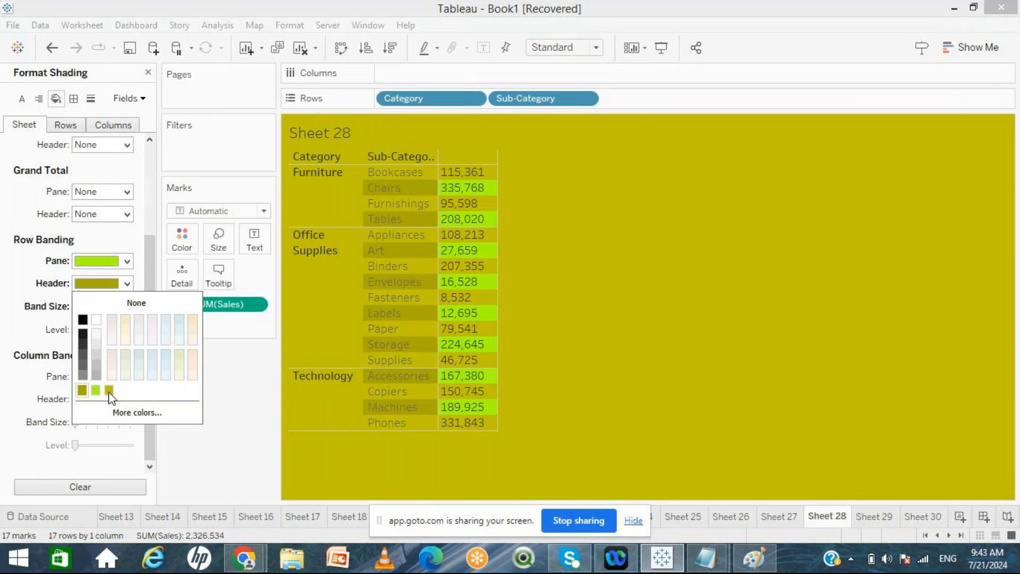
{"action": "left_click", "coordinate": [236, 416]}
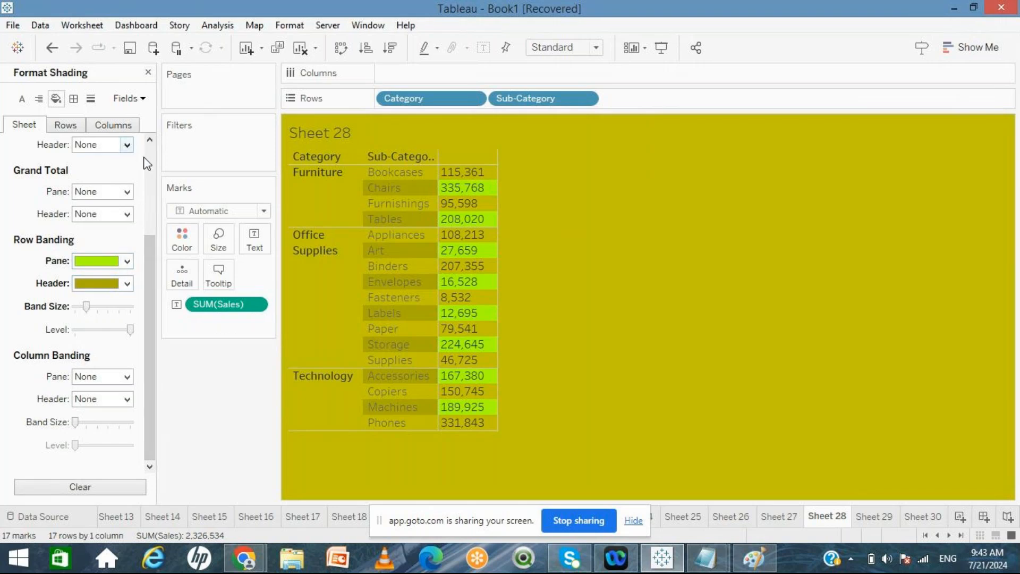
Step: Reset the worksheet shading and the row banding pane and header colours to white
{"action": "scroll", "coordinate": [149, 166], "scroll_direction": "up", "scroll_amount": 3}
{"action": "left_click", "coordinate": [127, 166]}
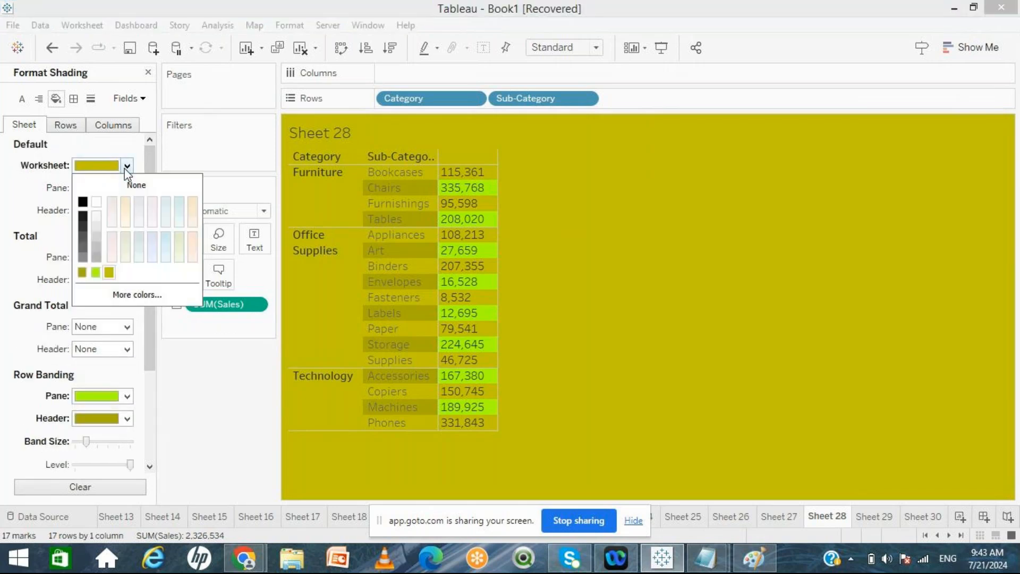
{"action": "left_click", "coordinate": [96, 202]}
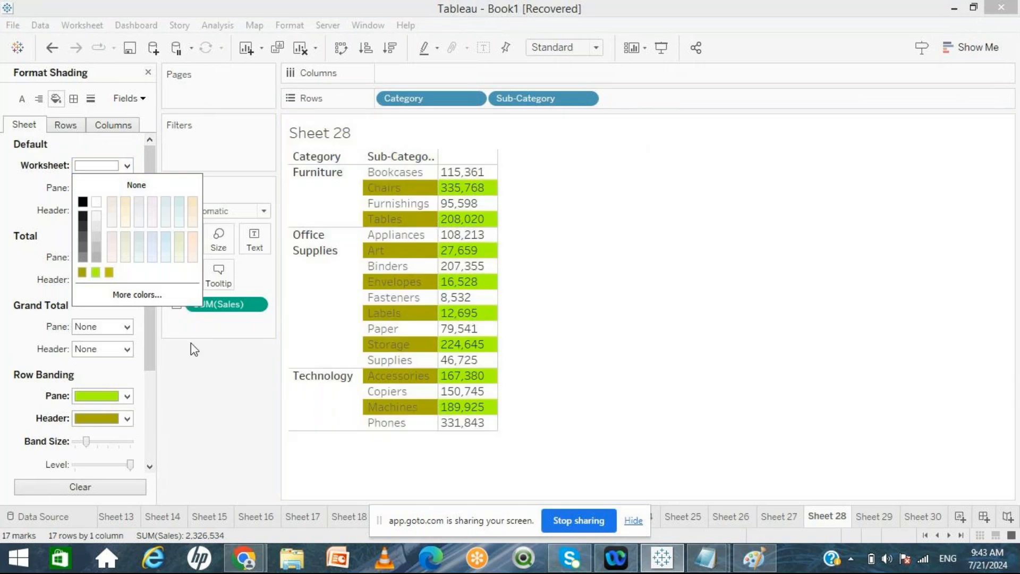
{"action": "left_click", "coordinate": [127, 396]}
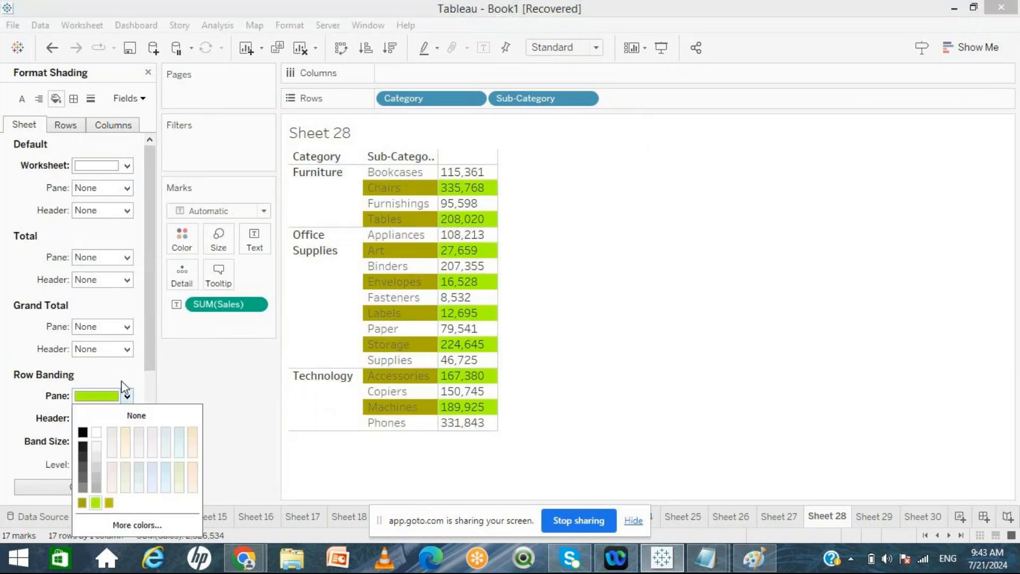
{"action": "left_click", "coordinate": [96, 432]}
{"action": "left_click", "coordinate": [169, 387]}
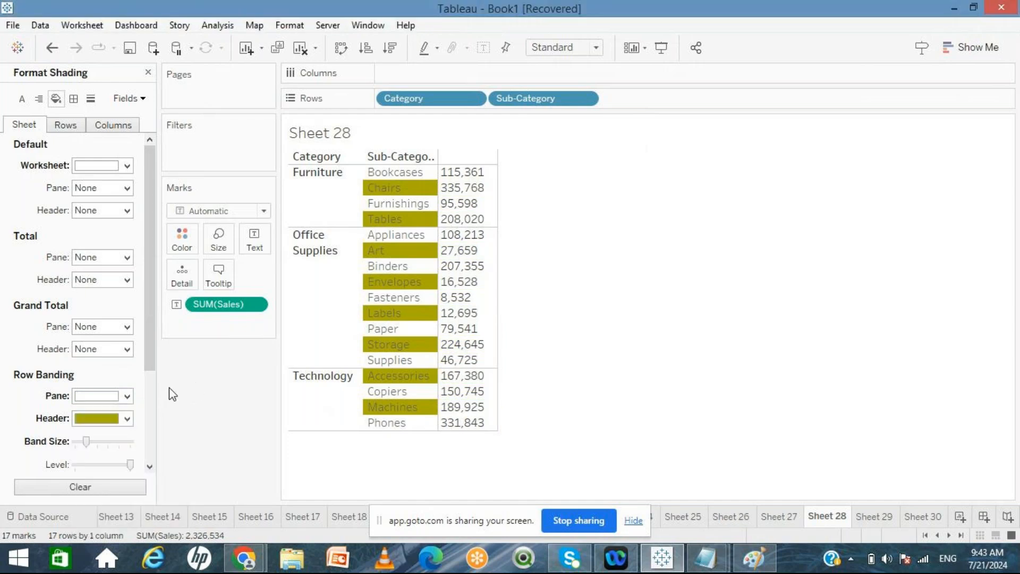
{"action": "left_click", "coordinate": [127, 418]}
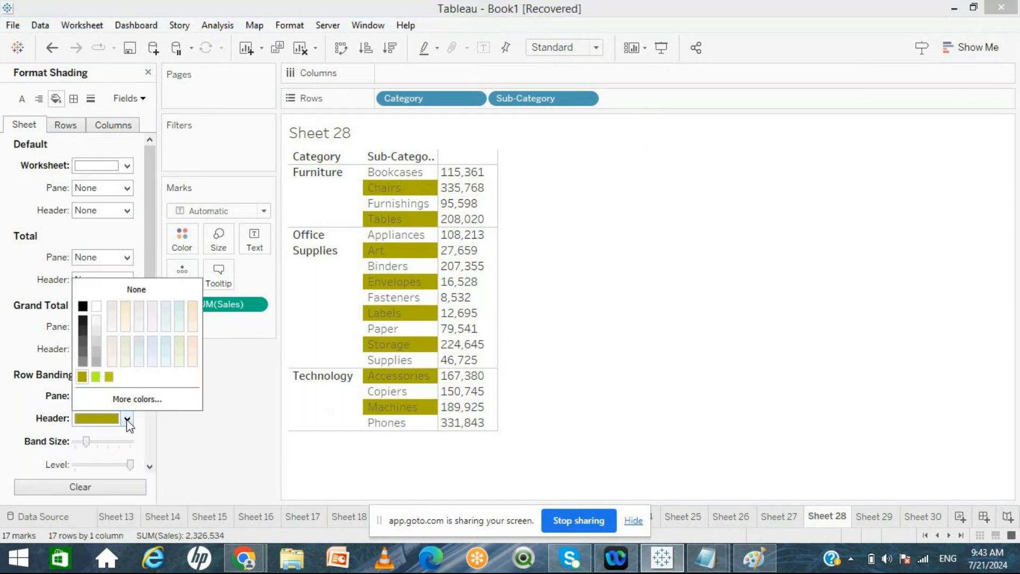
{"action": "left_click", "coordinate": [96, 307]}
{"action": "left_click", "coordinate": [235, 430]}
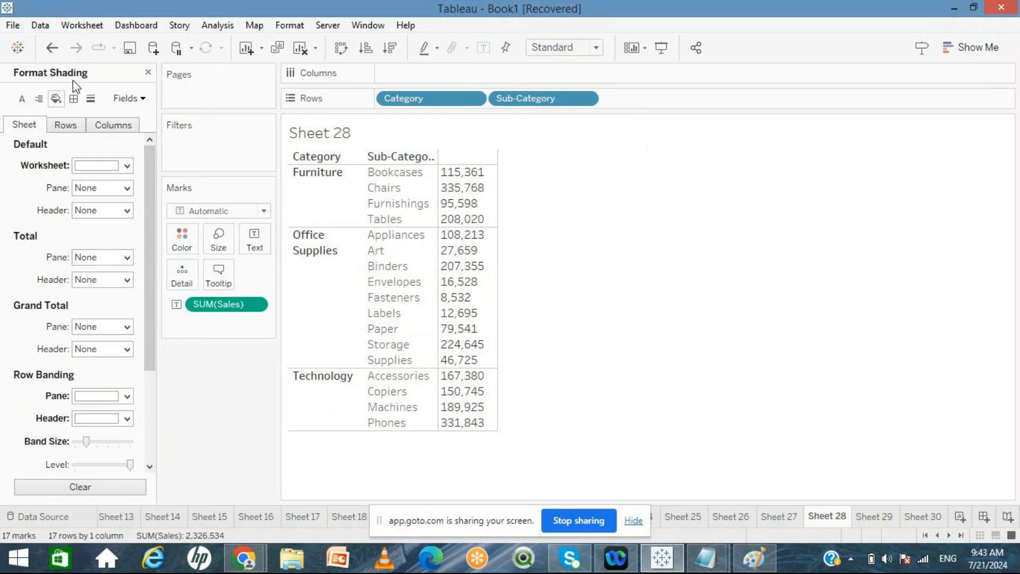
Step: Set the default cell borders to a thin solid black line
{"action": "left_click", "coordinate": [74, 98]}
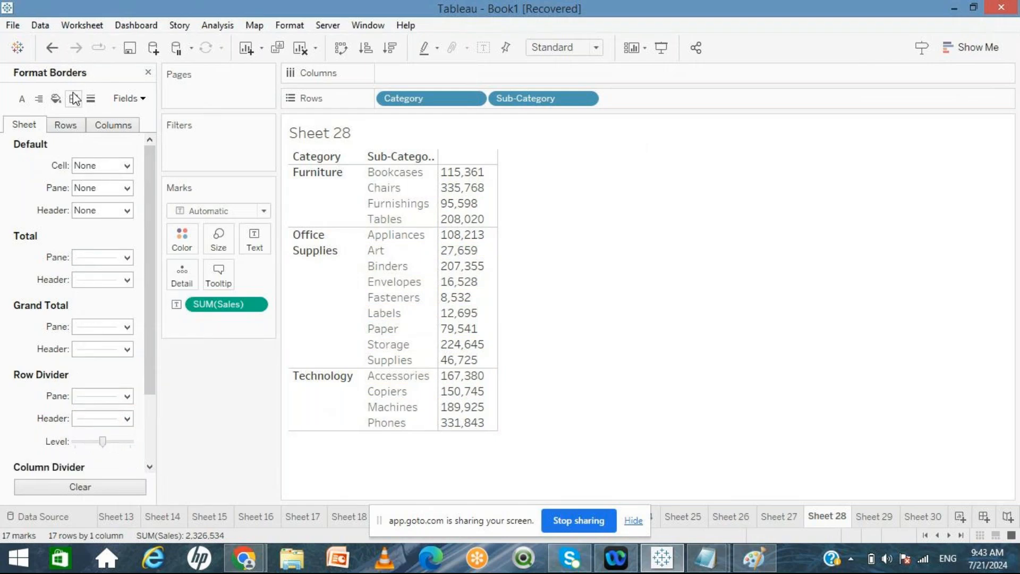
{"action": "left_click", "coordinate": [114, 169]}
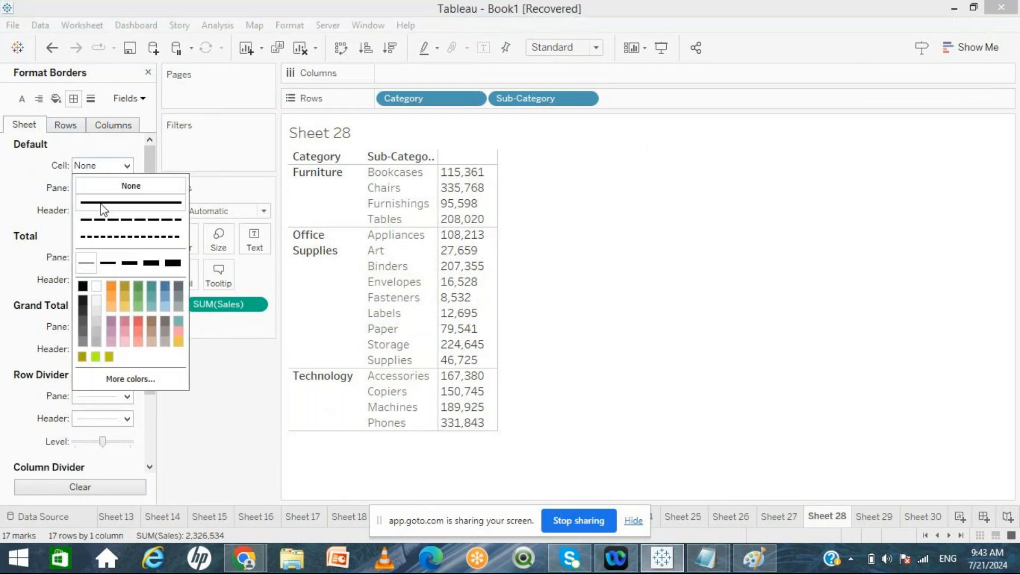
{"action": "left_click", "coordinate": [108, 263]}
{"action": "left_click", "coordinate": [85, 286]}
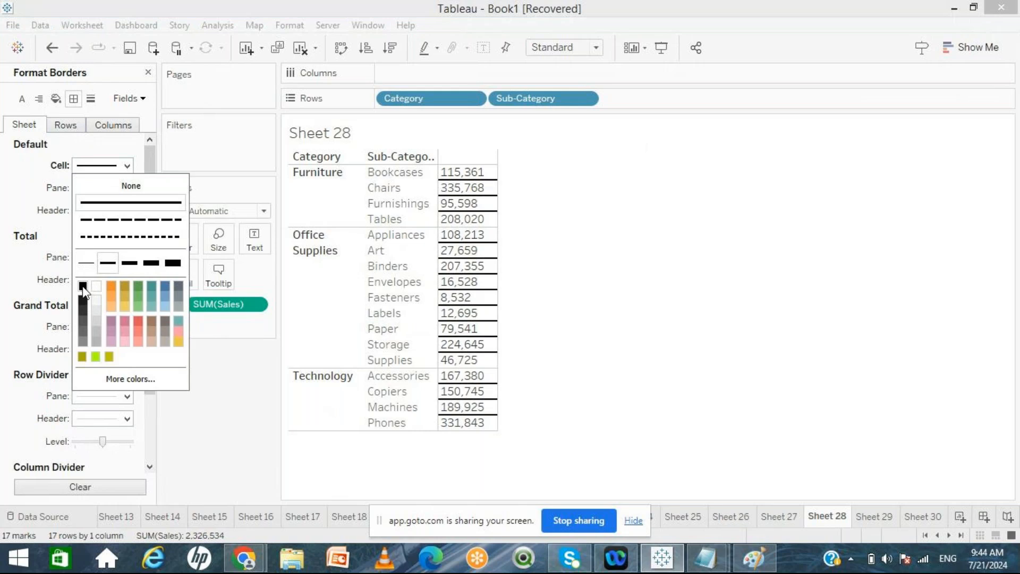
{"action": "left_click", "coordinate": [209, 414]}
Step: Set the default pane and header borders to thin solid black lines
{"action": "left_click", "coordinate": [126, 188]}
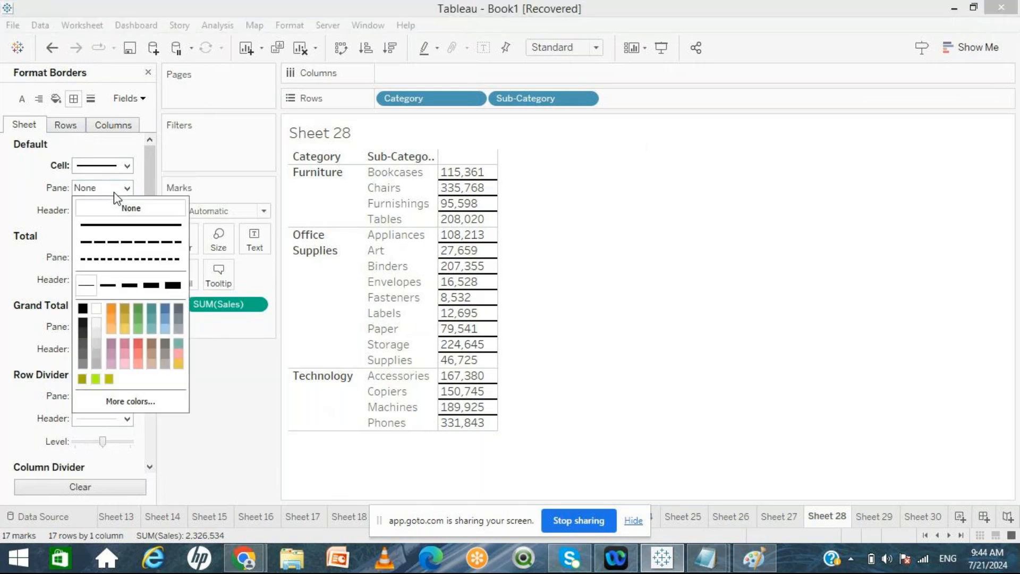
{"action": "left_click", "coordinate": [101, 280]}
{"action": "left_click", "coordinate": [81, 308]}
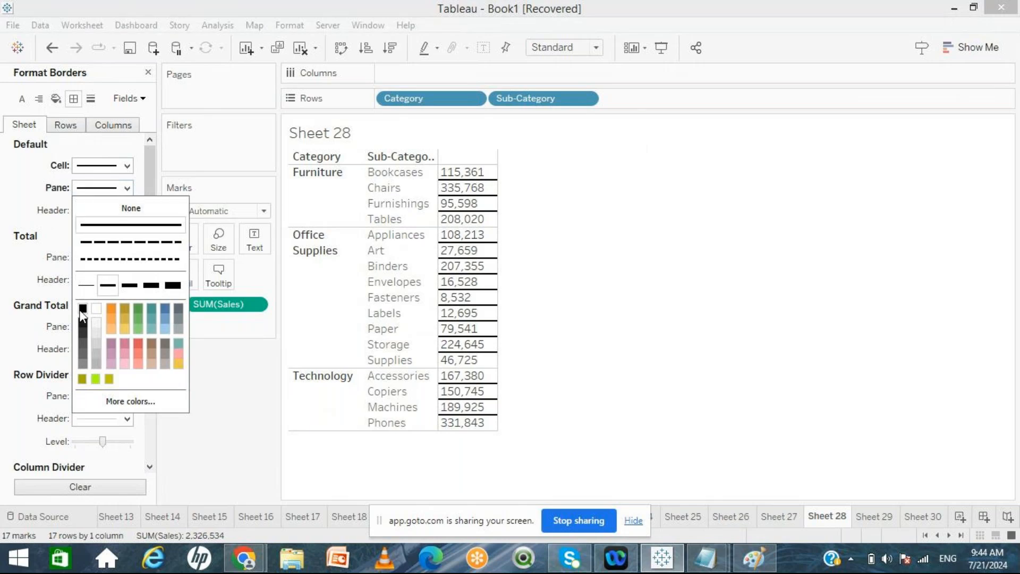
{"action": "left_click", "coordinate": [40, 224]}
{"action": "left_click", "coordinate": [101, 211]}
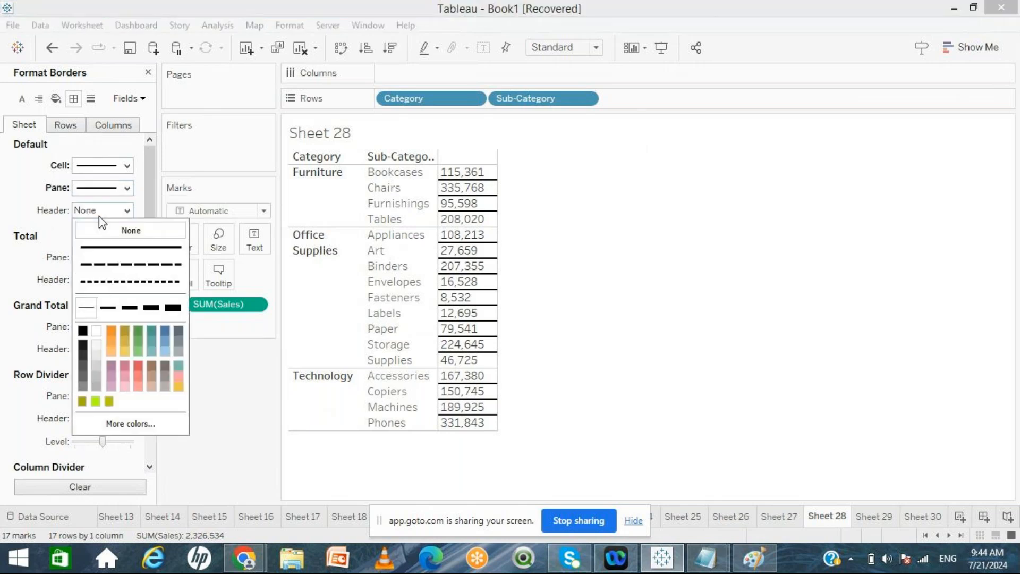
{"action": "left_click", "coordinate": [108, 307]}
{"action": "left_click", "coordinate": [83, 330]}
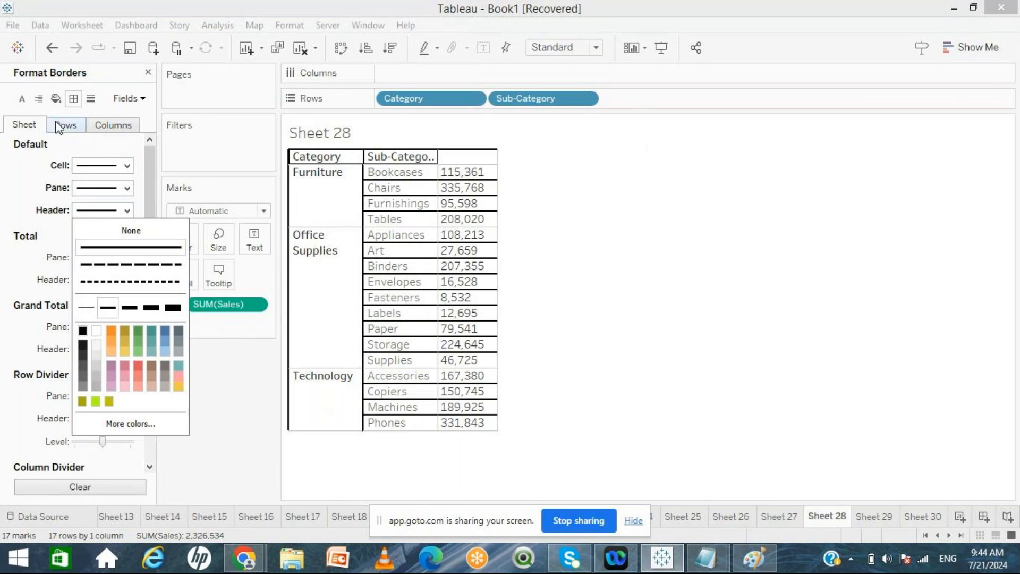
{"action": "left_click", "coordinate": [196, 408]}
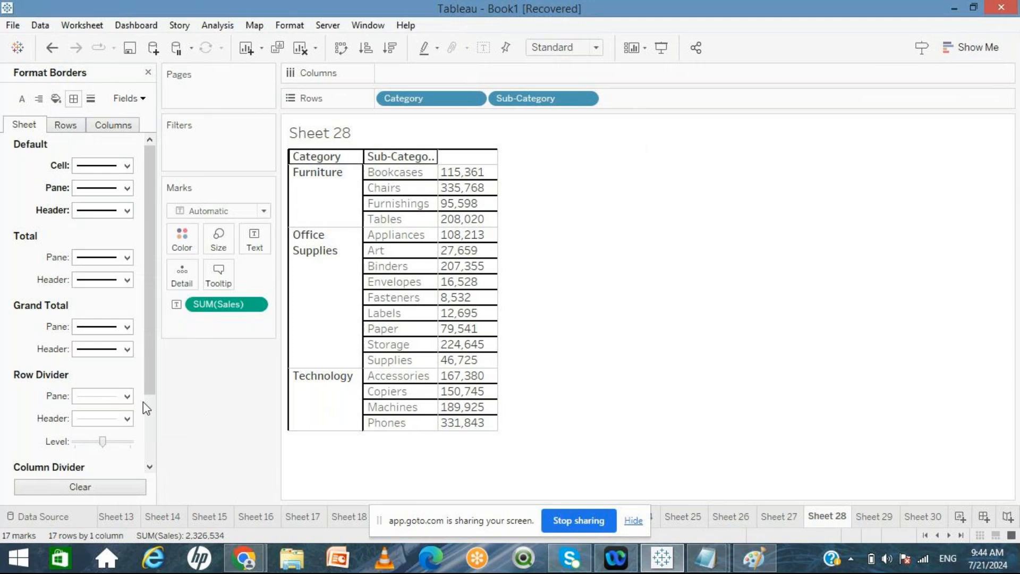
Step: Set the row divider and column divider pane borders to solid black lines and close the border formatting
{"action": "left_click", "coordinate": [149, 419]}
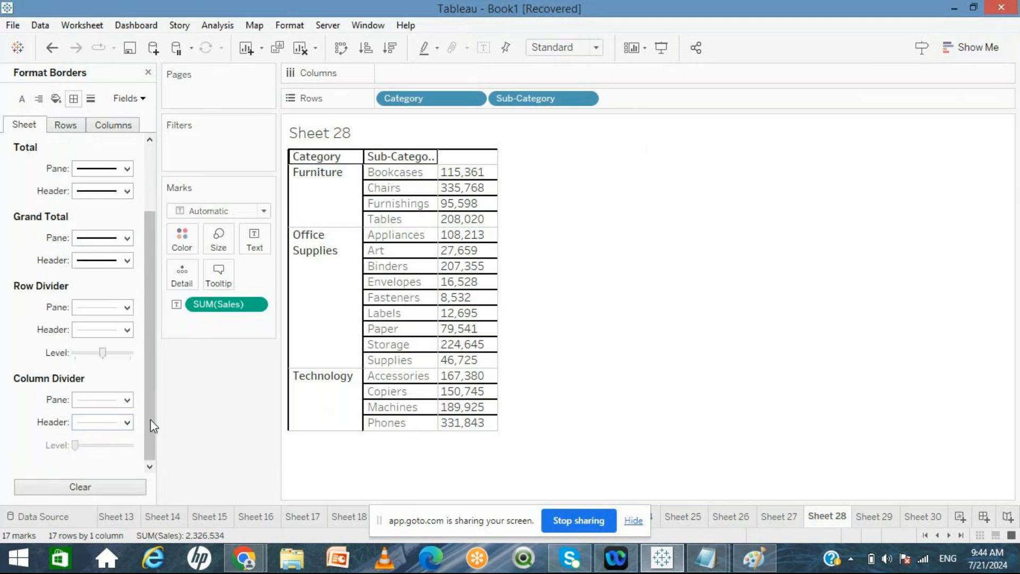
{"action": "left_click", "coordinate": [126, 307]}
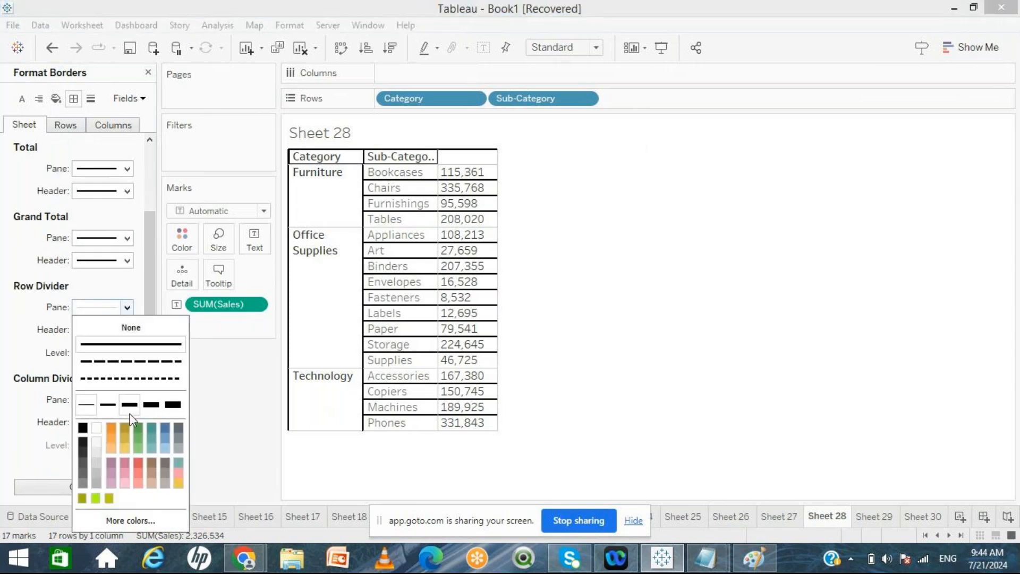
{"action": "left_click", "coordinate": [84, 427]}
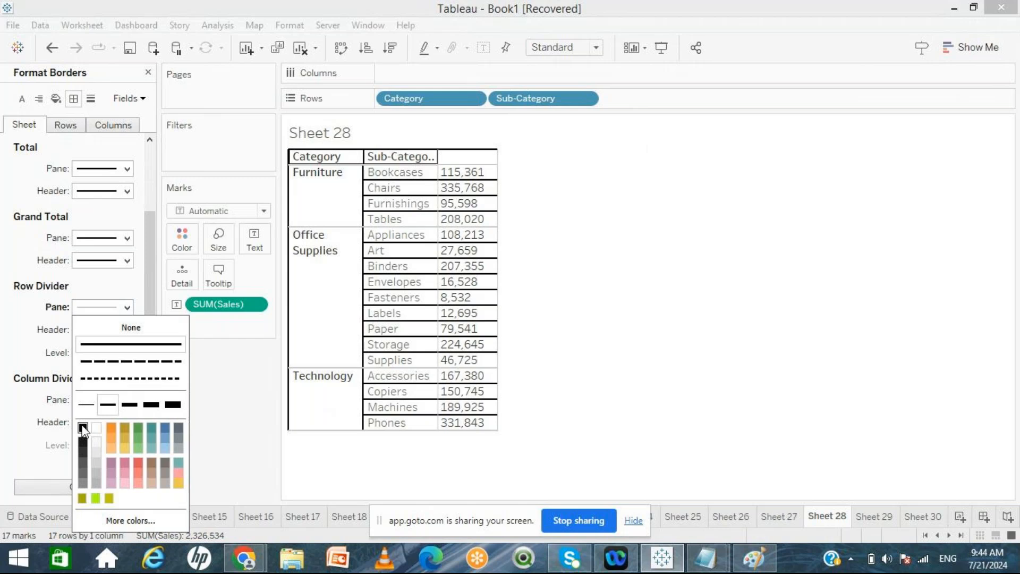
{"action": "left_click", "coordinate": [222, 399]}
{"action": "left_click", "coordinate": [127, 400]}
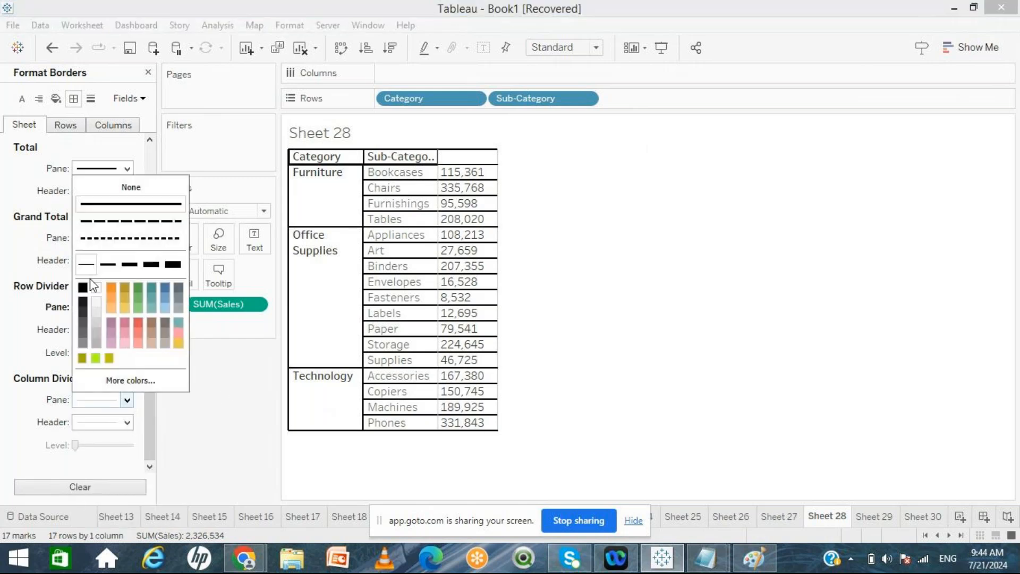
{"action": "left_click", "coordinate": [105, 265]}
{"action": "left_click", "coordinate": [83, 287]}
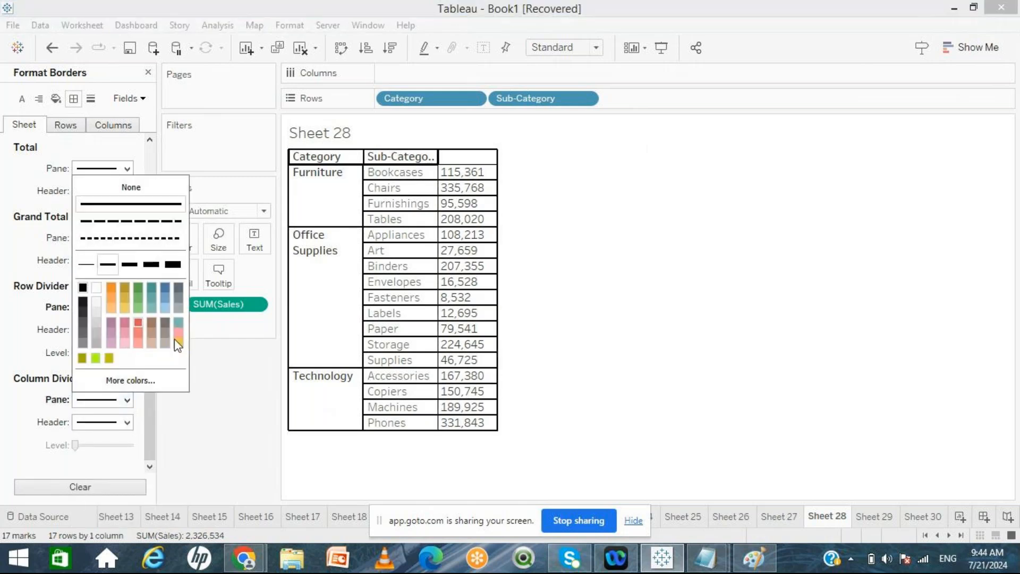
{"action": "left_click", "coordinate": [247, 455]}
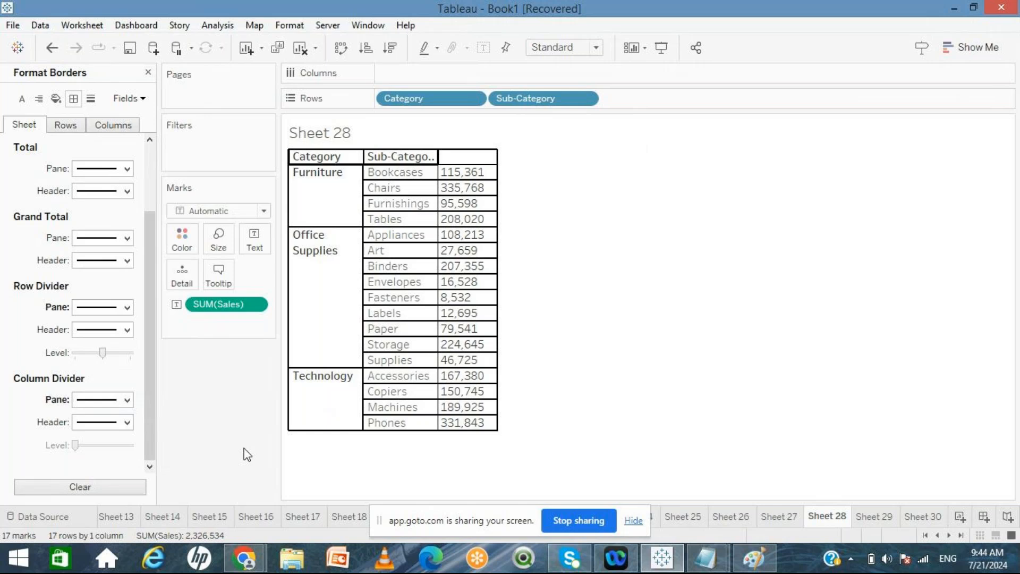
{"action": "left_click", "coordinate": [148, 73]}
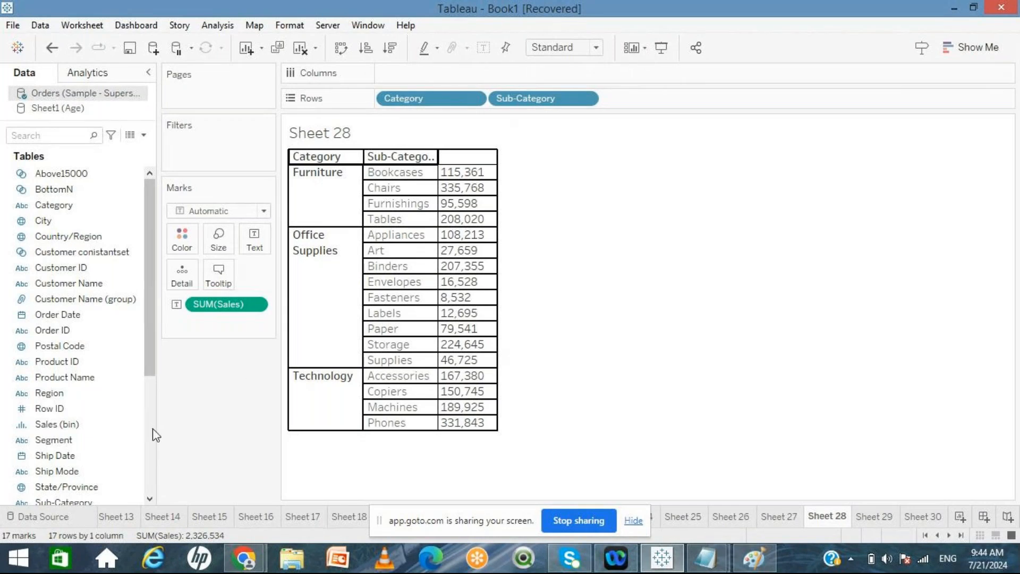
Step: Add Profit to the text table and undo the addition, repeating the attempt several times
{"action": "scroll", "coordinate": [152, 424], "scroll_direction": "down", "scroll_amount": 5}
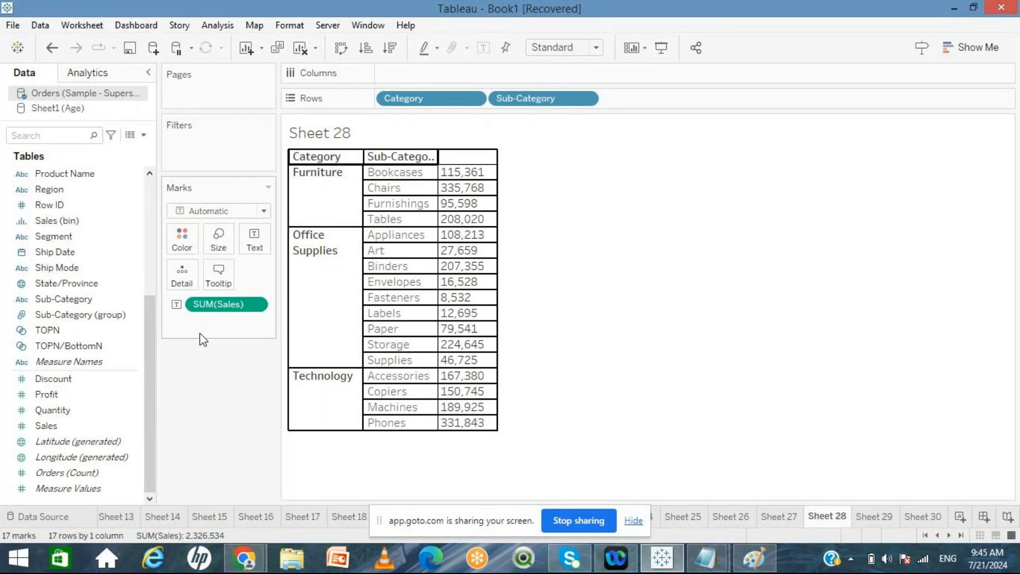
{"action": "left_click", "coordinate": [93, 394]}
{"action": "double_click", "coordinate": [79, 394]}
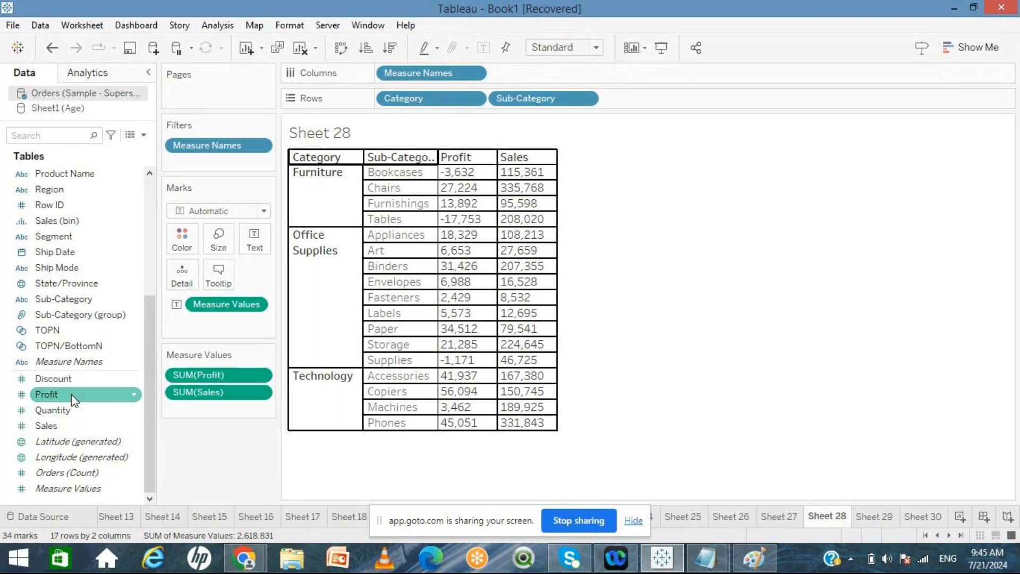
{"action": "key", "text": "ctrl+z"}
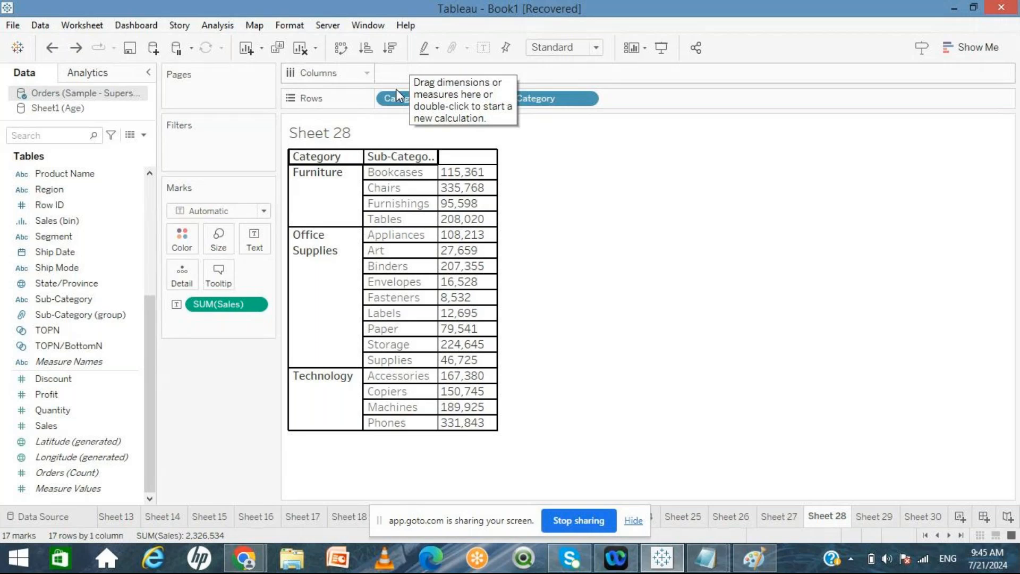
{"action": "left_click", "coordinate": [78, 396]}
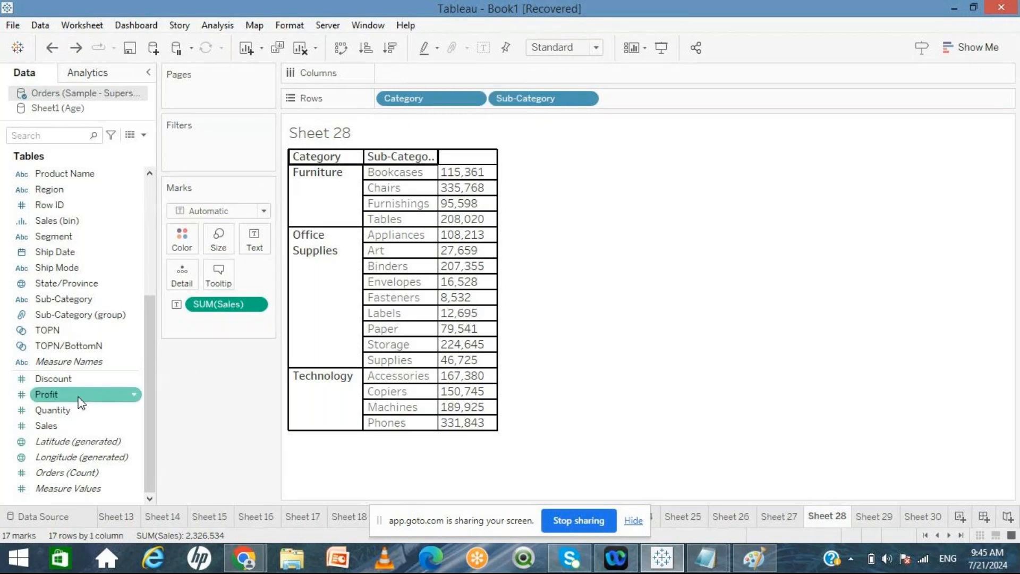
{"action": "double_click", "coordinate": [80, 396]}
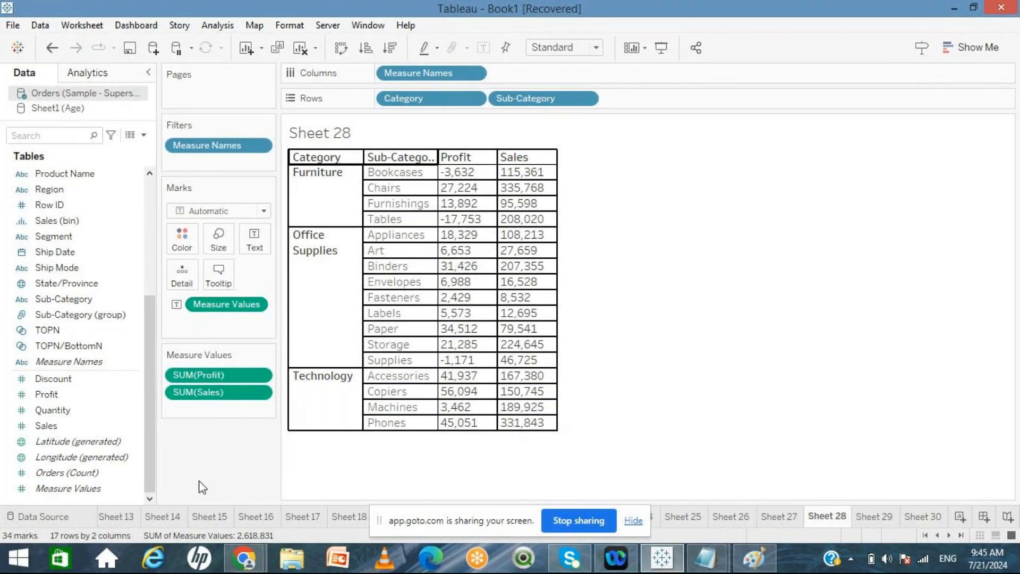
{"action": "key", "text": "ctrl+z"}
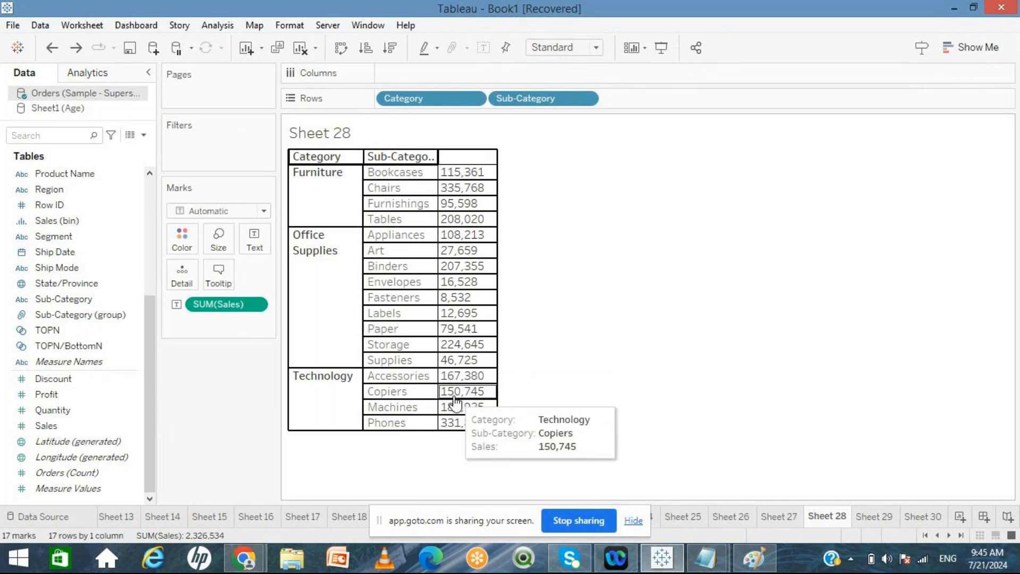
{"action": "double_click", "coordinate": [68, 397]}
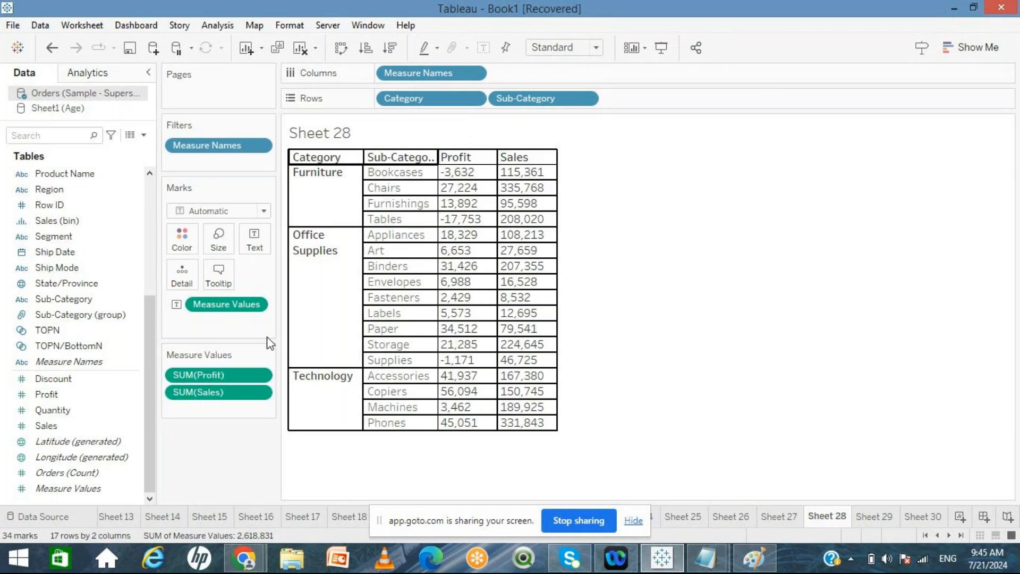
{"action": "key", "text": "ctrl+z"}
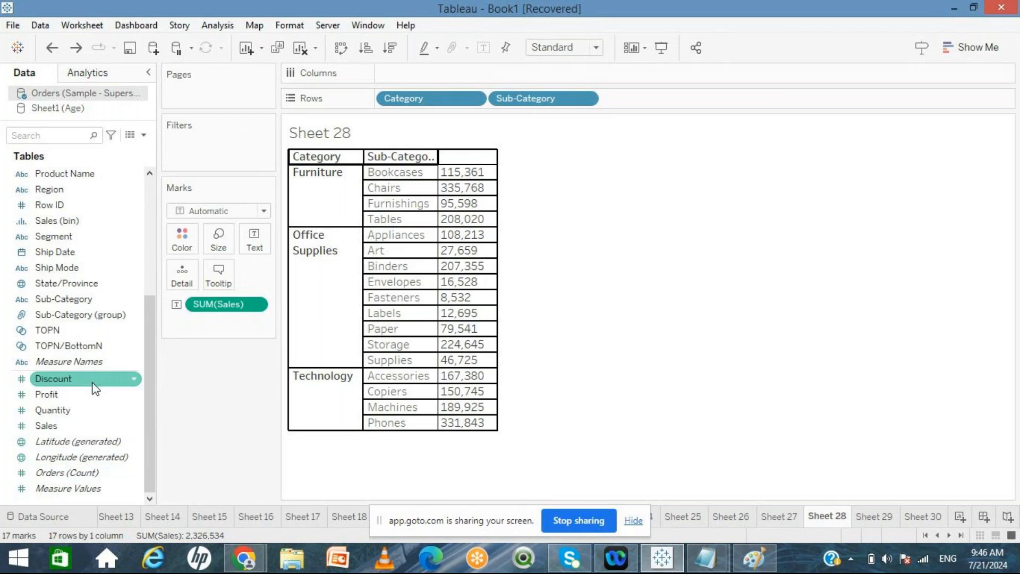
Step: Place Measure Names on Columns and remove the inclusions filter it creates
{"action": "left_click", "coordinate": [91, 362]}
{"action": "left_click_drag", "start_coordinate": [283, 247], "coordinate": [436, 82]}
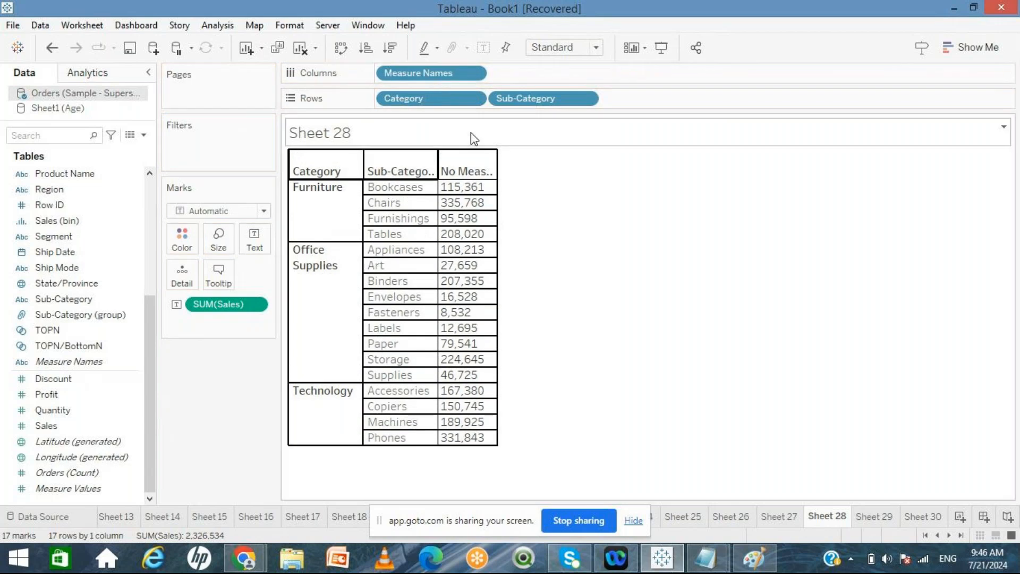
{"action": "left_click", "coordinate": [468, 172]}
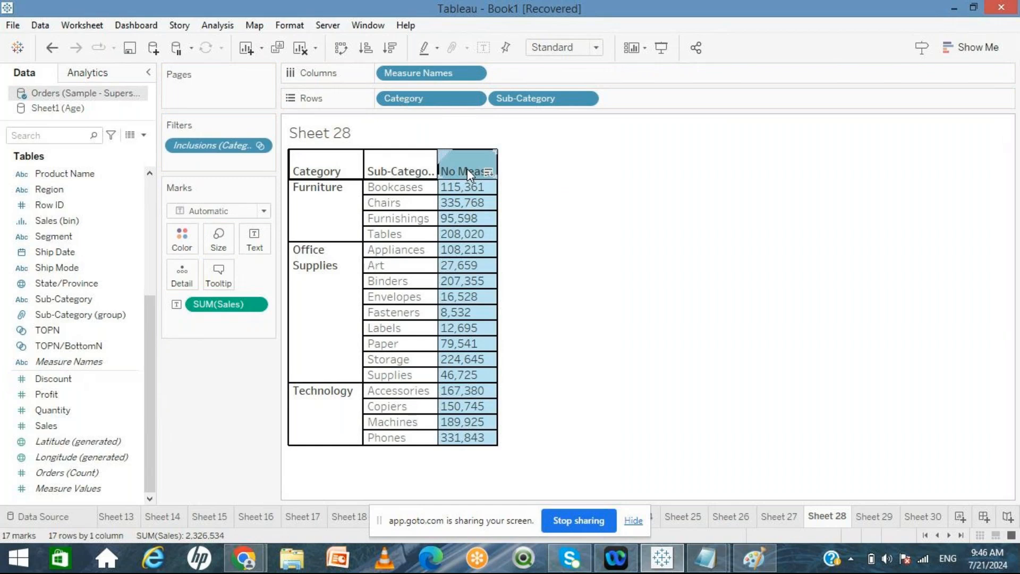
{"action": "left_click_drag", "start_coordinate": [212, 146], "coordinate": [241, 382]}
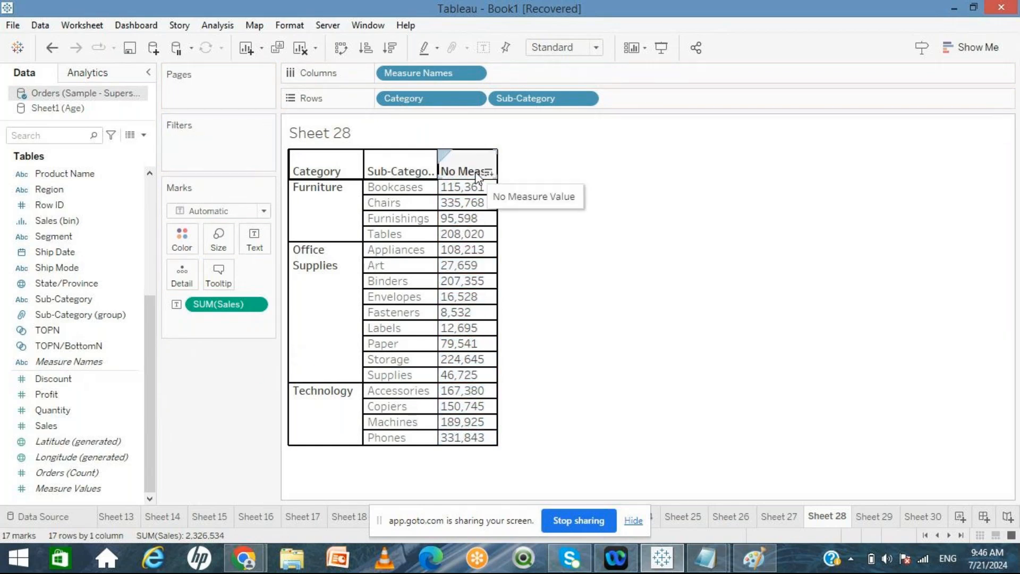
Step: Edit the alias of the measure column header to Sales
{"action": "right_click", "coordinate": [476, 175]}
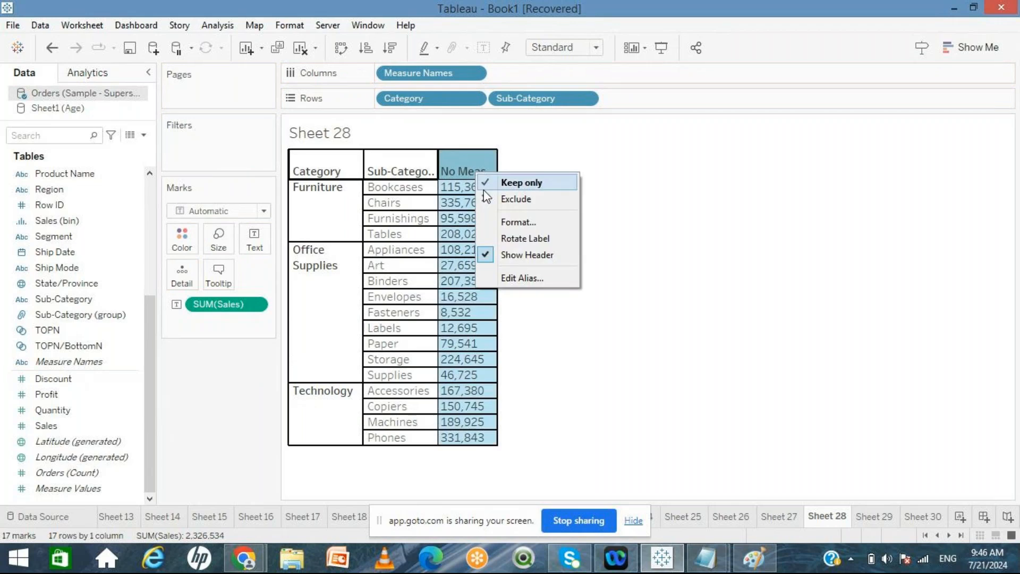
{"action": "left_click", "coordinate": [517, 274]}
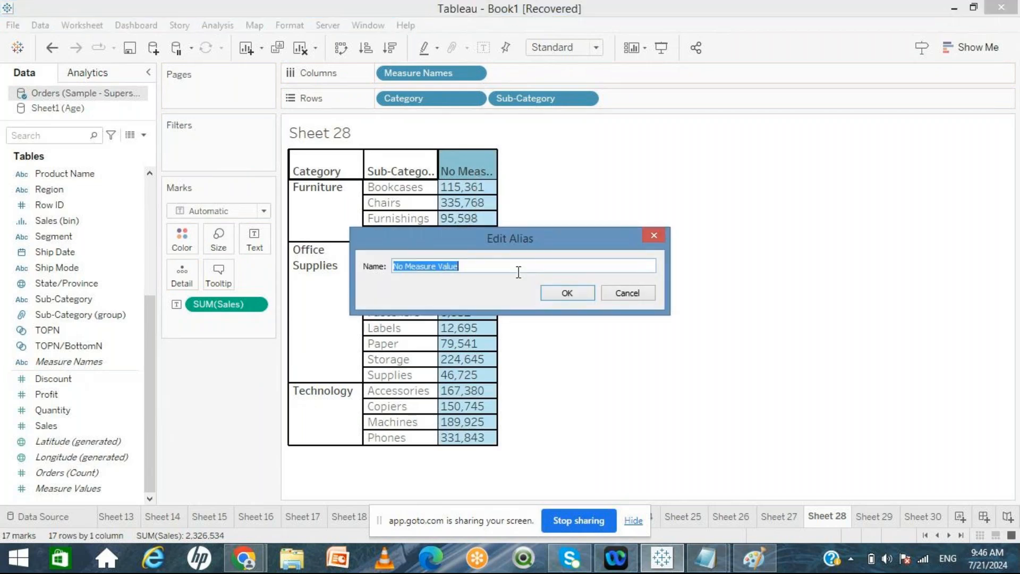
{"action": "type", "text": "Sales"}
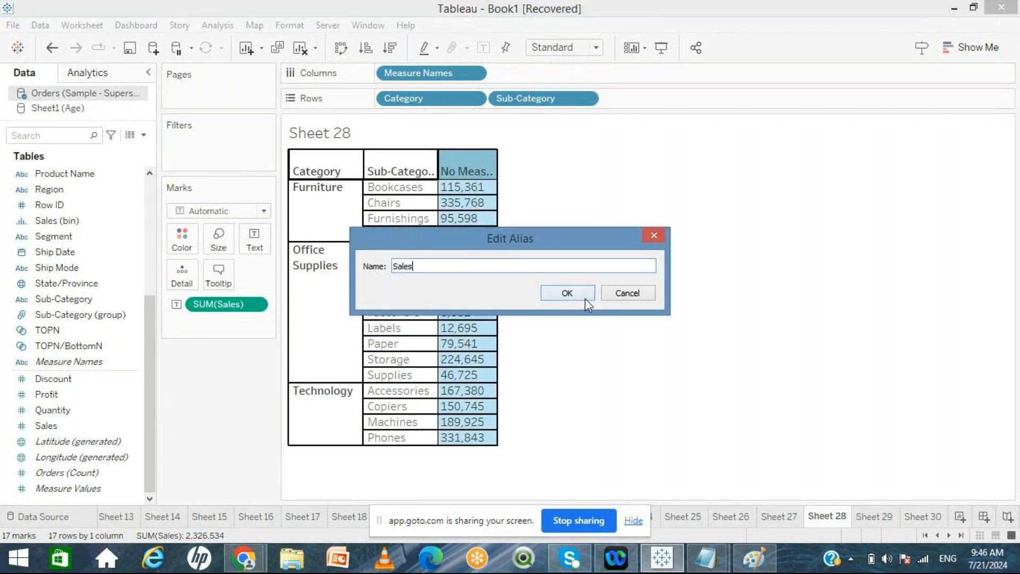
{"action": "left_click", "coordinate": [583, 297]}
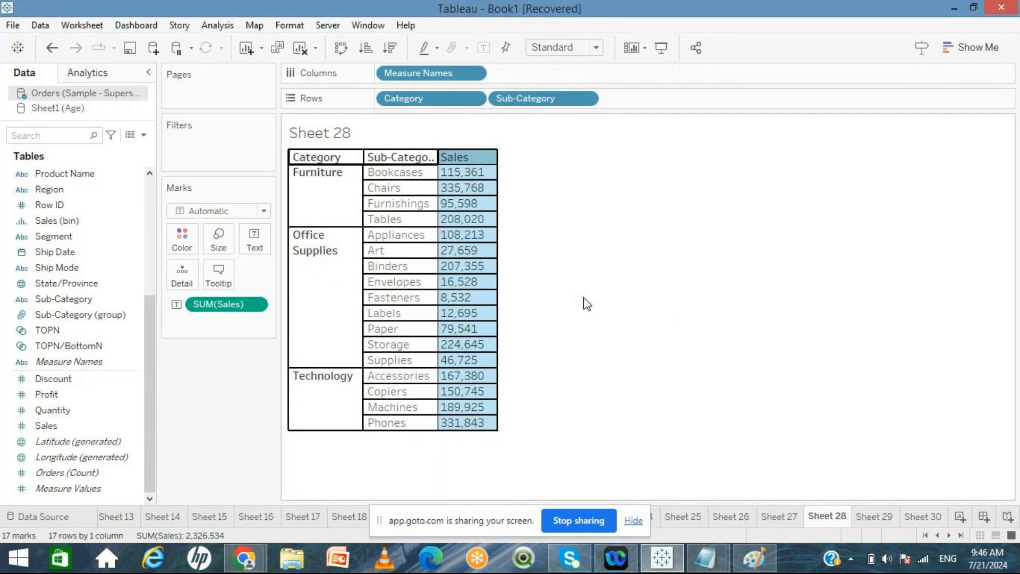
{"action": "left_click", "coordinate": [586, 304]}
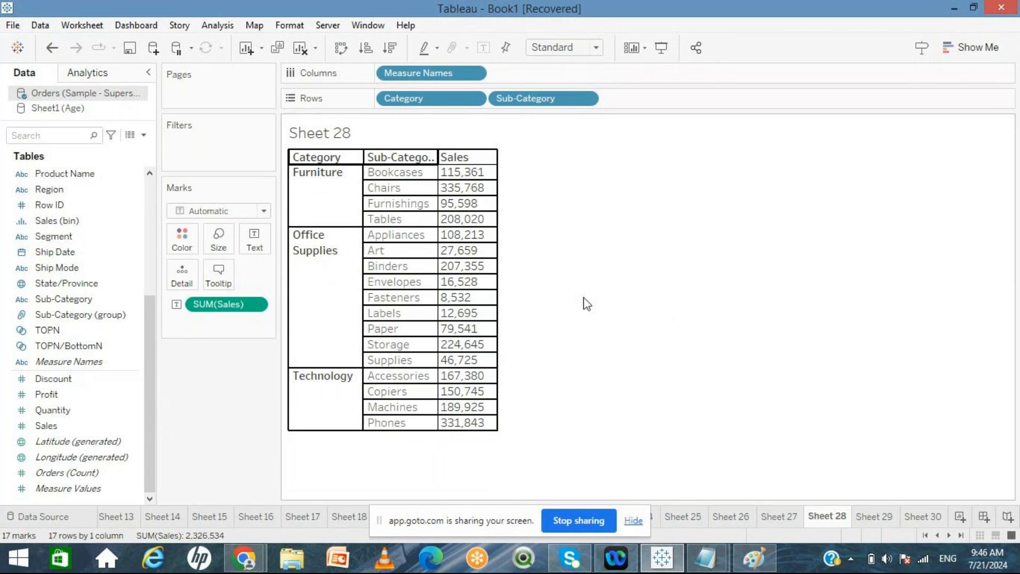
Step: Remove Measure Names from Columns and SUM(Sales) from the Marks card
{"action": "left_click", "coordinate": [425, 77]}
{"action": "left_click_drag", "start_coordinate": [427, 82], "coordinate": [254, 400]}
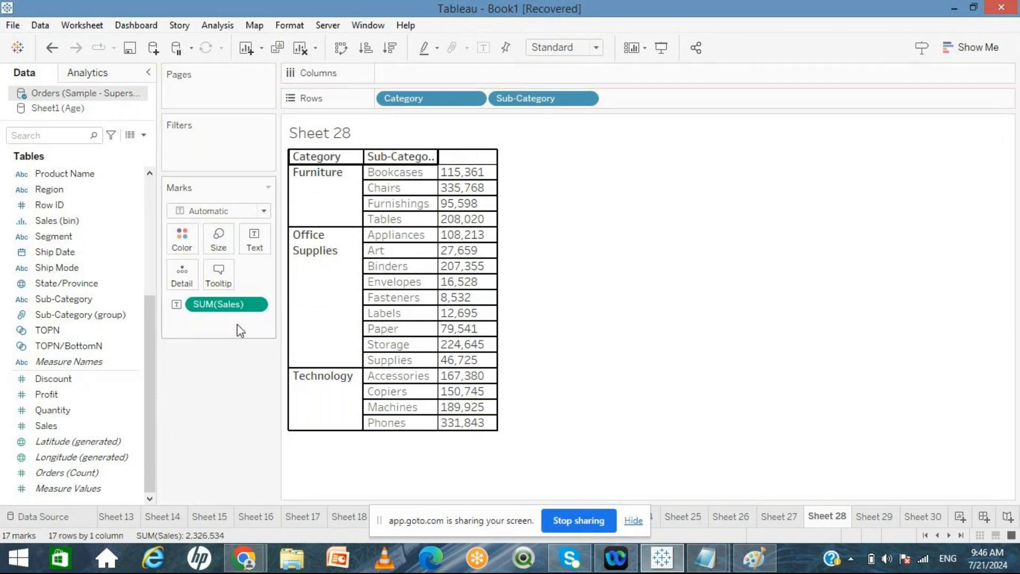
{"action": "left_click_drag", "start_coordinate": [234, 312], "coordinate": [234, 419]}
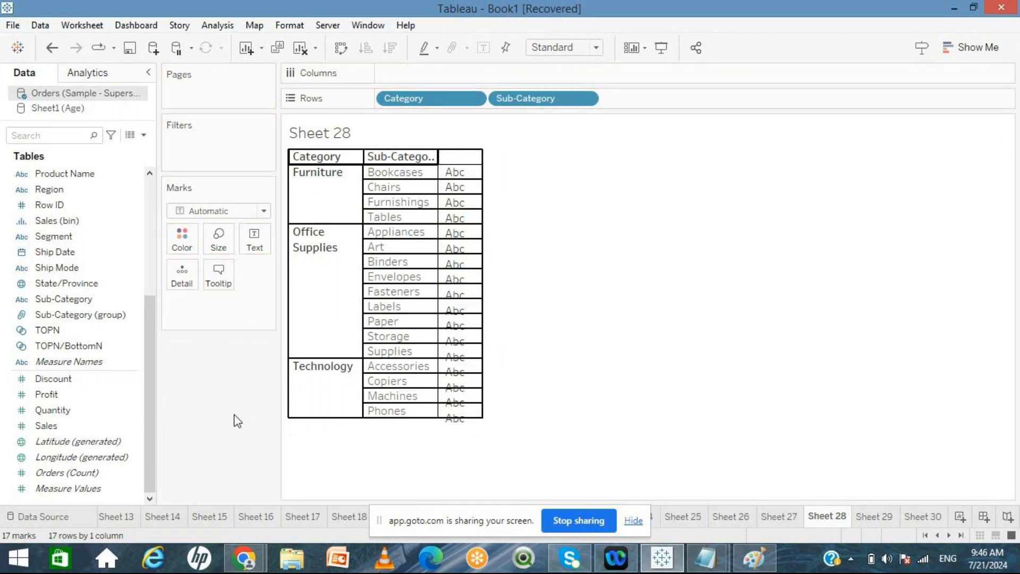
Step: Add Sales and Profit to the text table as Measure Values columns
{"action": "double_click", "coordinate": [66, 421]}
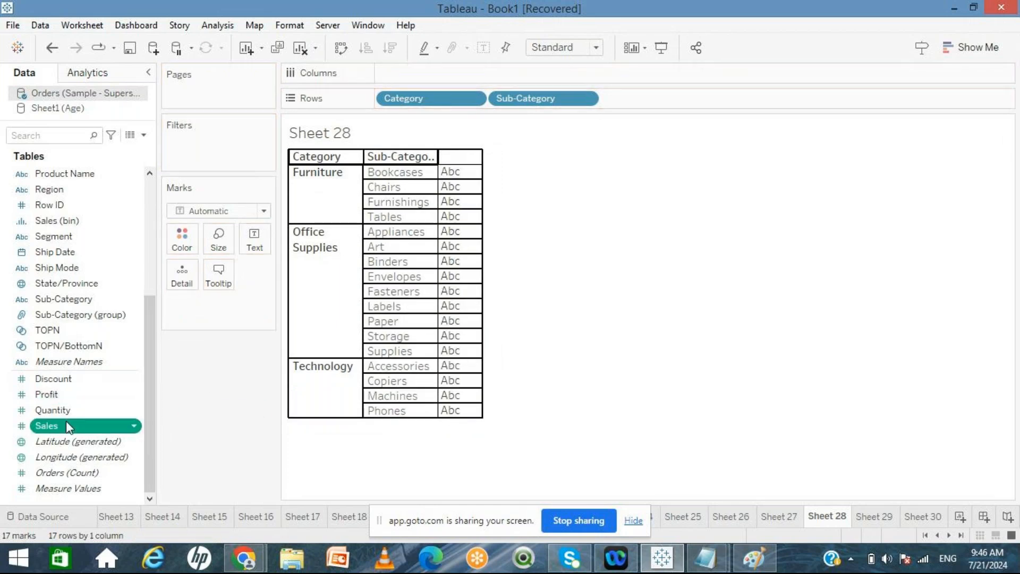
{"action": "double_click", "coordinate": [56, 395]}
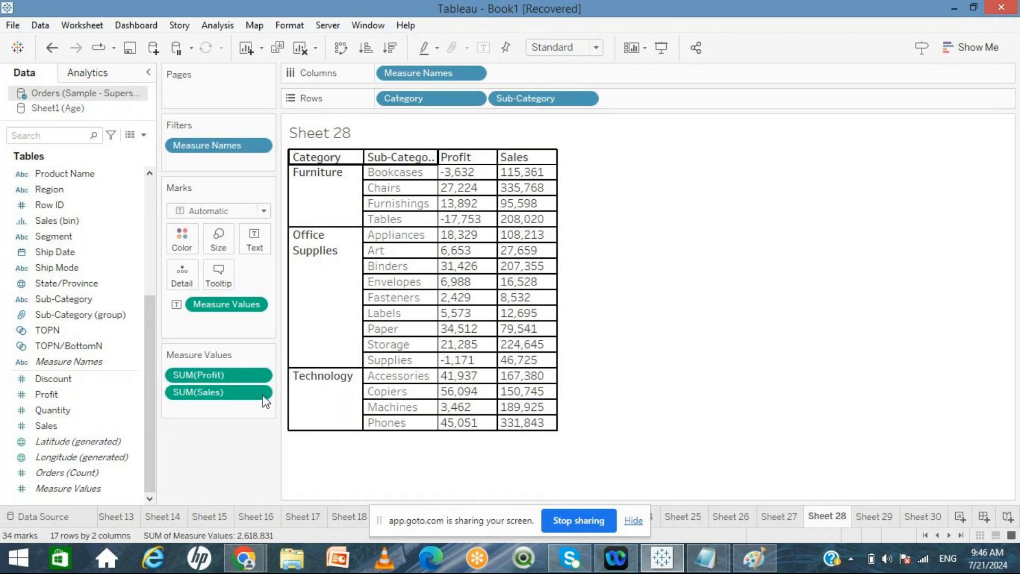
Step: Create a new worksheet with a Measure Names text table of all measures, removing Count of Orders from the Measure Values
{"action": "left_click", "coordinate": [86, 491]}
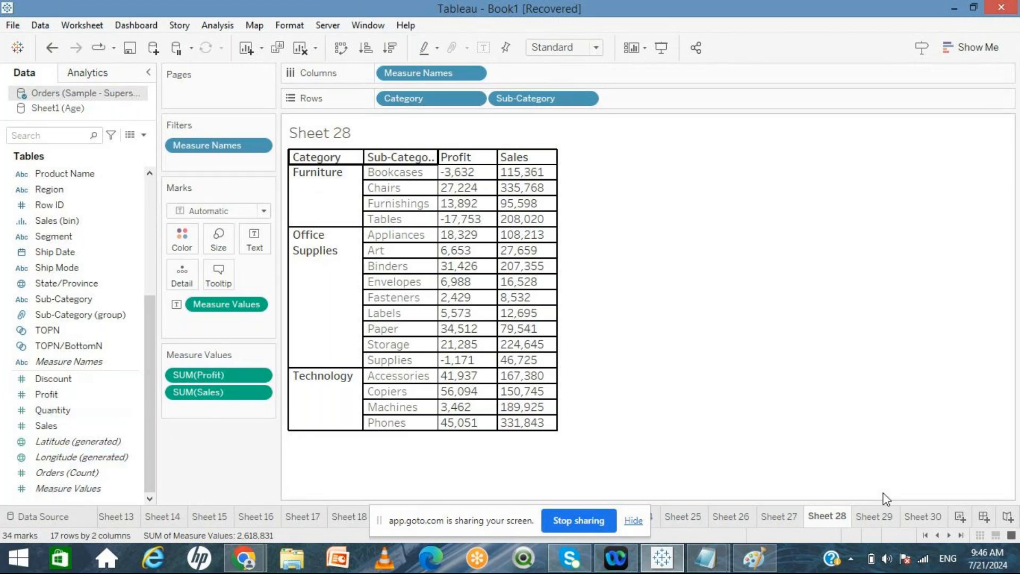
{"action": "left_click", "coordinate": [959, 517]}
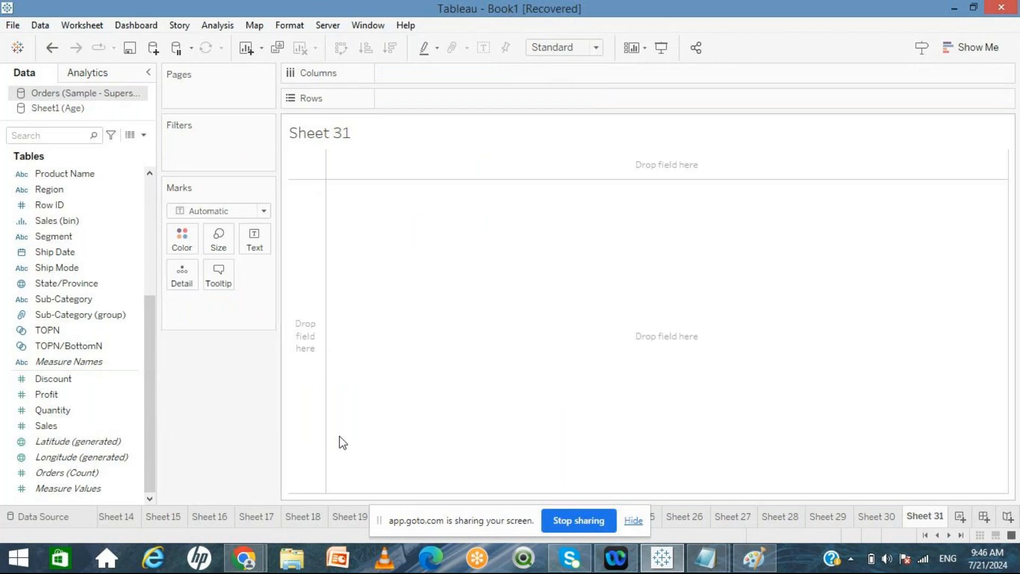
{"action": "double_click", "coordinate": [73, 362]}
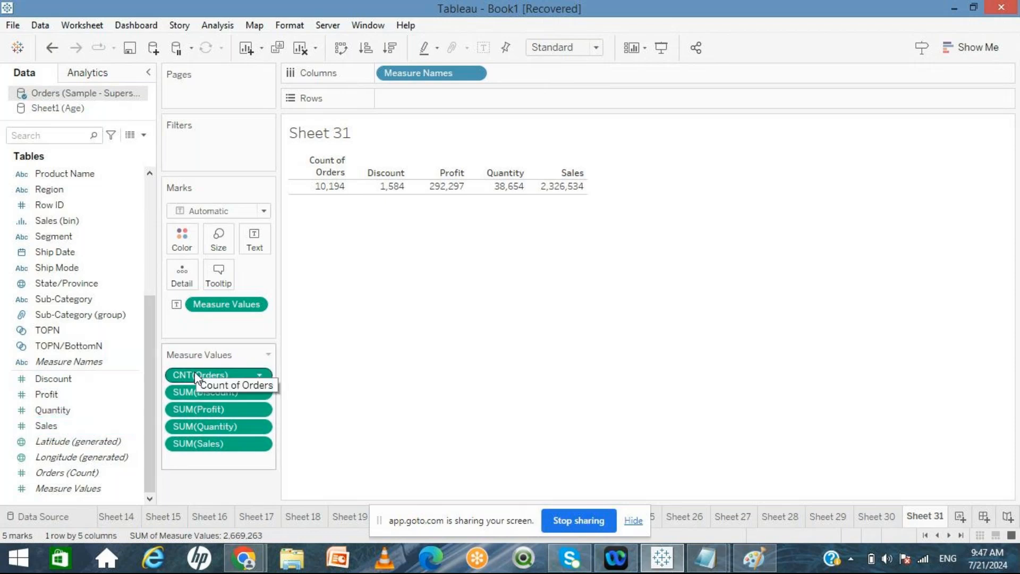
{"action": "left_click_drag", "start_coordinate": [195, 371], "coordinate": [74, 406]}
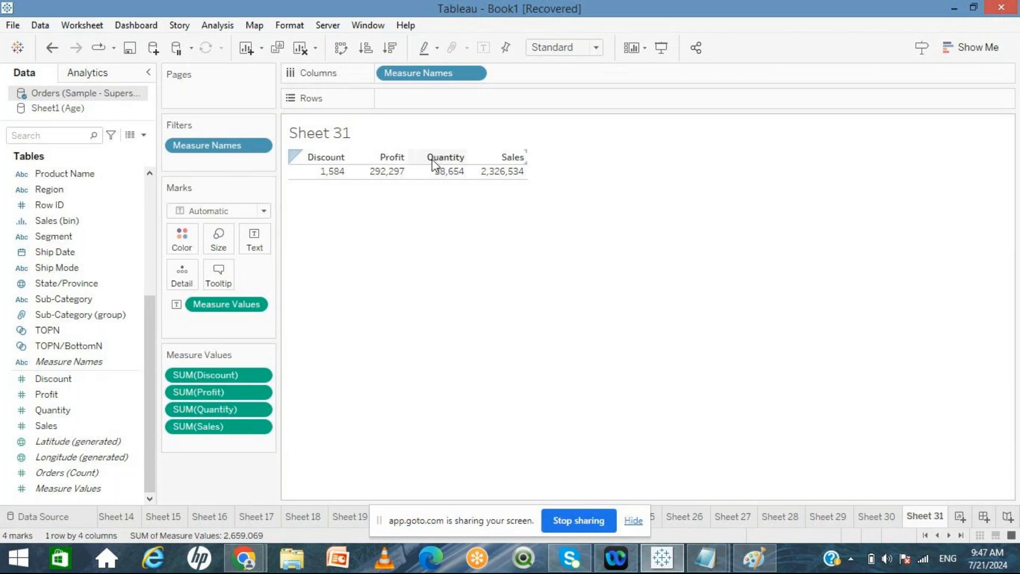
Step: Fit the table to the view width and shade the measure column headers olive green
{"action": "left_click", "coordinate": [596, 48]}
{"action": "left_click", "coordinate": [578, 76]}
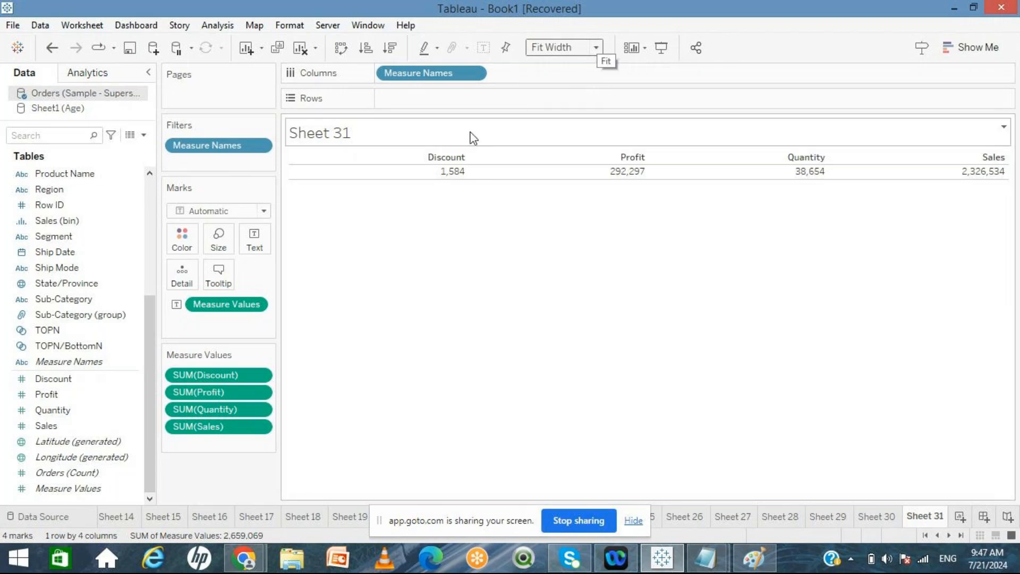
{"action": "right_click", "coordinate": [397, 159]}
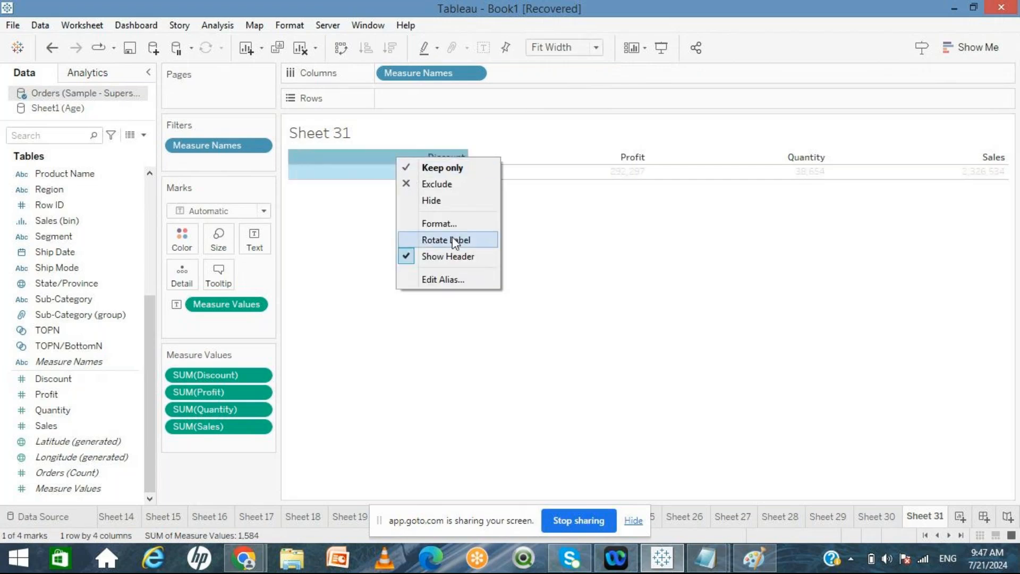
{"action": "left_click", "coordinate": [438, 224]}
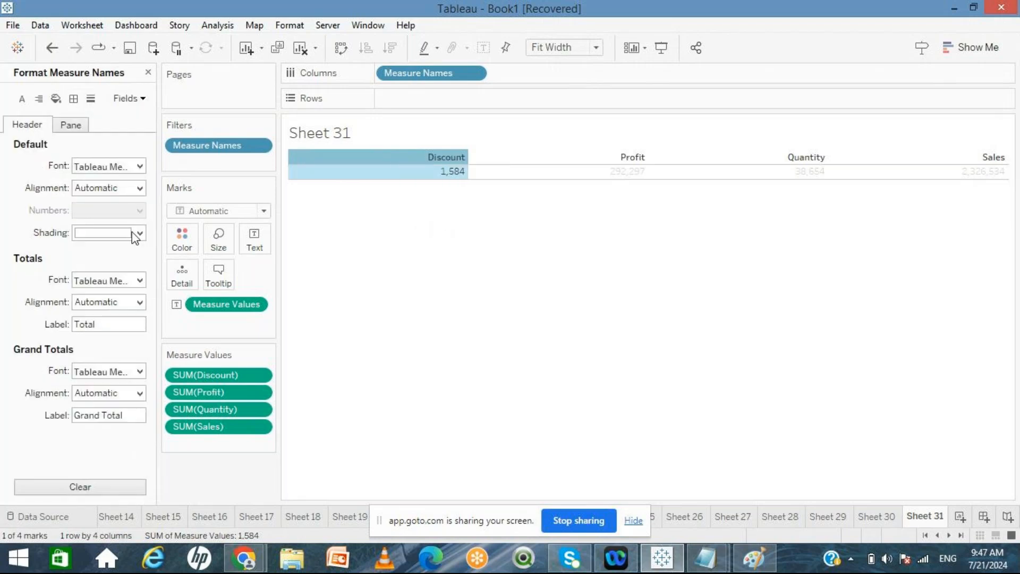
{"action": "left_click", "coordinate": [137, 232]}
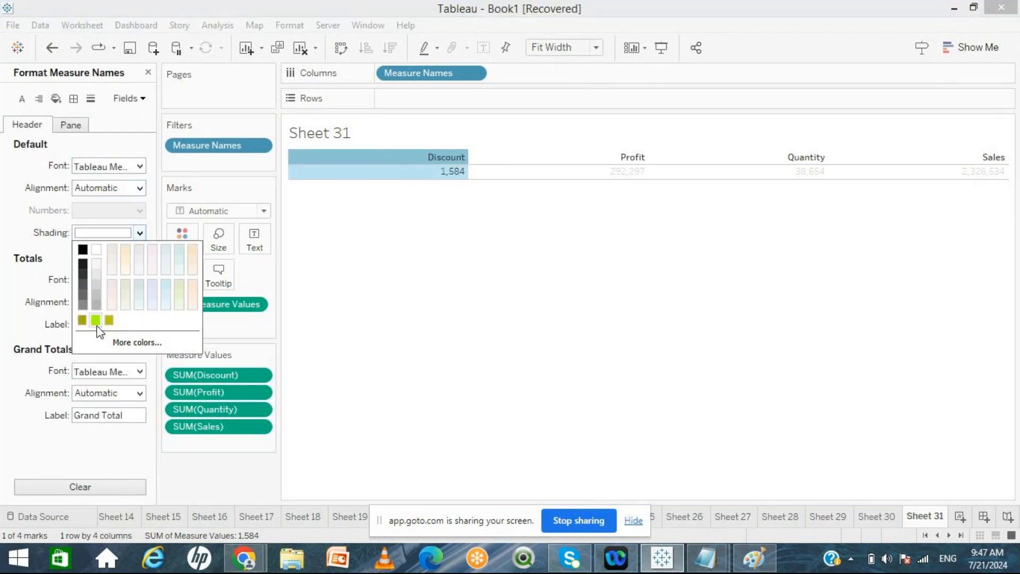
{"action": "left_click", "coordinate": [82, 320]}
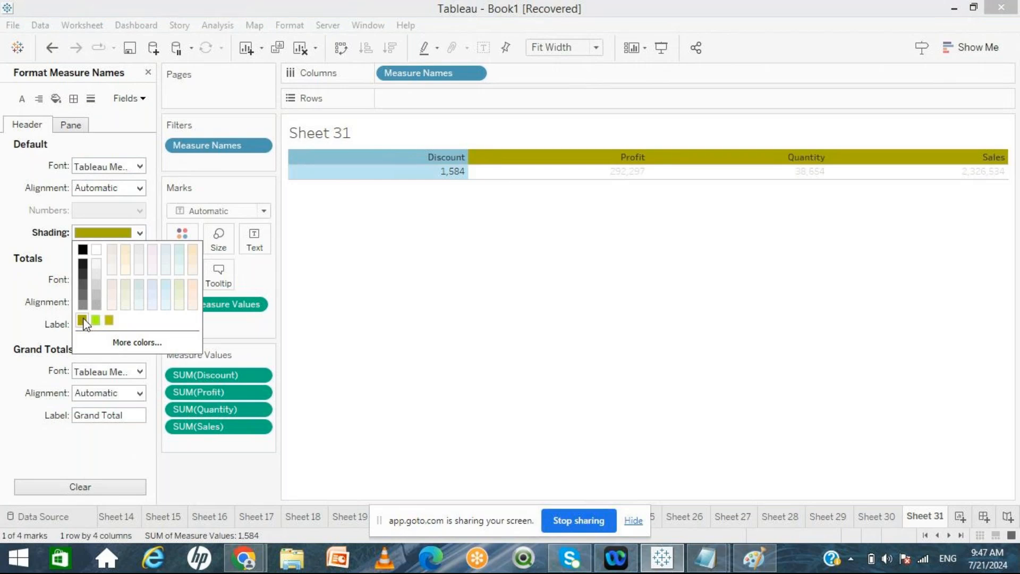
{"action": "left_click", "coordinate": [498, 280]}
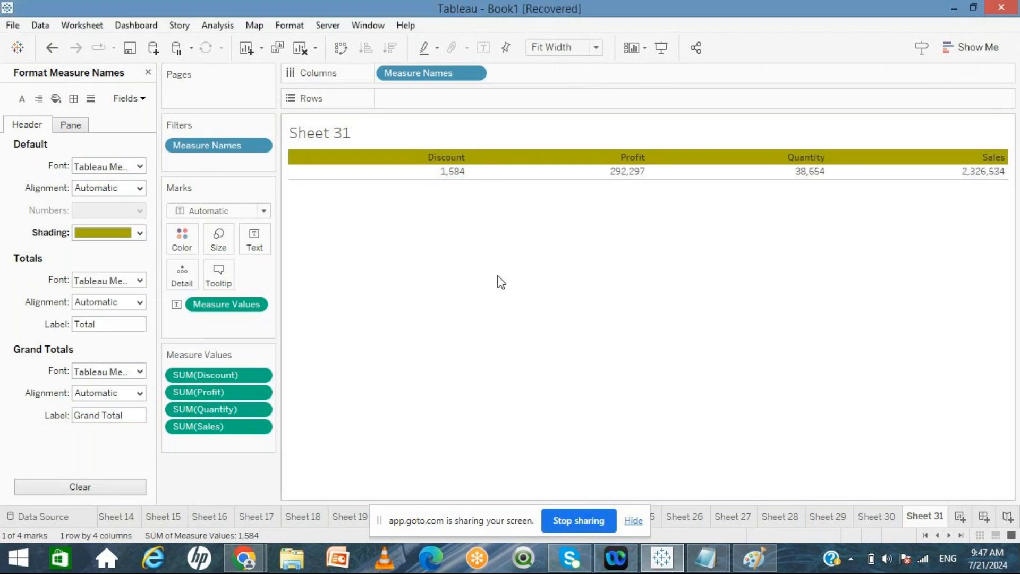
Step: Set the header font size to 12 and center-align the column headers
{"action": "left_click", "coordinate": [140, 166]}
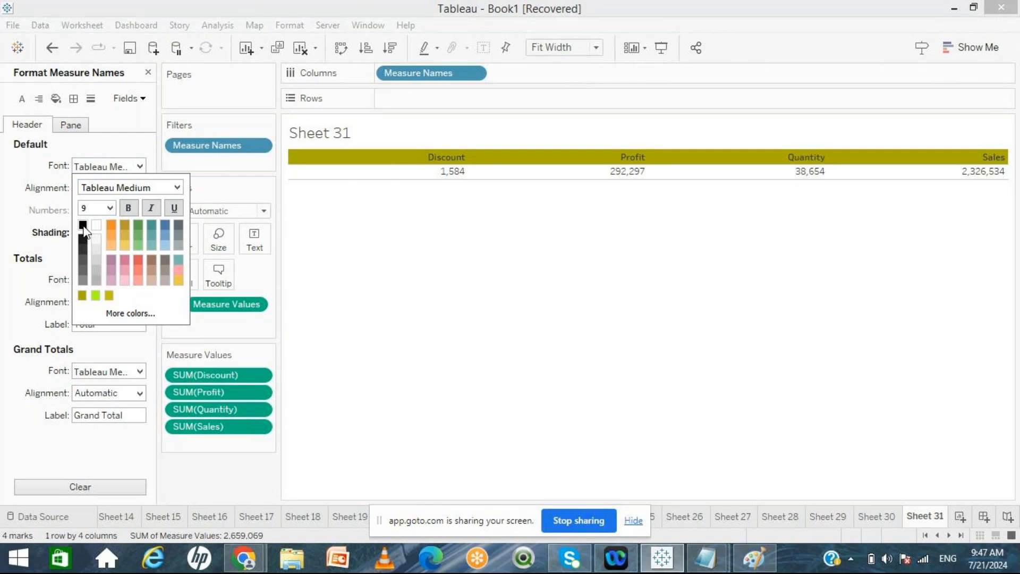
{"action": "left_click", "coordinate": [109, 207]}
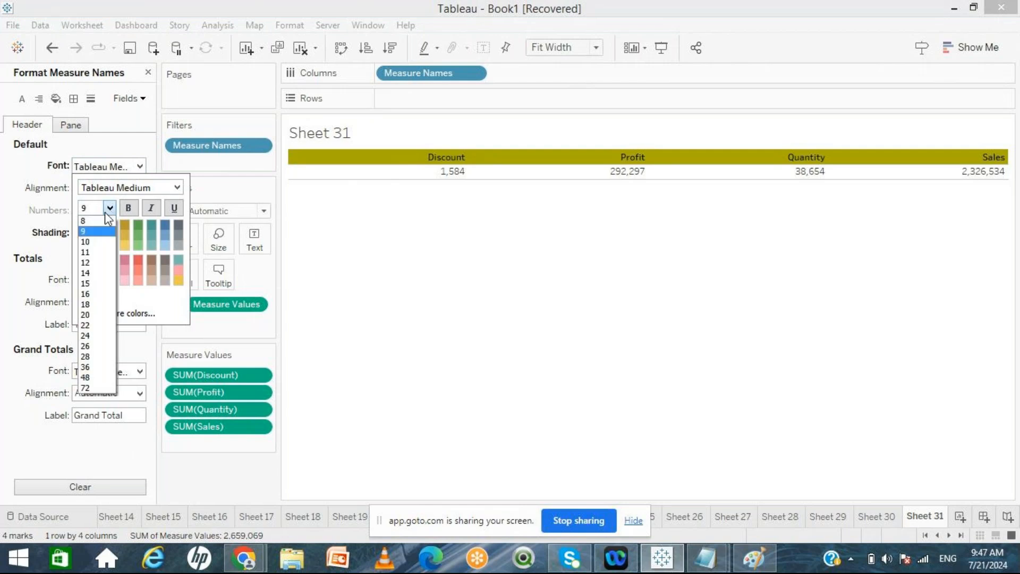
{"action": "left_click", "coordinate": [91, 264]}
{"action": "left_click", "coordinate": [476, 292]}
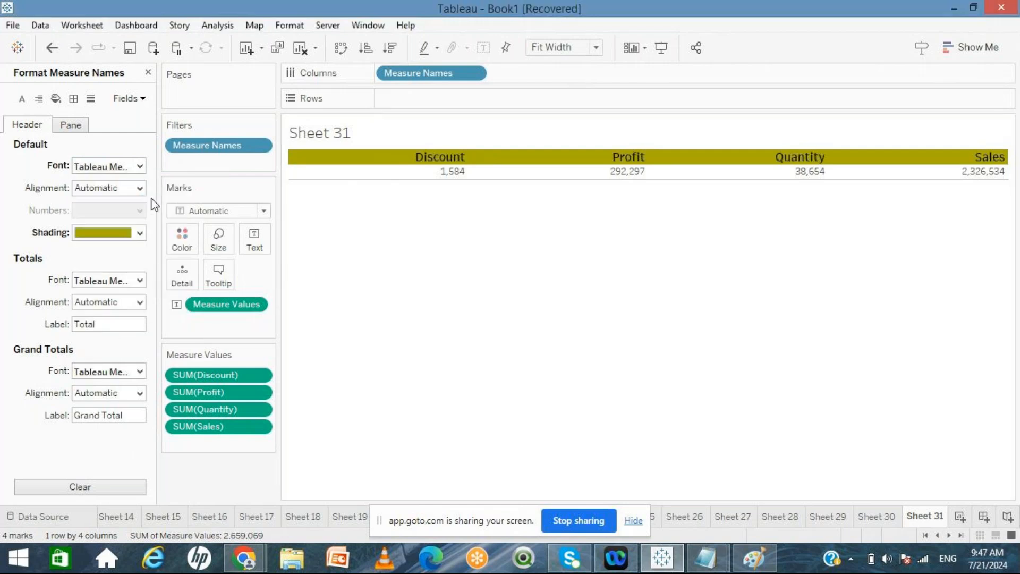
{"action": "left_click", "coordinate": [139, 188]}
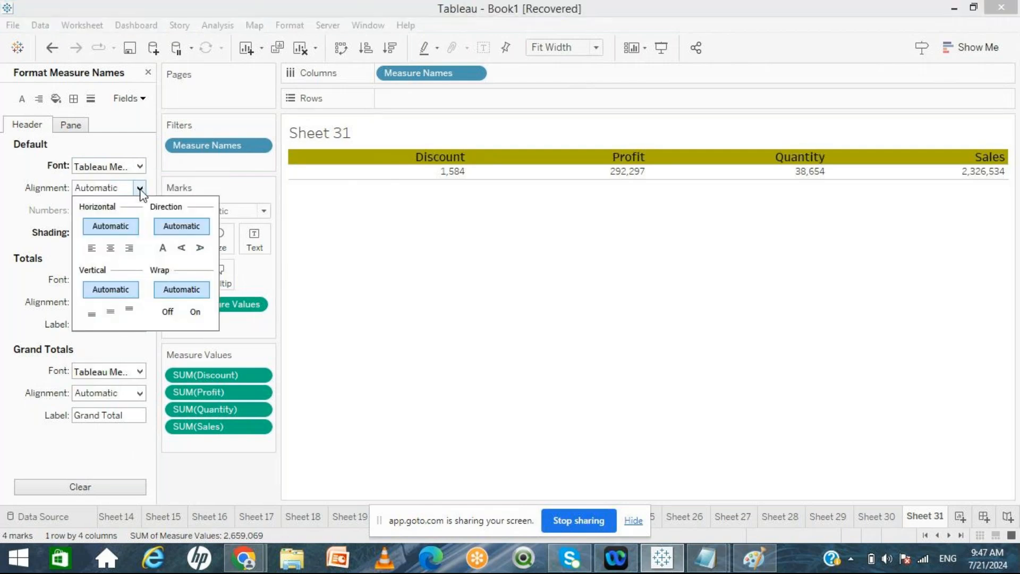
{"action": "left_click", "coordinate": [112, 248]}
{"action": "left_click", "coordinate": [444, 287]}
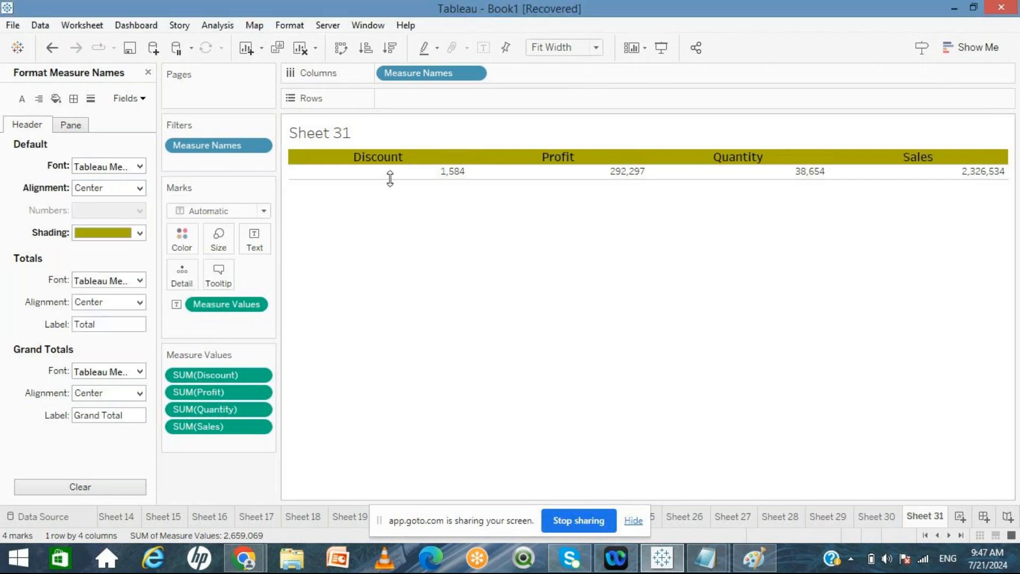
Step: Make the column header text white and bold
{"action": "left_click", "coordinate": [140, 166]}
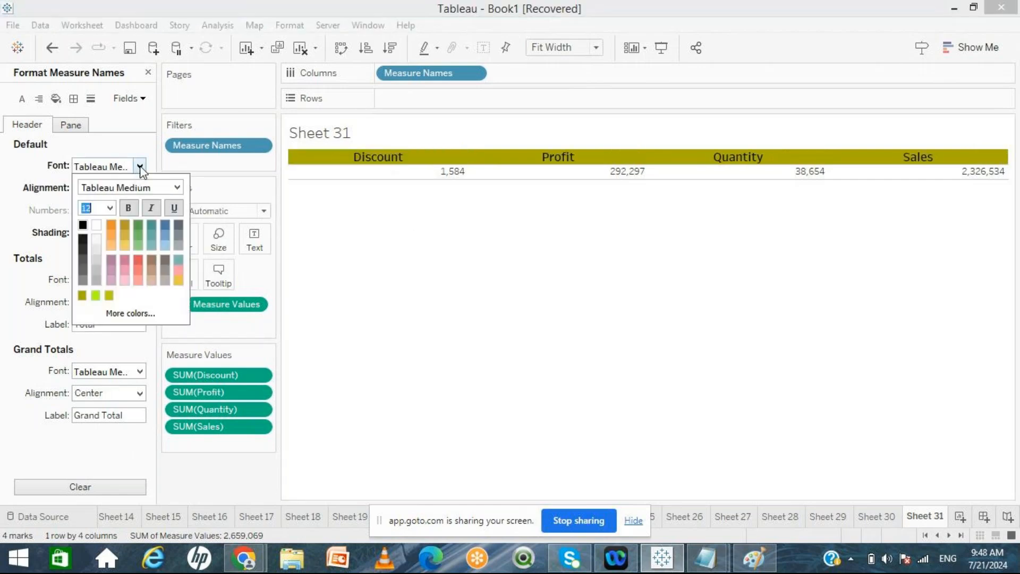
{"action": "left_click", "coordinate": [96, 225]}
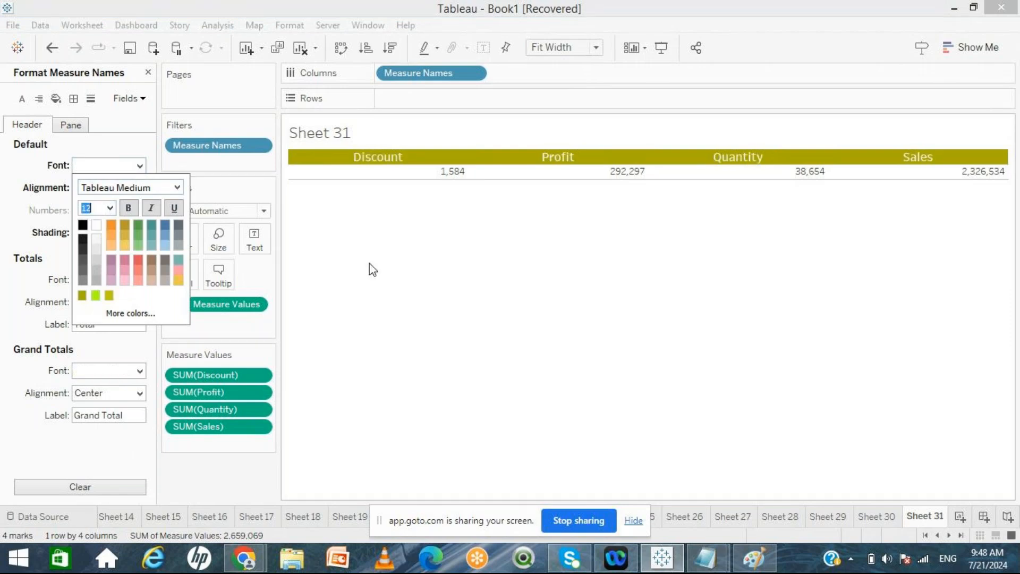
{"action": "left_click", "coordinate": [369, 263]}
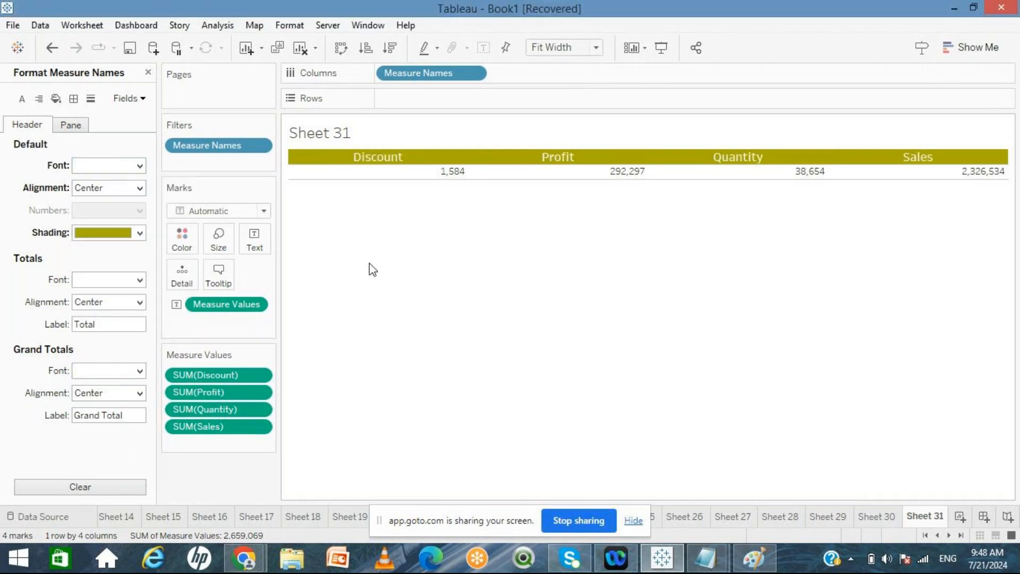
{"action": "left_click", "coordinate": [140, 165]}
{"action": "left_click", "coordinate": [128, 208]}
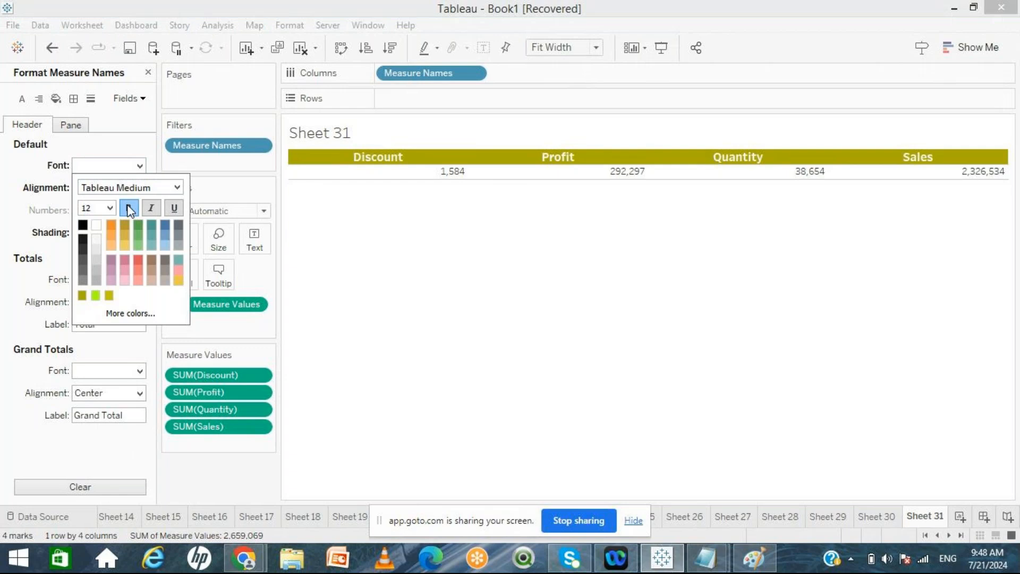
{"action": "left_click", "coordinate": [432, 275]}
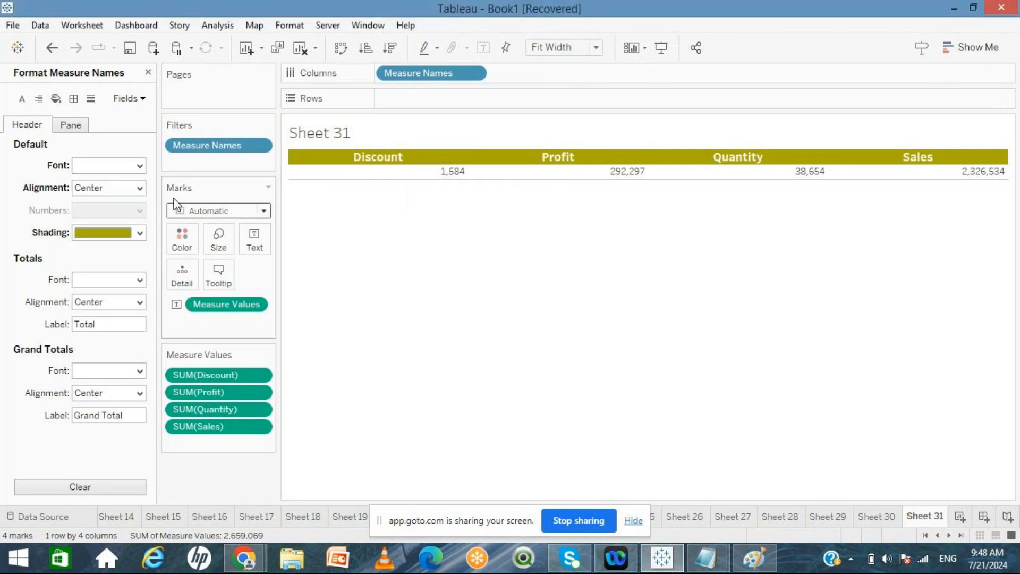
Step: Try to center the table values through the Measure Names pane alignment
{"action": "left_click", "coordinate": [83, 130]}
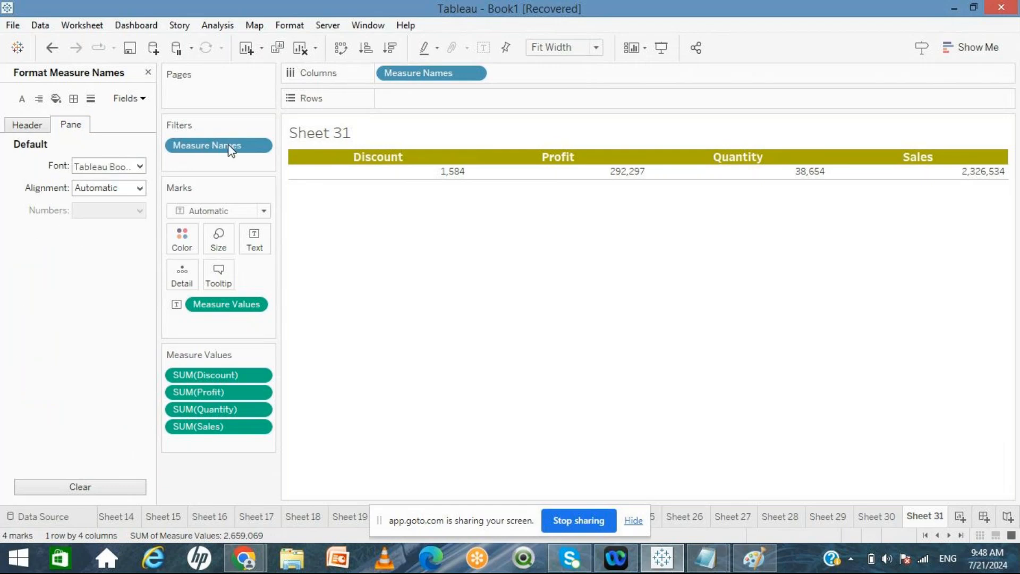
{"action": "left_click", "coordinate": [35, 130]}
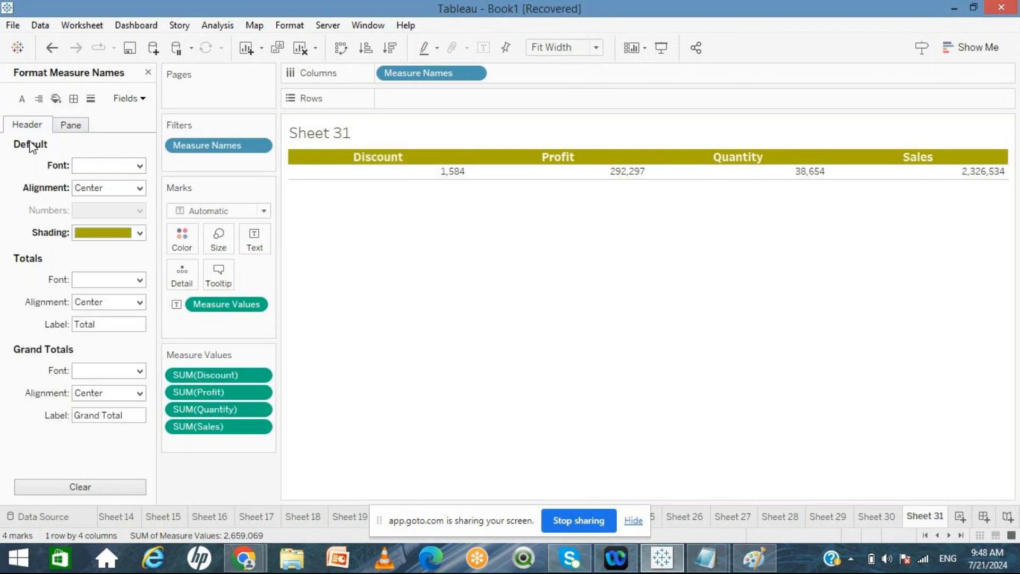
{"action": "left_click", "coordinate": [65, 125]}
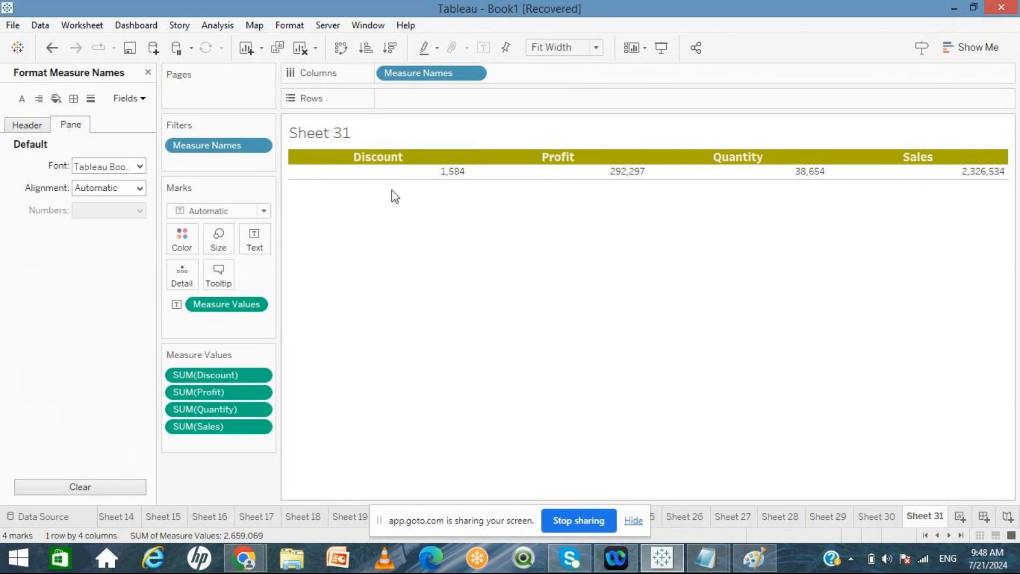
{"action": "left_click", "coordinate": [139, 188]}
{"action": "left_click", "coordinate": [108, 249]}
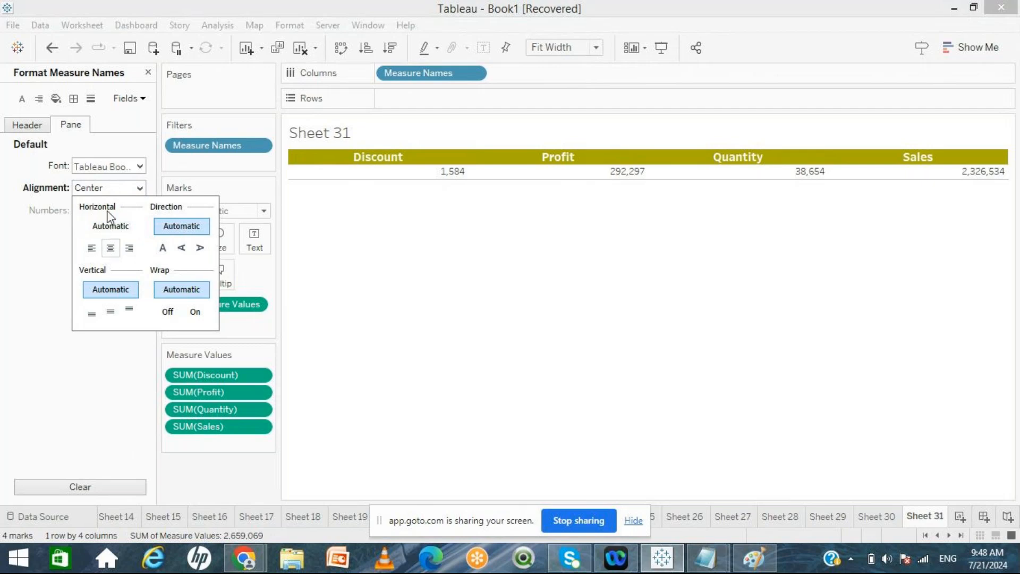
{"action": "left_click", "coordinate": [51, 183]}
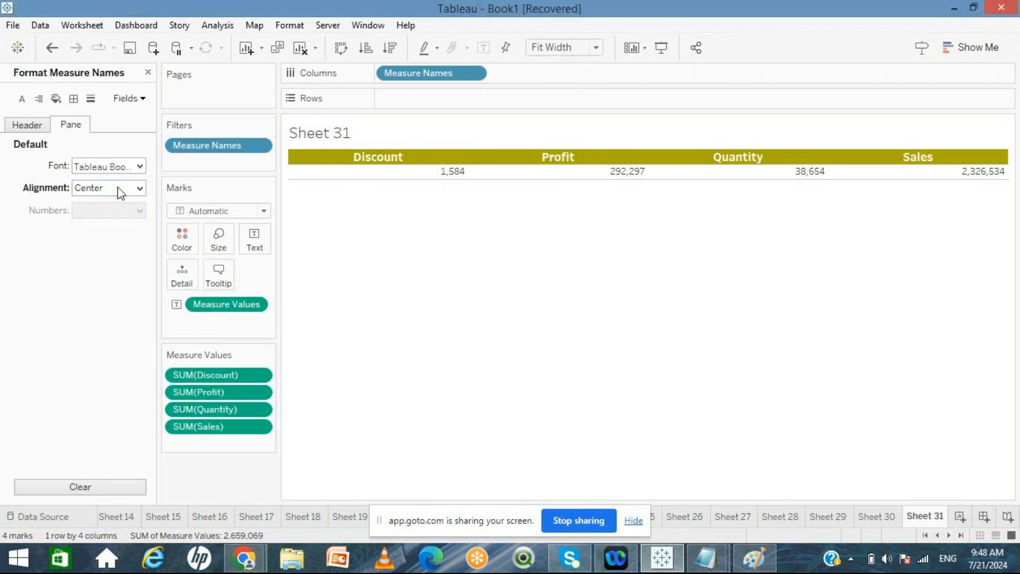
{"action": "left_click", "coordinate": [38, 128]}
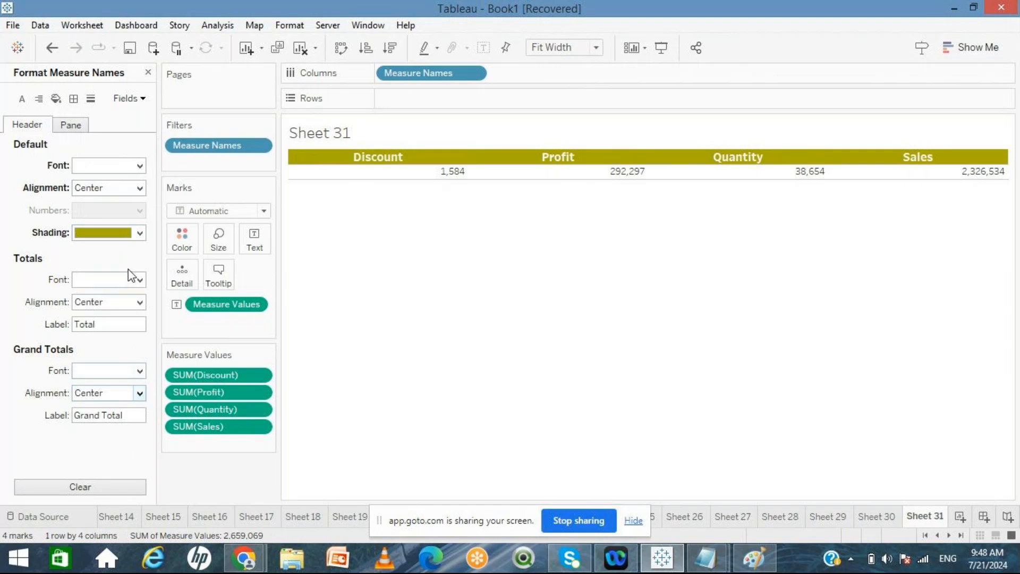
{"action": "left_click", "coordinate": [64, 128]}
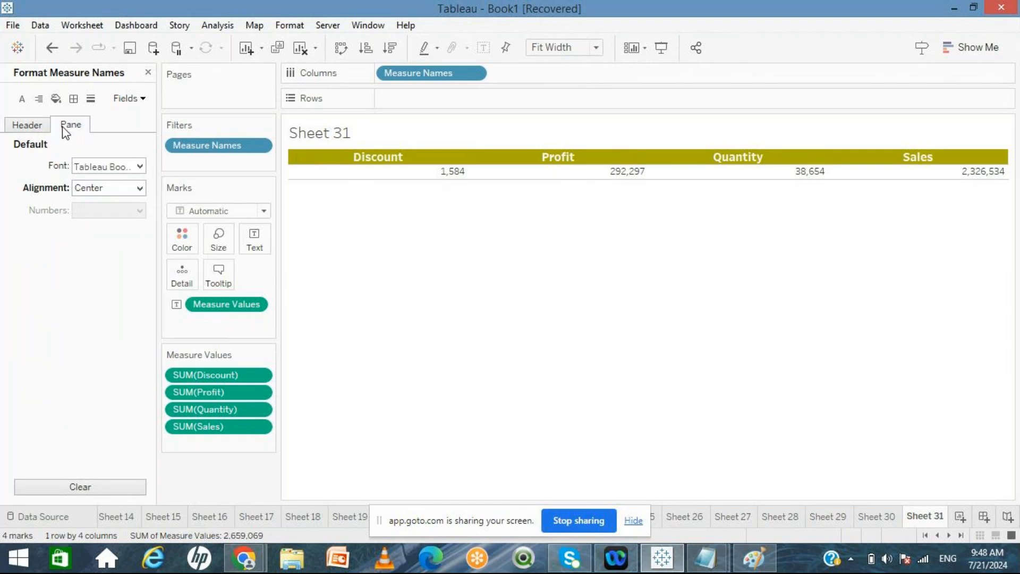
{"action": "left_click", "coordinate": [33, 127]}
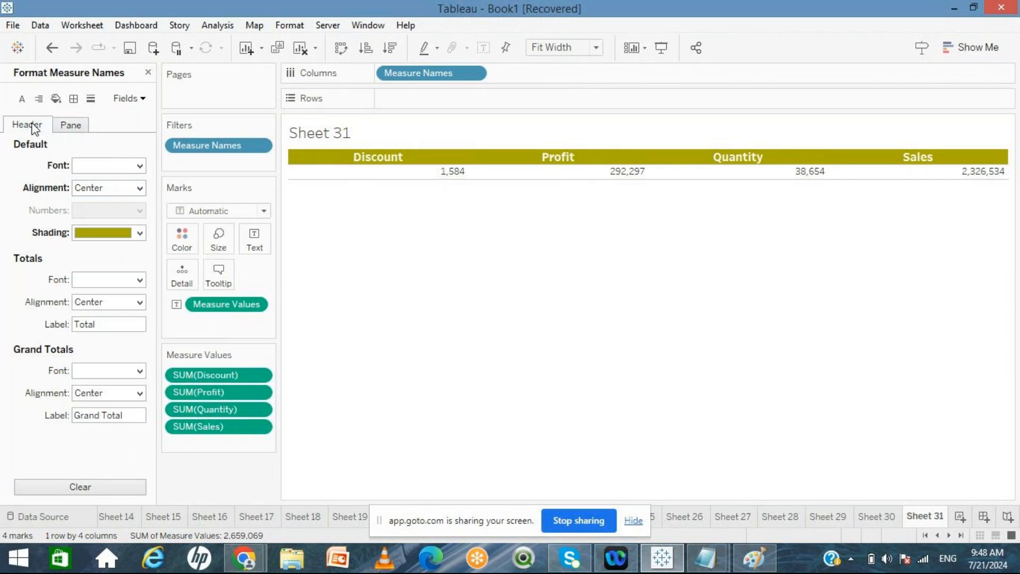
Step: Center-align the pane values for the whole sheet
{"action": "right_click", "coordinate": [393, 178]}
{"action": "left_click", "coordinate": [391, 178]}
{"action": "right_click", "coordinate": [393, 177]}
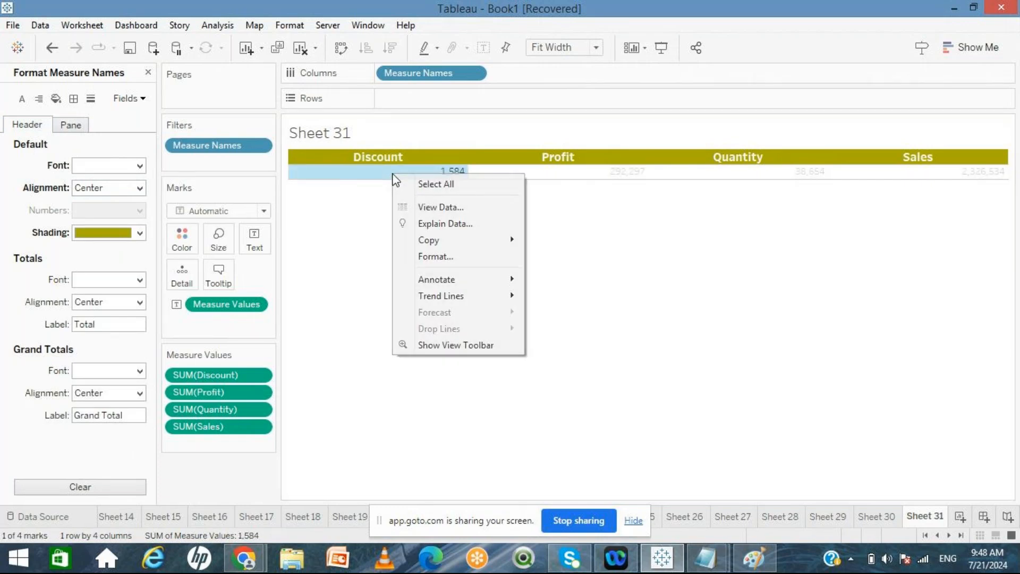
{"action": "left_click", "coordinate": [435, 257]}
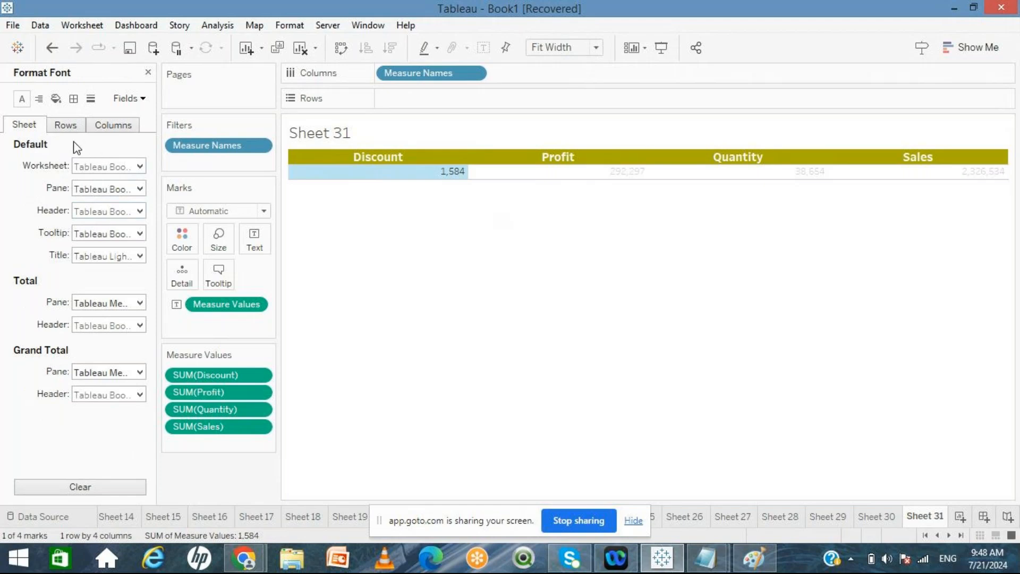
{"action": "left_click", "coordinate": [39, 99]}
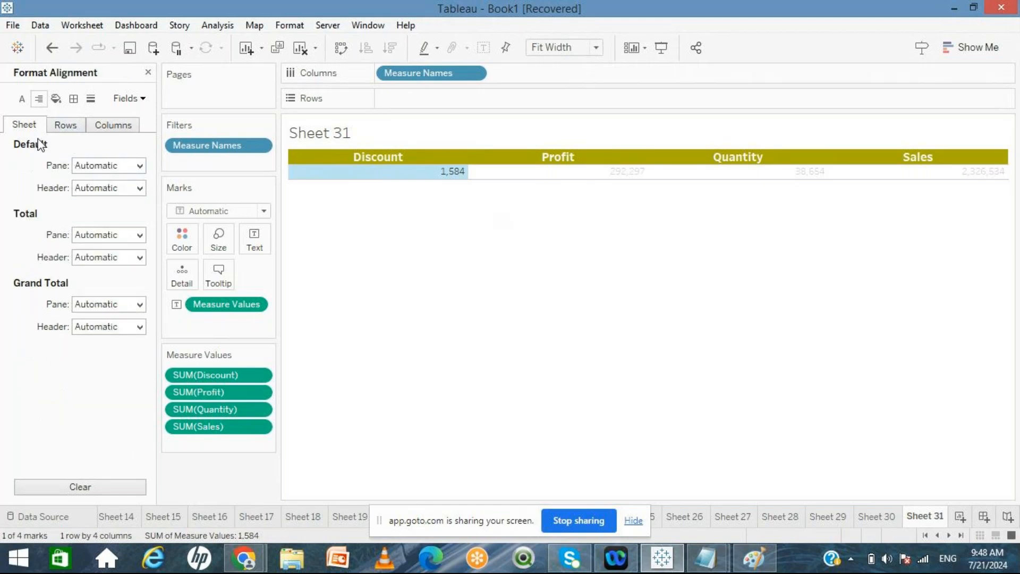
{"action": "left_click", "coordinate": [130, 166]}
{"action": "left_click", "coordinate": [111, 226]}
{"action": "left_click", "coordinate": [496, 303]}
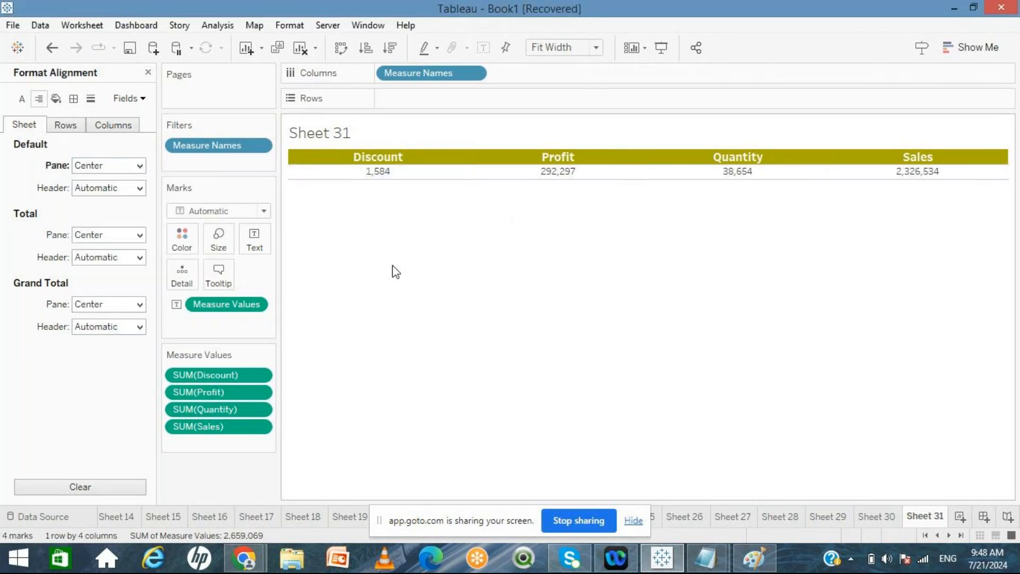
Step: Add solid black cell borders to the sheet
{"action": "left_click", "coordinate": [73, 99]}
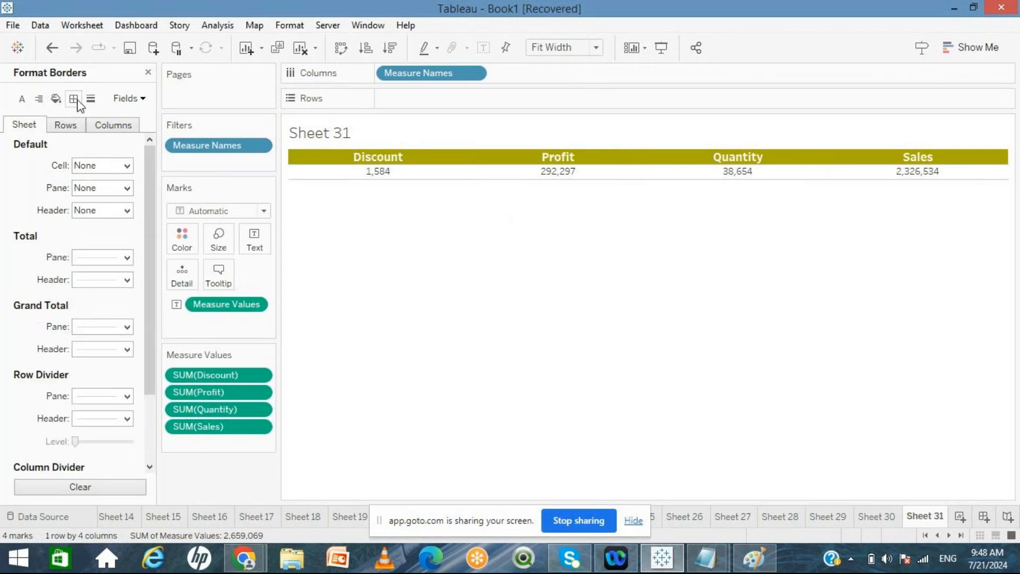
{"action": "left_click", "coordinate": [119, 167]}
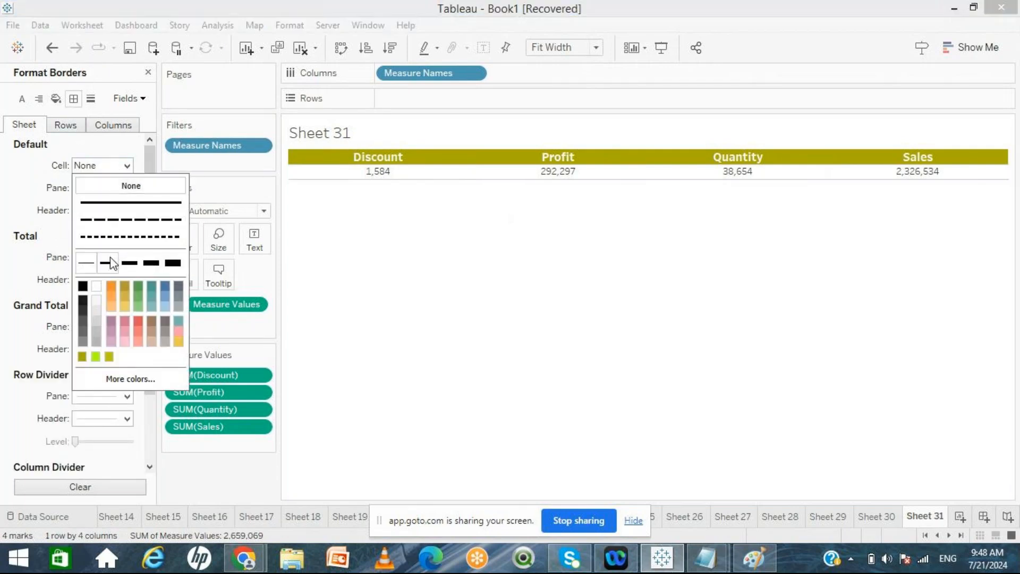
{"action": "left_click", "coordinate": [82, 287]}
{"action": "left_click", "coordinate": [38, 189]}
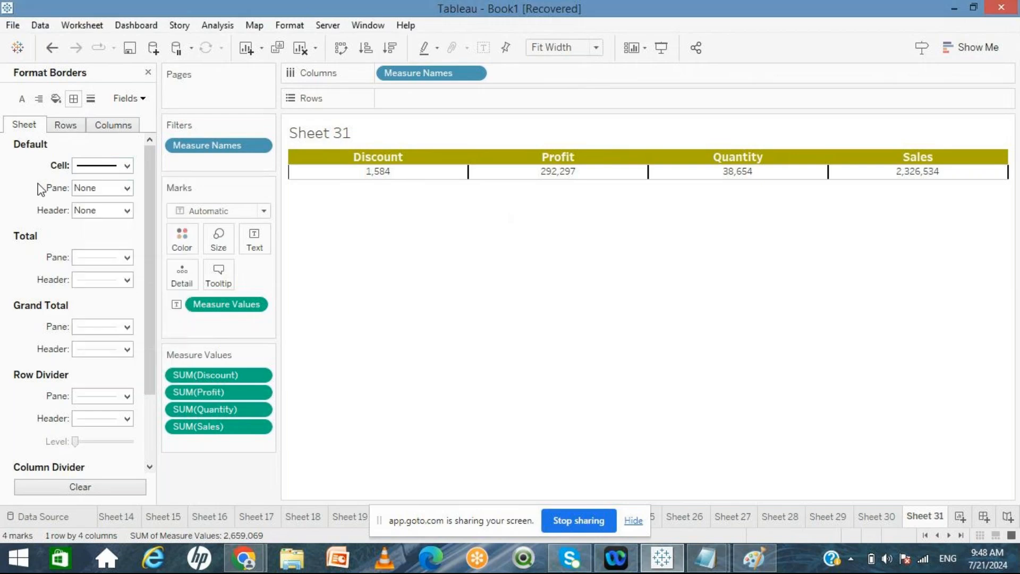
Step: Set the pane, header and row divider borders to solid black lines
{"action": "left_click", "coordinate": [86, 190]}
{"action": "left_click", "coordinate": [108, 285]}
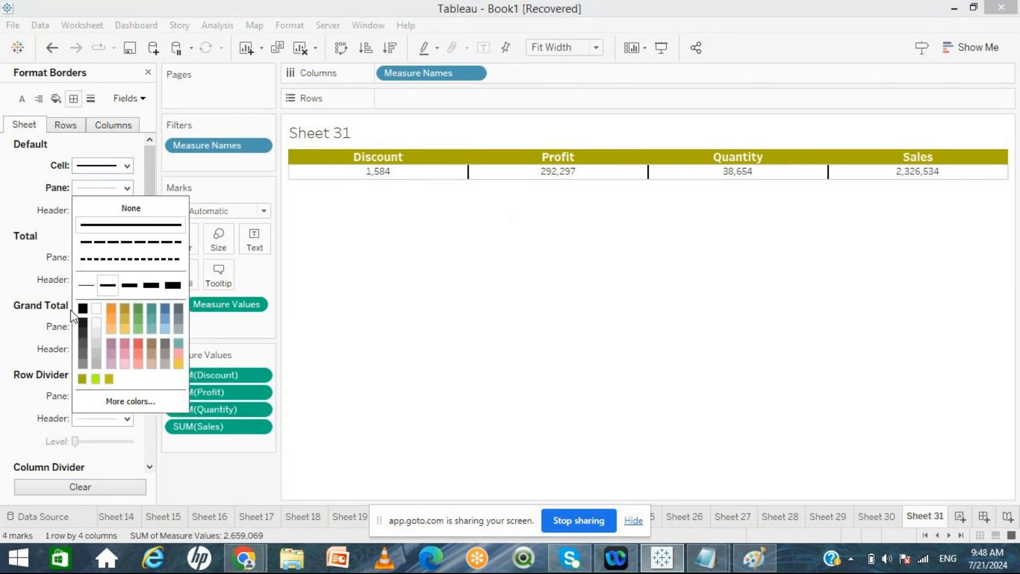
{"action": "left_click", "coordinate": [82, 308]}
{"action": "left_click", "coordinate": [43, 214]}
{"action": "left_click", "coordinate": [98, 211]}
{"action": "left_click", "coordinate": [108, 307]}
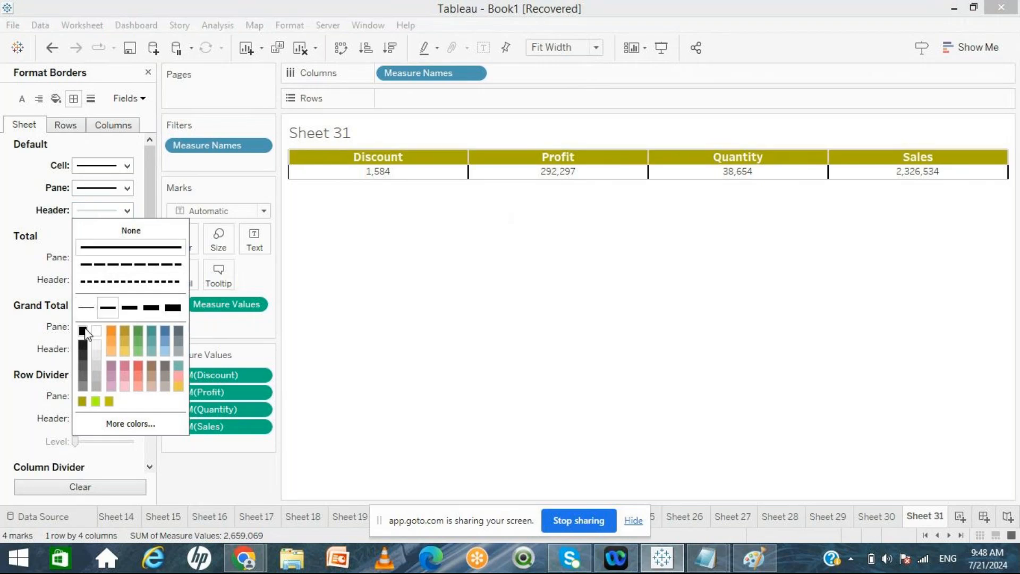
{"action": "left_click", "coordinate": [83, 330]}
{"action": "left_click", "coordinate": [3, 182]}
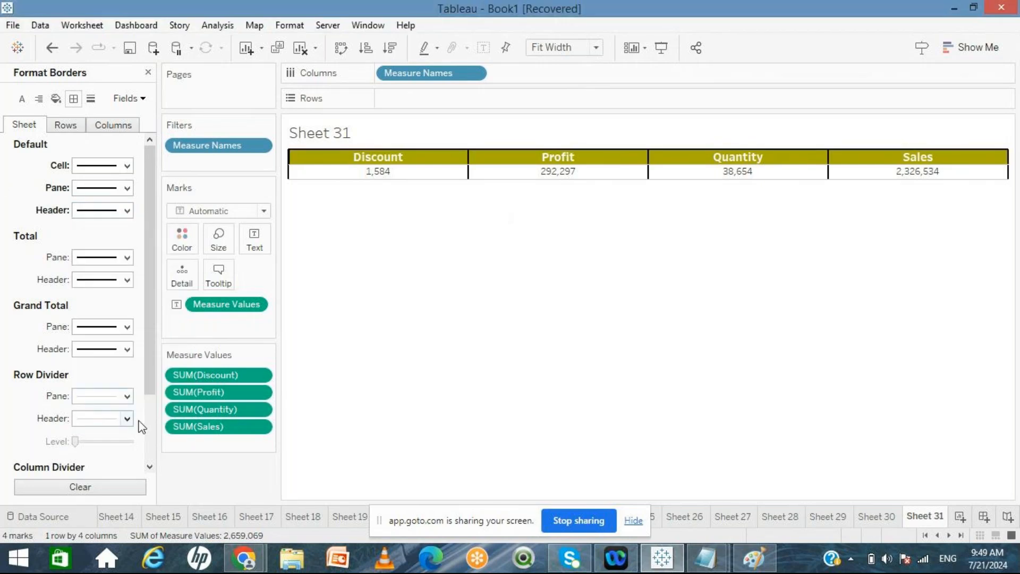
{"action": "left_click", "coordinate": [119, 396]}
{"action": "left_click", "coordinate": [108, 260]}
{"action": "left_click", "coordinate": [83, 285]}
{"action": "left_click", "coordinate": [163, 515]}
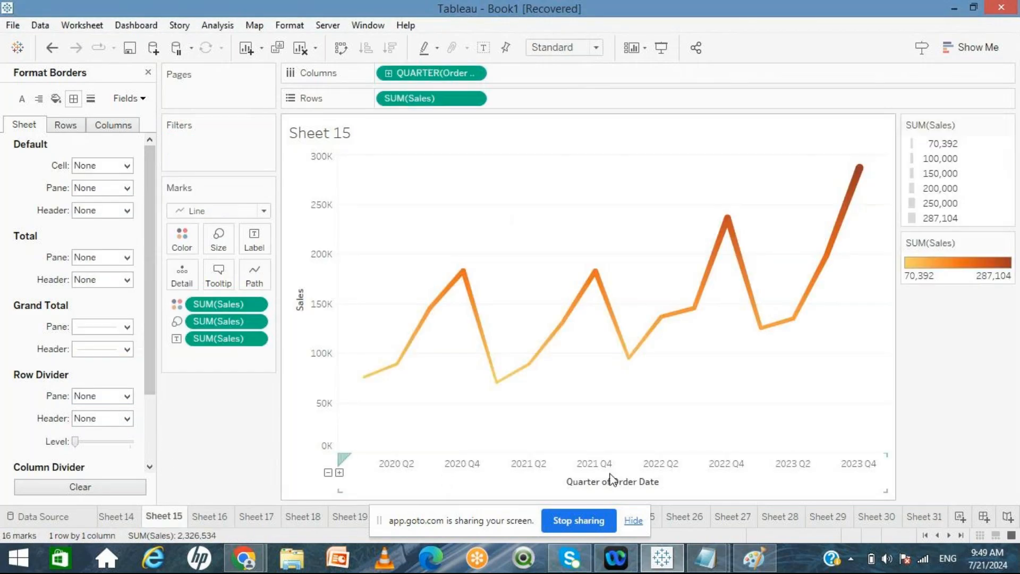
{"action": "left_click", "coordinate": [925, 517]}
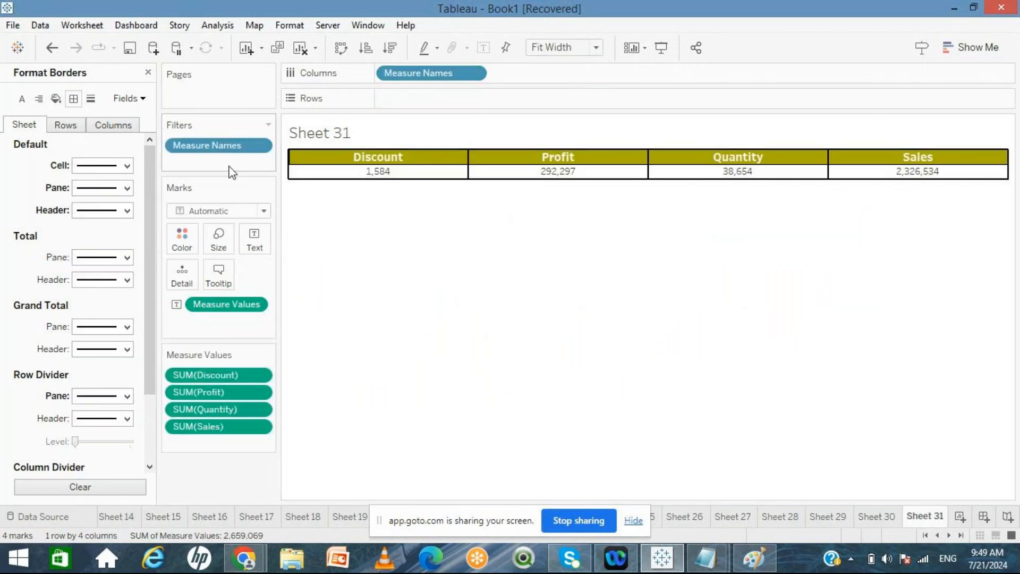
{"action": "left_click", "coordinate": [149, 73]}
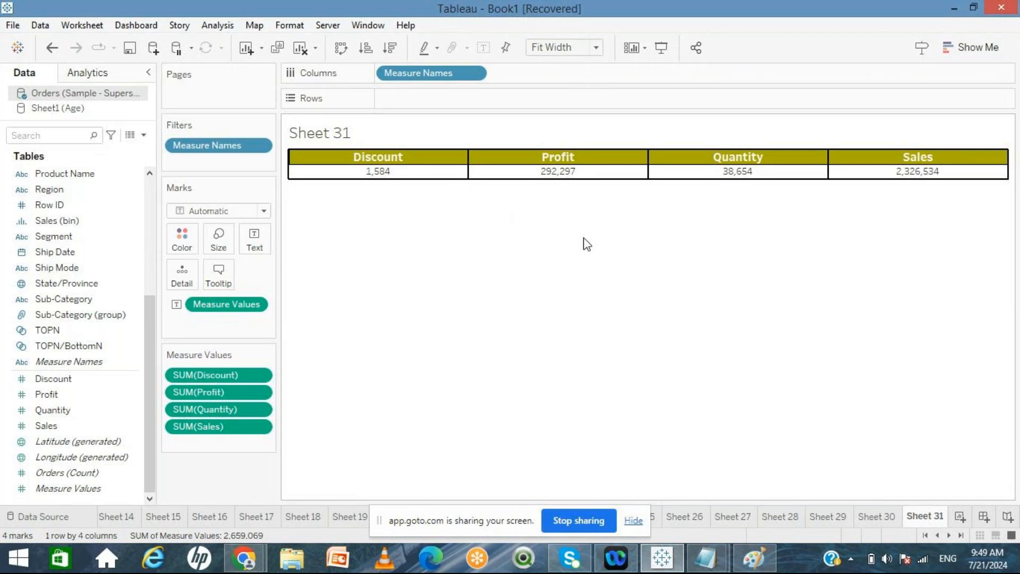
Step: Add a new sheet and build a text table from Measure Names and Measure Values
{"action": "left_click", "coordinate": [959, 516]}
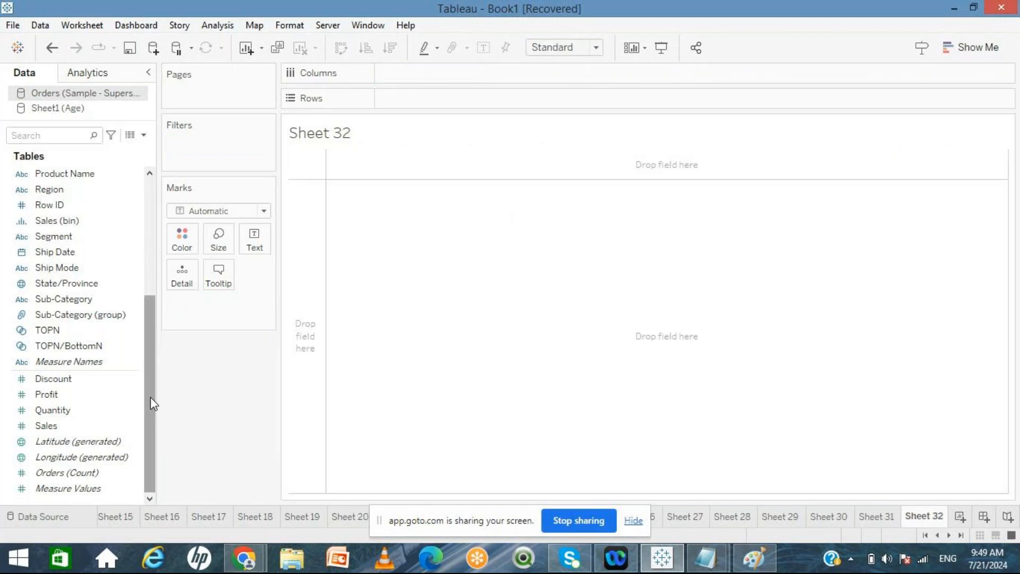
{"action": "left_click", "coordinate": [95, 364]}
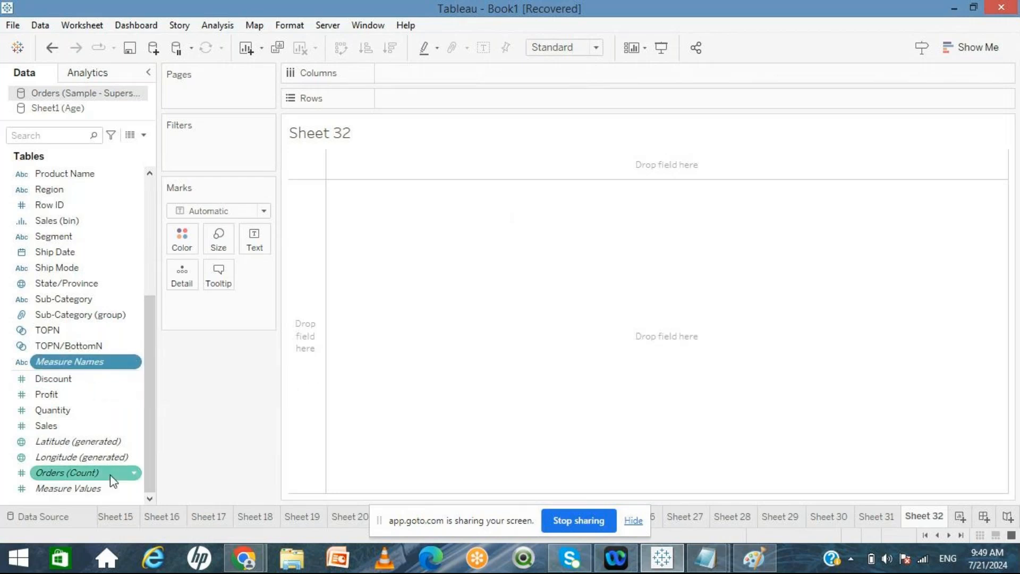
{"action": "left_click", "coordinate": [96, 489]}
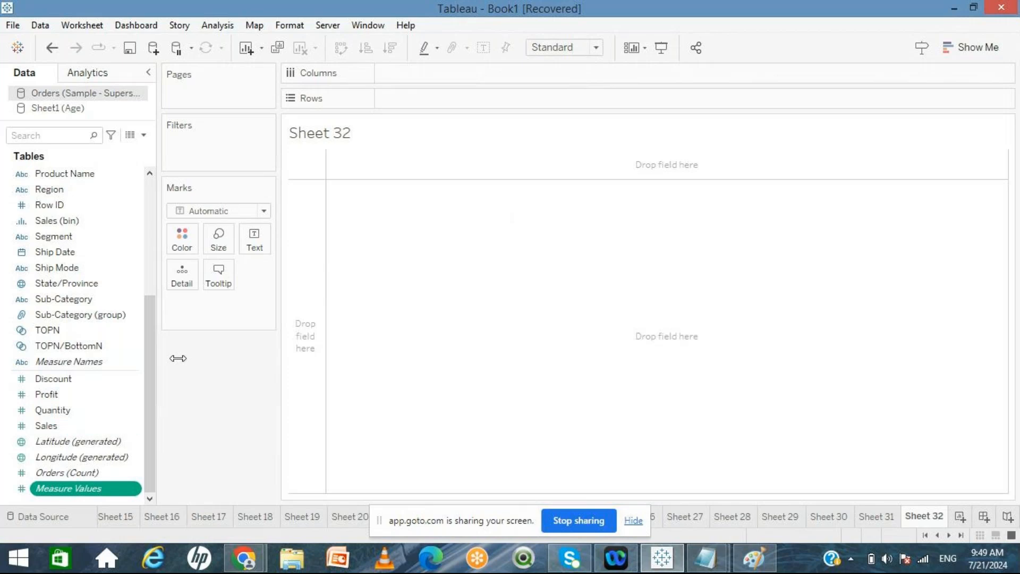
{"action": "double_click", "coordinate": [83, 366]}
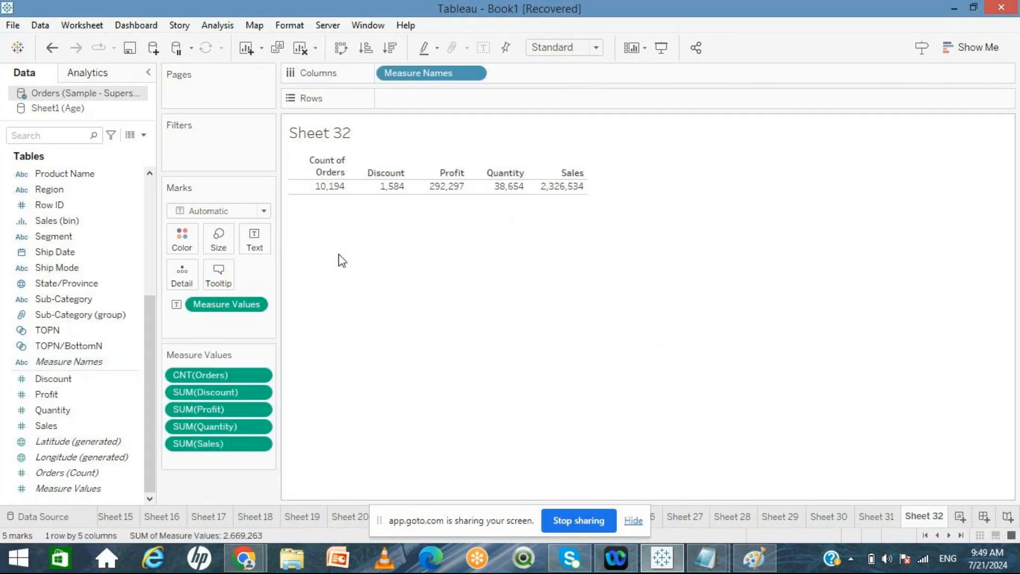
Step: Remove Count of Orders from the Measure Values in the table
{"action": "key", "text": "super+c"}
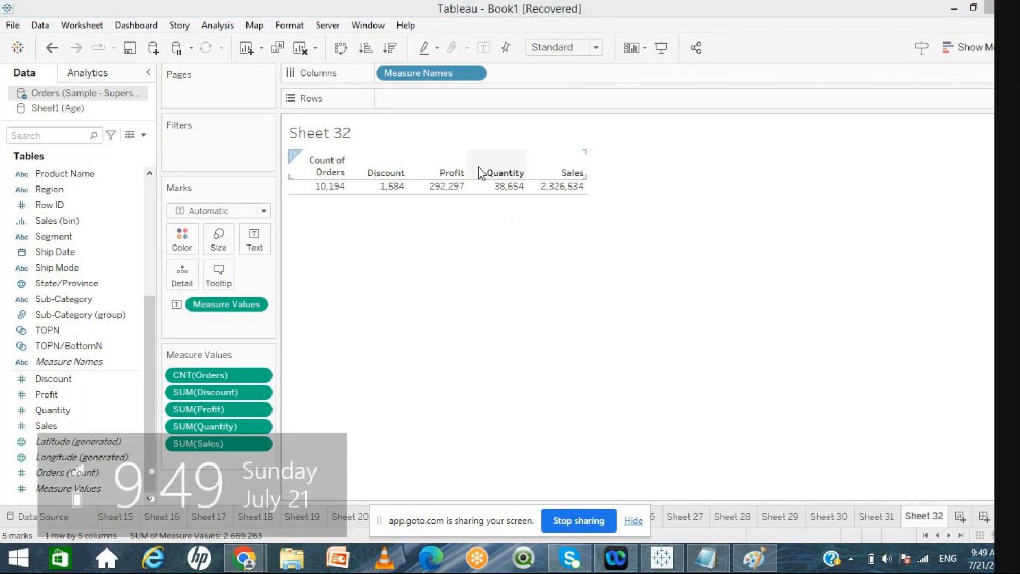
{"action": "left_click", "coordinate": [501, 368]}
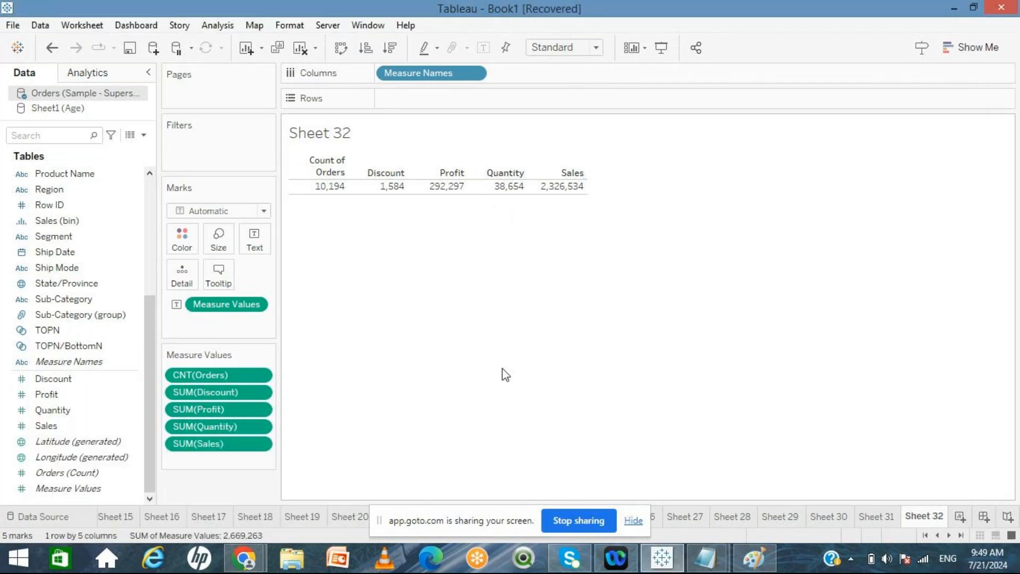
{"action": "mouse_move", "coordinate": [525, 196]}
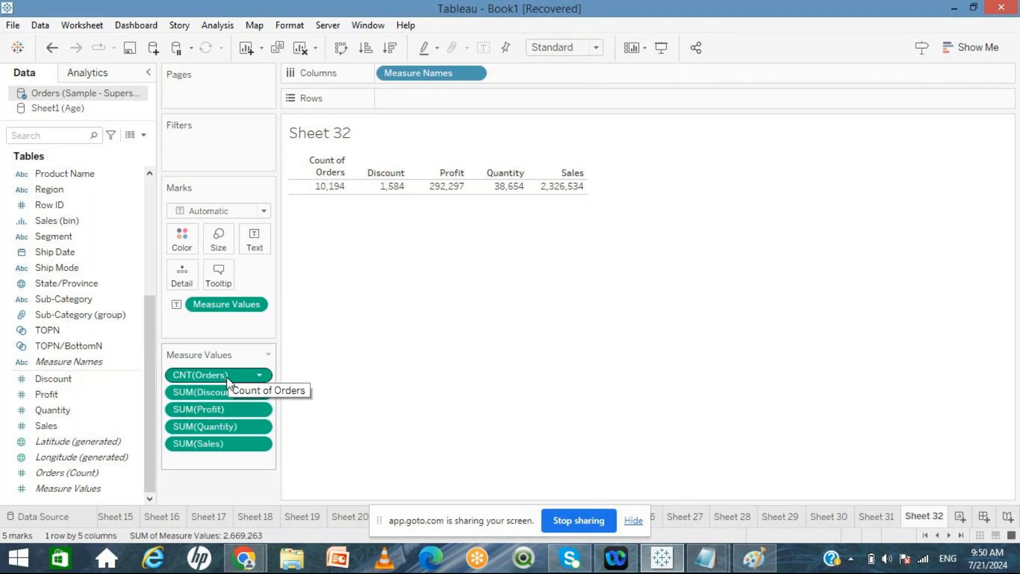
{"action": "left_click_drag", "start_coordinate": [226, 377], "coordinate": [68, 397]}
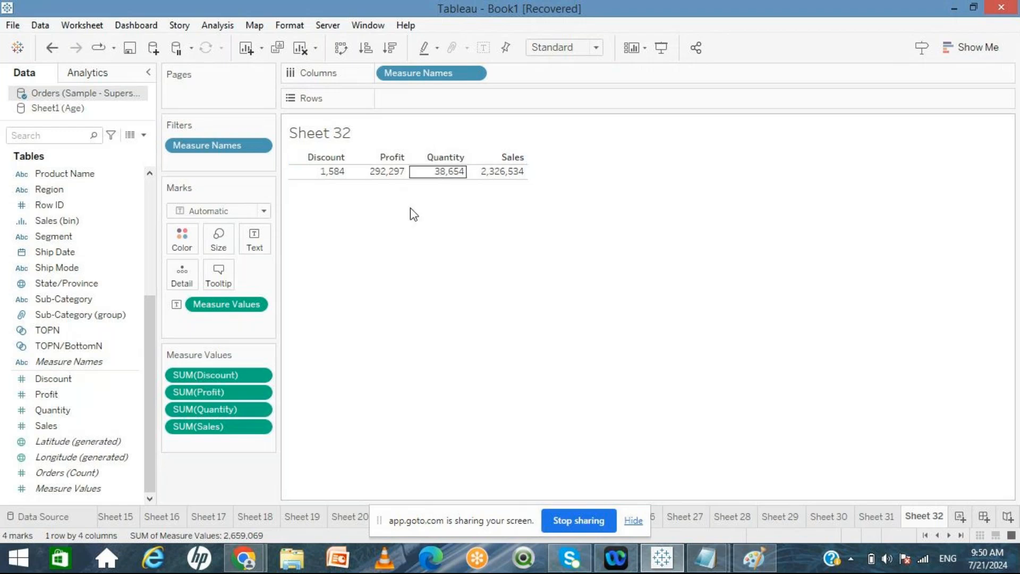
Step: Set the view size to Fit Width
{"action": "mouse_move", "coordinate": [432, 178]}
{"action": "left_click", "coordinate": [595, 47]}
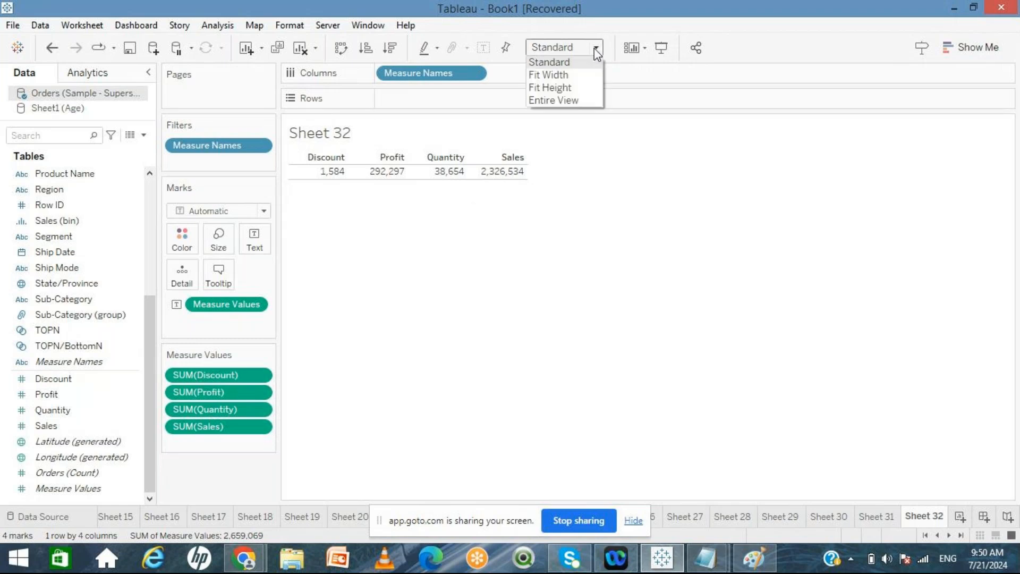
{"action": "left_click", "coordinate": [572, 76]}
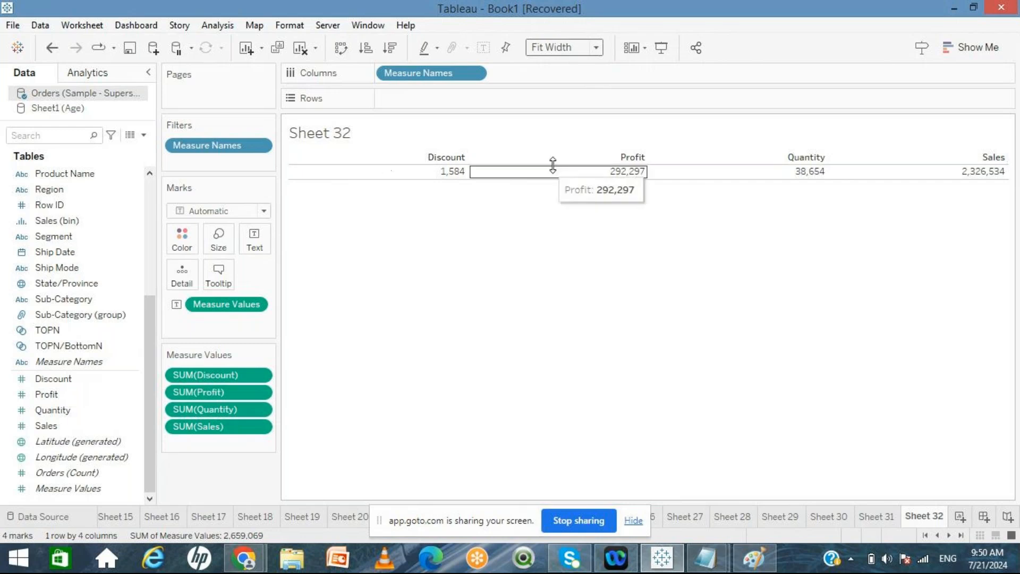
Step: Format the column headers with a white font at a larger size
{"action": "left_click", "coordinate": [392, 157]}
{"action": "right_click", "coordinate": [393, 157]}
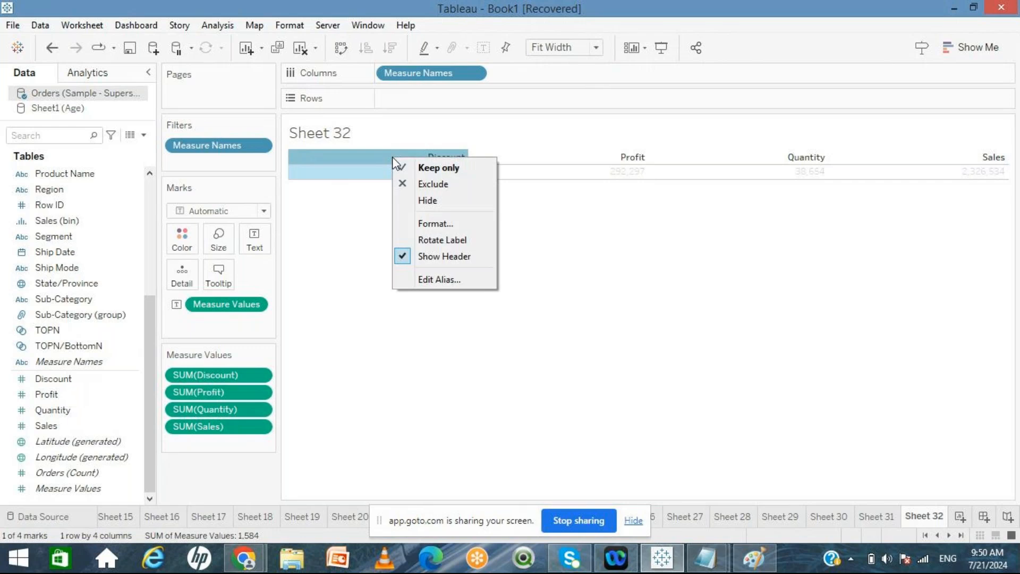
{"action": "left_click", "coordinate": [433, 224]}
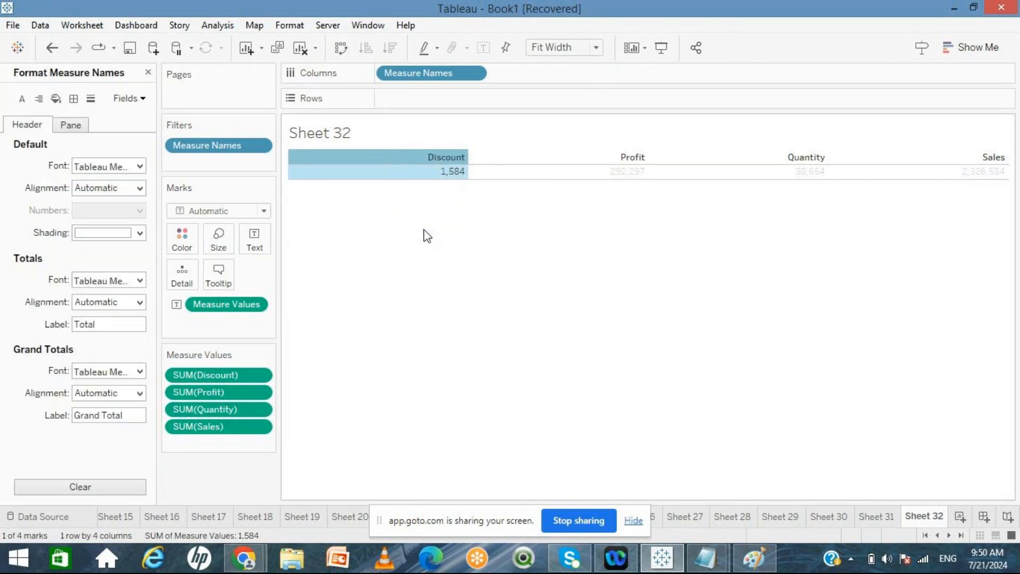
{"action": "left_click", "coordinate": [140, 167]}
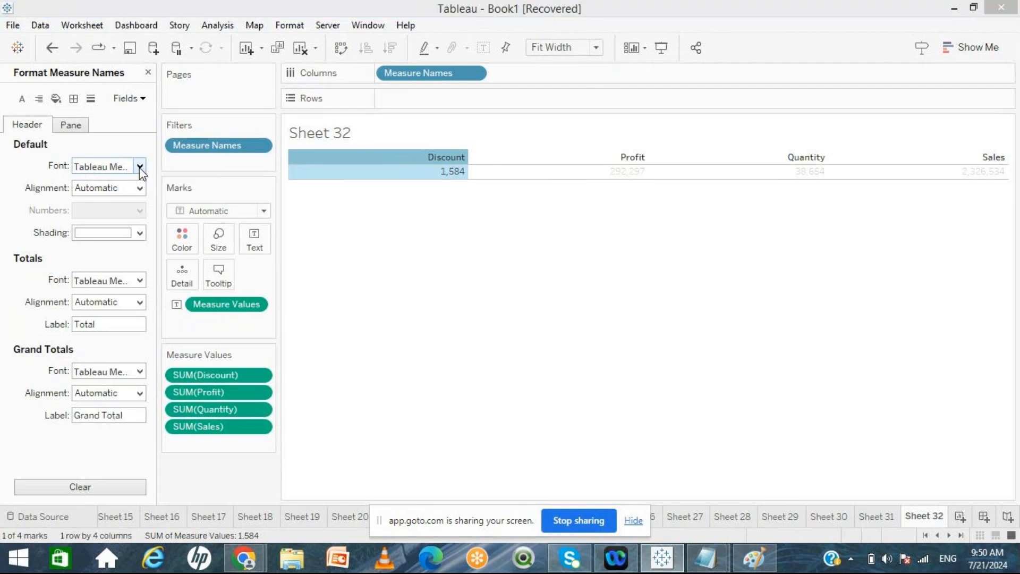
{"action": "left_click", "coordinate": [88, 225]}
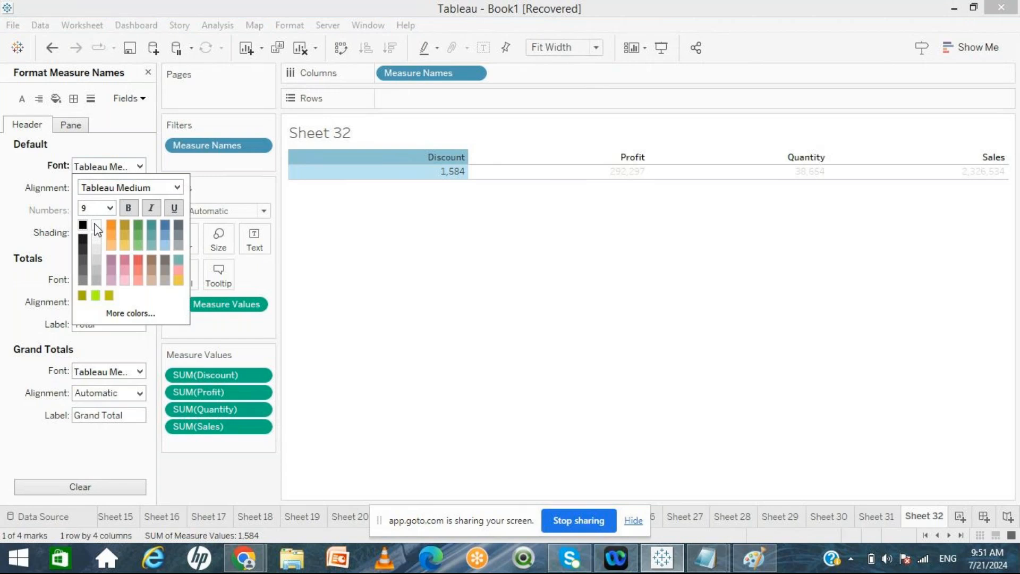
{"action": "left_click", "coordinate": [97, 228]}
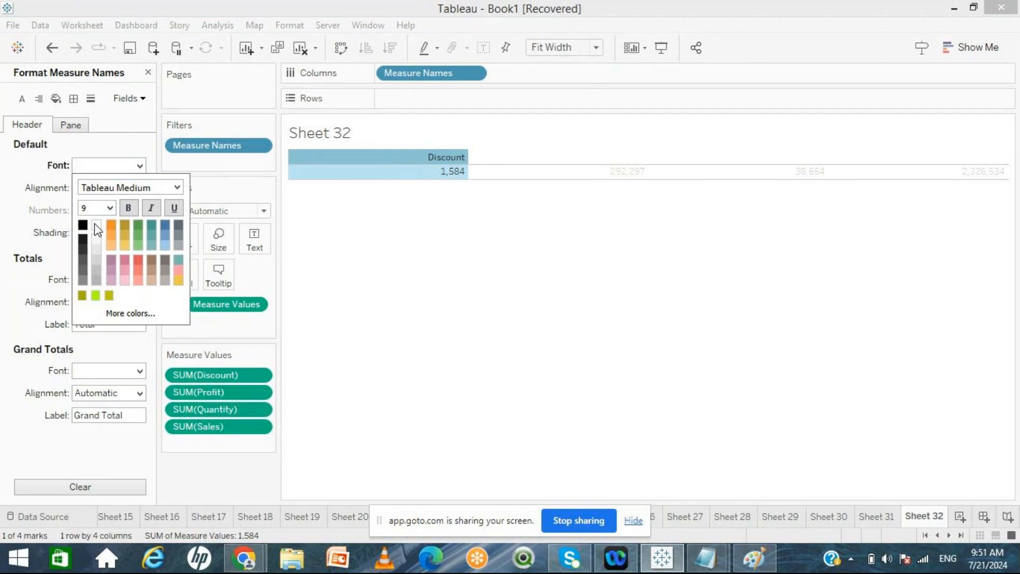
{"action": "left_click", "coordinate": [82, 295]}
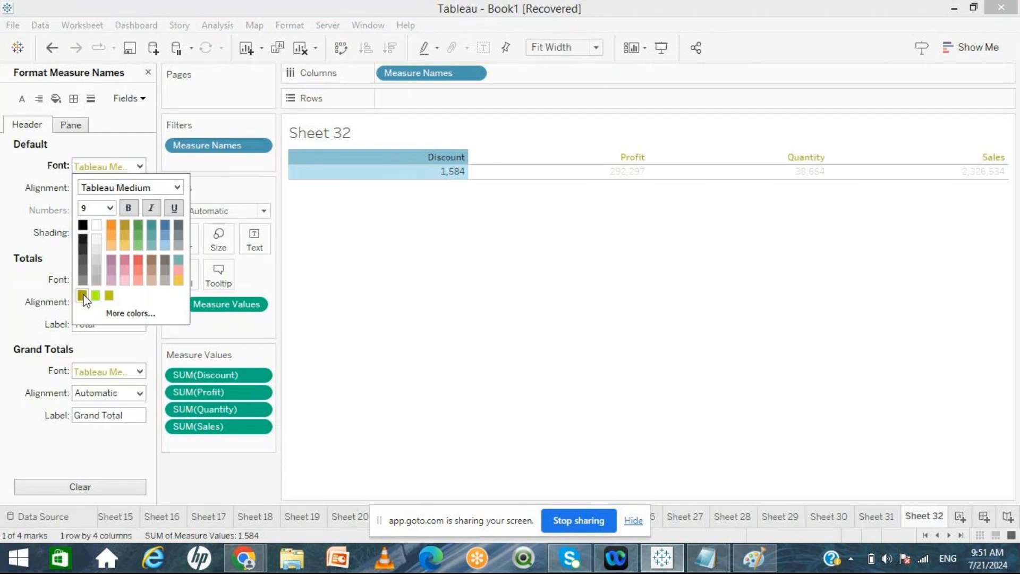
{"action": "left_click", "coordinate": [96, 225]}
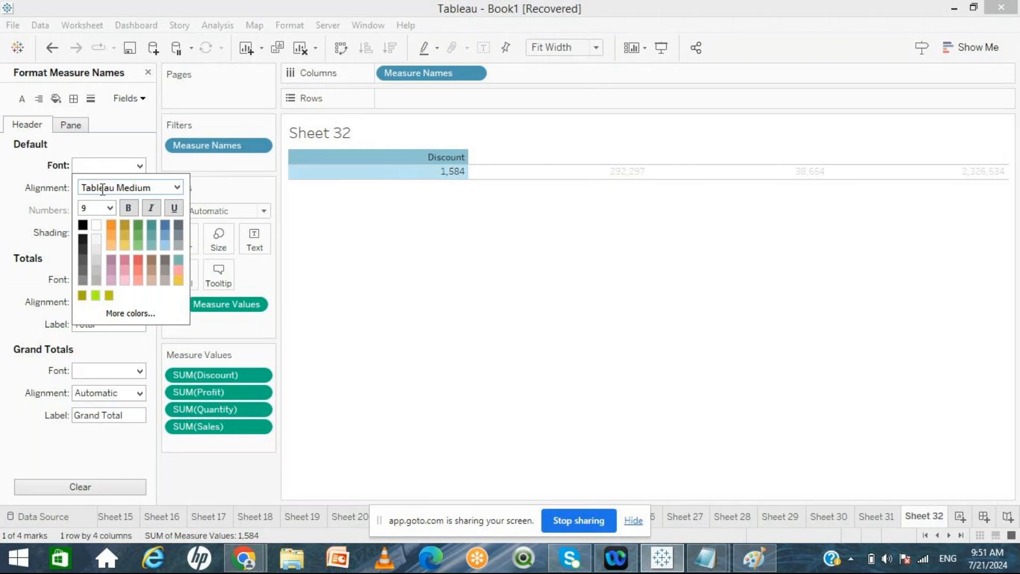
{"action": "left_click", "coordinate": [109, 210]}
{"action": "left_click", "coordinate": [99, 252]}
{"action": "left_click", "coordinate": [27, 156]}
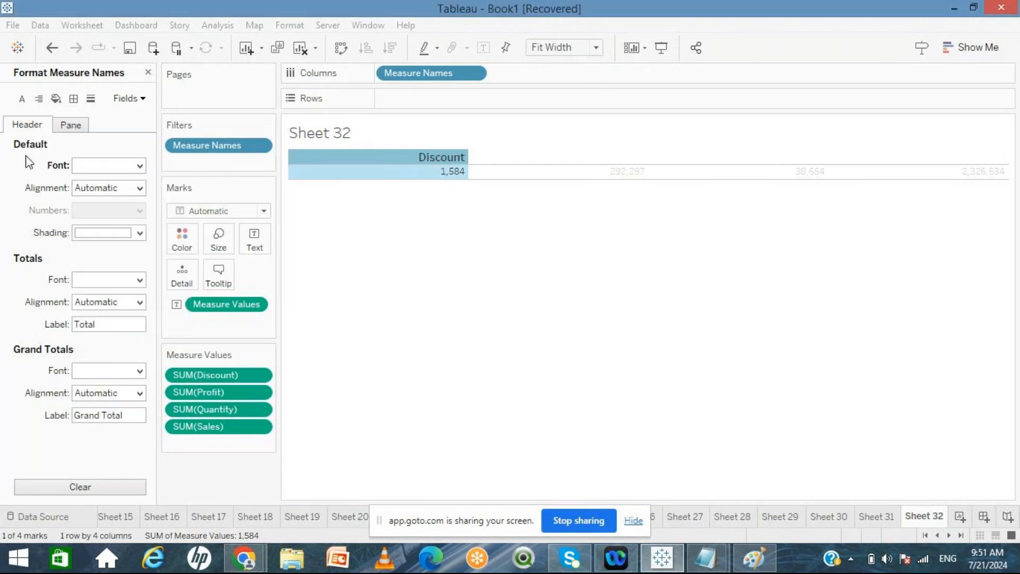
Step: Center the column headers and shade them olive
{"action": "left_click", "coordinate": [137, 192]}
{"action": "left_click", "coordinate": [110, 247]}
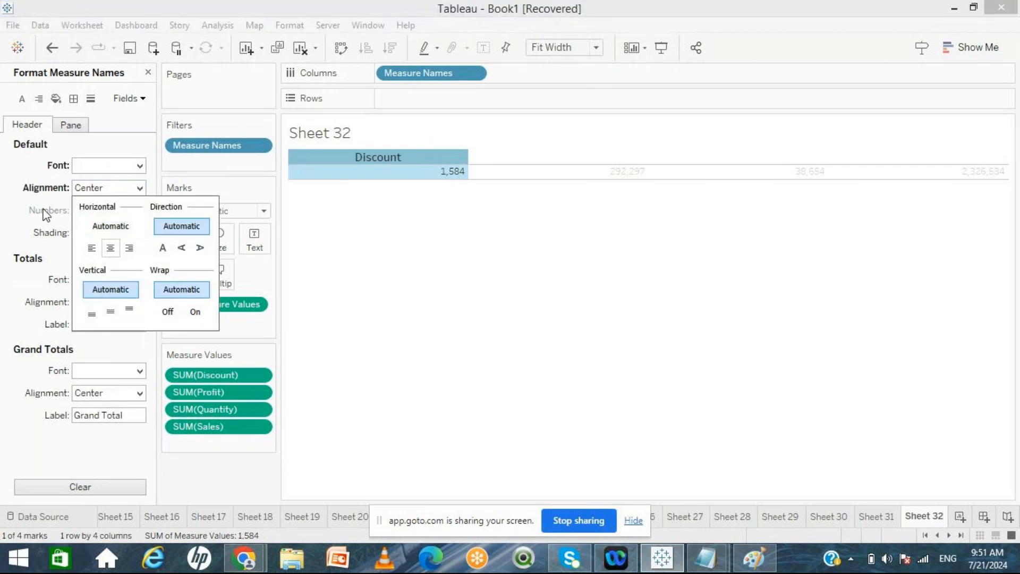
{"action": "left_click", "coordinate": [45, 212]}
{"action": "left_click", "coordinate": [139, 233]}
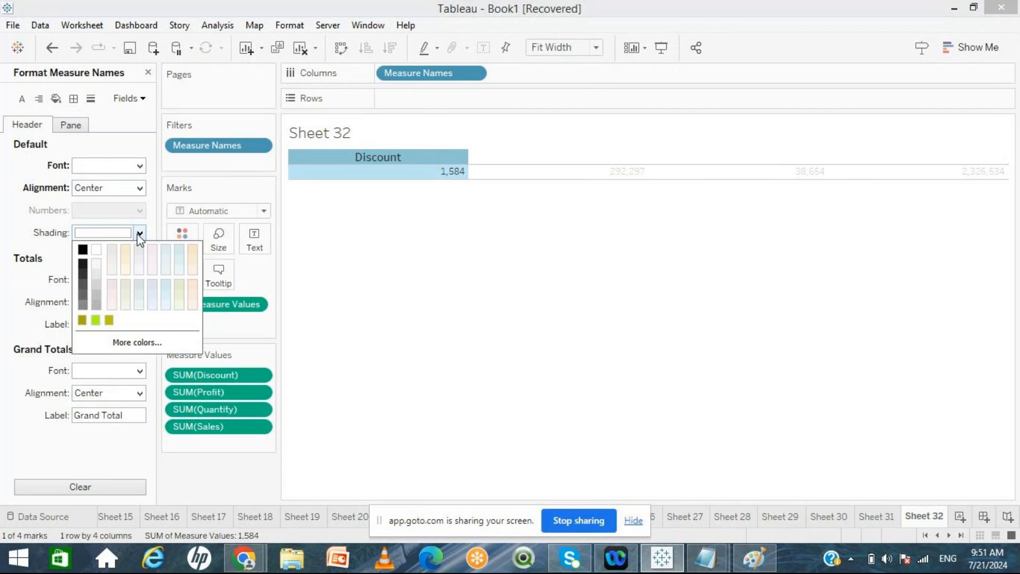
{"action": "left_click", "coordinate": [82, 320]}
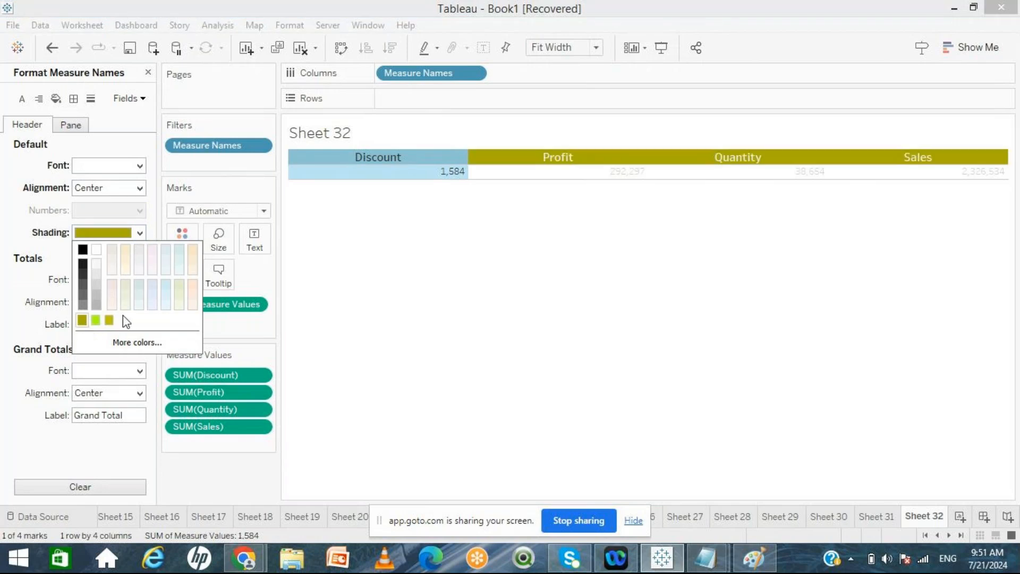
{"action": "left_click", "coordinate": [381, 288]}
{"action": "mouse_move", "coordinate": [427, 180]}
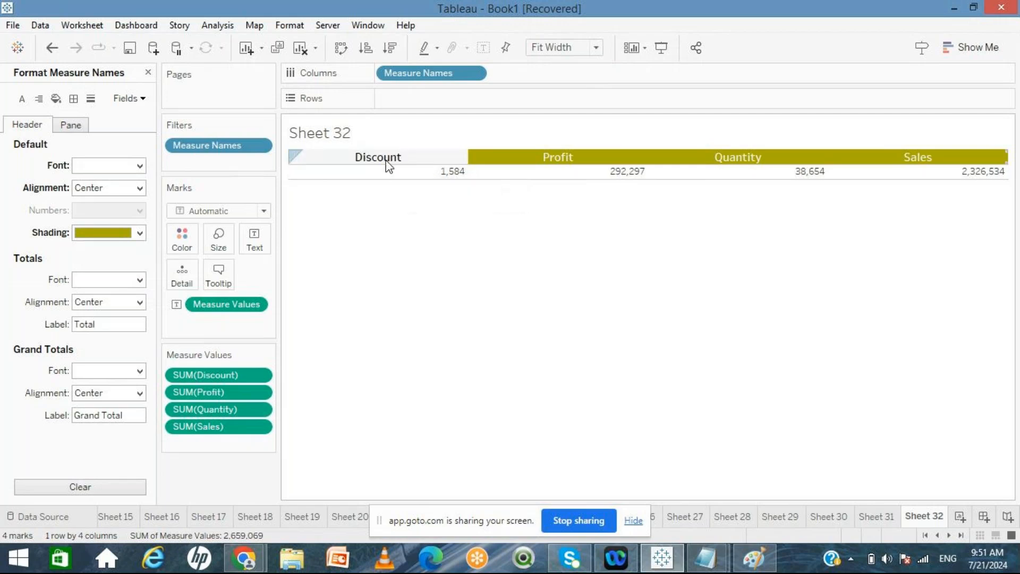
Step: Center the table values in the pane for the whole sheet
{"action": "right_click", "coordinate": [370, 182]}
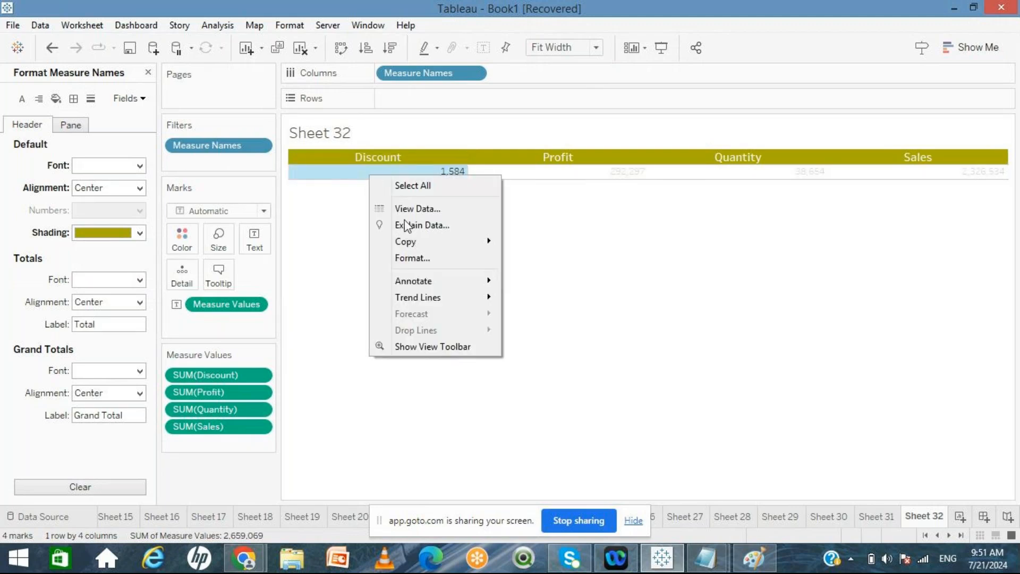
{"action": "left_click", "coordinate": [413, 260]}
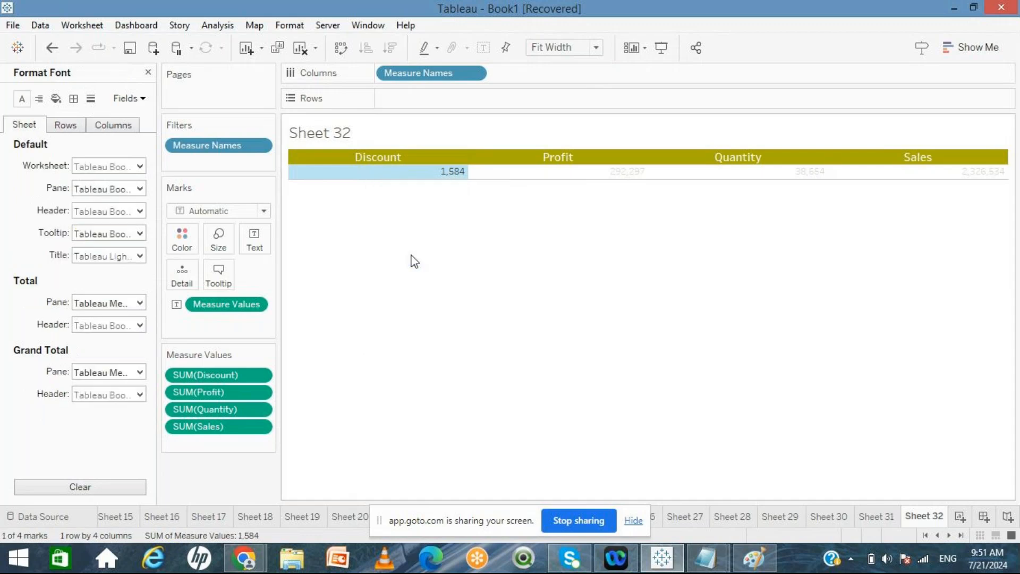
{"action": "left_click", "coordinate": [140, 166]}
{"action": "left_click", "coordinate": [139, 168]}
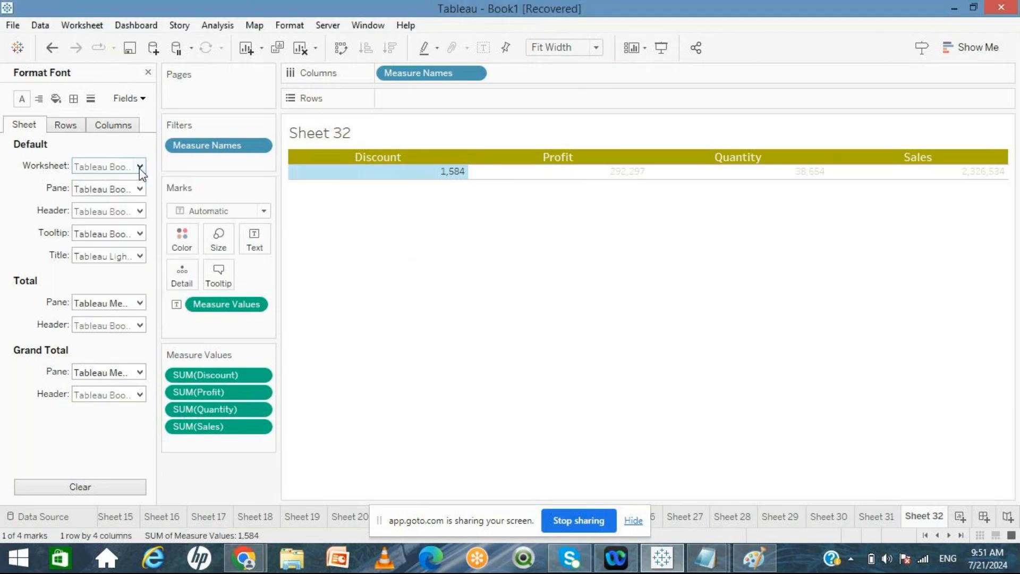
{"action": "left_click", "coordinate": [128, 190]}
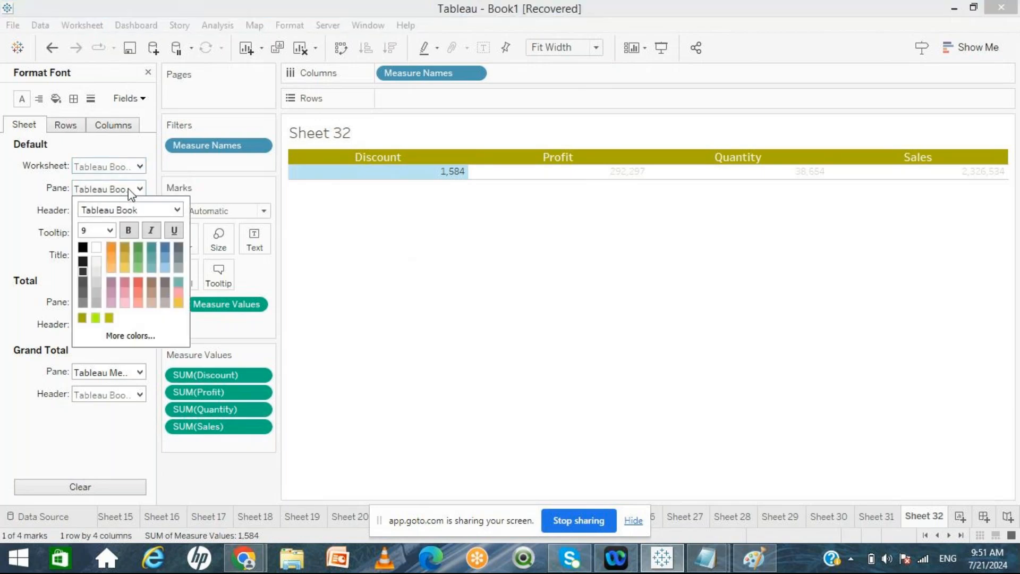
{"action": "left_click", "coordinate": [129, 190]}
{"action": "left_click", "coordinate": [39, 98]}
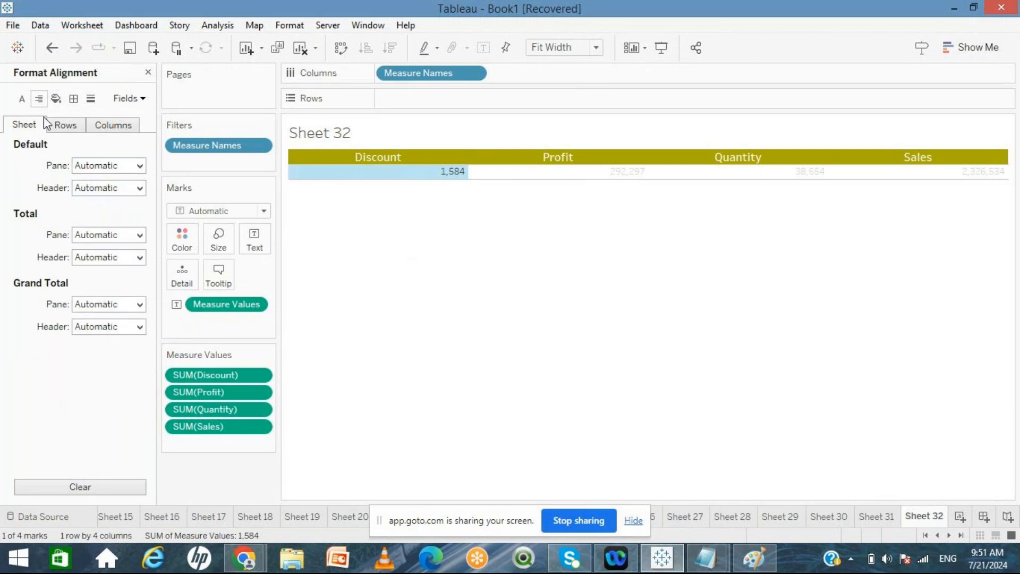
{"action": "left_click", "coordinate": [111, 166]}
{"action": "left_click", "coordinate": [112, 226]}
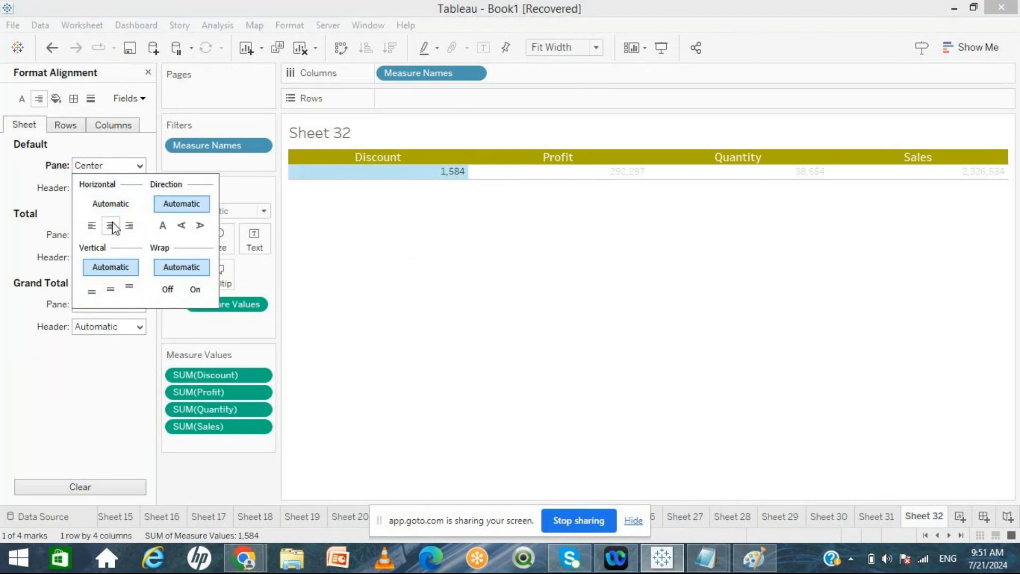
{"action": "left_click", "coordinate": [370, 285]}
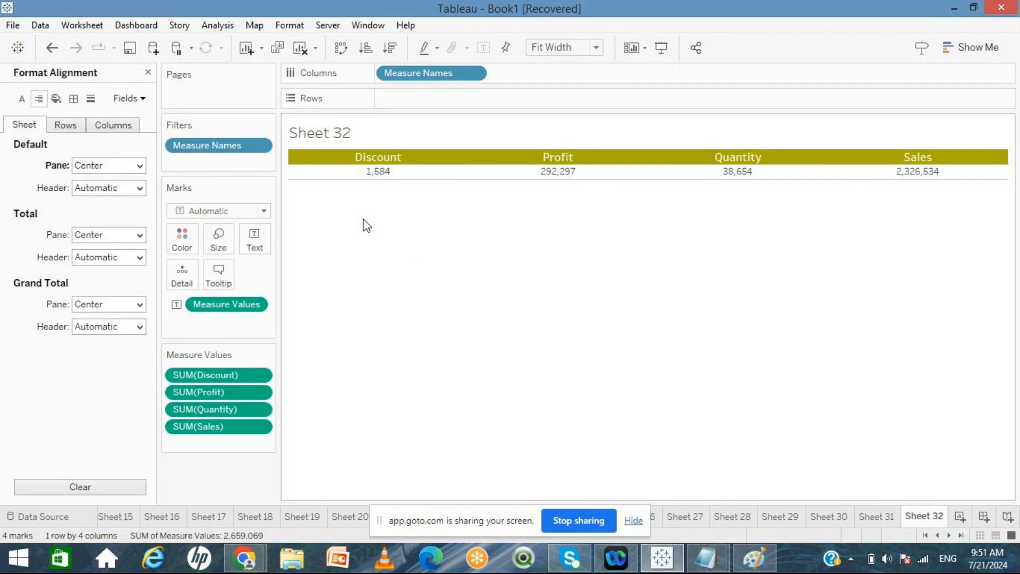
Step: Add solid thin black cell and pane borders to the table for the whole sheet
{"action": "left_click", "coordinate": [74, 101]}
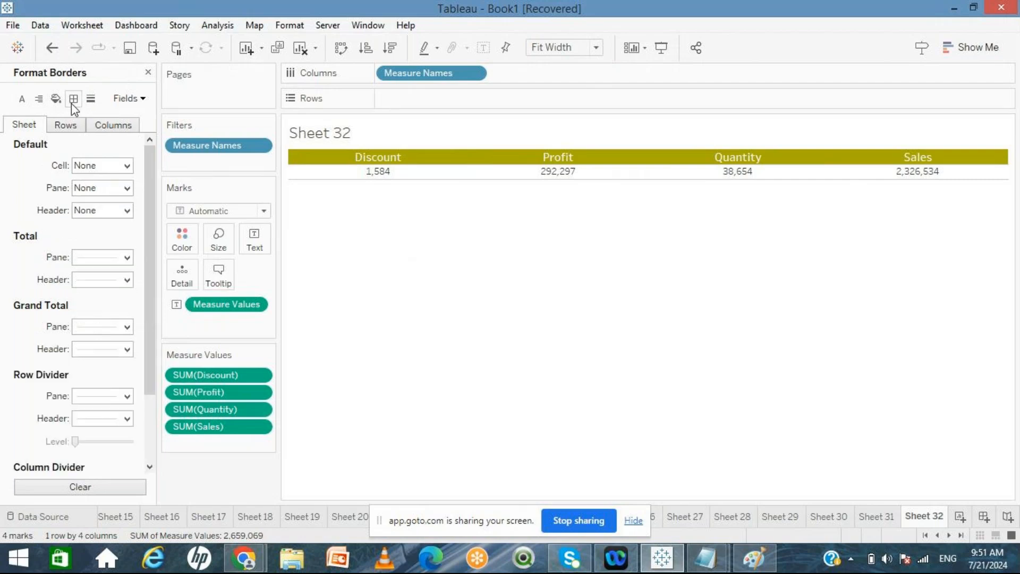
{"action": "left_click", "coordinate": [122, 165]}
{"action": "left_click", "coordinate": [108, 262]}
{"action": "left_click", "coordinate": [82, 285]}
{"action": "left_click", "coordinate": [85, 164]}
{"action": "left_click", "coordinate": [110, 189]}
{"action": "left_click", "coordinate": [108, 285]}
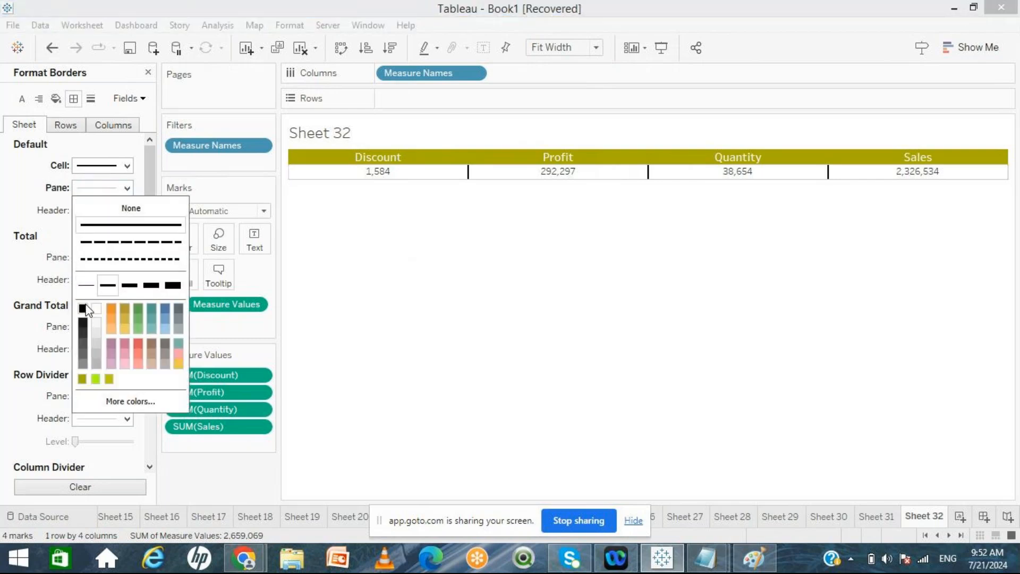
{"action": "left_click", "coordinate": [82, 308]}
{"action": "left_click", "coordinate": [53, 227]}
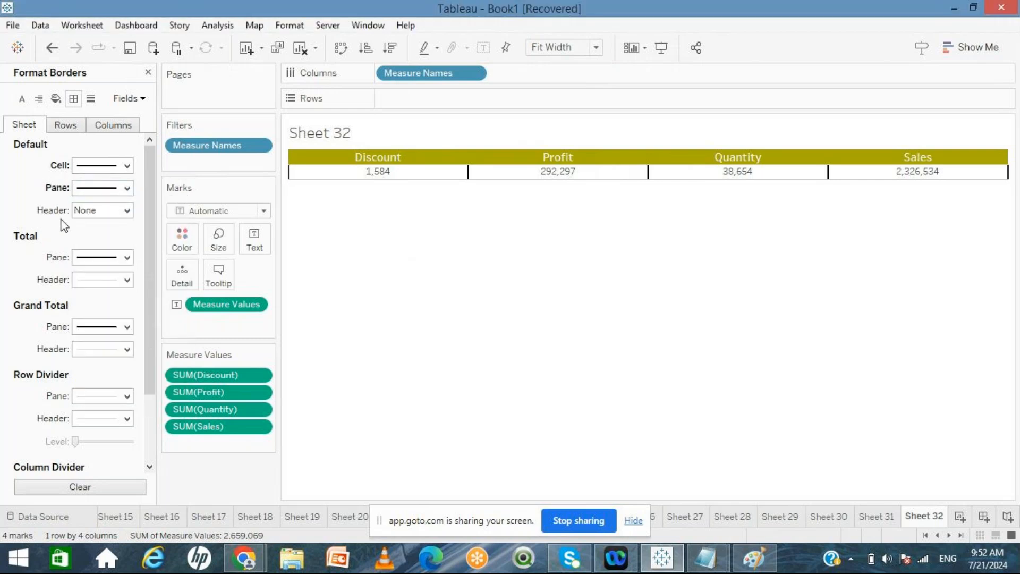
Step: Give the headers a solid thin black border as well
{"action": "left_click", "coordinate": [106, 211]}
{"action": "left_click", "coordinate": [108, 307]}
{"action": "left_click", "coordinate": [82, 330]}
{"action": "left_click", "coordinate": [388, 323]}
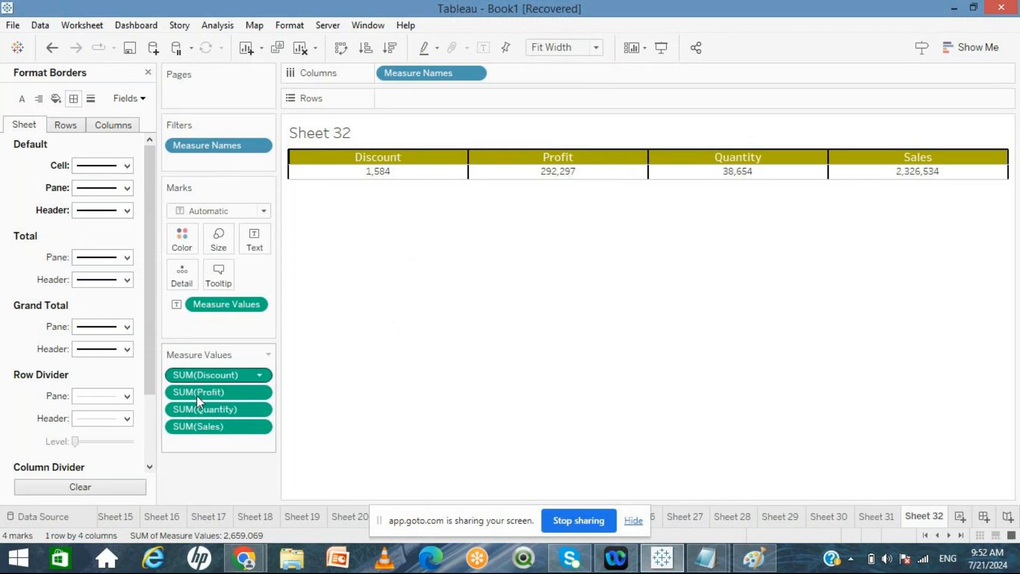
Step: Add solid row divider lines for the pane and header, and close the formatting pane
{"action": "left_click", "coordinate": [119, 400]}
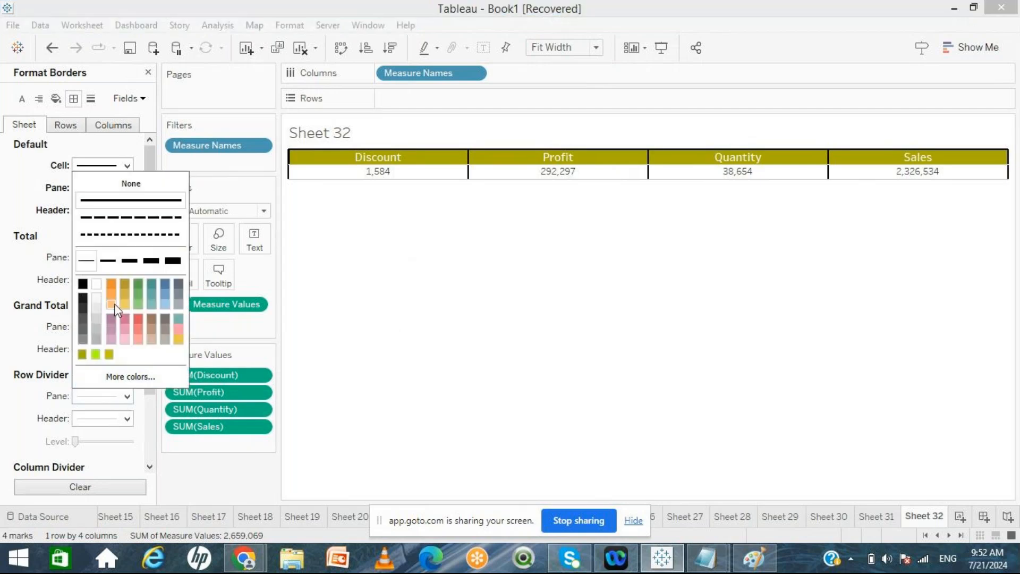
{"action": "left_click", "coordinate": [108, 260]}
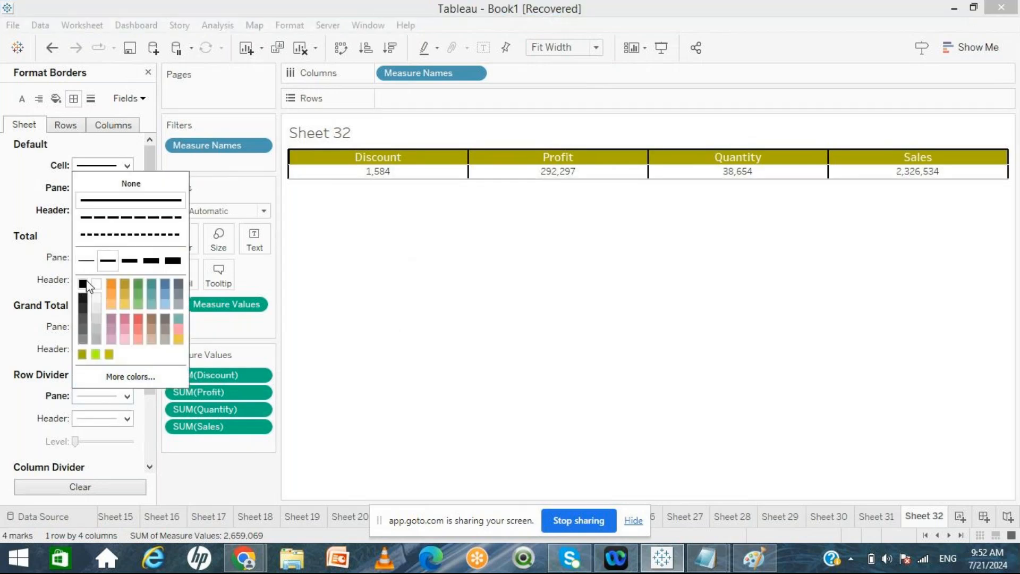
{"action": "left_click", "coordinate": [447, 326]}
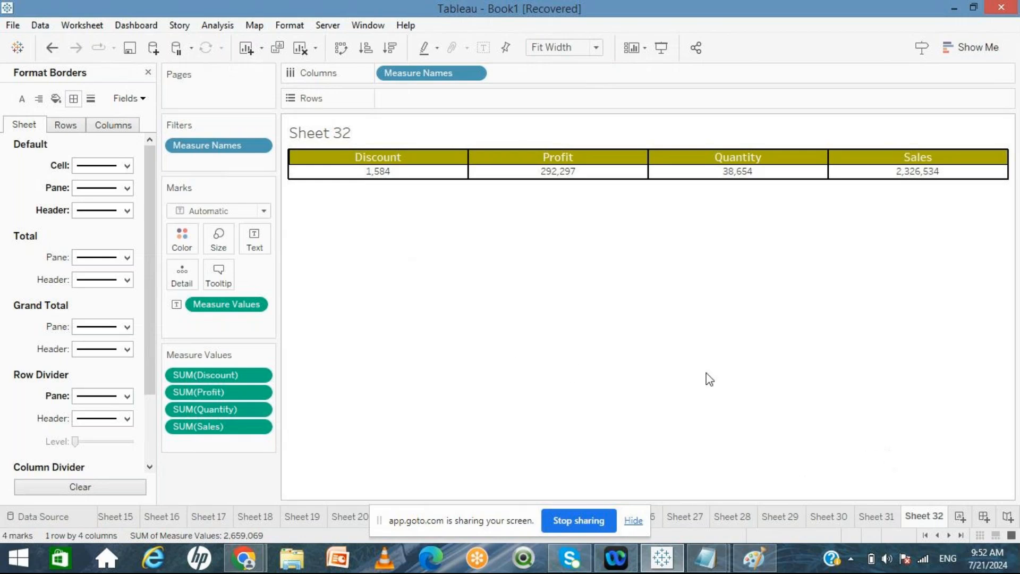
{"action": "left_click", "coordinate": [148, 73]}
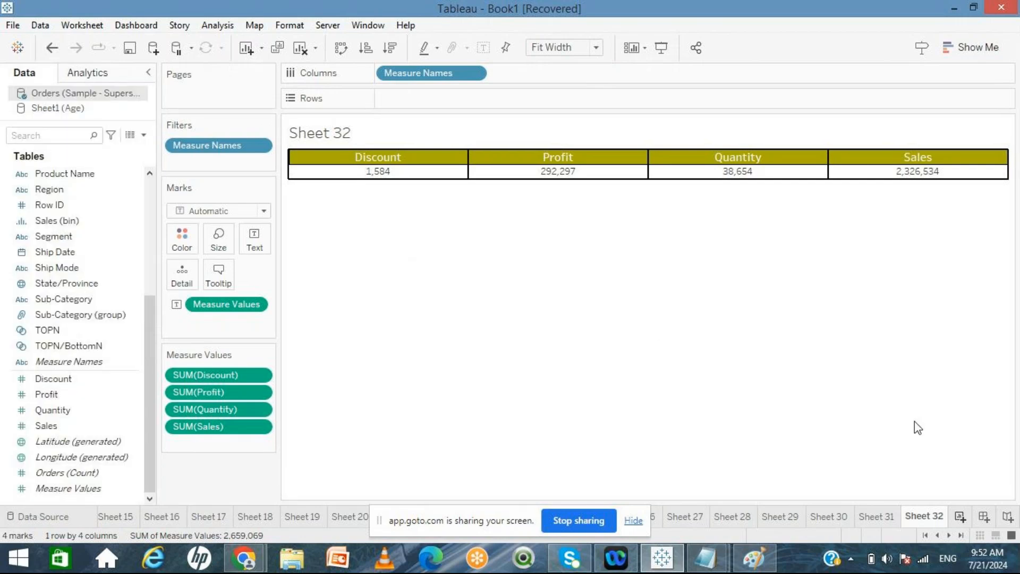
Step: Insert a new blank worksheet and open the Show Me panel
{"action": "key", "text": "ctrl+m"}
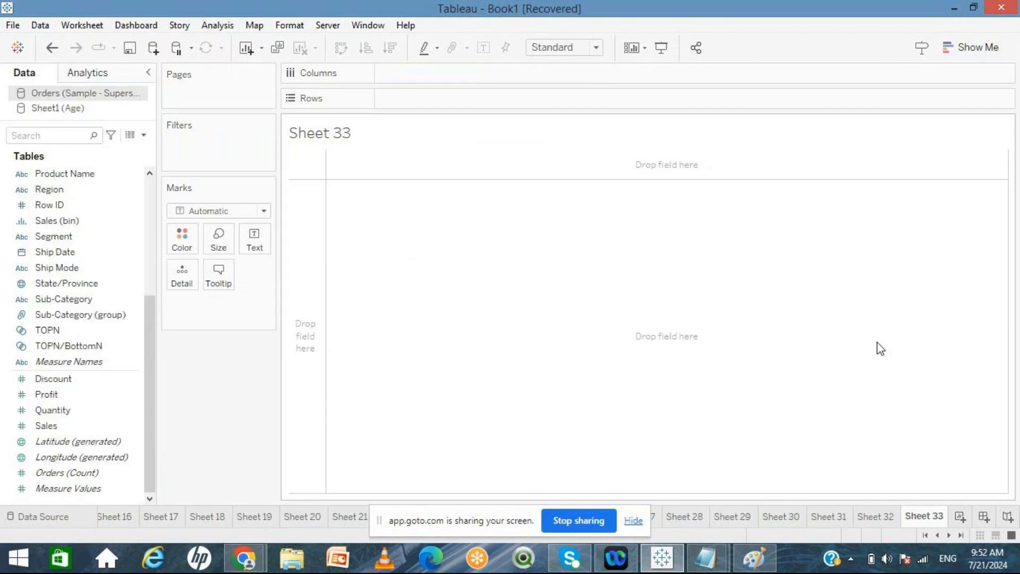
{"action": "left_click", "coordinate": [959, 56]}
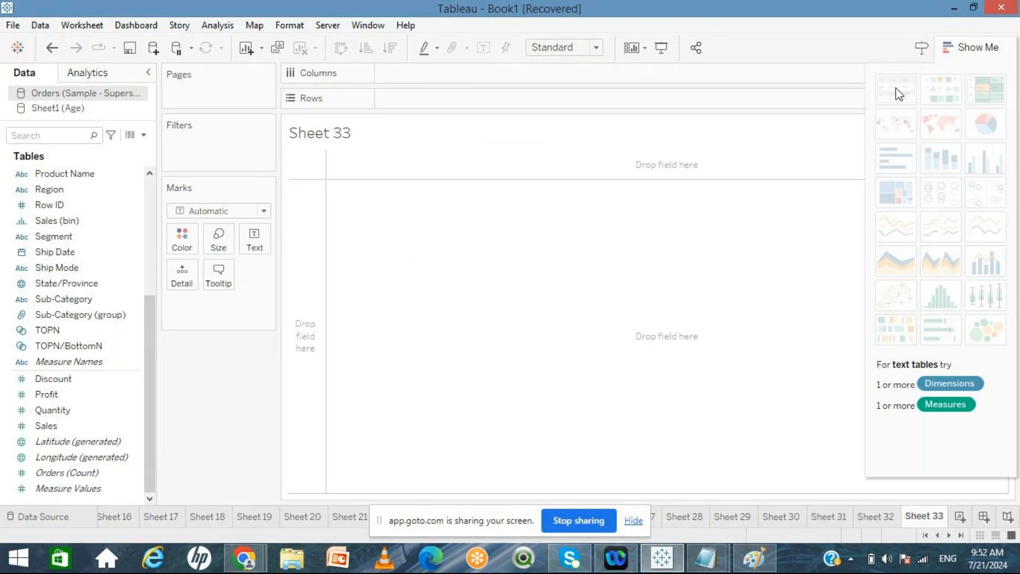
Step: Review the earlier text-table worksheets, Sheets 28 through 32
{"action": "left_click", "coordinate": [750, 513]}
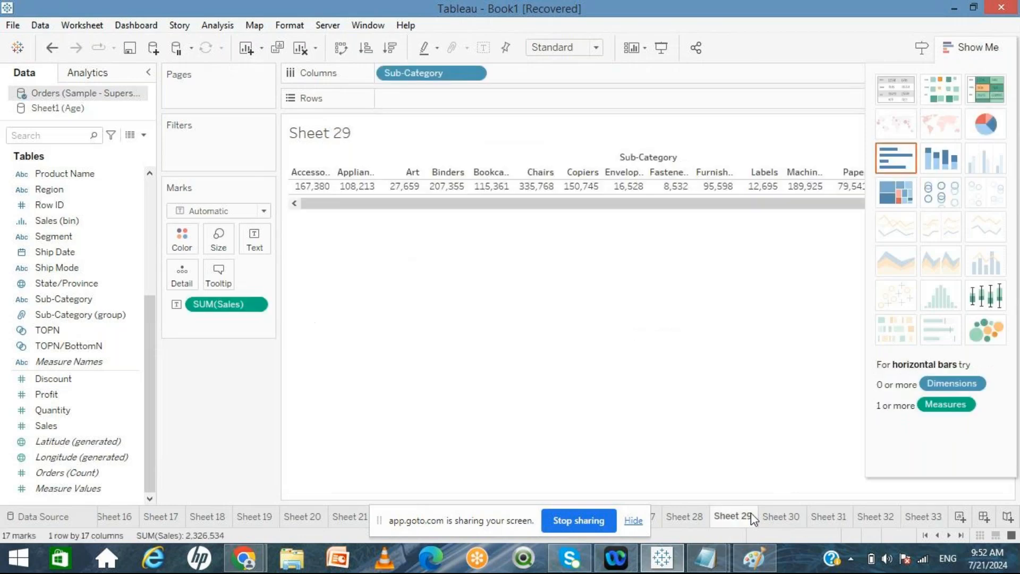
{"action": "left_click", "coordinate": [701, 515]}
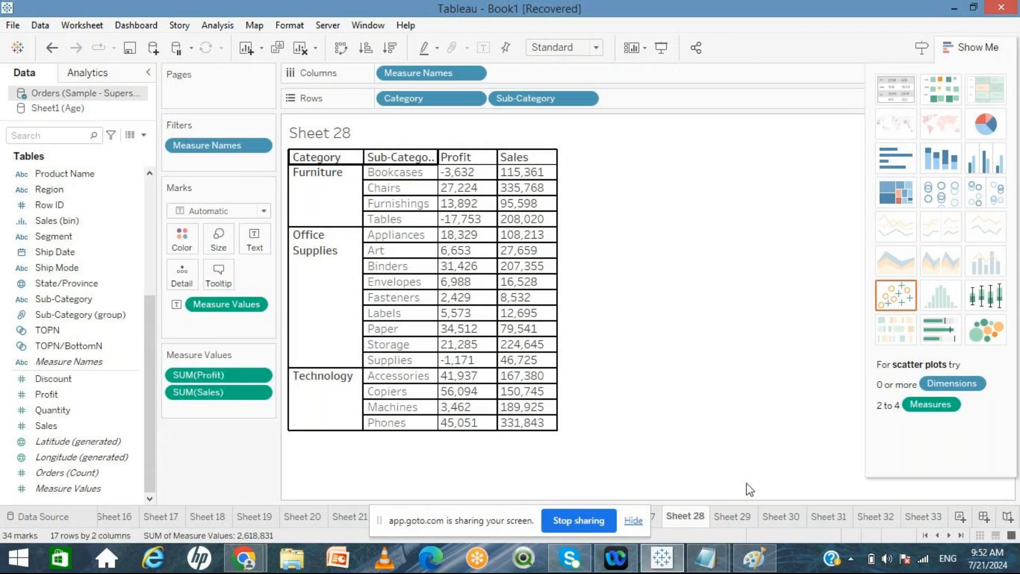
{"action": "left_click", "coordinate": [730, 514]}
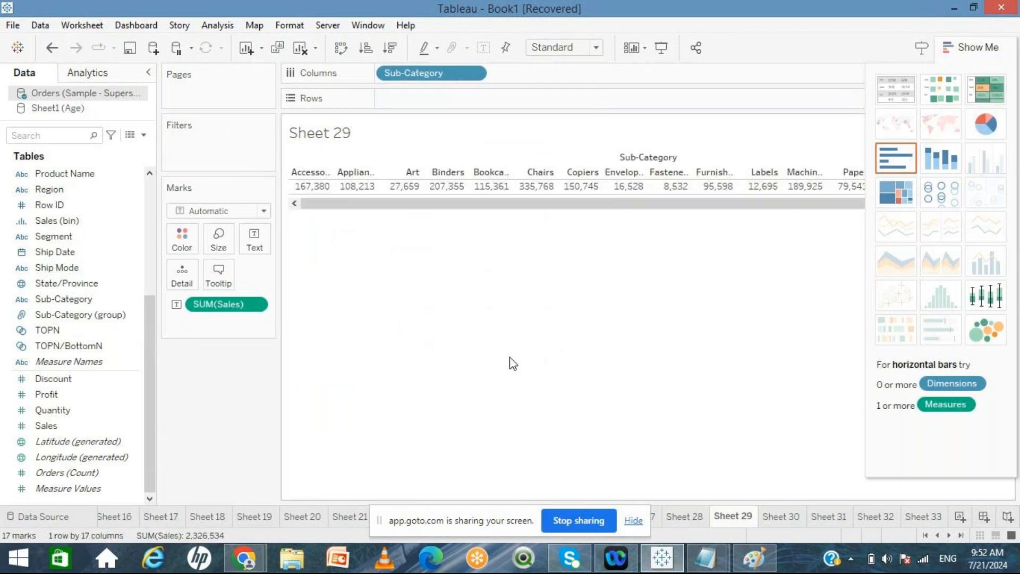
{"action": "left_click", "coordinate": [785, 519]}
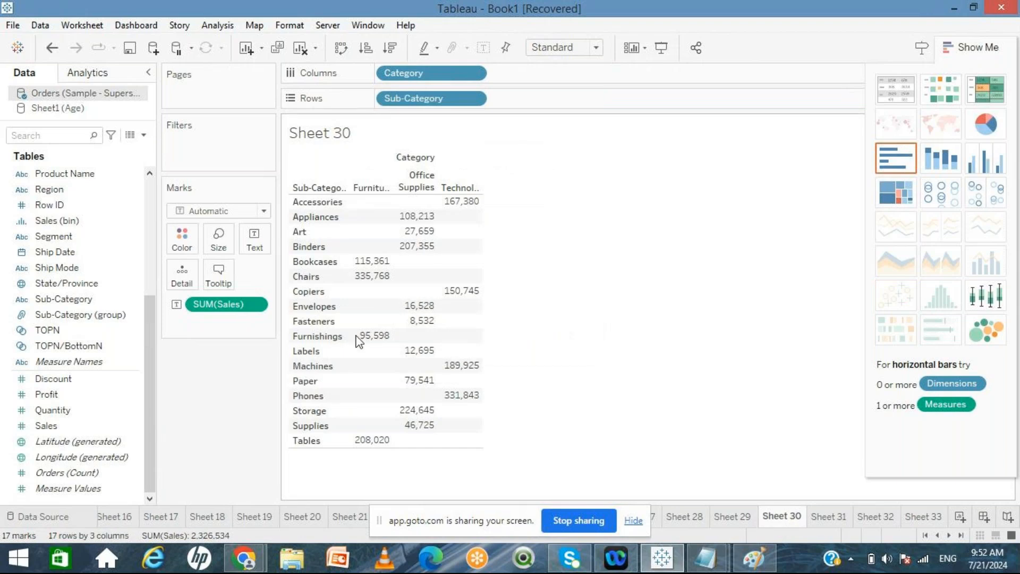
{"action": "left_click", "coordinate": [692, 519]}
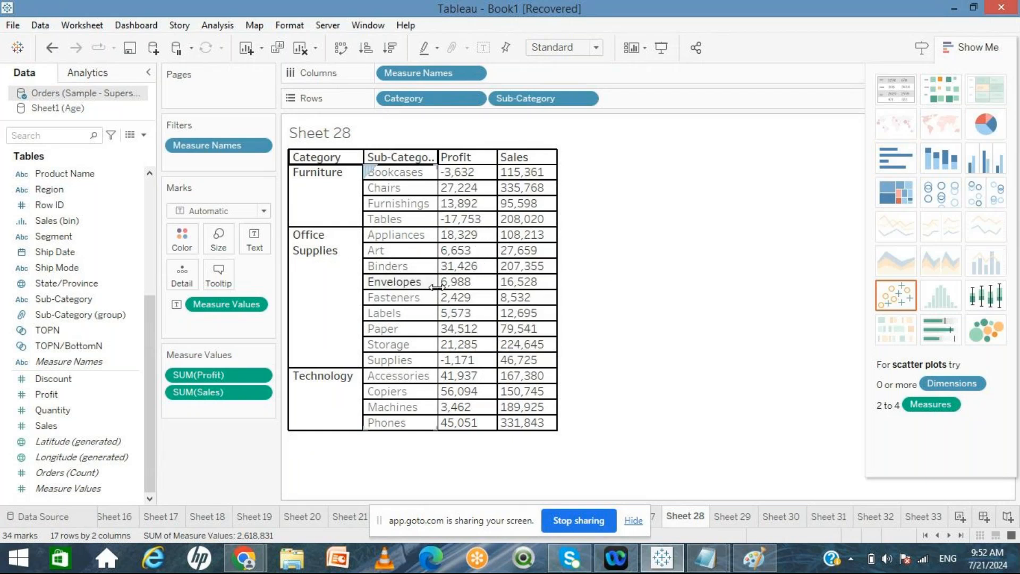
{"action": "left_click", "coordinate": [727, 518]}
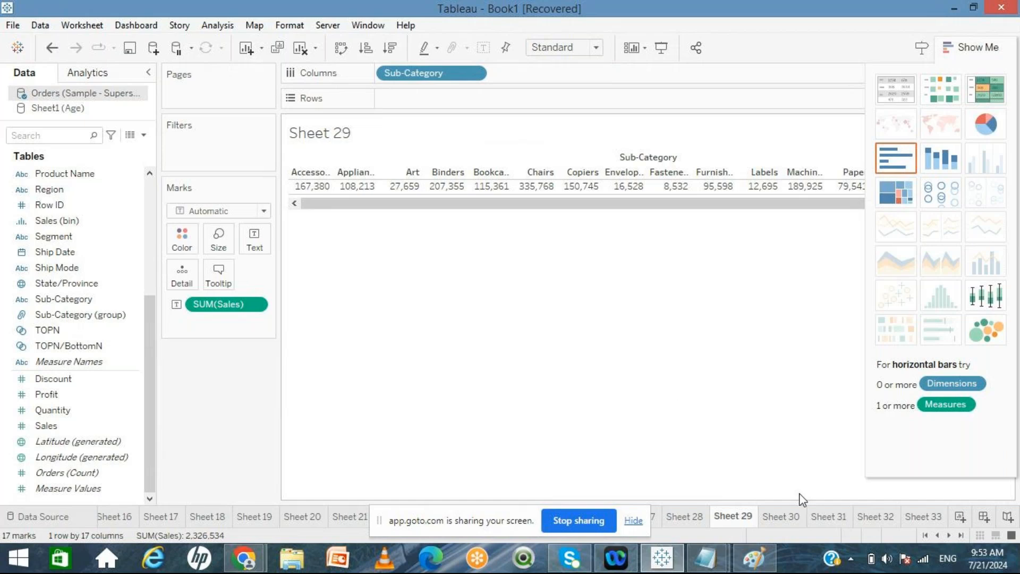
{"action": "left_click", "coordinate": [875, 517]}
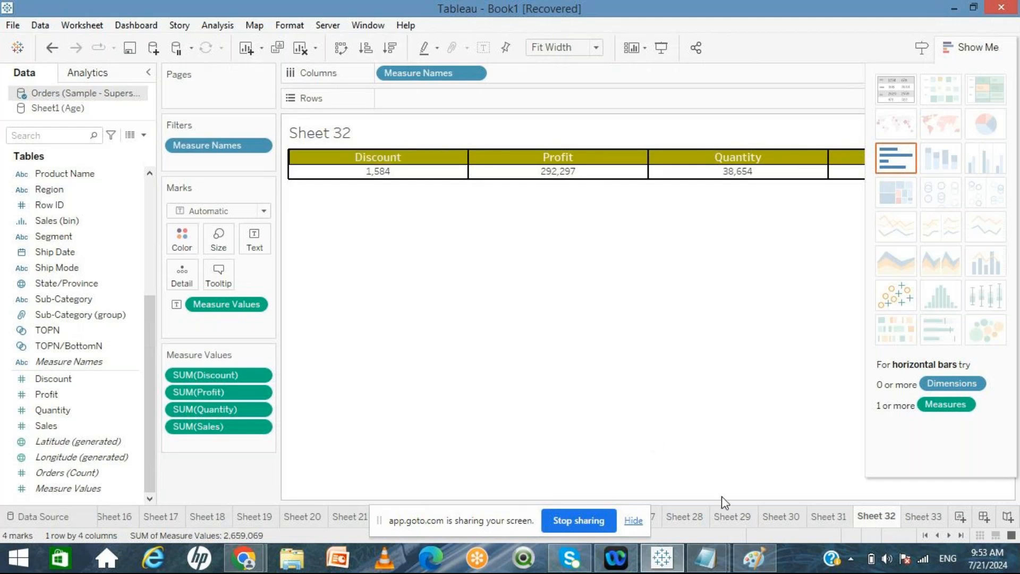
{"action": "left_click", "coordinate": [732, 518]}
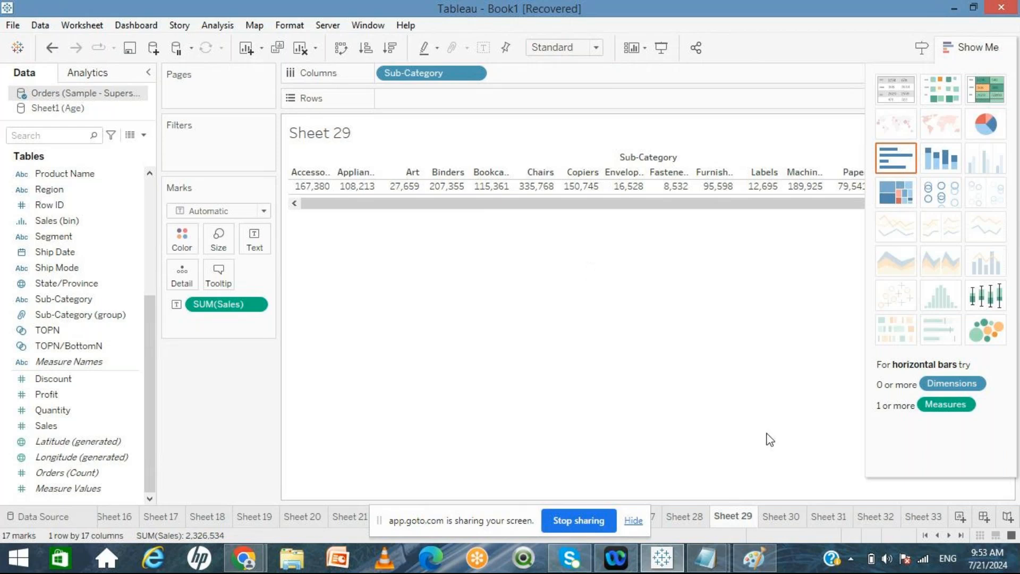
{"action": "left_click", "coordinate": [861, 511]}
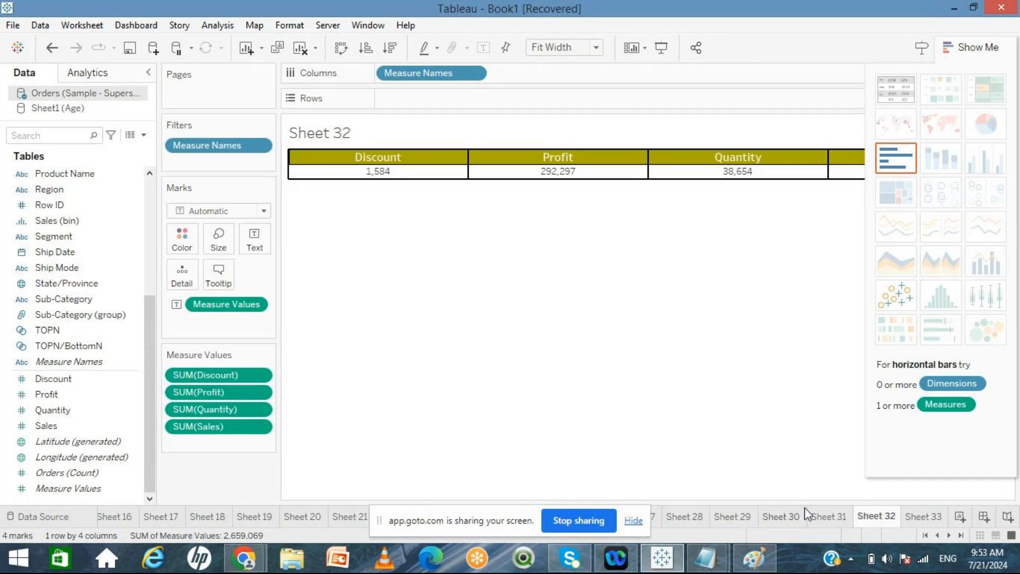
{"action": "left_click", "coordinate": [818, 517]}
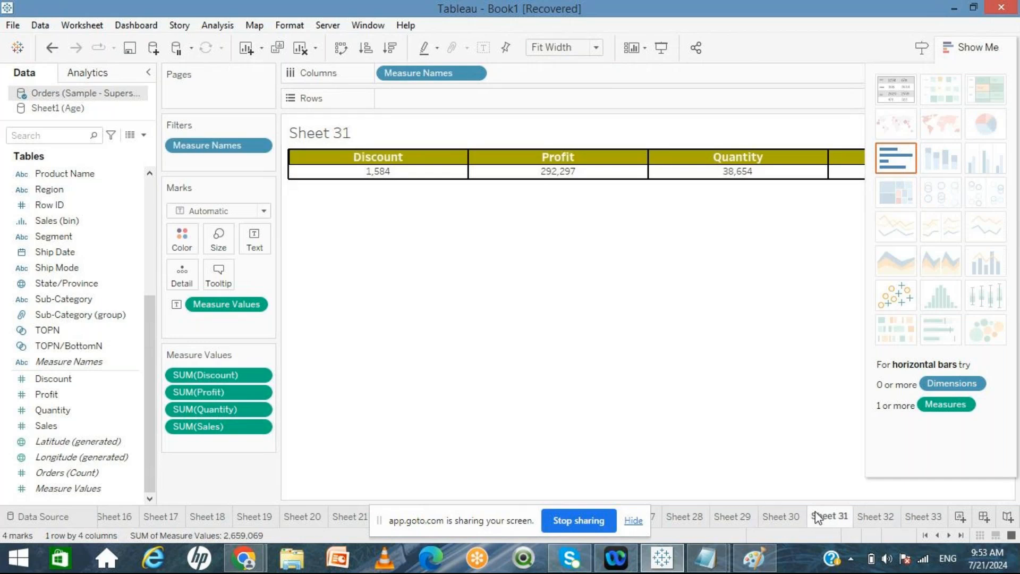
{"action": "left_click", "coordinate": [788, 515]}
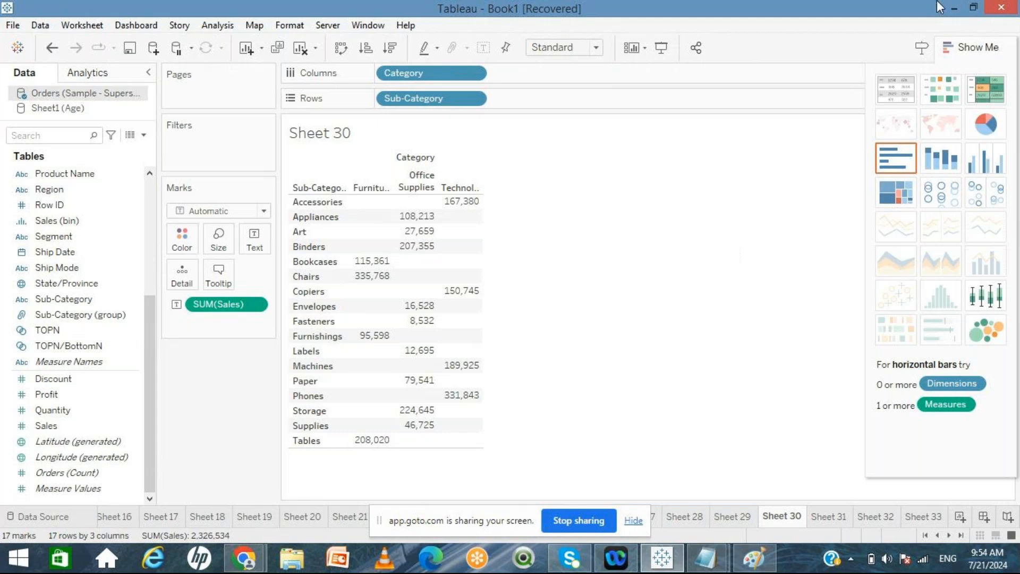
Step: Open Microsoft Office Excel 2007 from the Windows search
{"action": "left_click", "coordinate": [999, 110]}
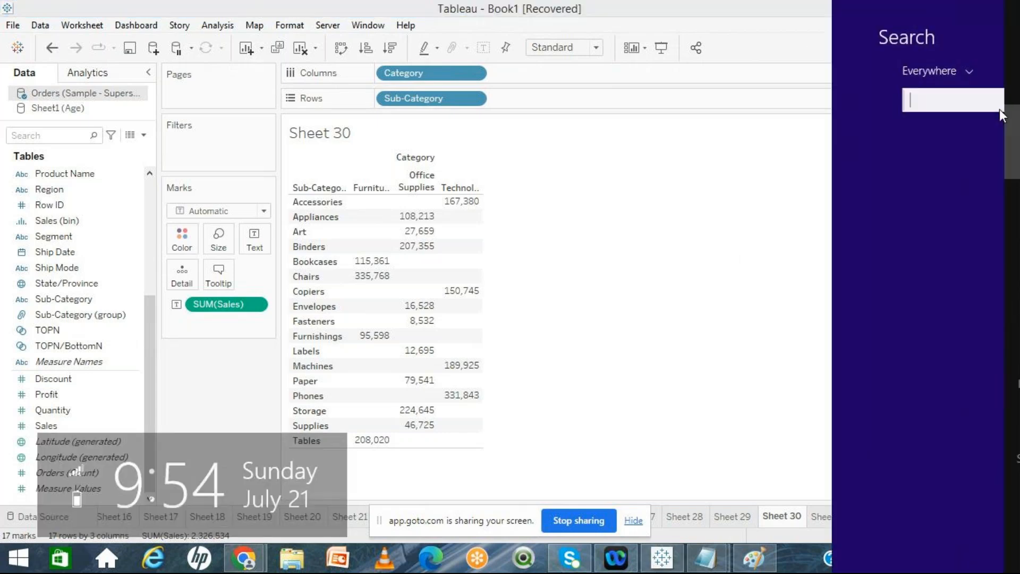
{"action": "type", "text": "excel 2007"}
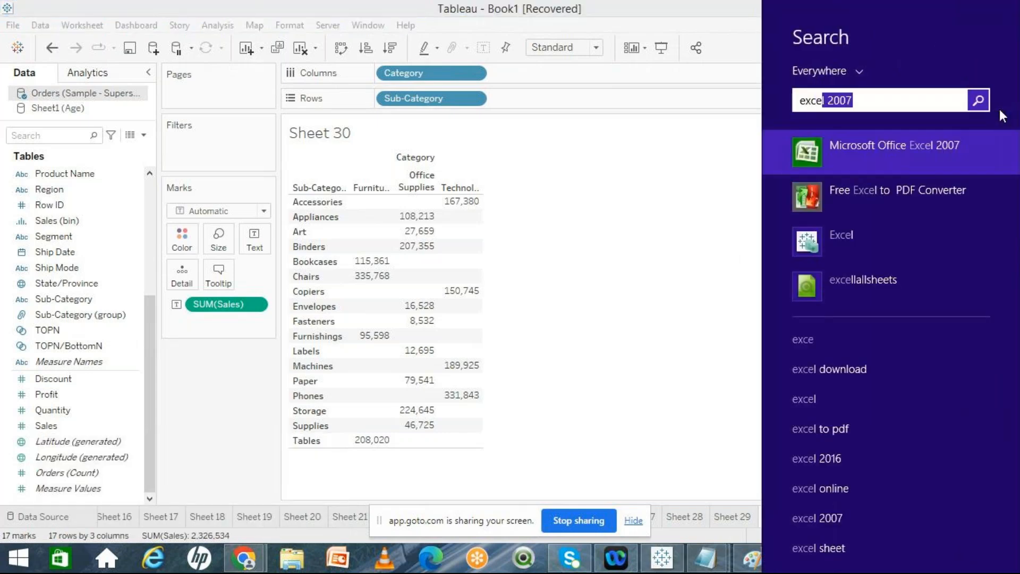
{"action": "left_click", "coordinate": [935, 145]}
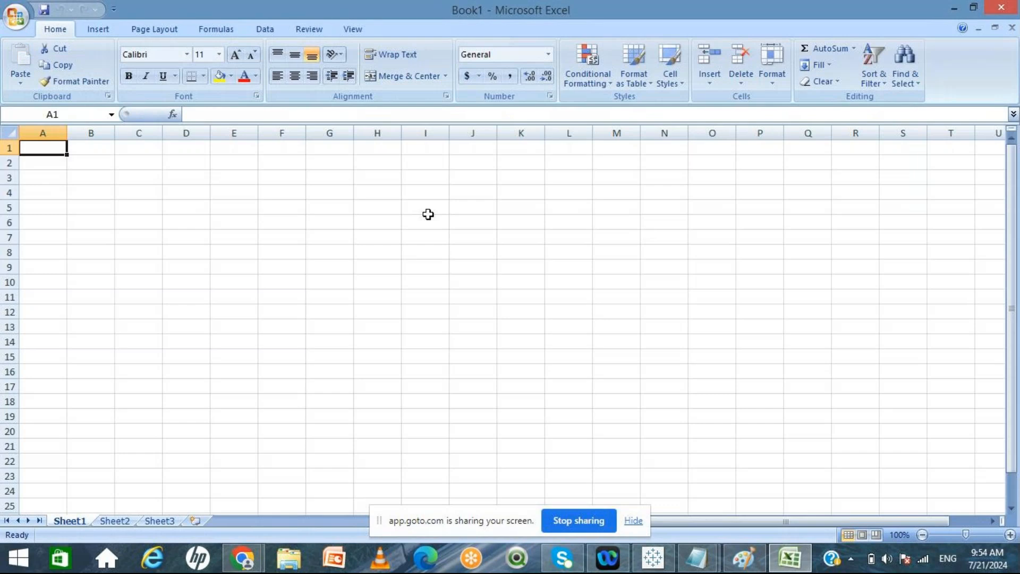
Step: Enter the column headers Month and sales in the first two cells of row 1
{"action": "type", "text": "Month"}
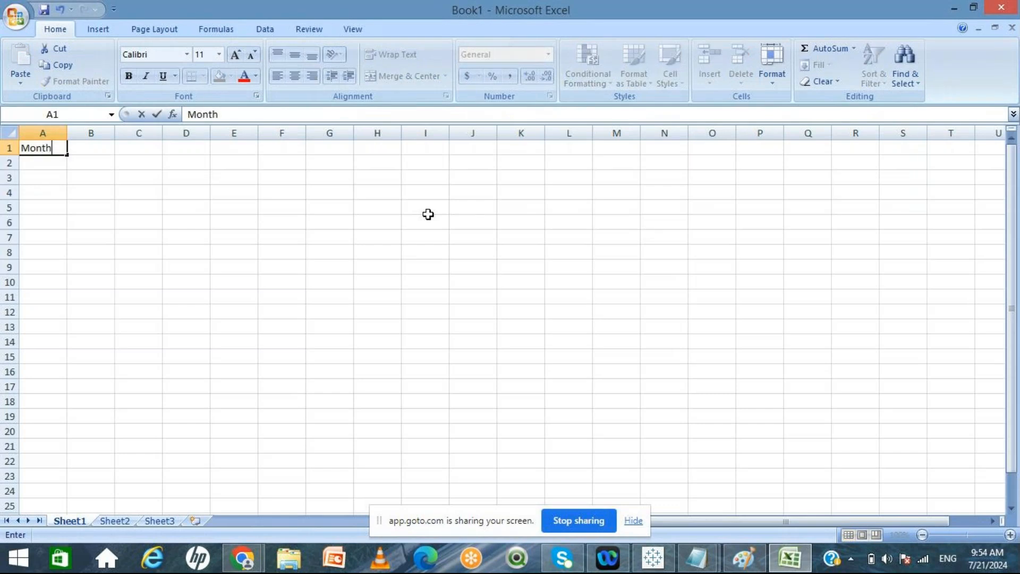
{"action": "key", "text": "Tab"}
{"action": "type", "text": "sales"}
{"action": "key", "text": "Return"}
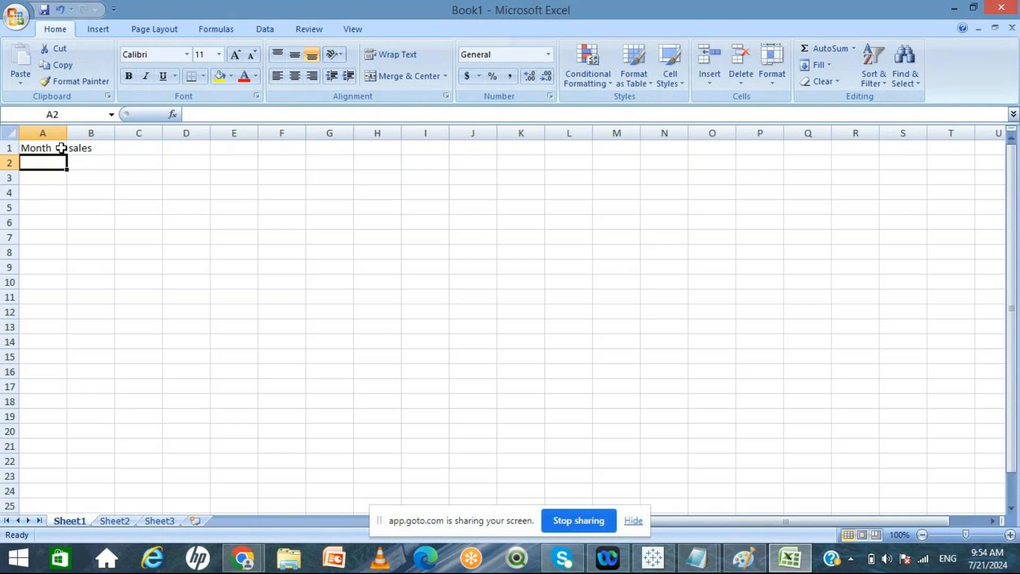
Step: Insert a new column before Month and label it Custid
{"action": "left_click", "coordinate": [48, 129]}
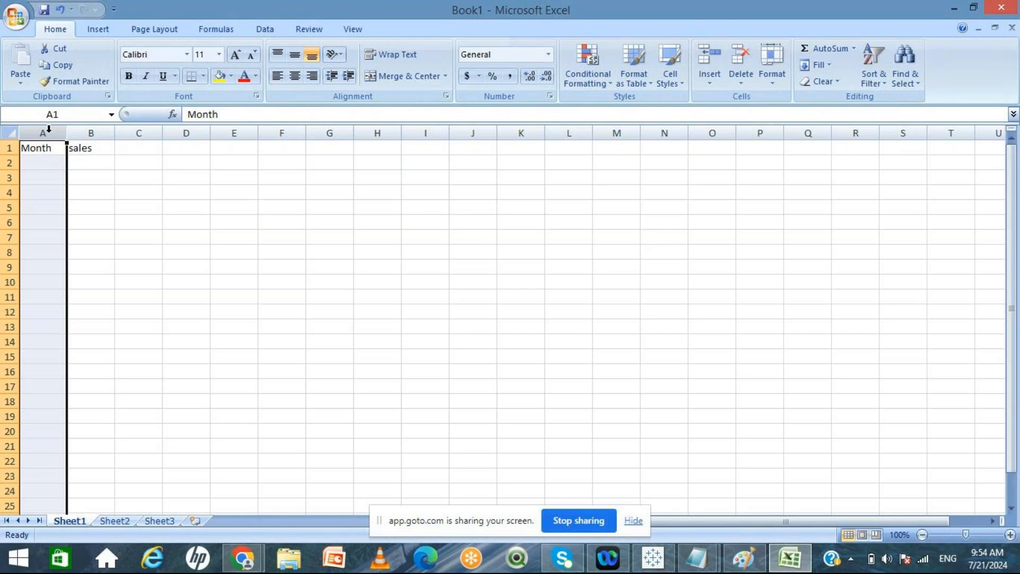
{"action": "right_click", "coordinate": [48, 129]}
{"action": "left_click", "coordinate": [109, 211]}
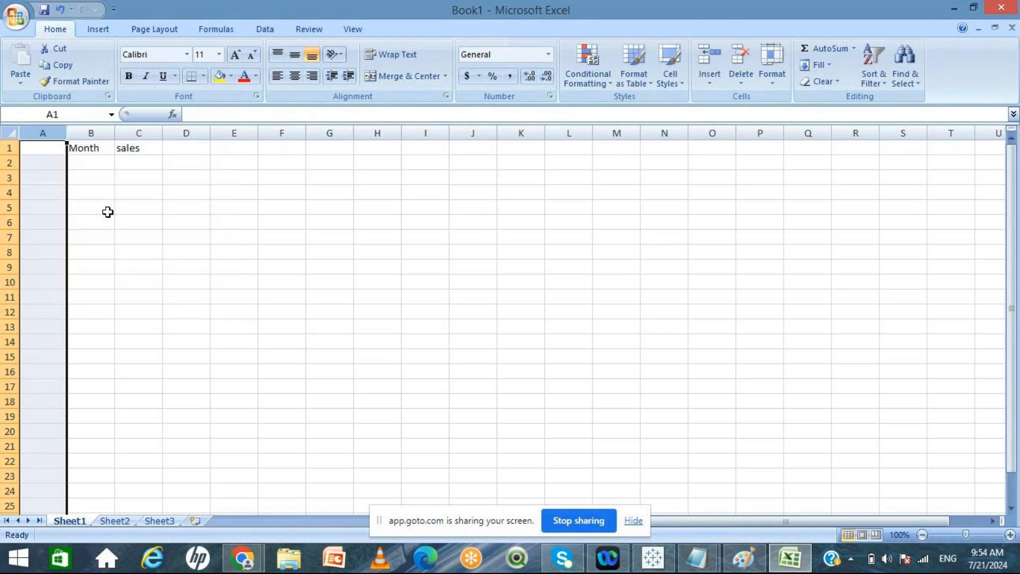
{"action": "left_click", "coordinate": [43, 148]}
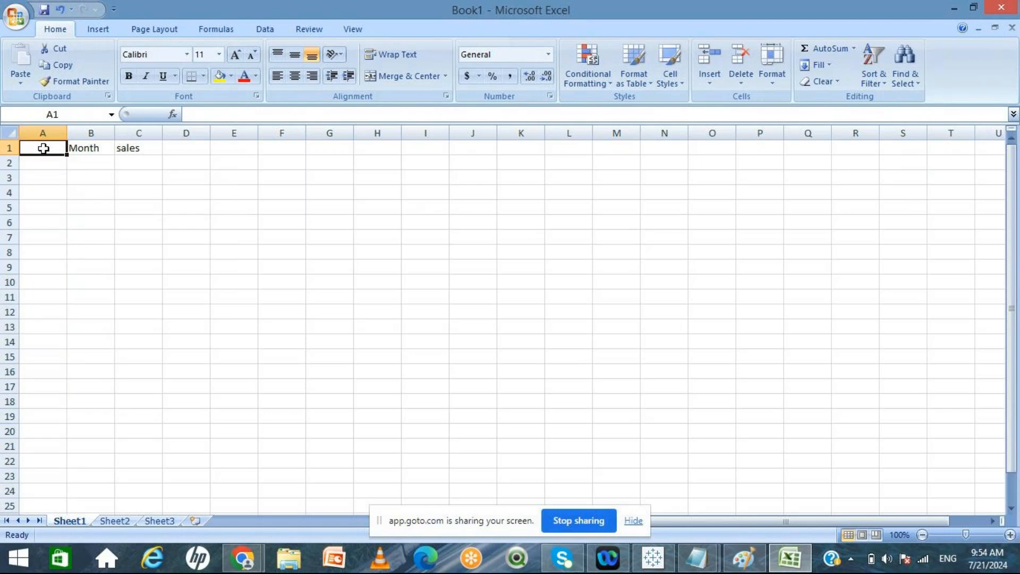
{"action": "type", "text": "Custid"}
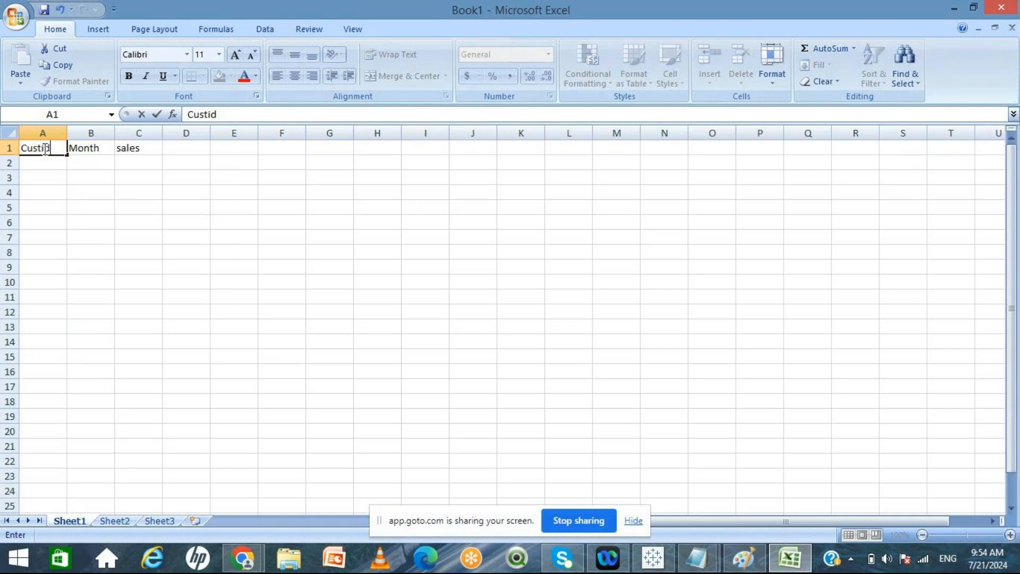
{"action": "key", "text": "Return"}
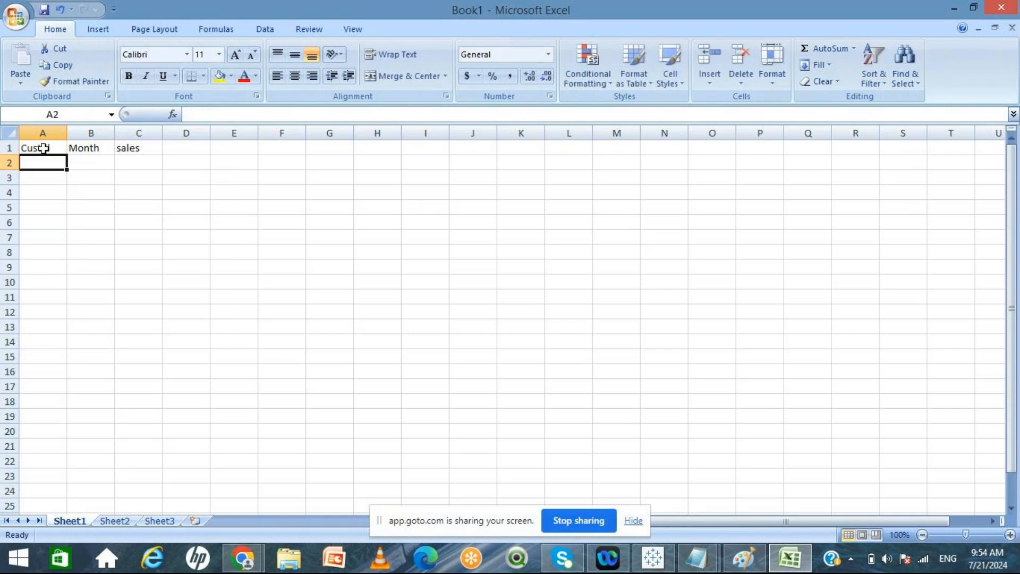
Step: Enter the first data row: Custid 101, Month Jan, sales 20
{"action": "type", "text": "101"}
{"action": "key", "text": "Tab"}
{"action": "type", "text": "Jan"}
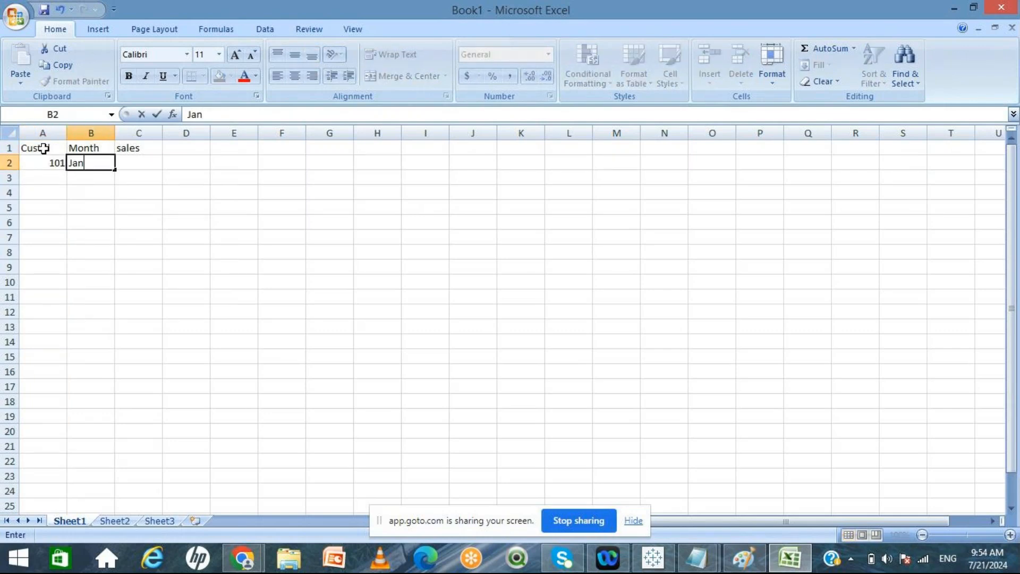
{"action": "key", "text": "Tab"}
{"action": "type", "text": "20"}
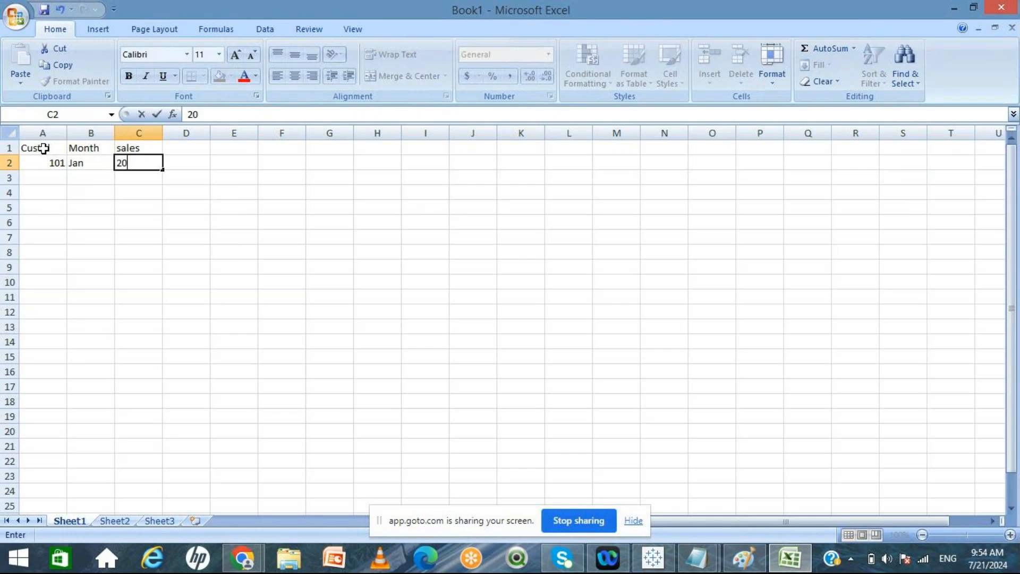
{"action": "key", "text": "Down"}
{"action": "key", "text": "Left"}
{"action": "key", "text": "Left"}
Step: Enter the customer IDs 101, 102 and 103 down the Custid column in rows 2 to 4
{"action": "left_click", "coordinate": [55, 164]}
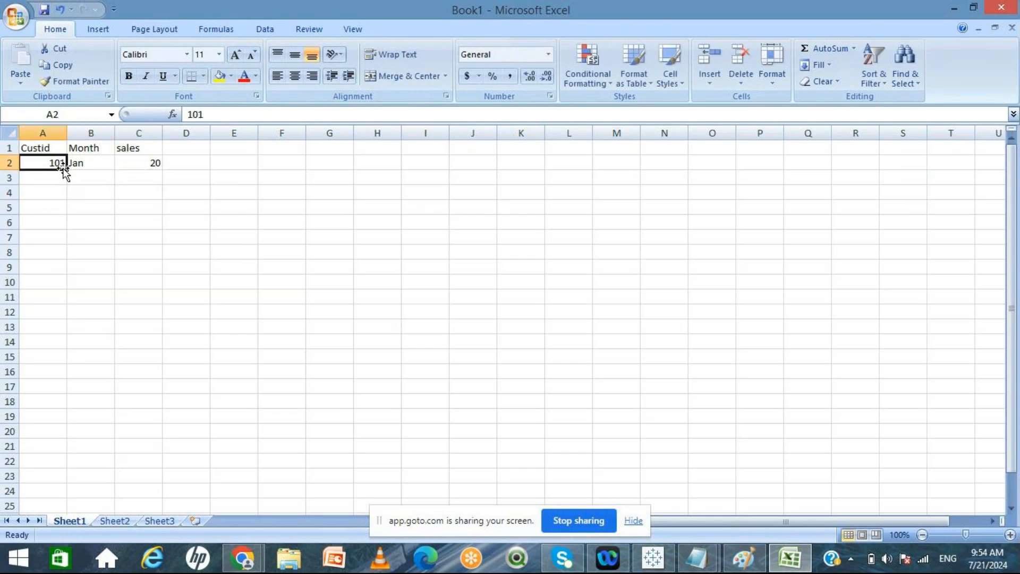
{"action": "mouse_move", "coordinate": [65, 169]}
{"action": "left_mouse_down"}
{"action": "mouse_move", "coordinate": [71, 201]}
{"action": "mouse_move", "coordinate": [63, 158]}
{"action": "left_mouse_up"}
{"action": "type", "text": "101"}
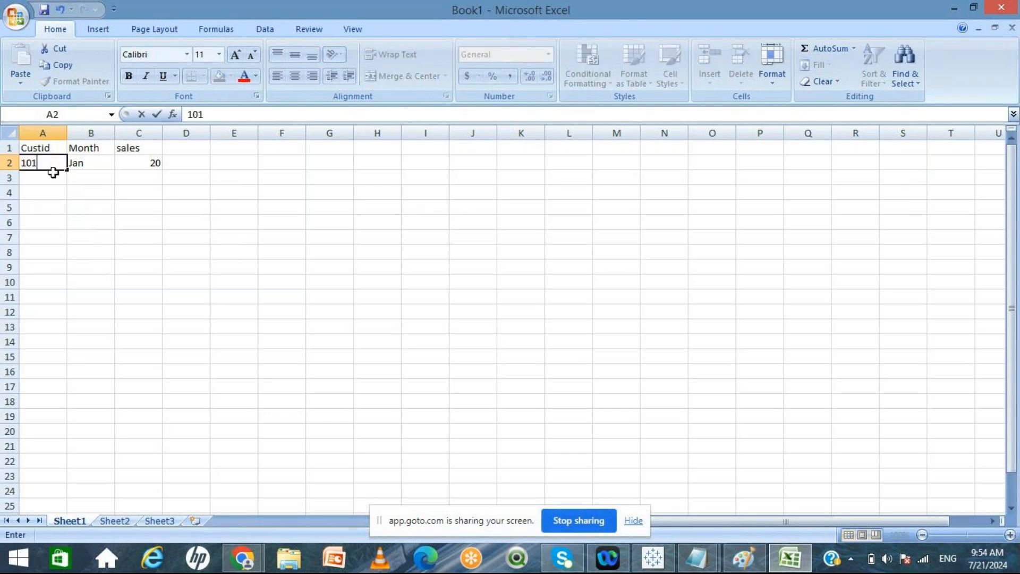
{"action": "key", "text": "Return"}
{"action": "type", "text": "102"}
{"action": "key", "text": "Return"}
{"action": "type", "text": "103"}
{"action": "left_click", "coordinate": [88, 234]}
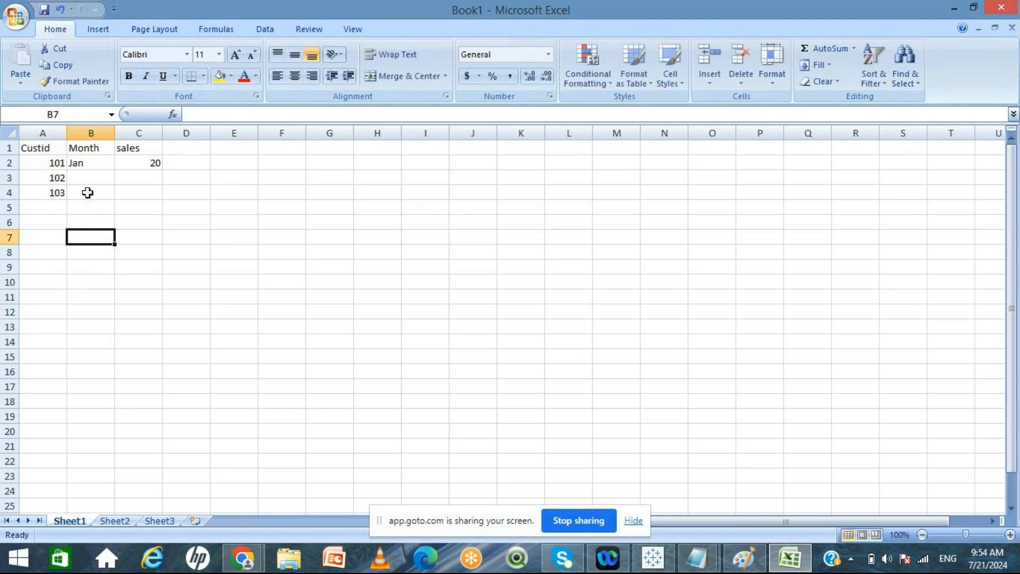
Step: Fill rows 3 and 4 with month Feb, sales 30 and month Mar, sales 40
{"action": "left_click", "coordinate": [86, 177]}
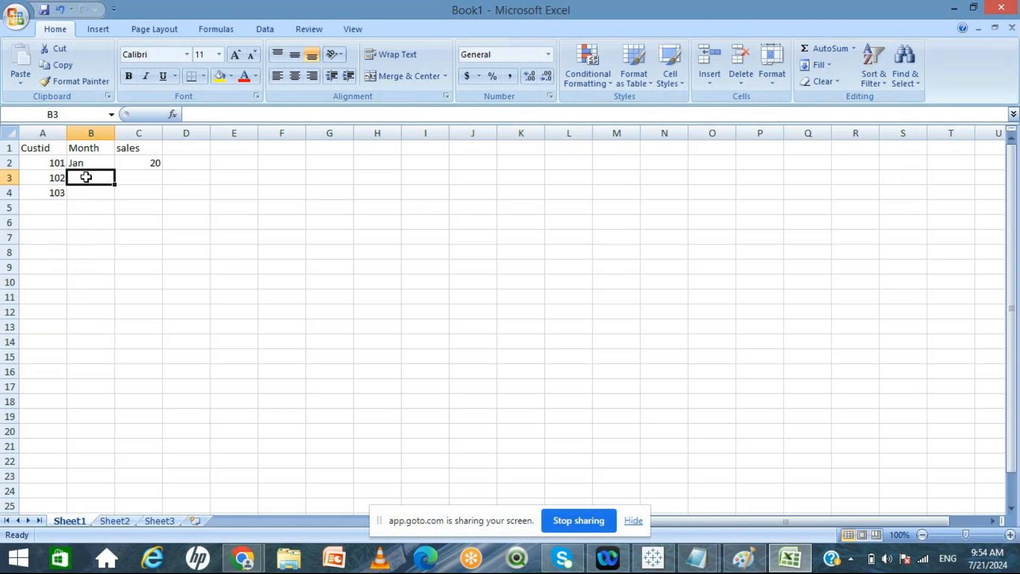
{"action": "type", "text": "Feb"}
{"action": "key", "text": "Tab"}
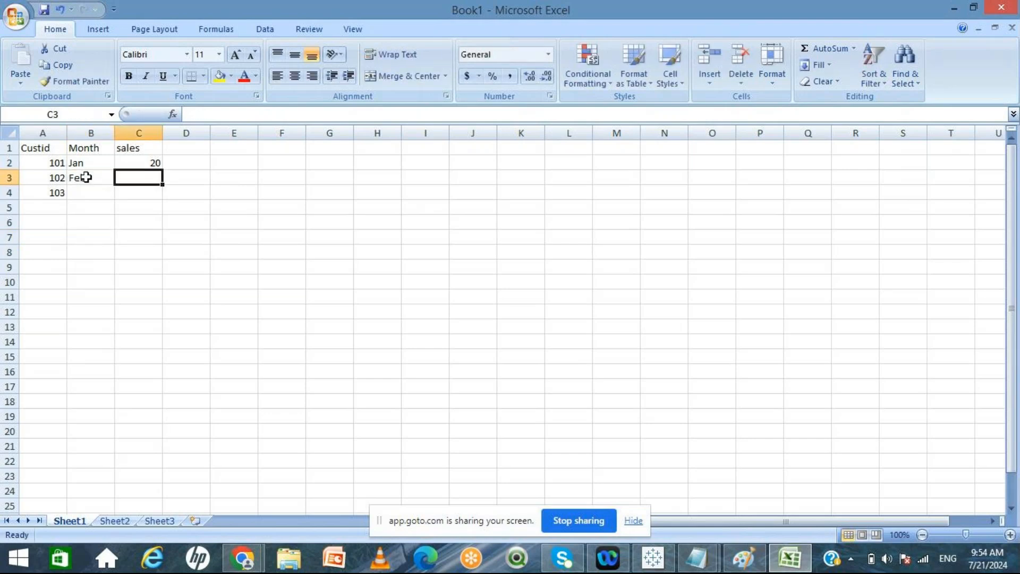
{"action": "type", "text": "30"}
{"action": "key", "text": "Down"}
{"action": "key", "text": "Left"}
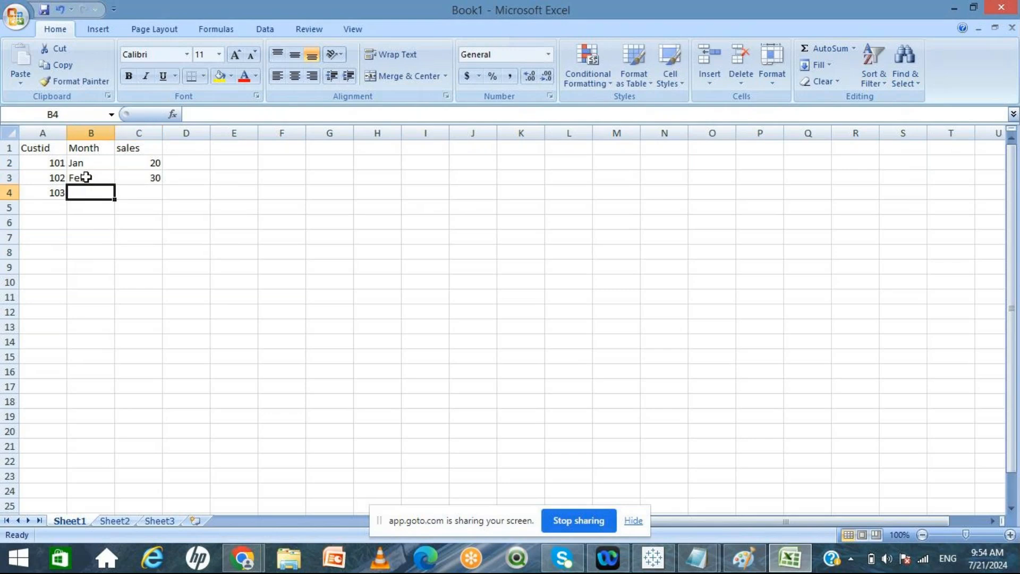
{"action": "type", "text": "Mar"}
{"action": "key", "text": "Tab"}
{"action": "type", "text": "40"}
{"action": "key", "text": "Return"}
{"action": "key", "text": "Left"}
{"action": "key", "text": "Left"}
Step: Copy the customer IDs 101–103 and paste them into the Custid column for rows 5 to 7
{"action": "left_click", "coordinate": [46, 164]}
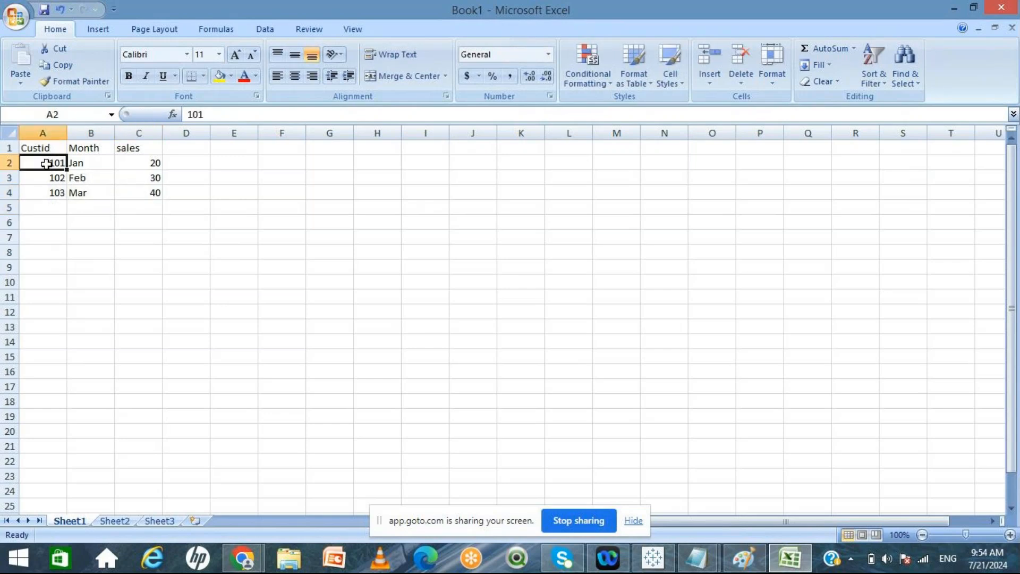
{"action": "key", "text": "shift+Down"}
{"action": "key", "text": "shift+Down"}
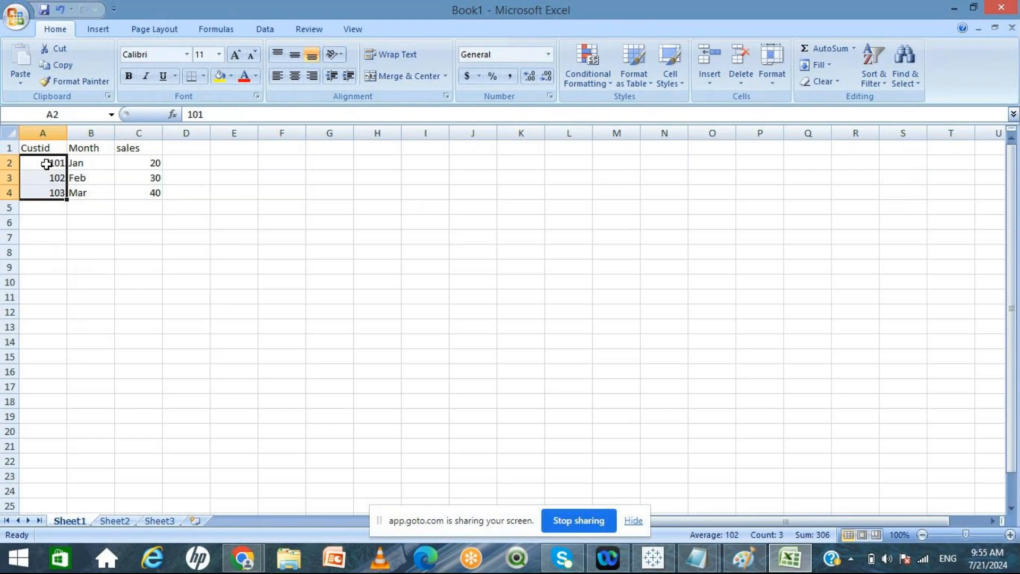
{"action": "key", "text": "ctrl+c"}
{"action": "left_click", "coordinate": [45, 205]}
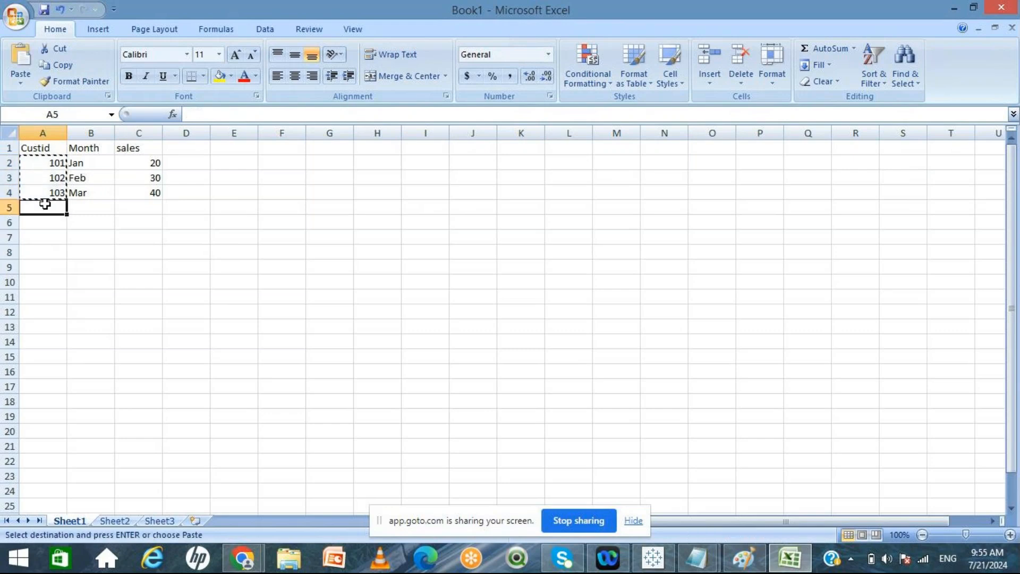
{"action": "key", "text": "ctrl+v"}
Step: Complete rows 5 to 7 with months Apr, May, Jun and sales 50, 70, 80
{"action": "left_click", "coordinate": [74, 208]}
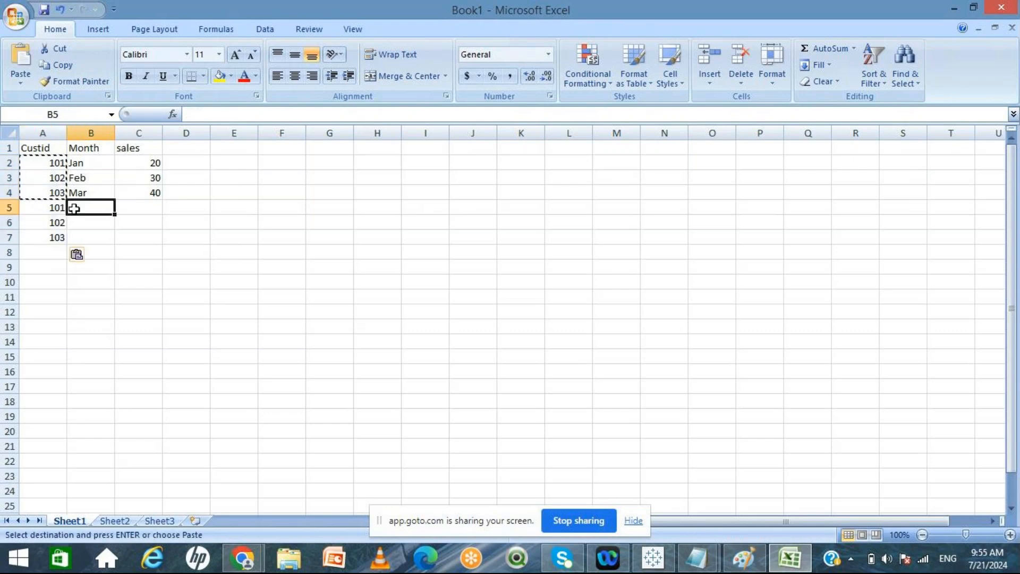
{"action": "type", "text": "Apr"}
{"action": "key", "text": "Tab"}
{"action": "type", "text": "50"}
{"action": "key", "text": "Return"}
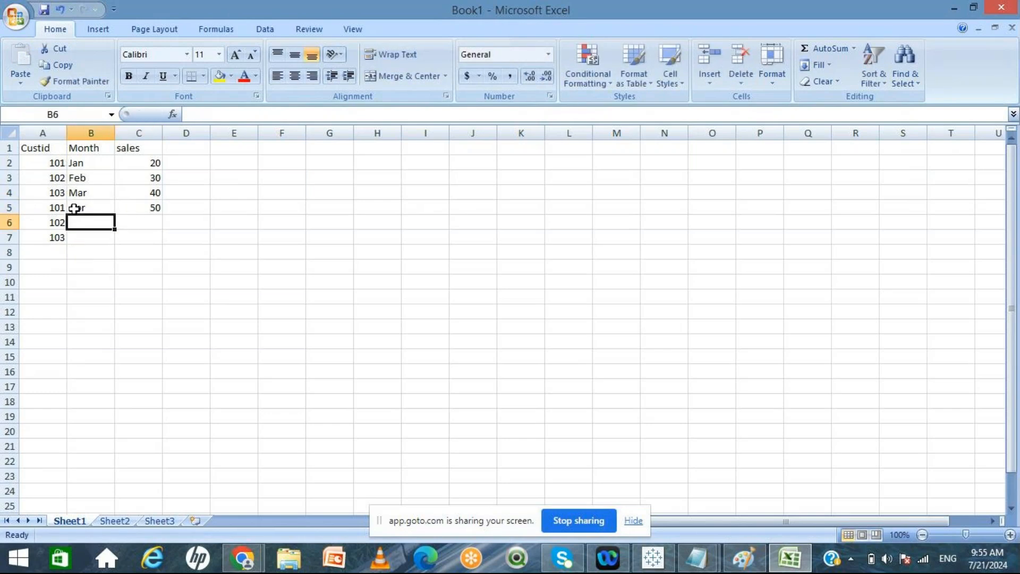
{"action": "type", "text": "May"}
{"action": "key", "text": "Tab"}
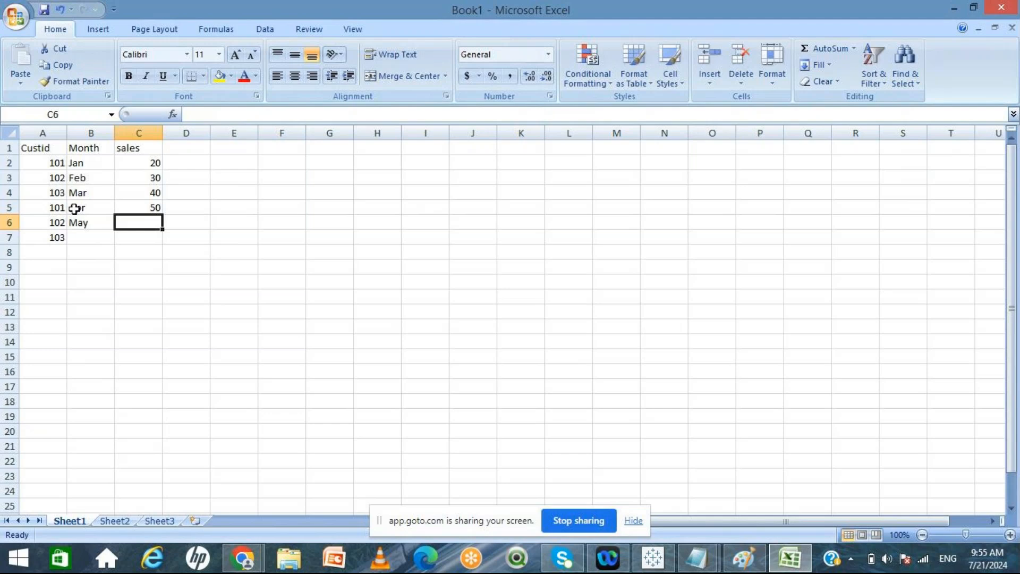
{"action": "type", "text": "70"}
{"action": "key", "text": "Return"}
{"action": "key", "text": "Left"}
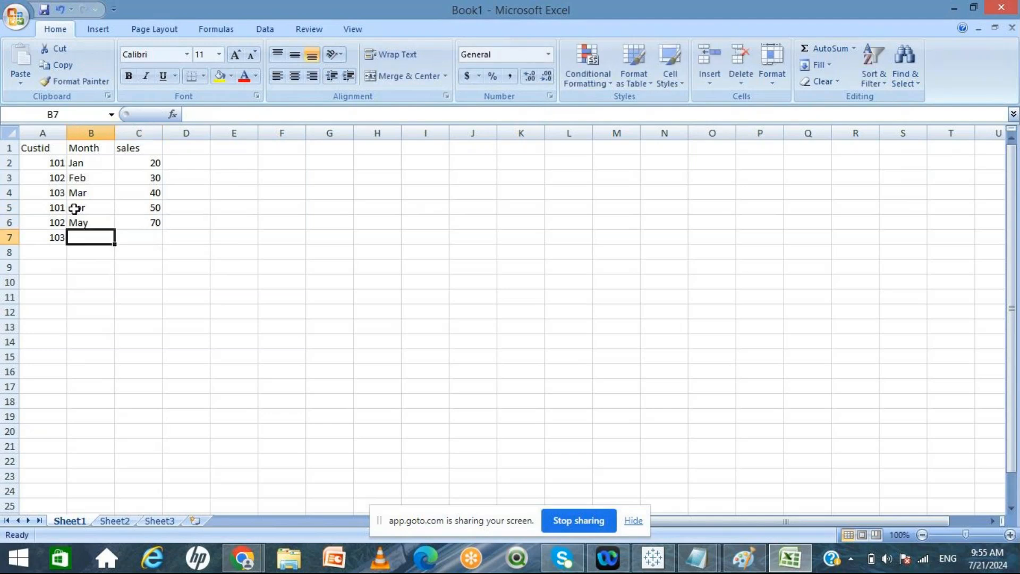
{"action": "type", "text": "Jun"}
{"action": "key", "text": "Right"}
{"action": "type", "text": "80"}
{"action": "left_click", "coordinate": [248, 337]}
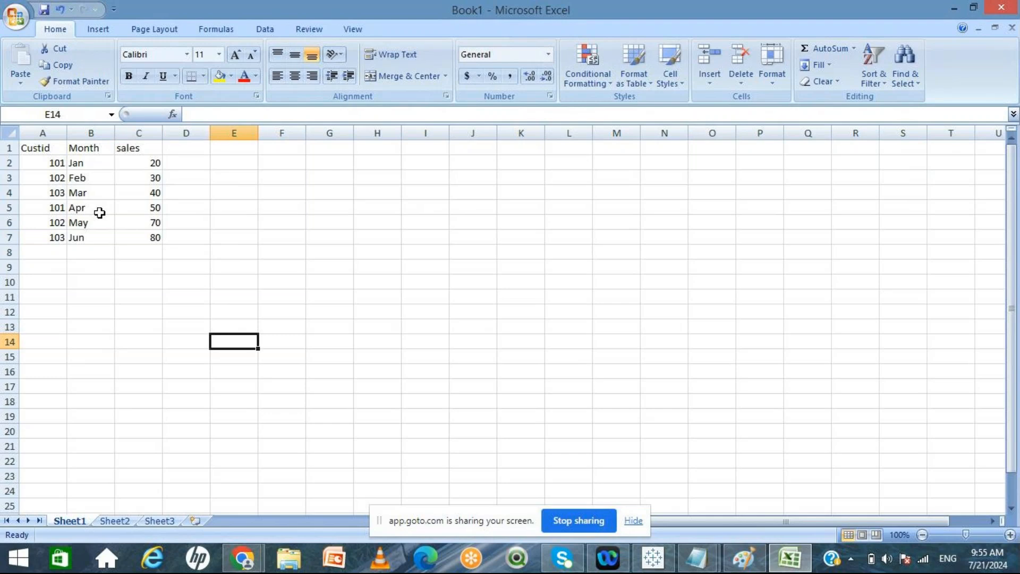
Step: Start a crosstab layout in column I by entering headers Custid, Jan and Feb in row 1
{"action": "left_click", "coordinate": [9, 132]}
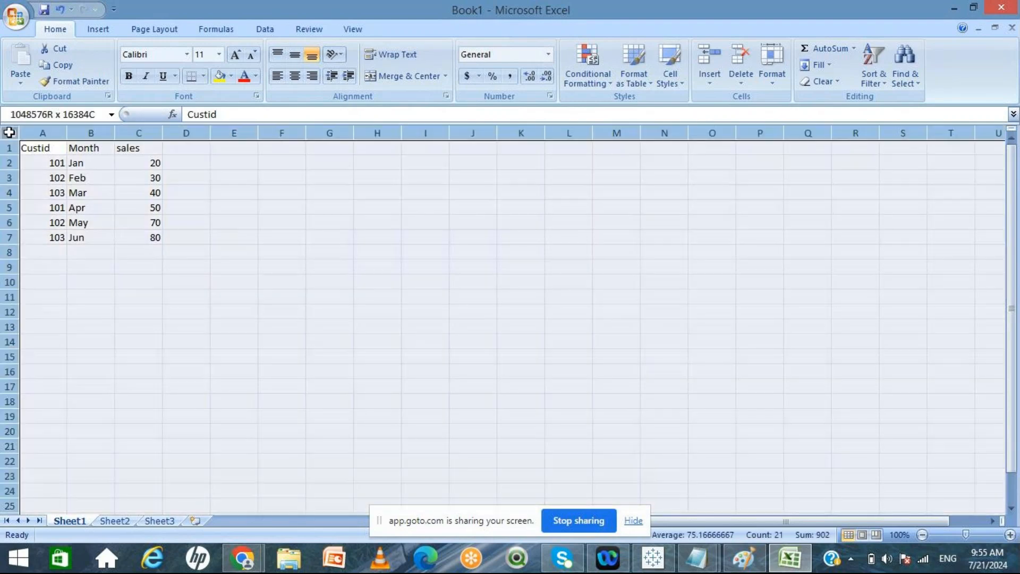
{"action": "left_click", "coordinate": [247, 279]}
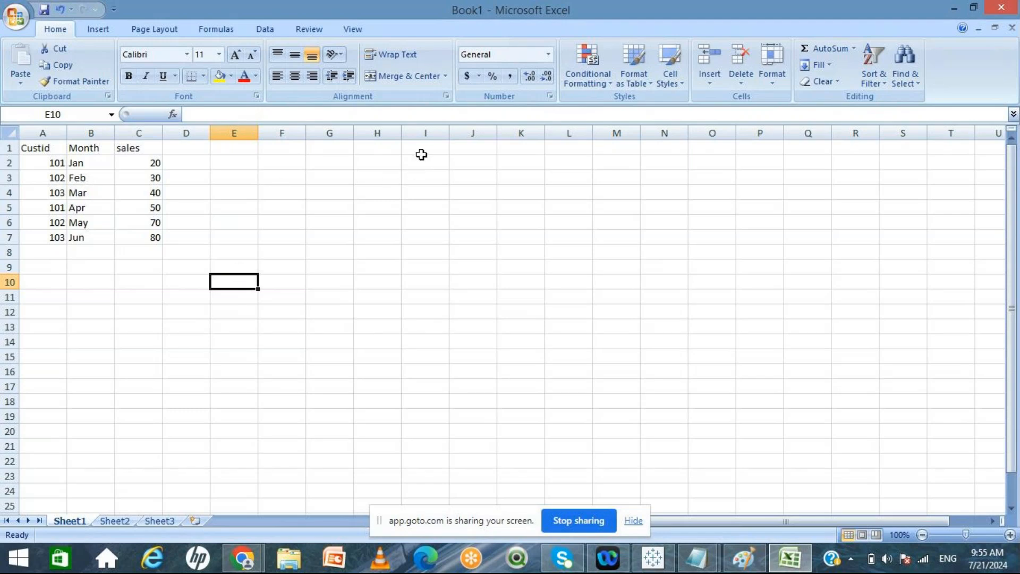
{"action": "left_click", "coordinate": [422, 155]}
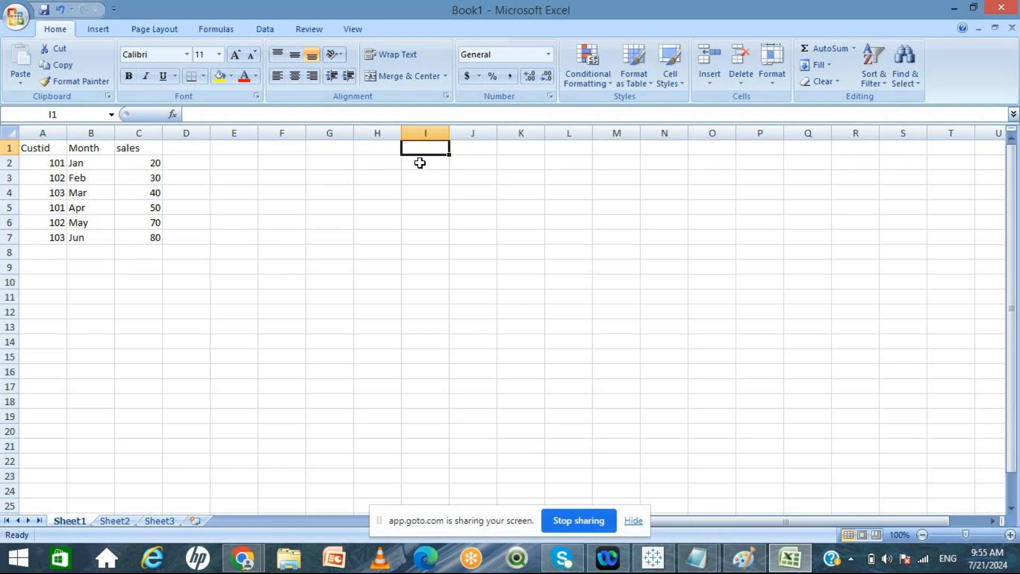
{"action": "type", "text": "Custid"}
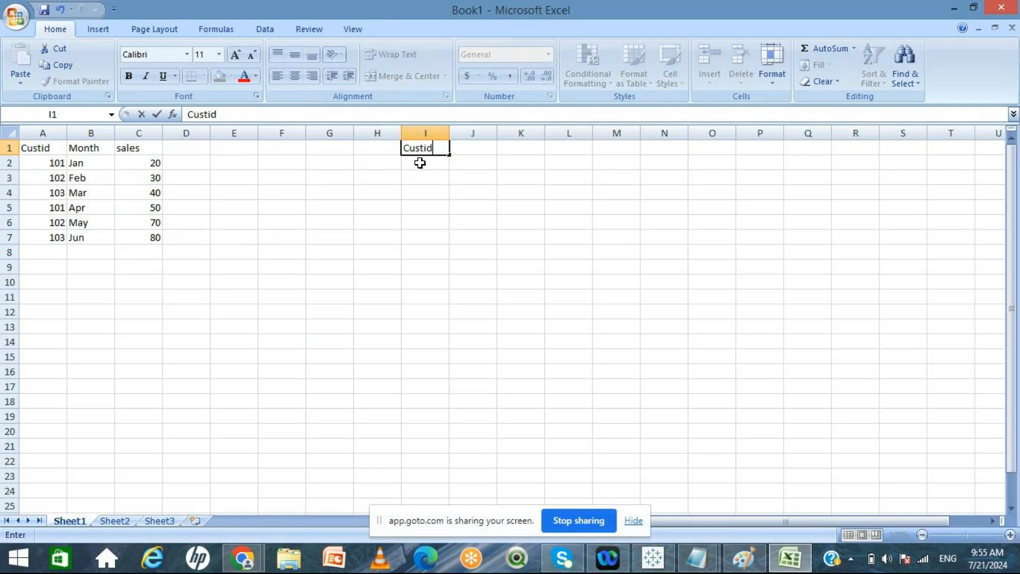
{"action": "key", "text": "Tab"}
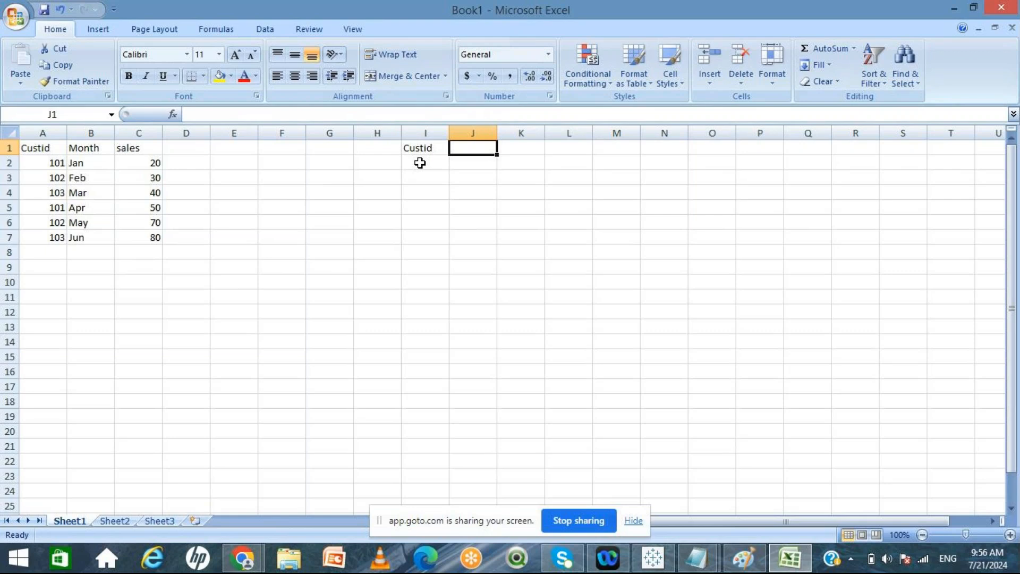
{"action": "type", "text": "Jan"}
{"action": "key", "text": "Tab"}
{"action": "type", "text": "Mo"}
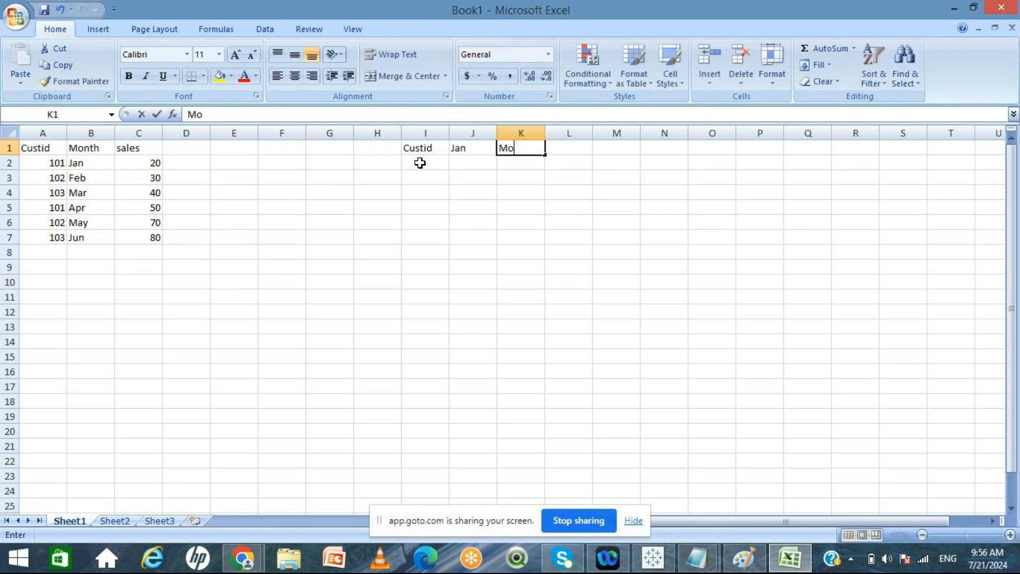
{"action": "type", "text": "nth"}
{"action": "key", "text": "BackSpace"}
{"action": "key", "text": "BackSpace"}
{"action": "key", "text": "BackSpace"}
{"action": "key", "text": "BackSpace"}
{"action": "key", "text": "BackSpace"}
{"action": "type", "text": "Feb"}
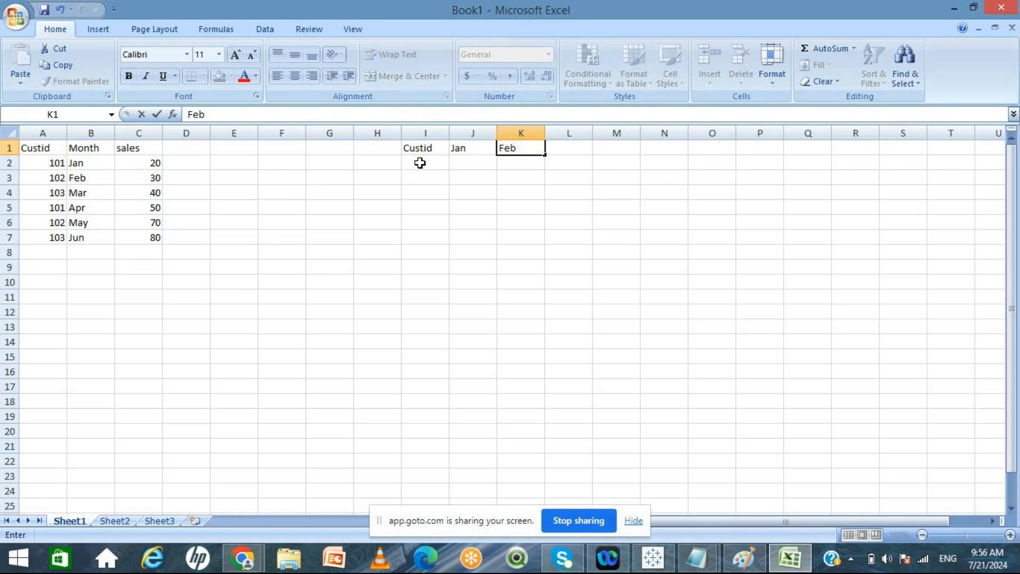
{"action": "left_click", "coordinate": [96, 162]}
{"action": "key", "text": "shift+Down"}
{"action": "key", "text": "shift+Down"}
{"action": "key", "text": "shift+Down"}
{"action": "key", "text": "shift+Down"}
{"action": "key", "text": "shift+Down"}
{"action": "key", "text": "ctrl+c"}
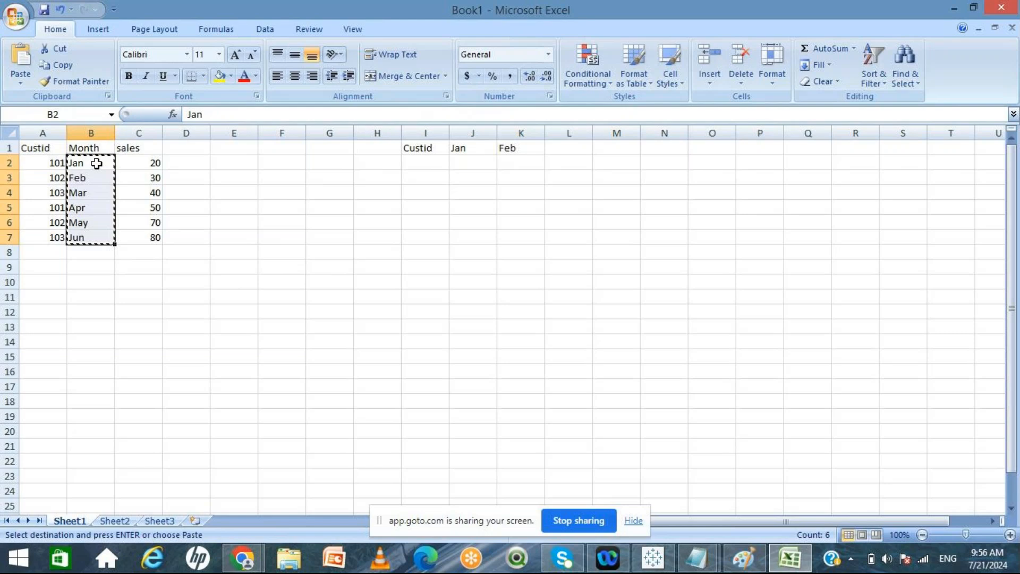
{"action": "left_click", "coordinate": [465, 150]}
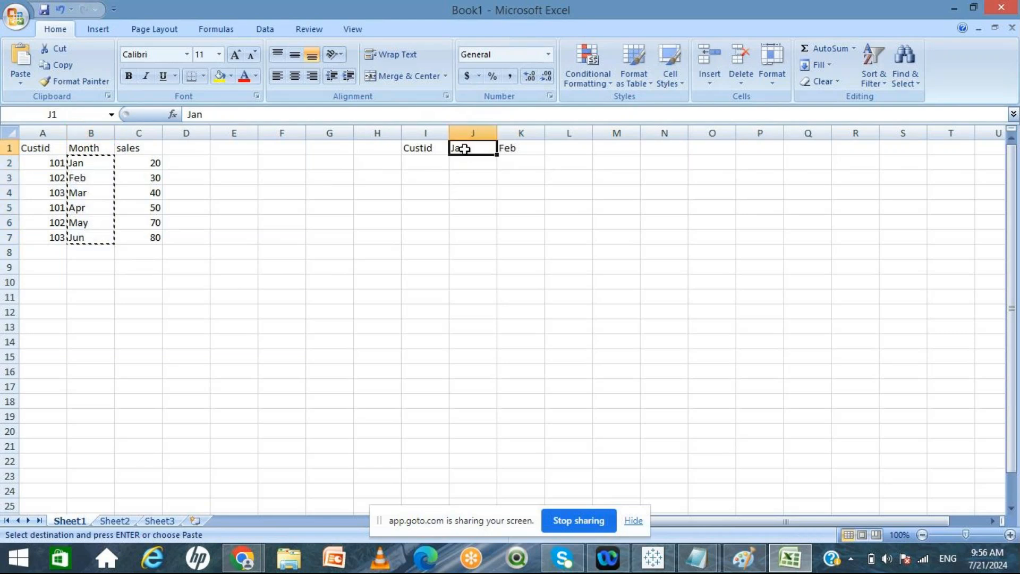
{"action": "right_click", "coordinate": [466, 152]}
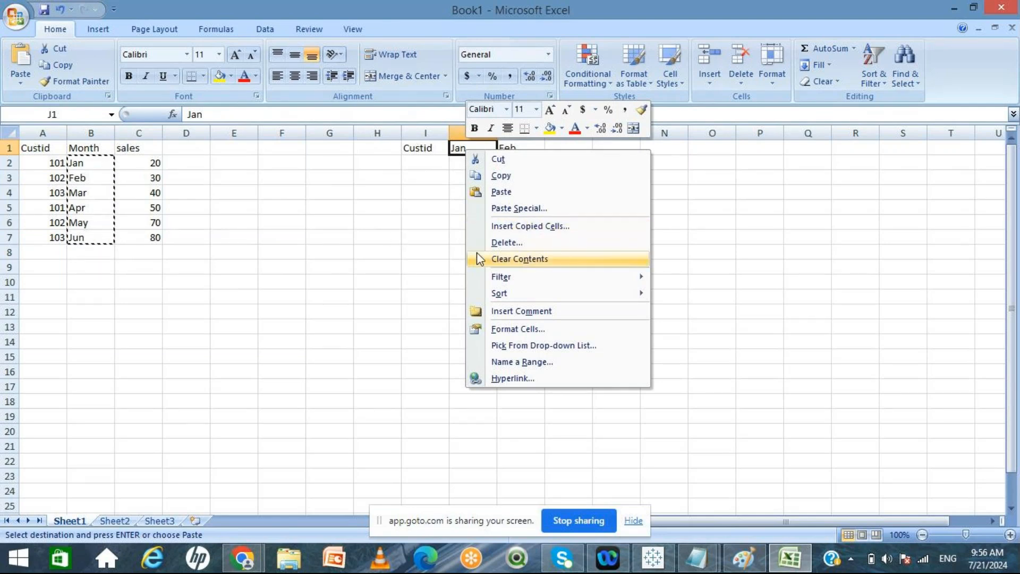
{"action": "key", "text": "Escape"}
Step: Add the remaining month headers Mar, Apr, May and Jun across row 1 after Feb
{"action": "left_click", "coordinate": [559, 148]}
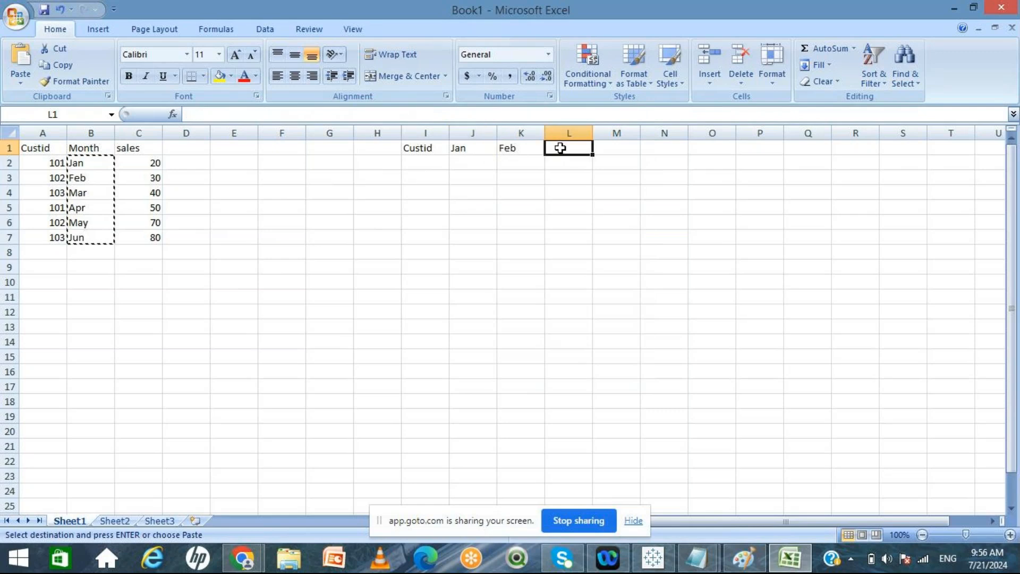
{"action": "type", "text": "Mar"}
{"action": "key", "text": "Tab"}
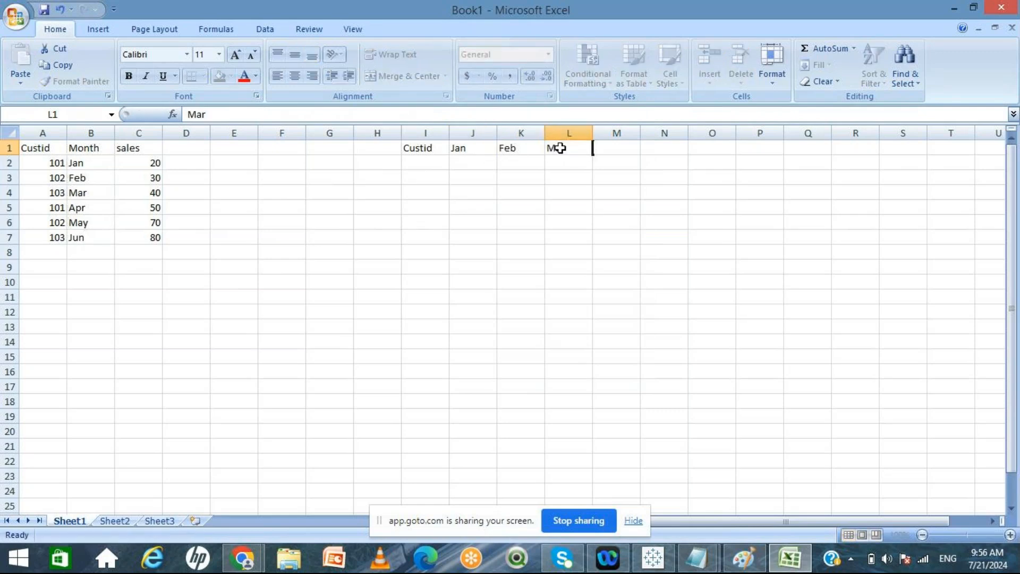
{"action": "type", "text": "Ao"}
{"action": "key", "text": "BackSpace"}
{"action": "type", "text": "pr"}
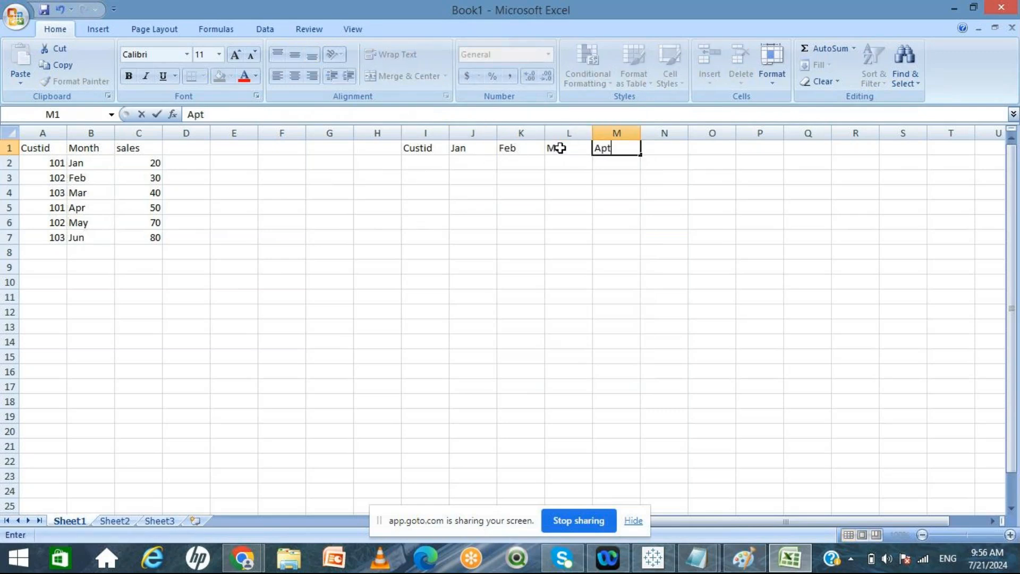
{"action": "key", "text": "Tab"}
{"action": "type", "text": "May"}
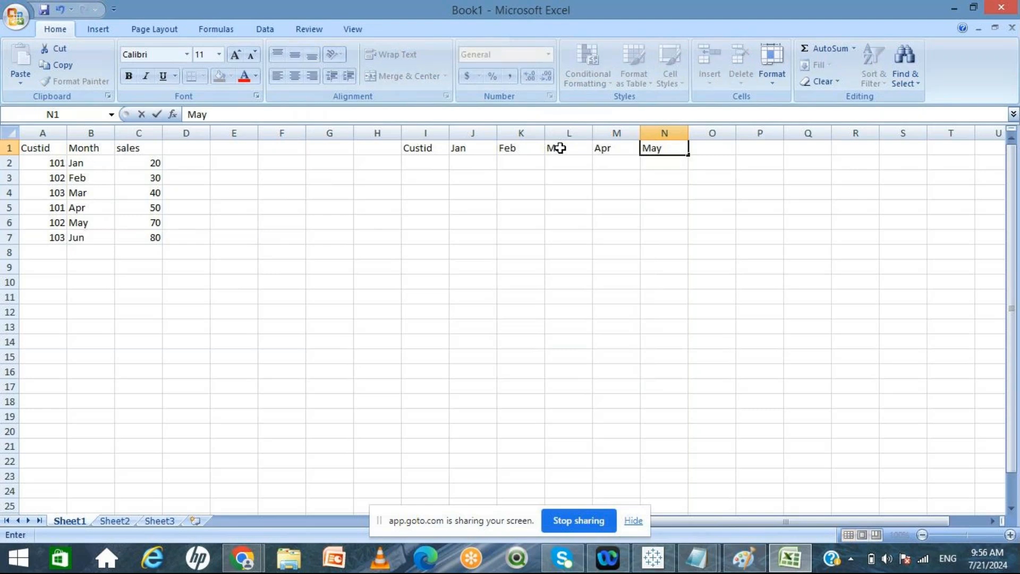
{"action": "key", "text": "Tab"}
{"action": "type", "text": "Jun"}
{"action": "left_click", "coordinate": [519, 176]}
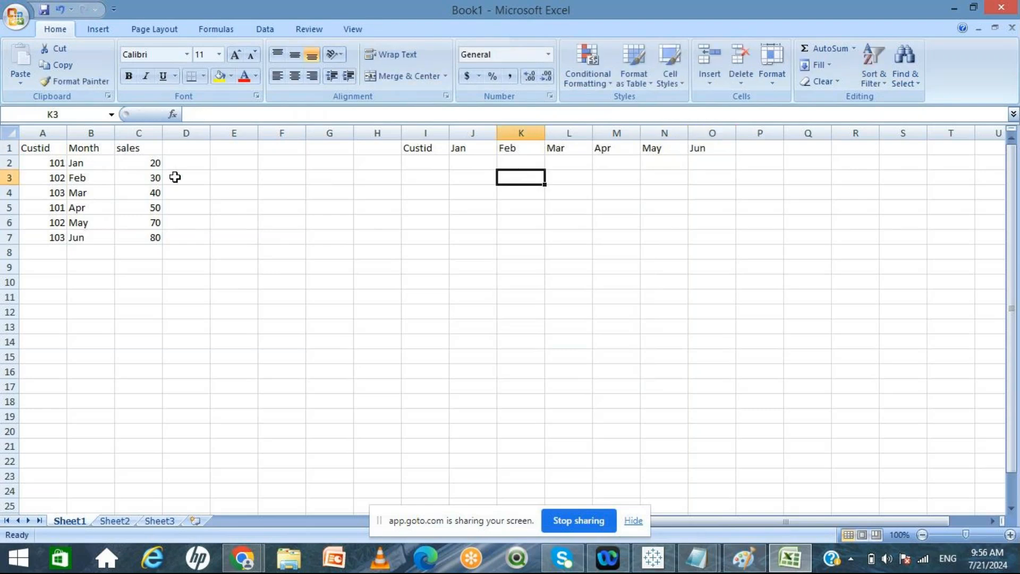
Step: Copy customer IDs 101–103 into the crosstab's Custid column below its header
{"action": "left_click", "coordinate": [49, 162]}
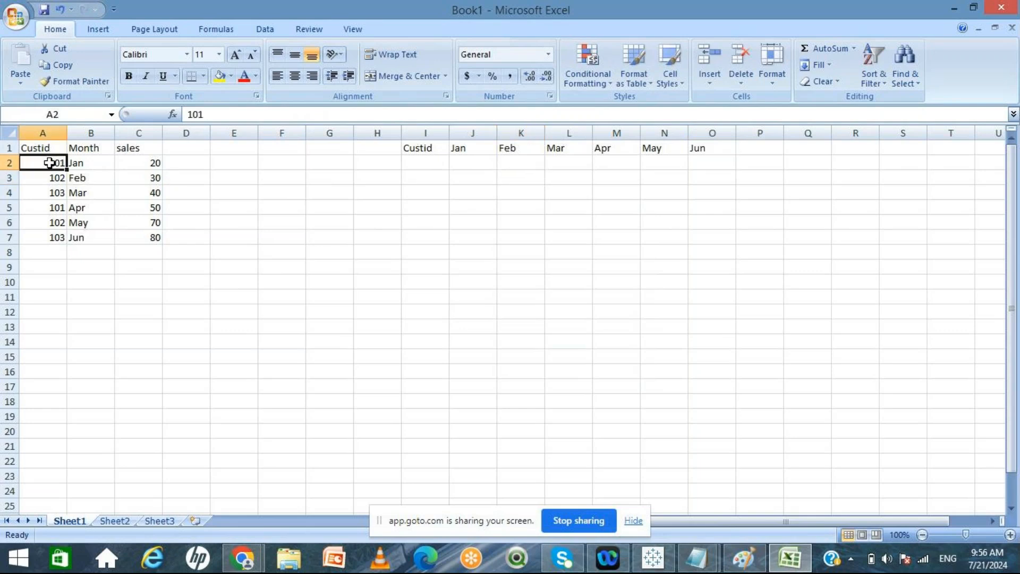
{"action": "key", "text": "shift+Down"}
{"action": "key", "text": "shift+Down"}
{"action": "key", "text": "ctrl+c"}
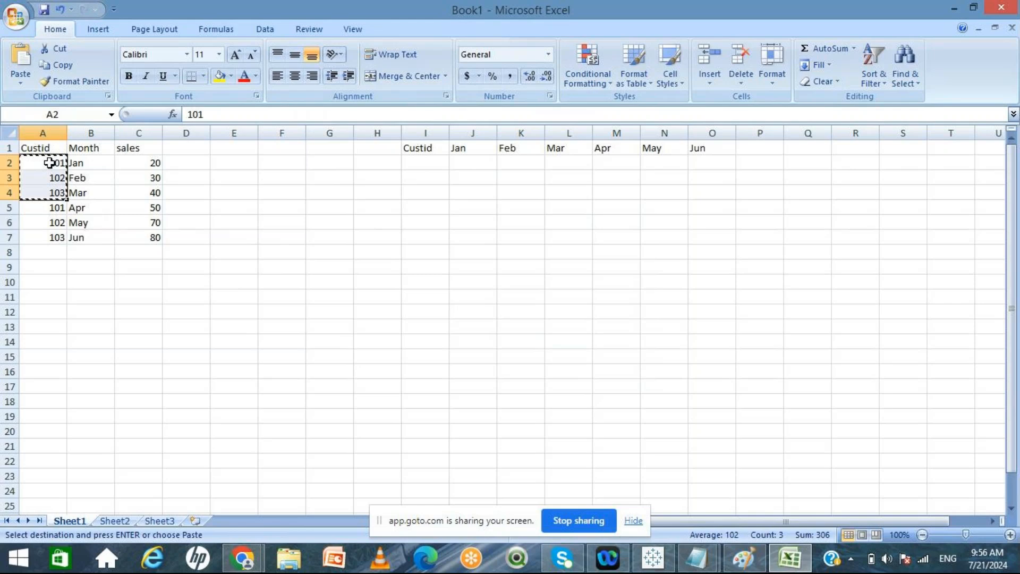
{"action": "left_click", "coordinate": [439, 164]}
{"action": "key", "text": "ctrl+v"}
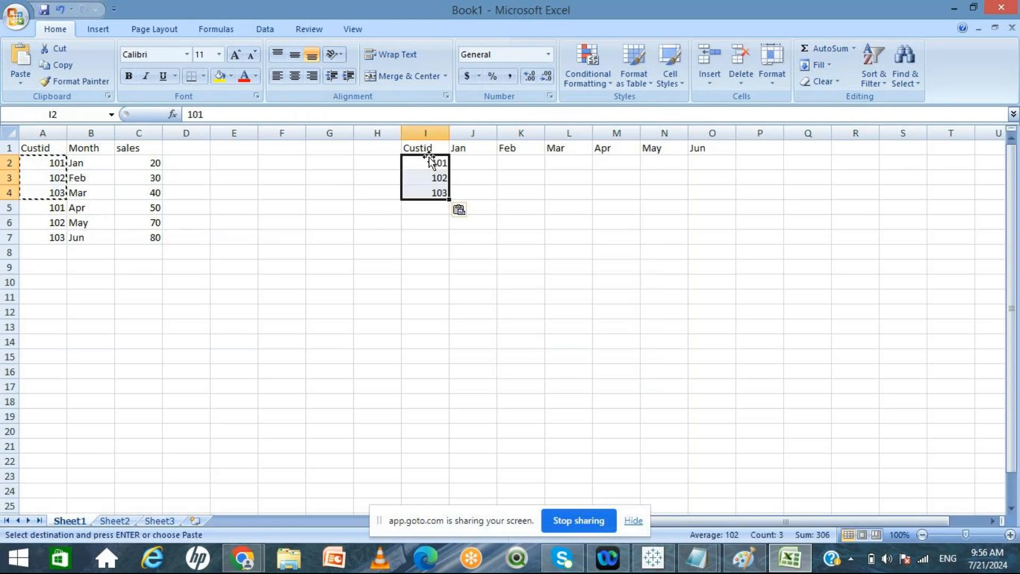
Step: Enter customer 101's crosstab sales: 20 under Jan and 50 under Feb
{"action": "left_click", "coordinate": [490, 165]}
{"action": "type", "text": "20"}
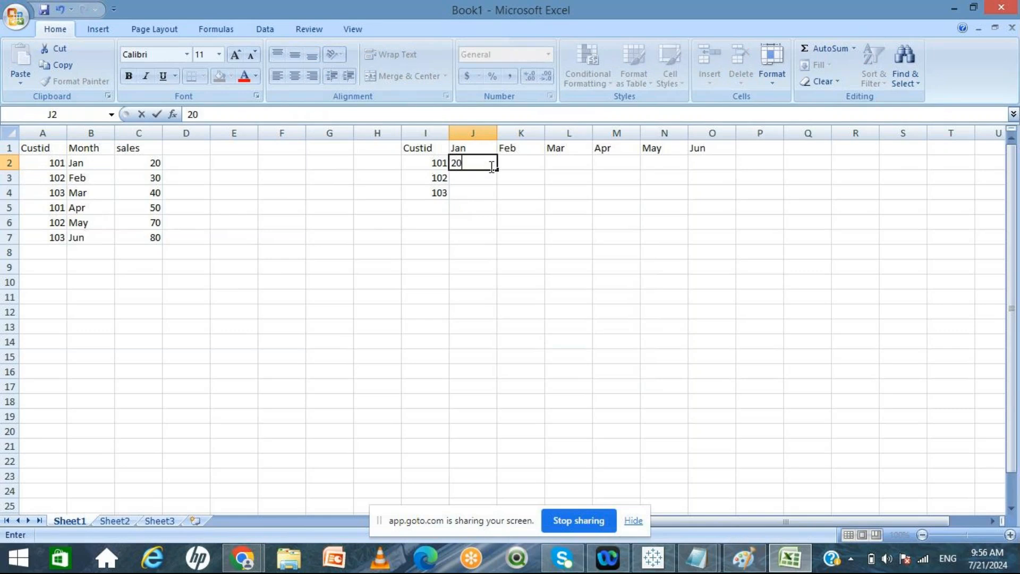
{"action": "key", "text": "Tab"}
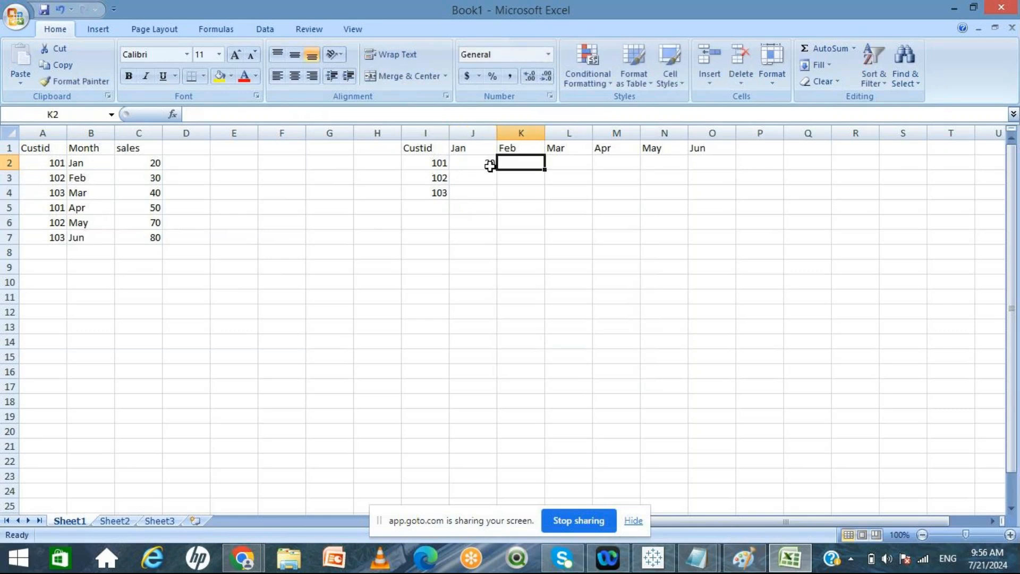
{"action": "type", "text": "30"}
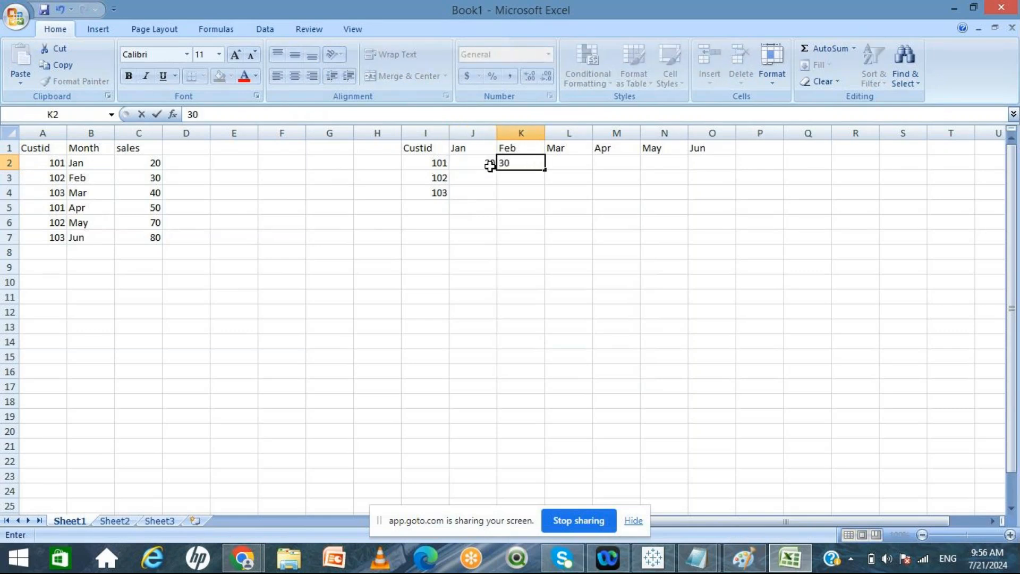
{"action": "key", "text": "BackSpace"}
{"action": "key", "text": "BackSpace"}
{"action": "type", "text": "50"}
{"action": "left_click", "coordinate": [483, 178]}
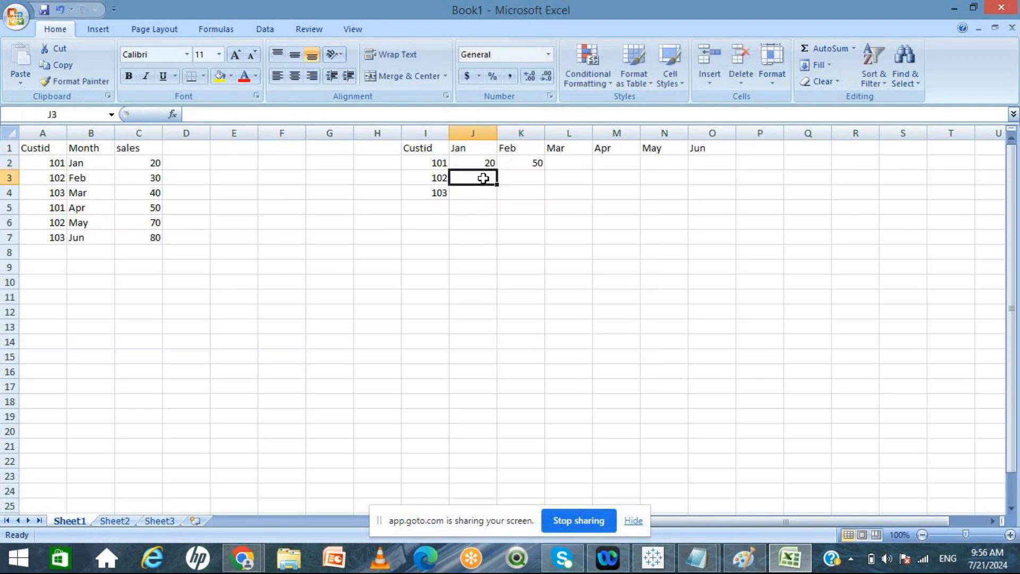
Step: Enter customer 102's crosstab sales: 30 under Feb and 70 under May
{"action": "left_click", "coordinate": [519, 178]}
{"action": "type", "text": "30"}
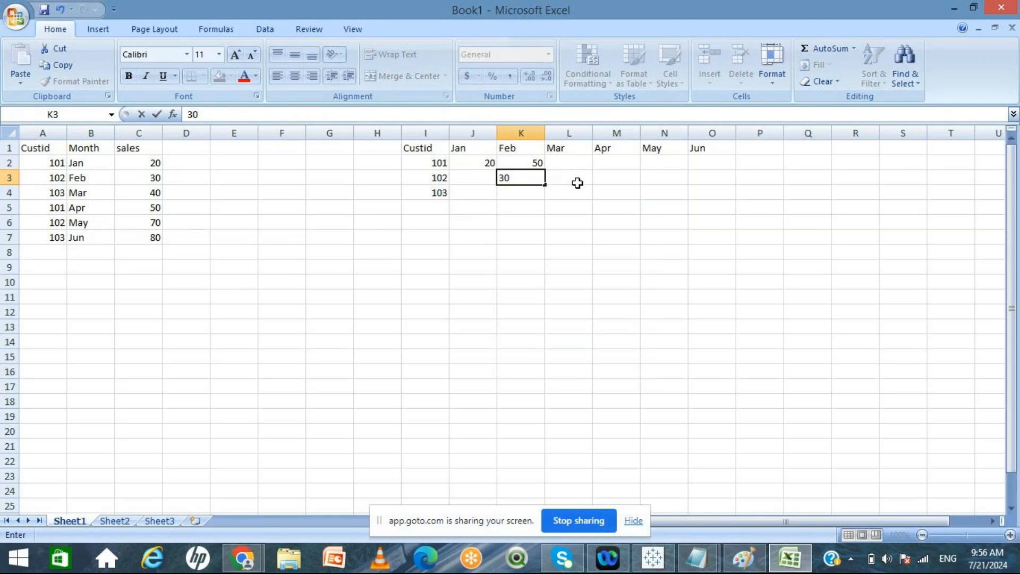
{"action": "left_click", "coordinate": [654, 179]}
{"action": "type", "text": "70"}
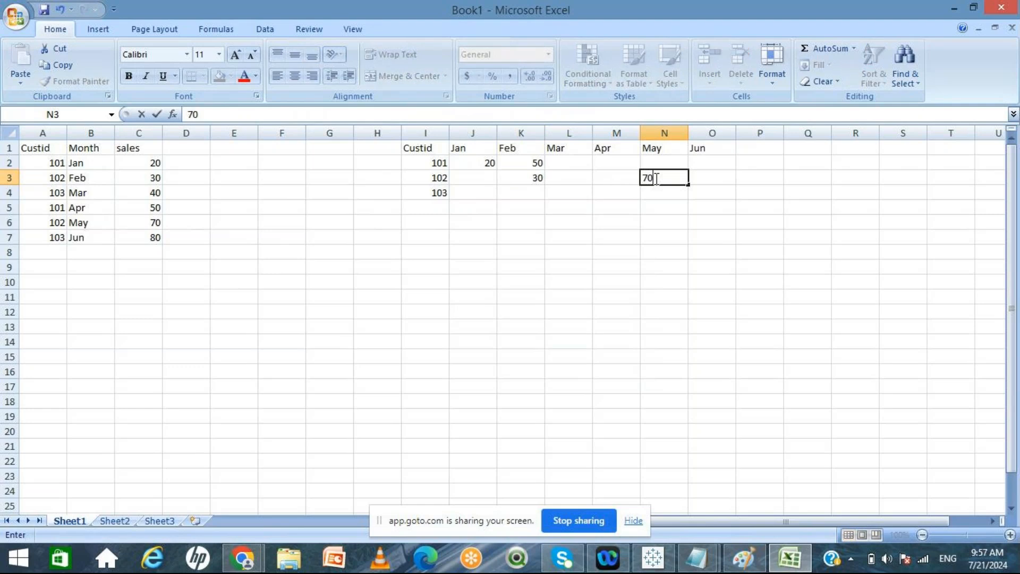
{"action": "left_click", "coordinate": [619, 233]}
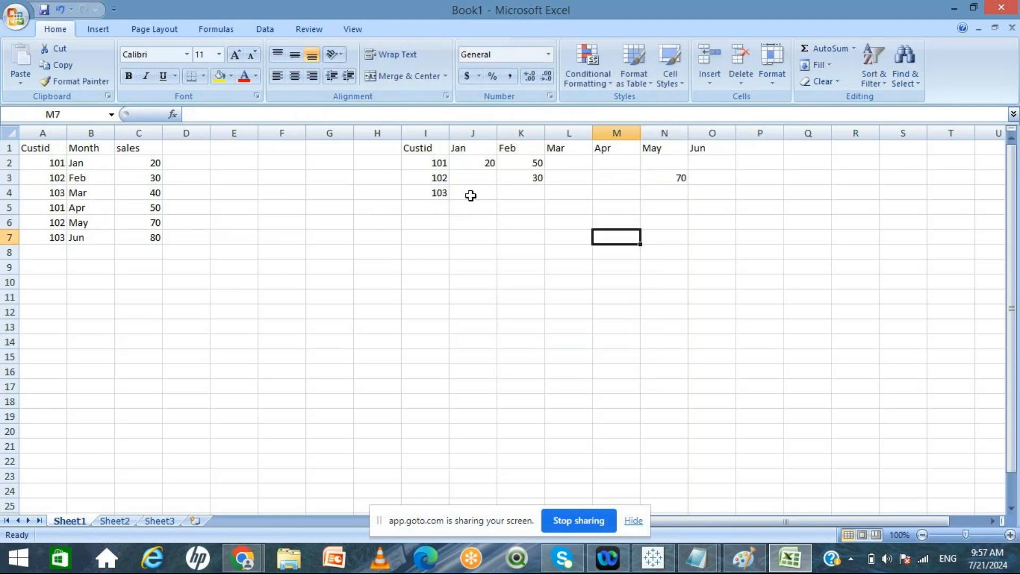
Step: Enter customer 103's crosstab sales: 40 under Mar and 80 under Jun
{"action": "left_click", "coordinate": [557, 191]}
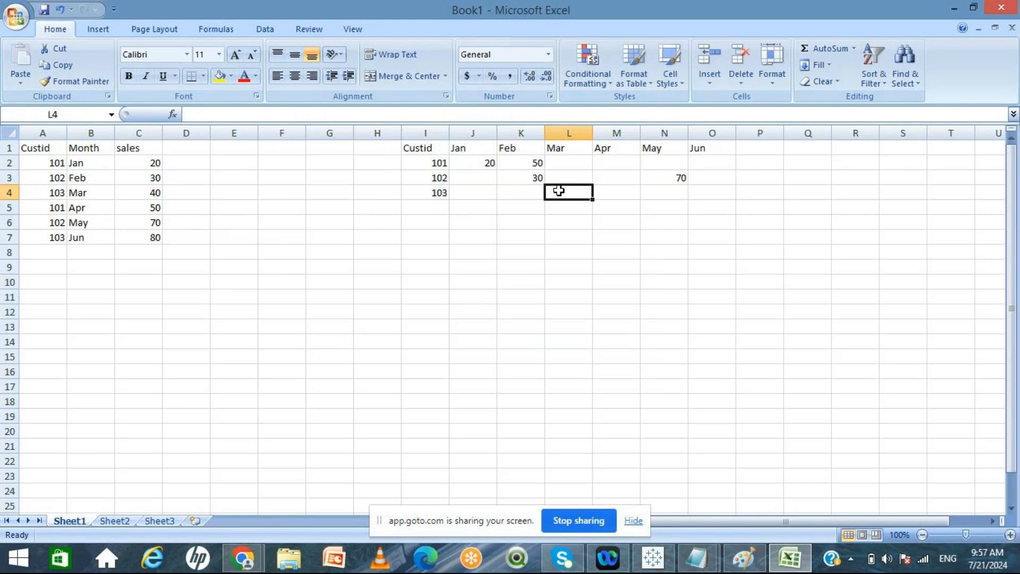
{"action": "type", "text": "40"}
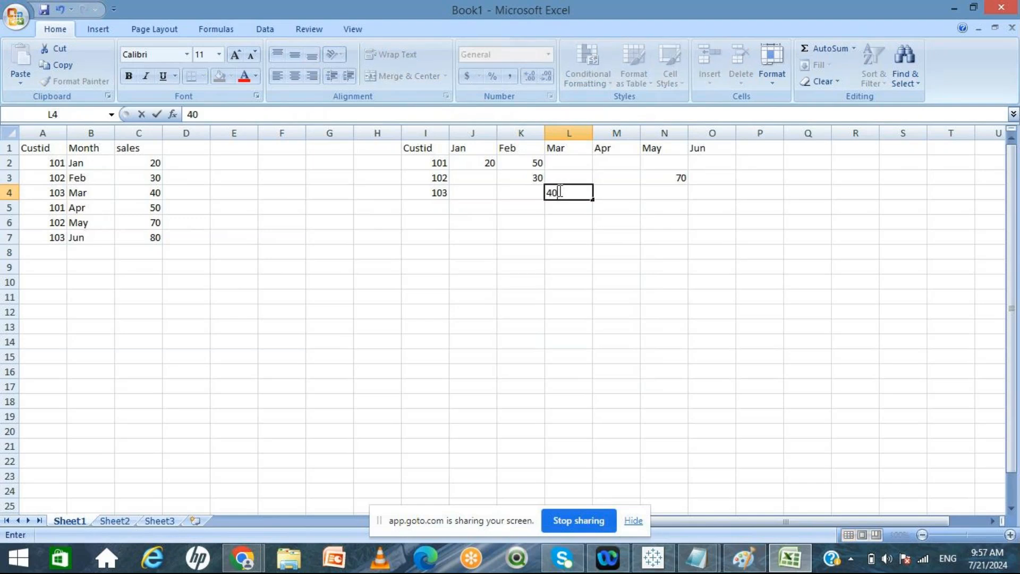
{"action": "left_click", "coordinate": [711, 193]}
{"action": "type", "text": "80"}
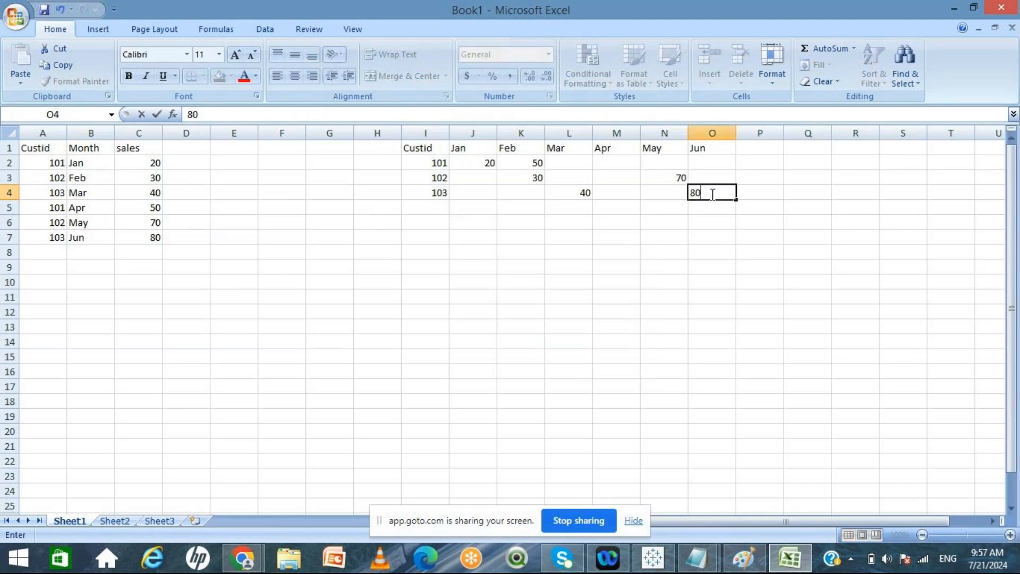
{"action": "left_click", "coordinate": [534, 336]}
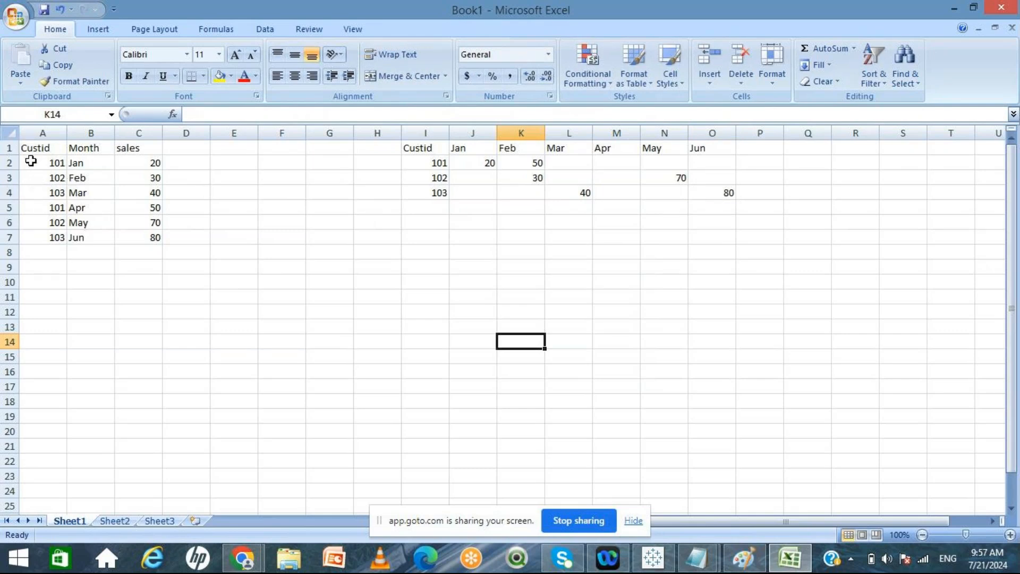
Step: Examine the source data table and the crosstab side by side, selecting their columns and cells
{"action": "left_click", "coordinate": [10, 132]}
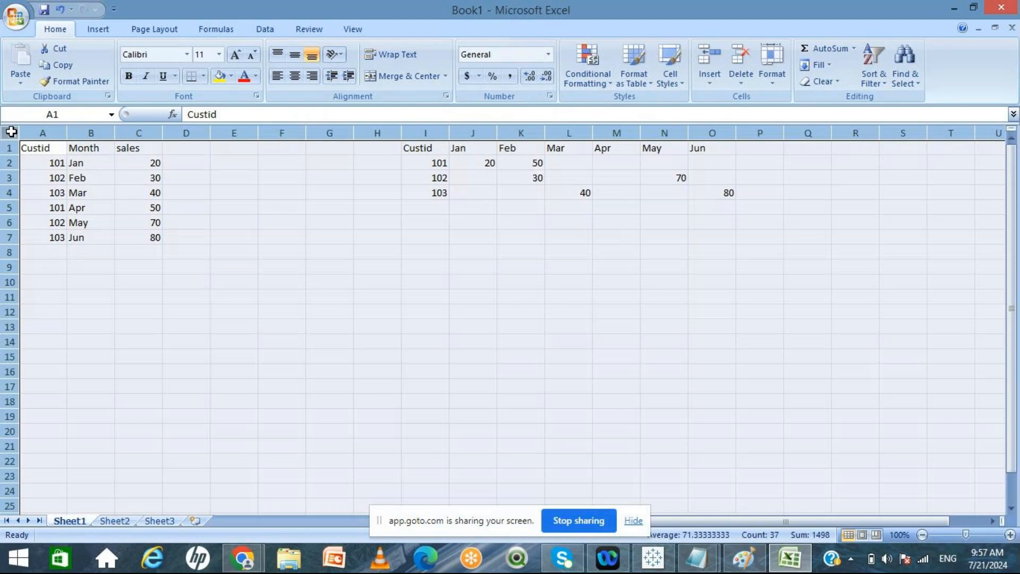
{"action": "left_click", "coordinate": [381, 190]}
{"action": "left_click", "coordinate": [419, 133]}
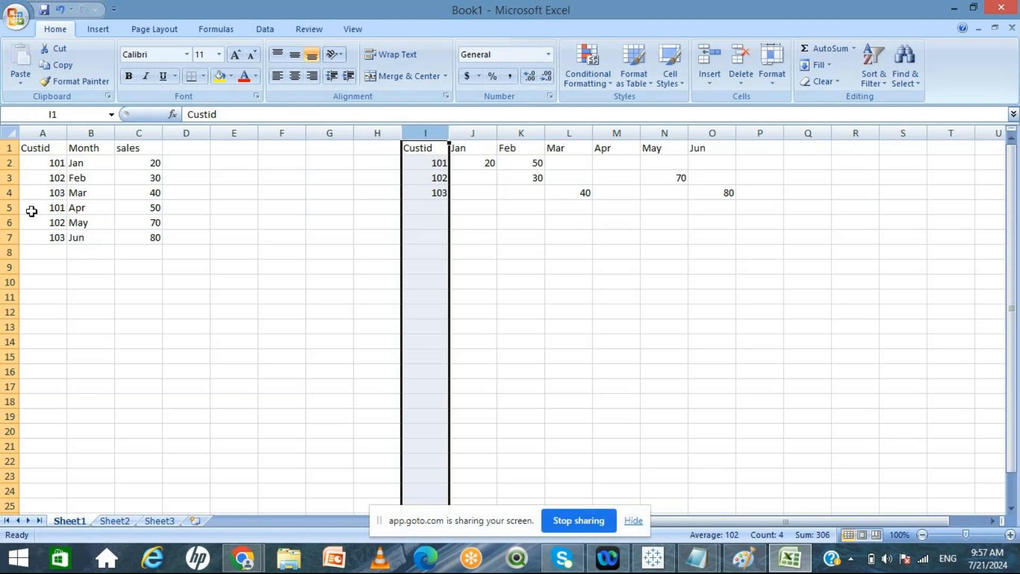
{"action": "left_click", "coordinate": [9, 132]}
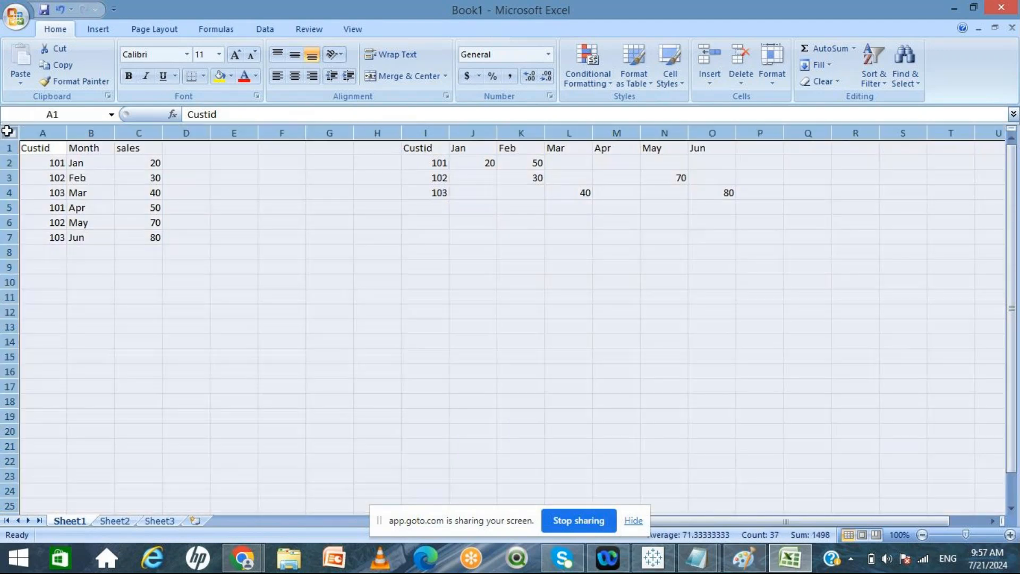
{"action": "left_click", "coordinate": [88, 199]}
{"action": "left_click", "coordinate": [42, 149]}
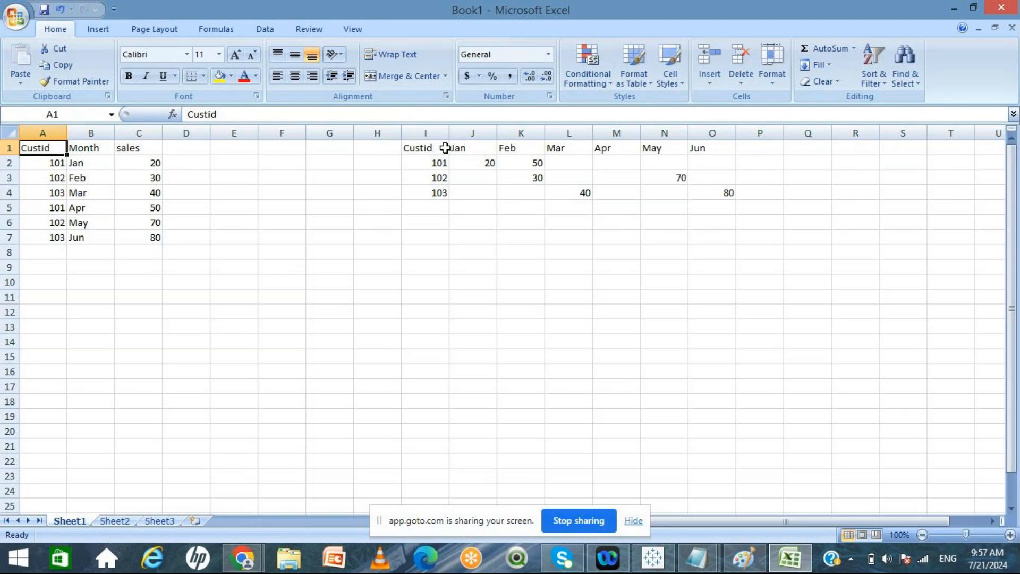
{"action": "left_click", "coordinate": [242, 254]}
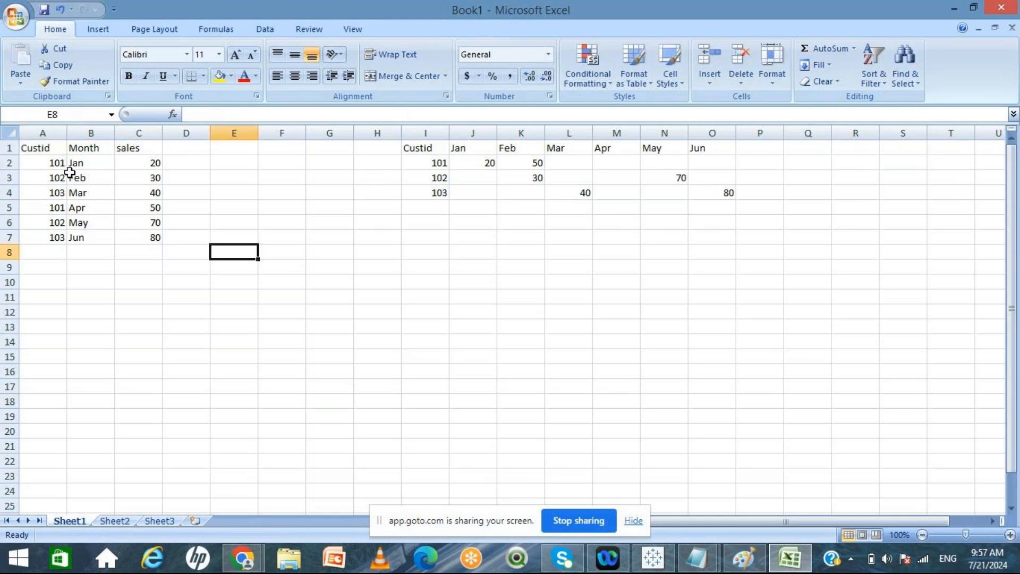
{"action": "left_click", "coordinate": [43, 132]}
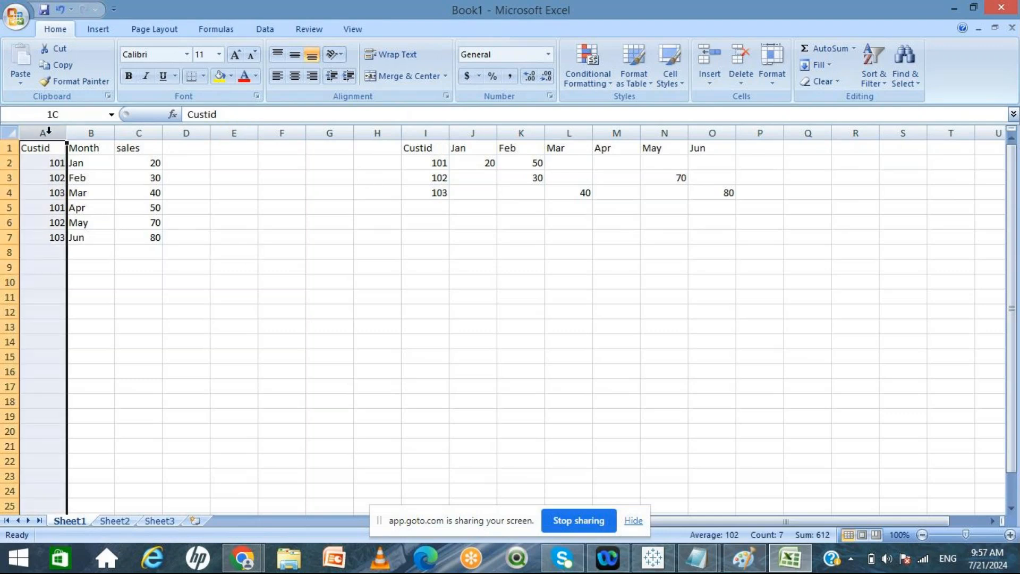
{"action": "left_click", "coordinate": [148, 308]}
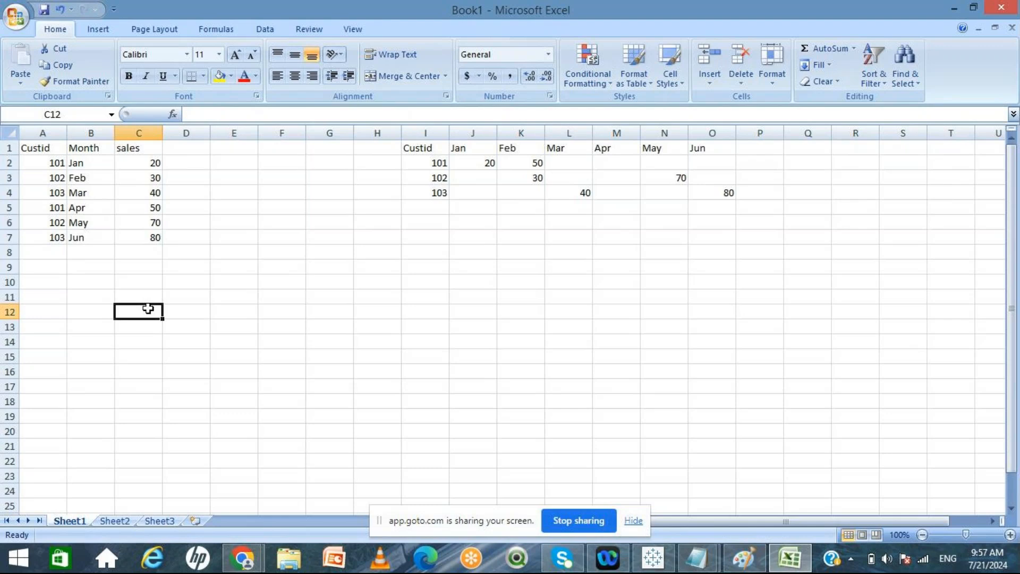
{"action": "left_click", "coordinate": [49, 149]}
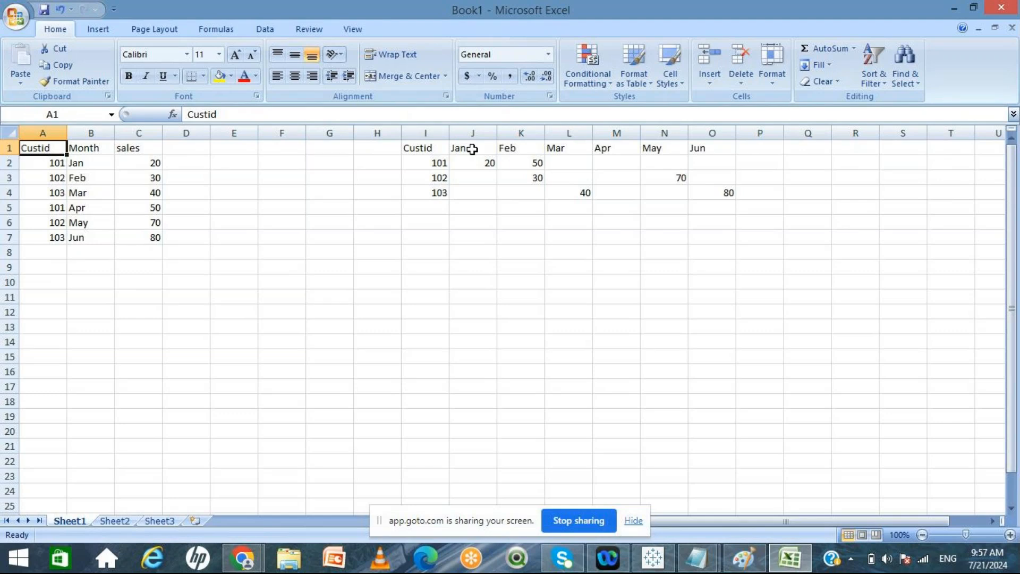
{"action": "left_click", "coordinate": [213, 258]}
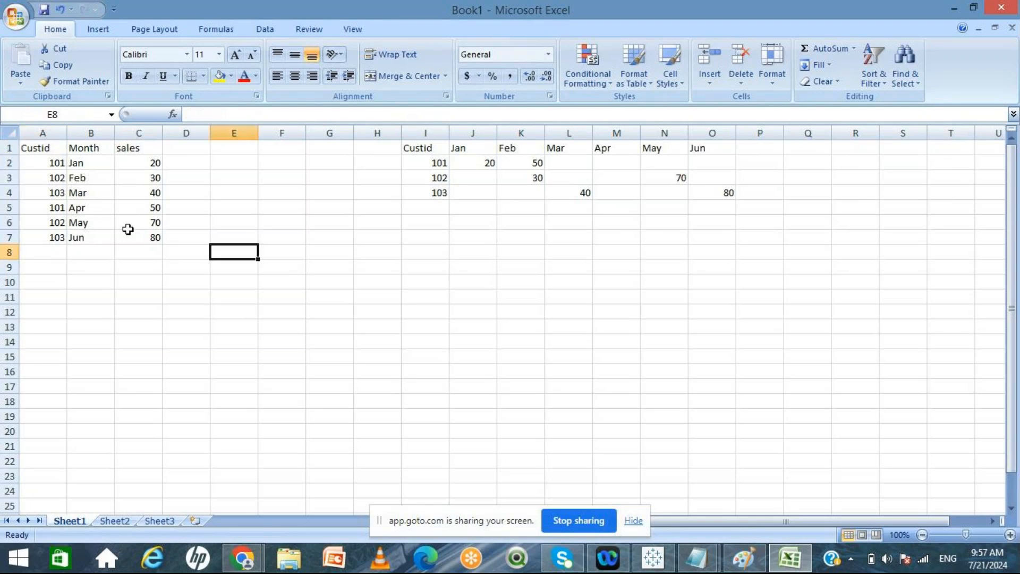
Step: Switch to Tableau and review the earlier worksheets Sheet 28 through Sheet 33
{"action": "left_click", "coordinate": [667, 568]}
{"action": "mouse_move", "coordinate": [385, 282]}
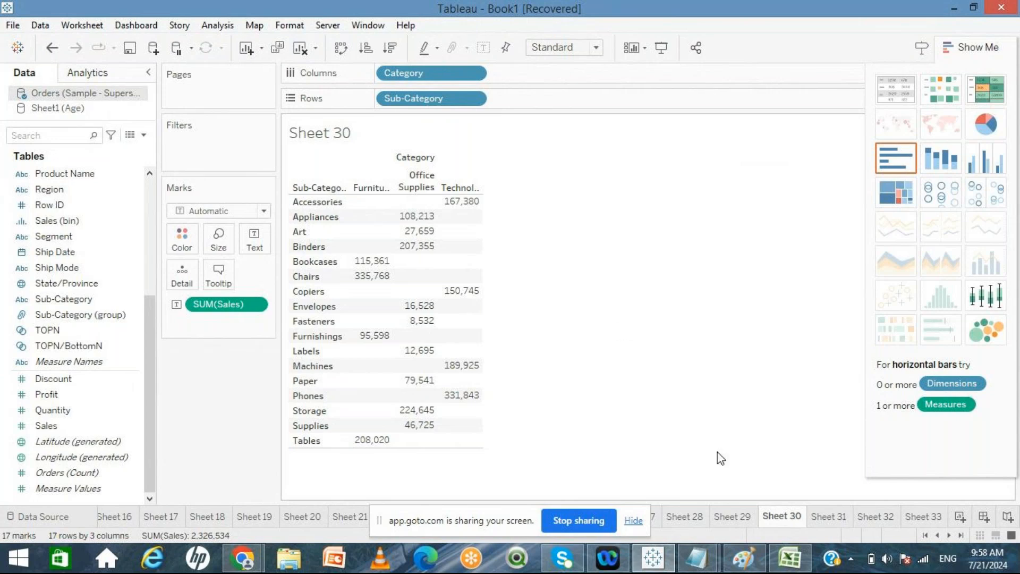
{"action": "left_click", "coordinate": [682, 519]}
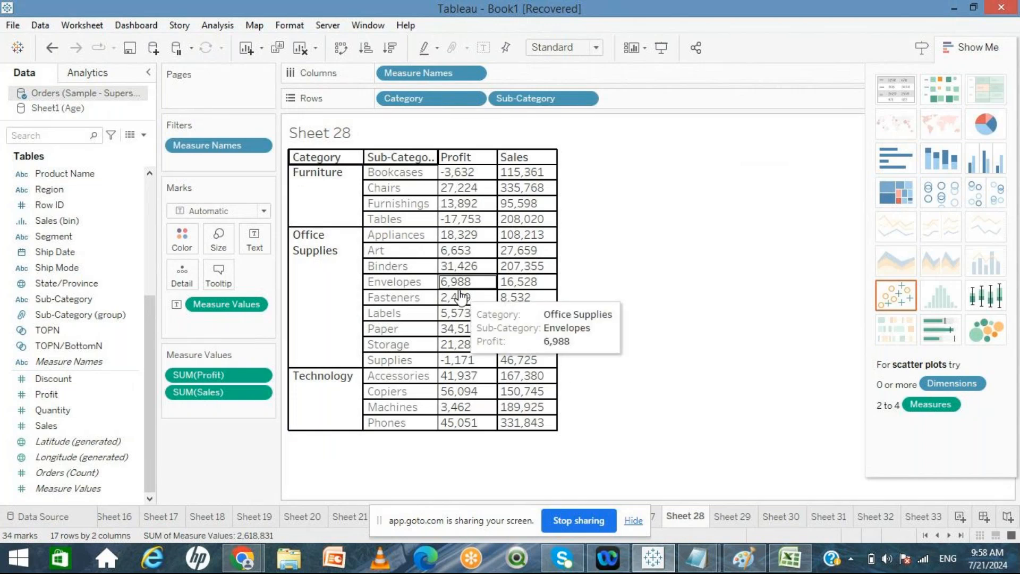
{"action": "left_click", "coordinate": [738, 514]}
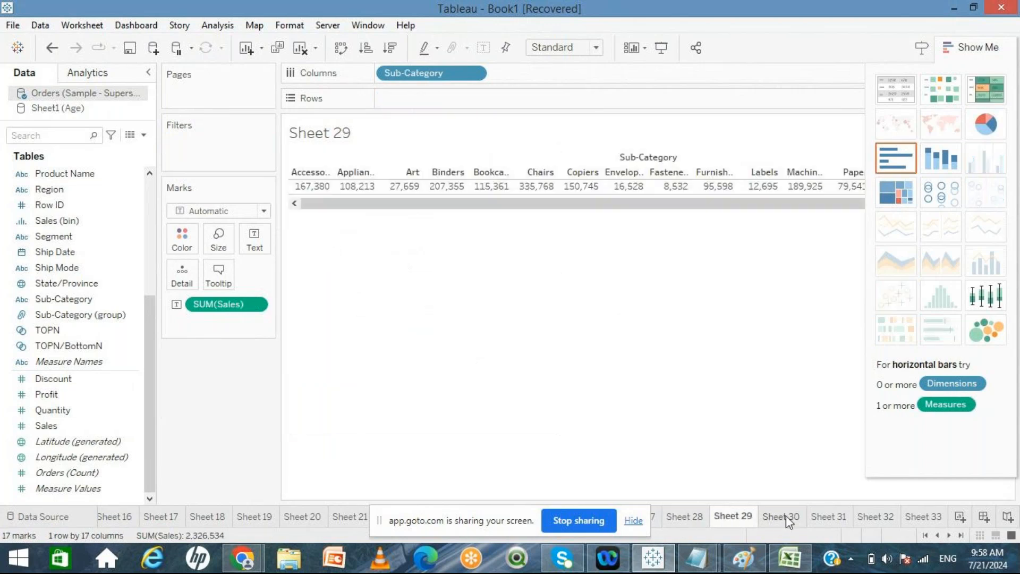
{"action": "left_click", "coordinate": [785, 515]}
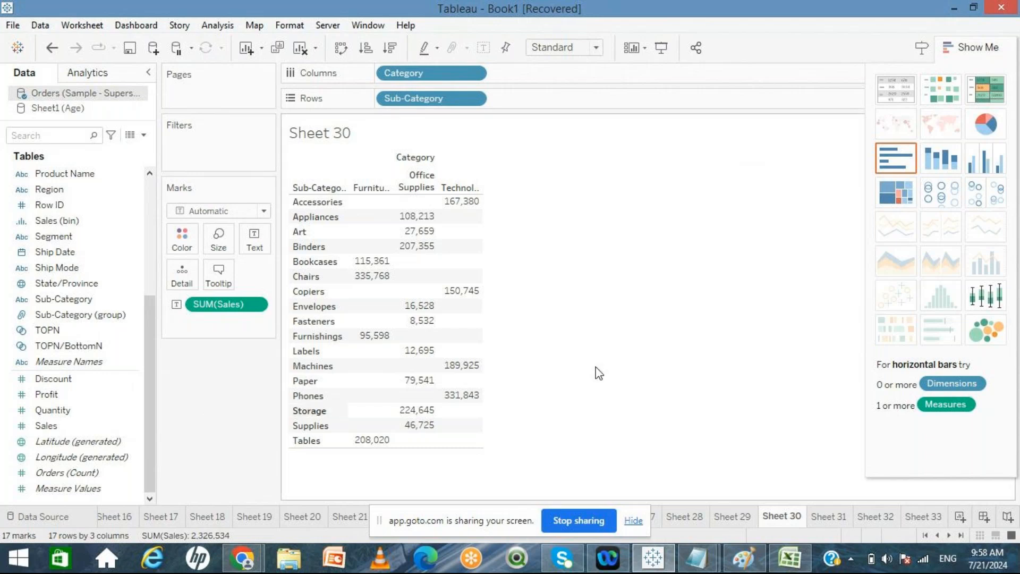
{"action": "left_click", "coordinate": [830, 518]}
{"action": "left_click", "coordinate": [866, 520]}
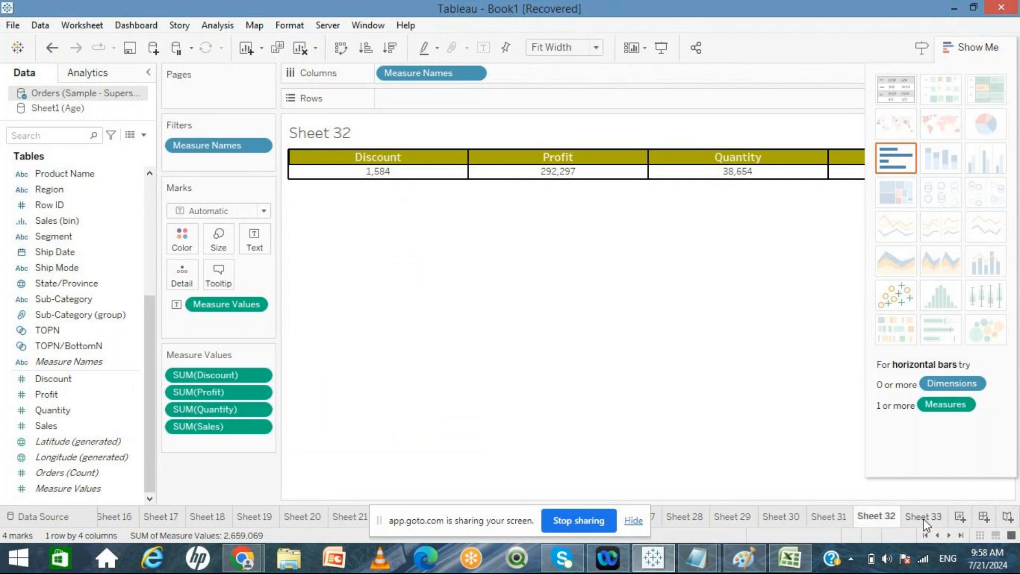
{"action": "left_click", "coordinate": [923, 518]}
Step: Add a new worksheet and build a text table of Sub-Category with SUM(Sales)
{"action": "left_click", "coordinate": [959, 518]}
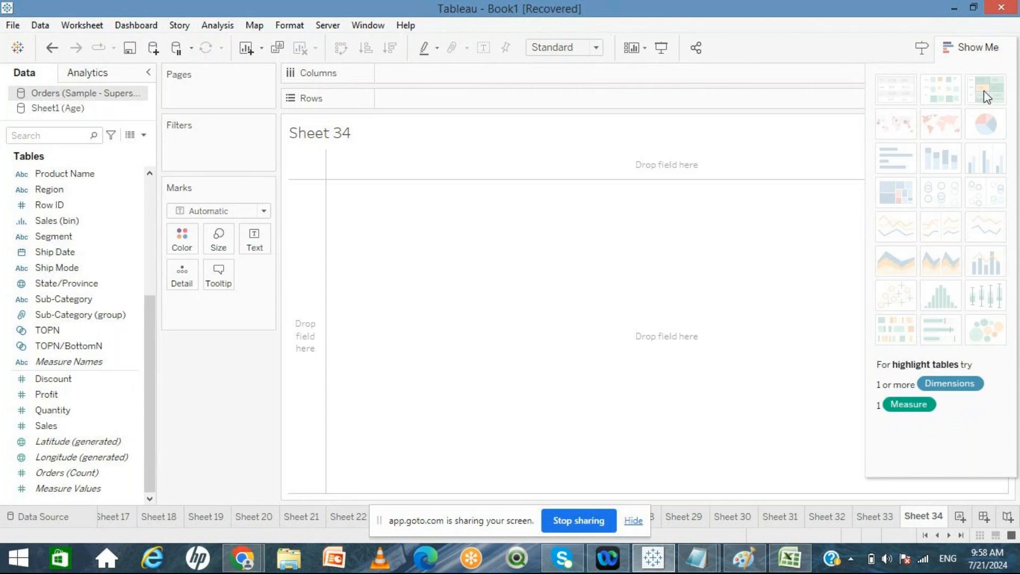
{"action": "left_click", "coordinate": [671, 524]}
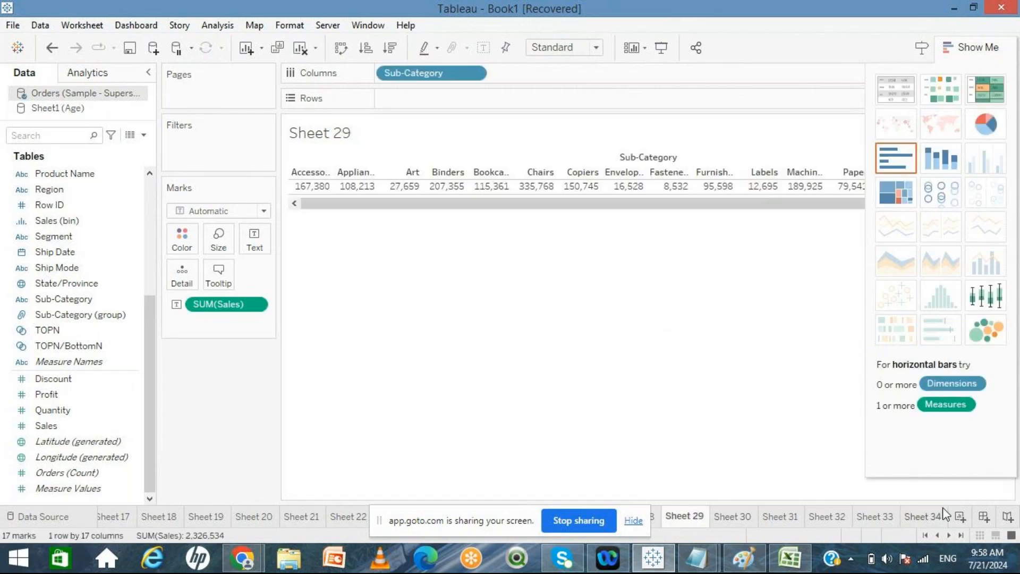
{"action": "left_click", "coordinate": [923, 514]}
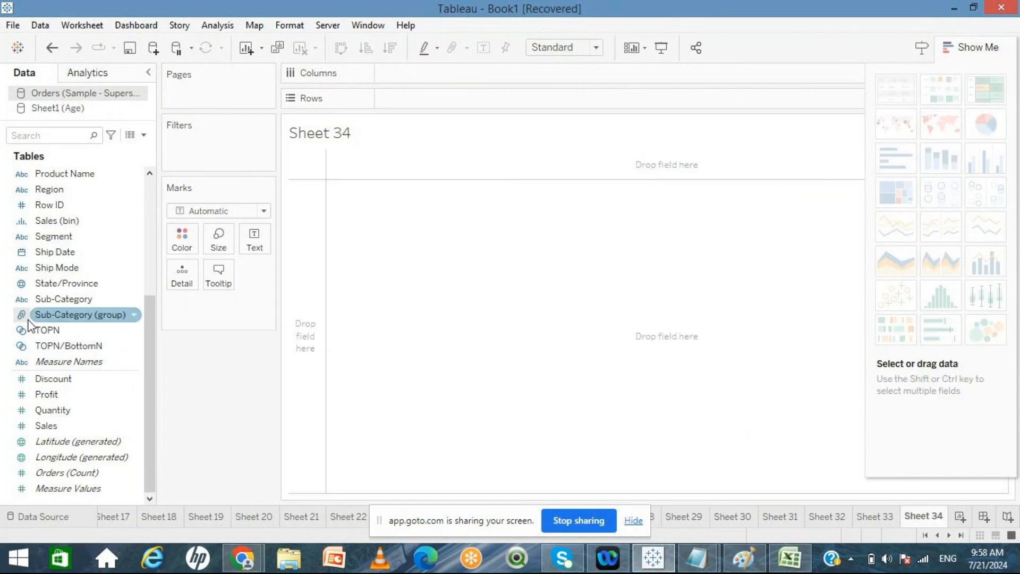
{"action": "double_click", "coordinate": [43, 300]}
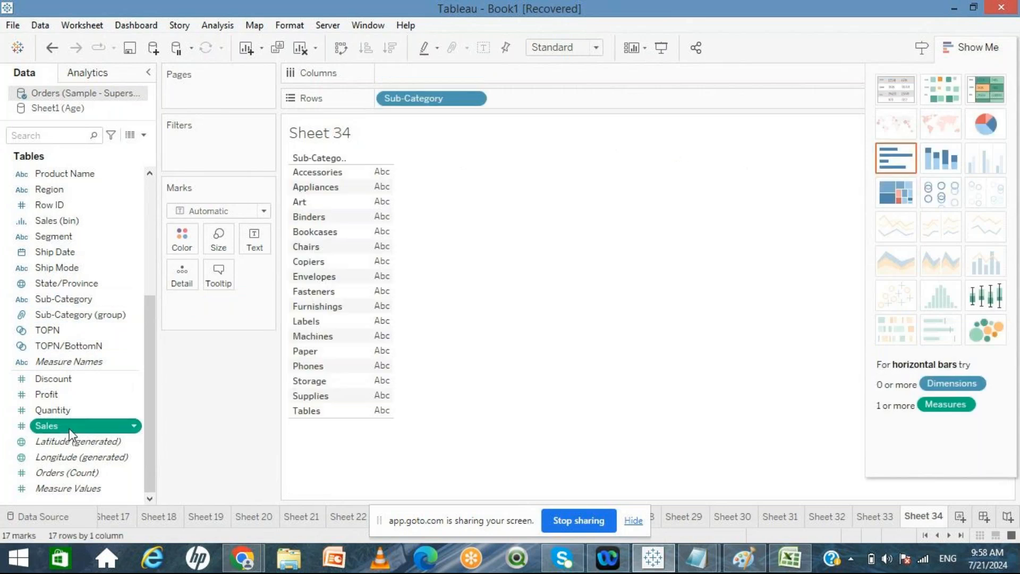
{"action": "double_click", "coordinate": [69, 426]}
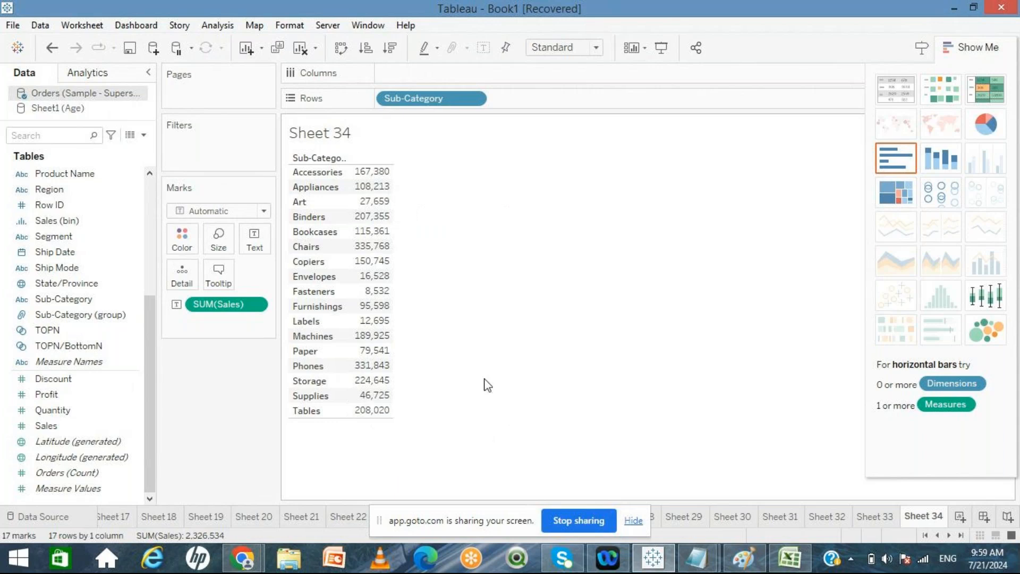
Step: Try the highlight table chart type and a descending sales sort, then return to the plain text table
{"action": "left_click", "coordinate": [985, 83]}
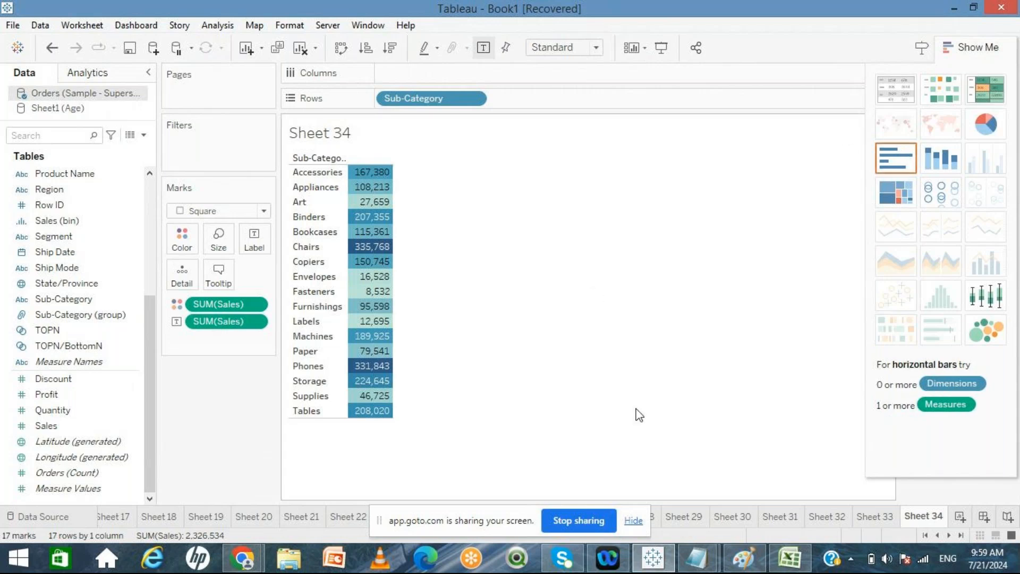
{"action": "left_click", "coordinate": [897, 97]}
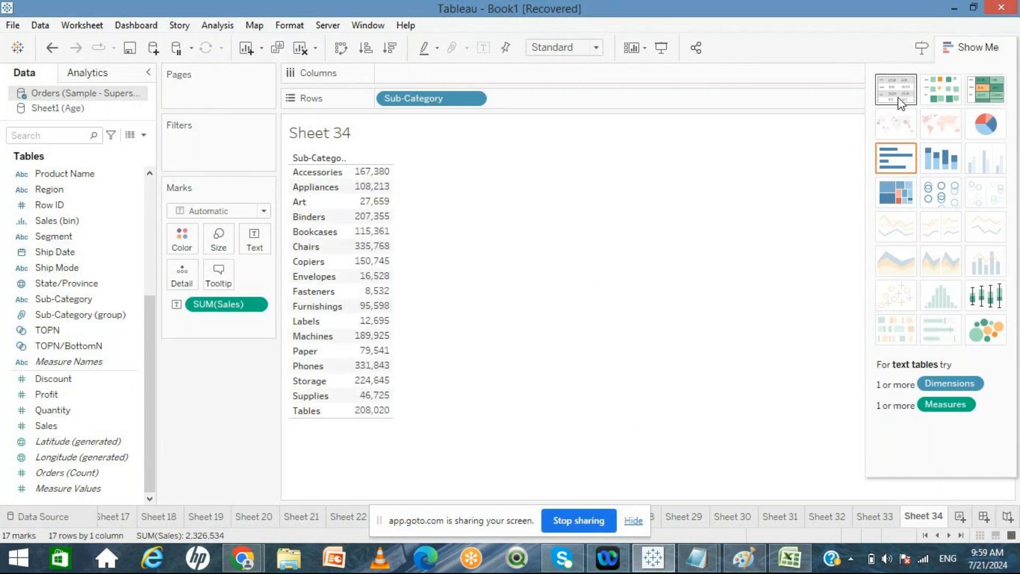
{"action": "left_click", "coordinate": [981, 89]}
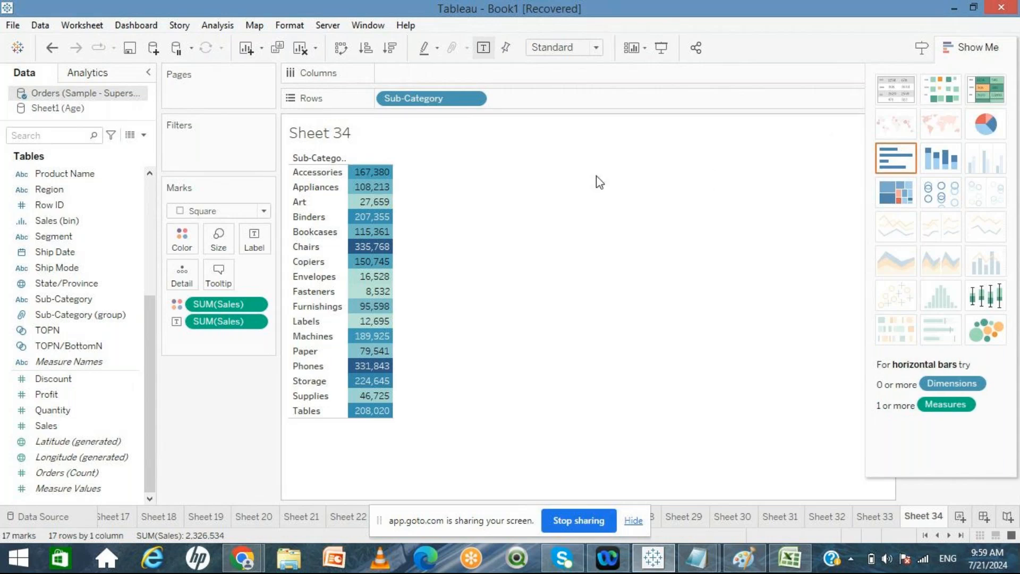
{"action": "left_click", "coordinate": [390, 48]}
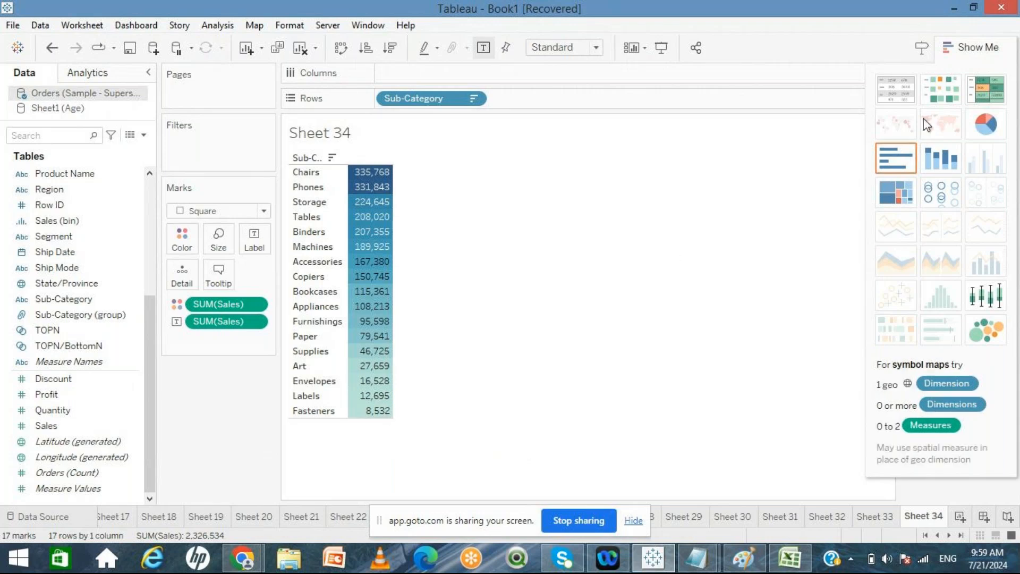
{"action": "left_click", "coordinate": [898, 91]}
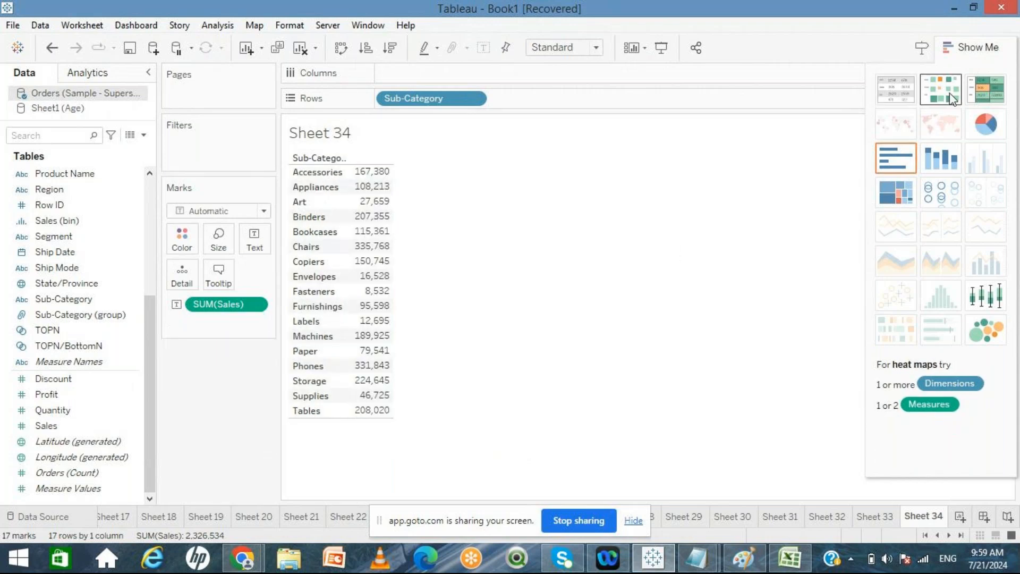
Step: Convert the Sub-Category sales table into a highlight table and sort it descending by sales
{"action": "left_click", "coordinate": [970, 96]}
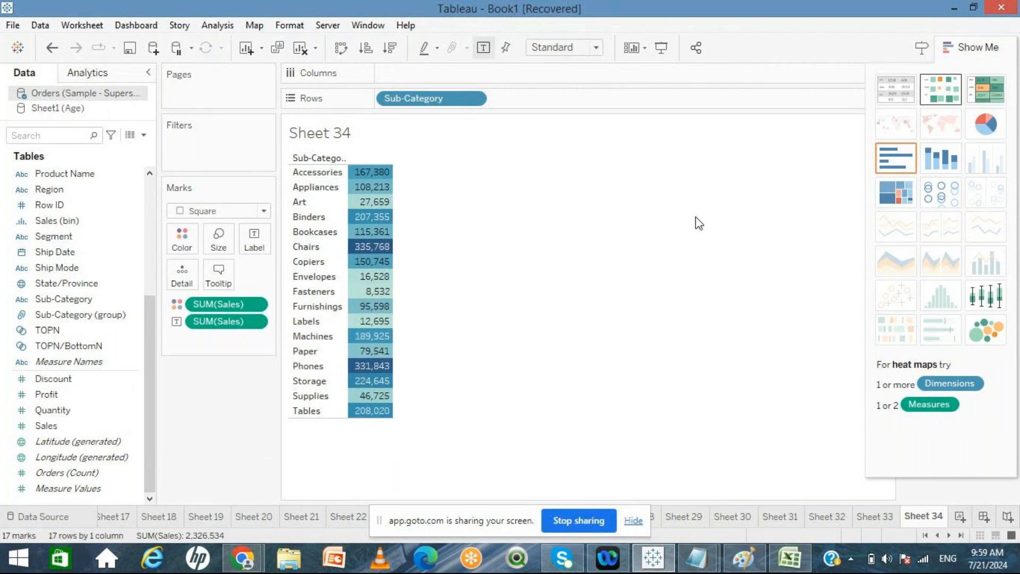
{"action": "left_click", "coordinate": [390, 47]}
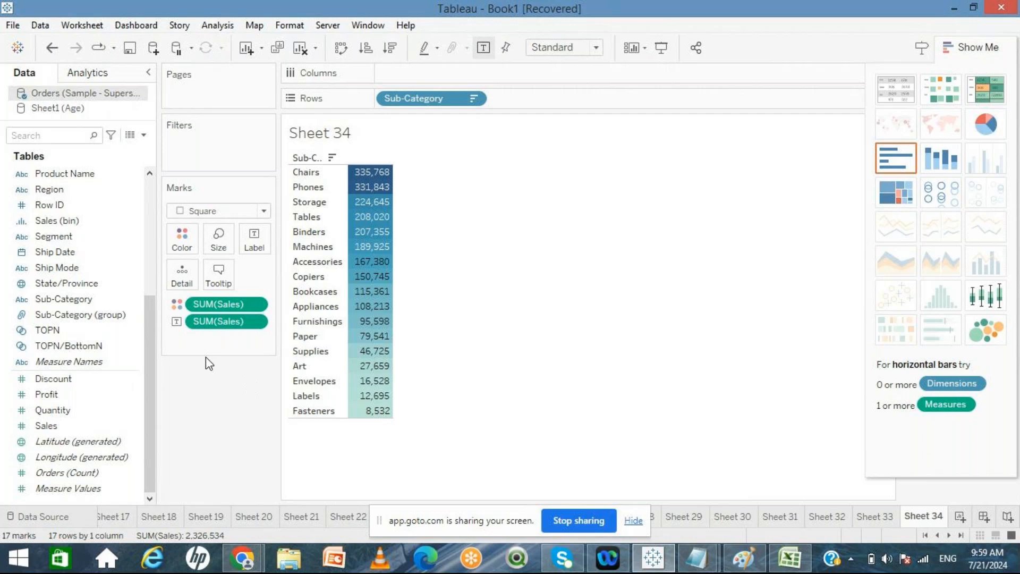
Step: Add Category to Rows ahead of Sub-Category to group the highlight table by category
{"action": "left_click", "coordinate": [148, 195]}
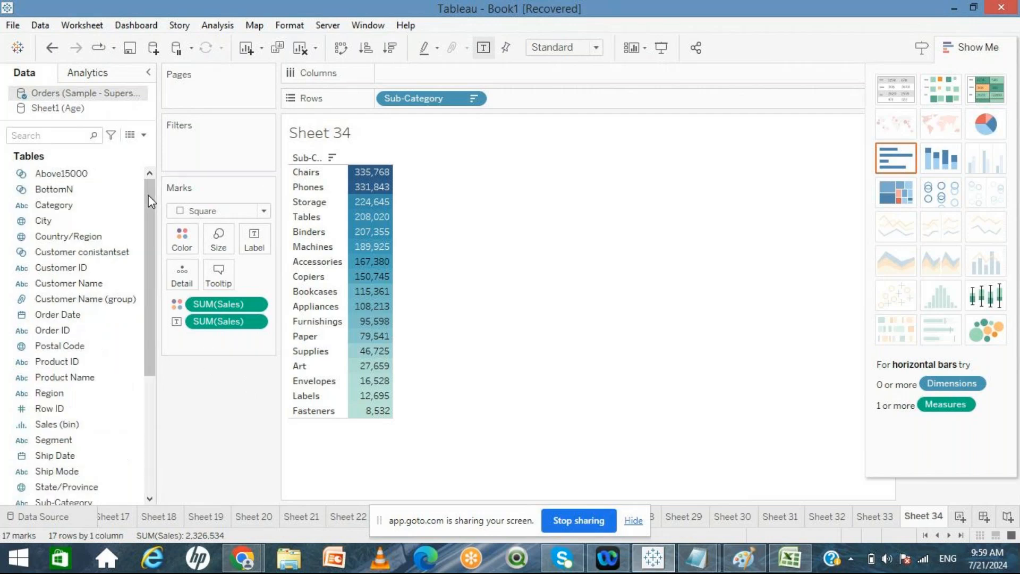
{"action": "left_click", "coordinate": [79, 206]}
{"action": "left_click_drag", "start_coordinate": [79, 208], "coordinate": [376, 99]}
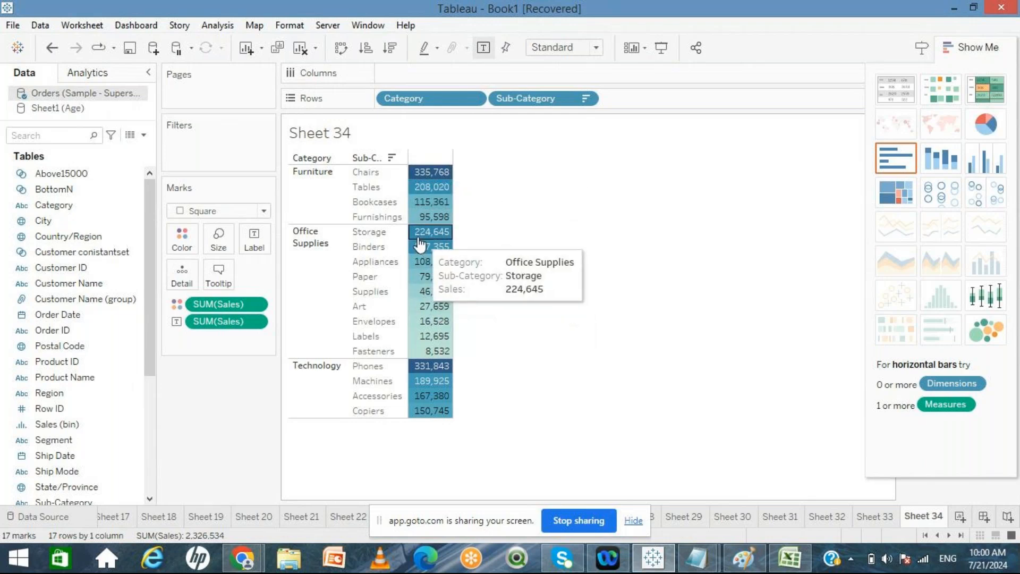
{"action": "mouse_move", "coordinate": [435, 238]}
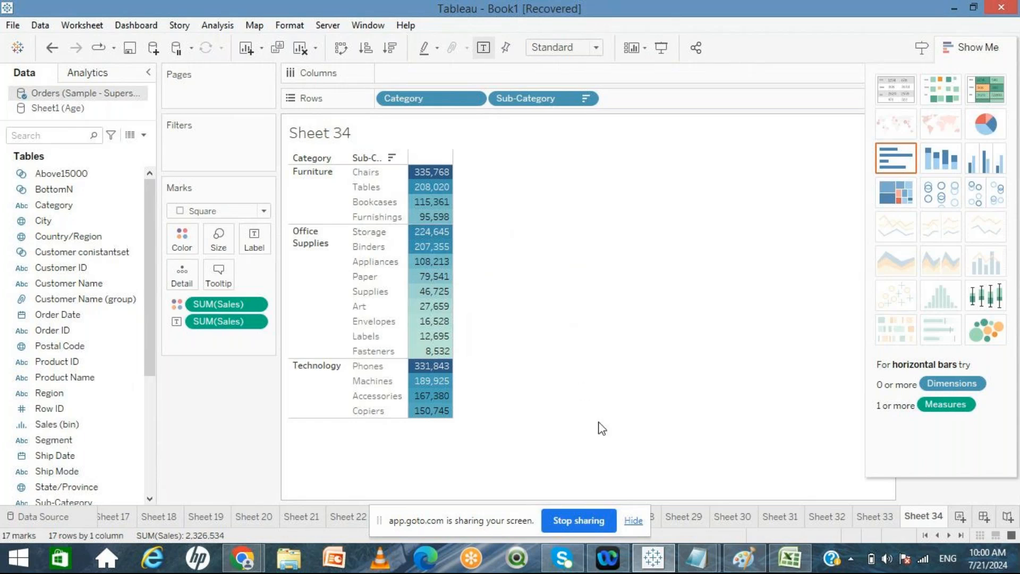
Step: Add a new blank worksheet and browse the dimension fields in the data pane
{"action": "left_click", "coordinate": [959, 517]}
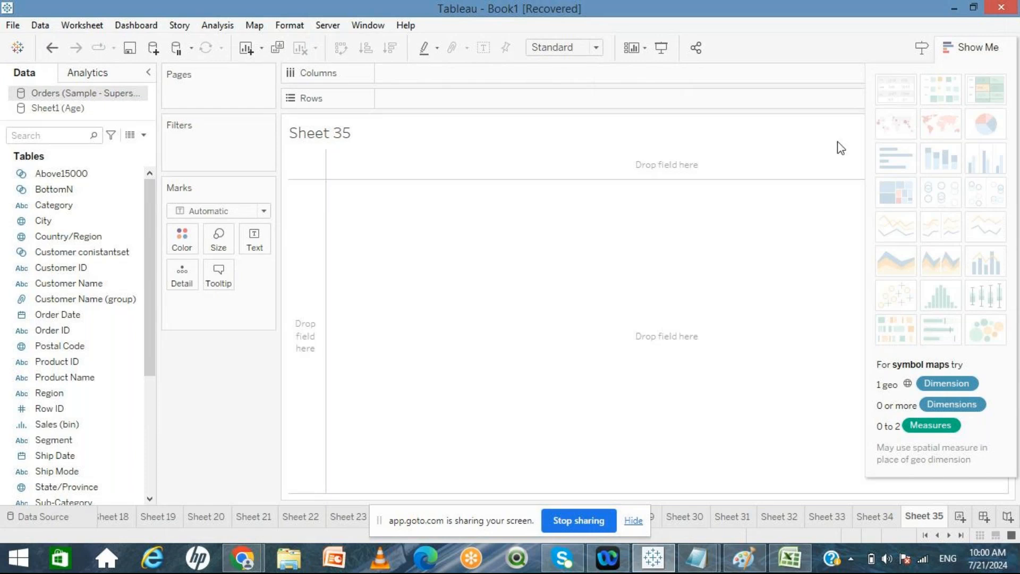
{"action": "left_click", "coordinate": [84, 255]}
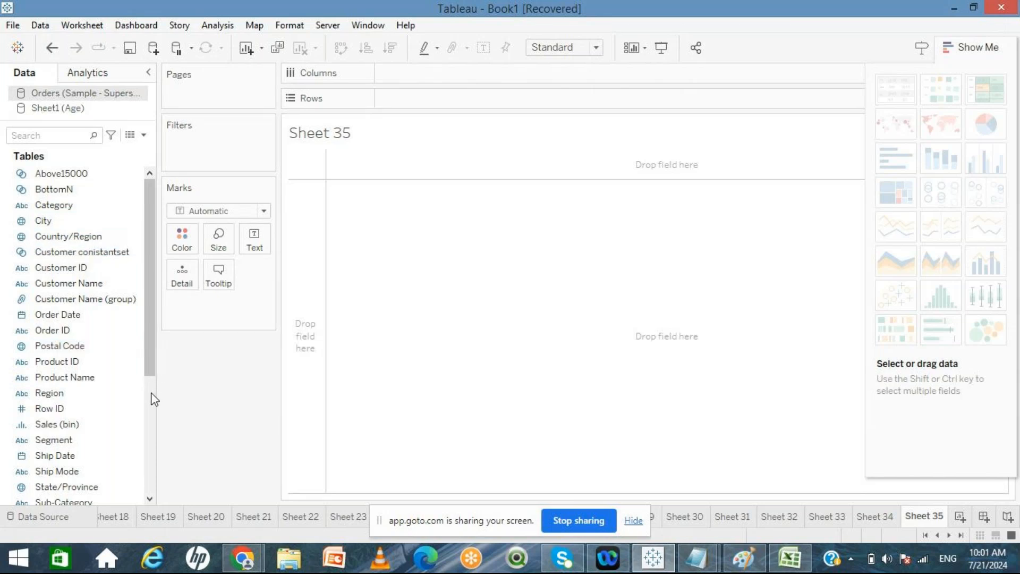
{"action": "left_click", "coordinate": [50, 221]}
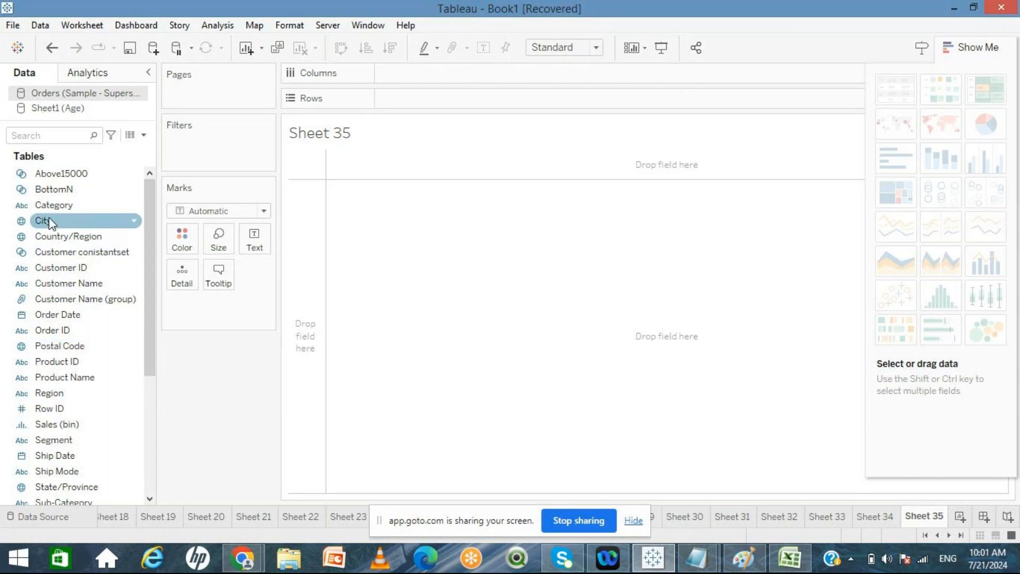
{"action": "left_click", "coordinate": [51, 236]}
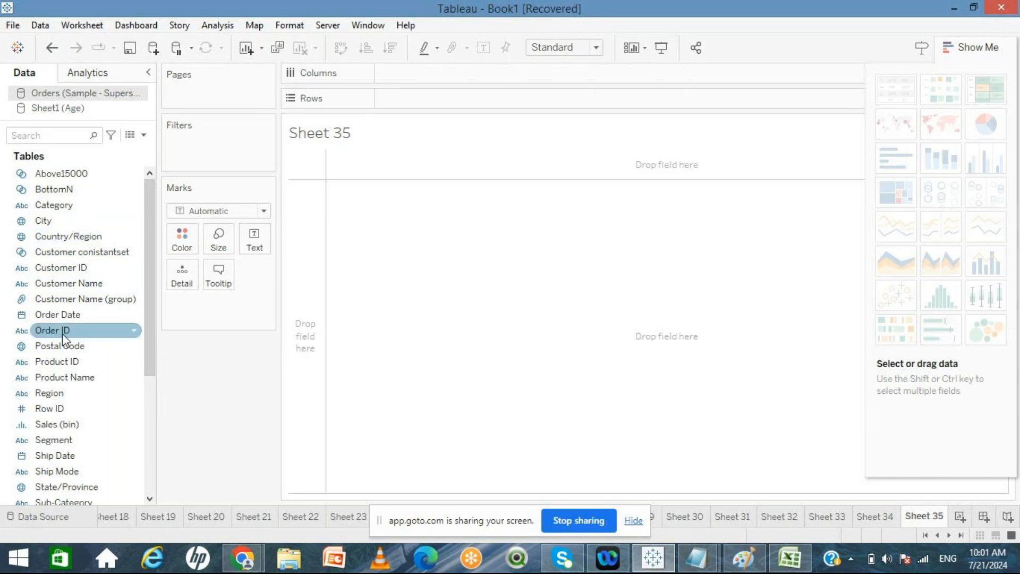
{"action": "left_click", "coordinate": [76, 488]}
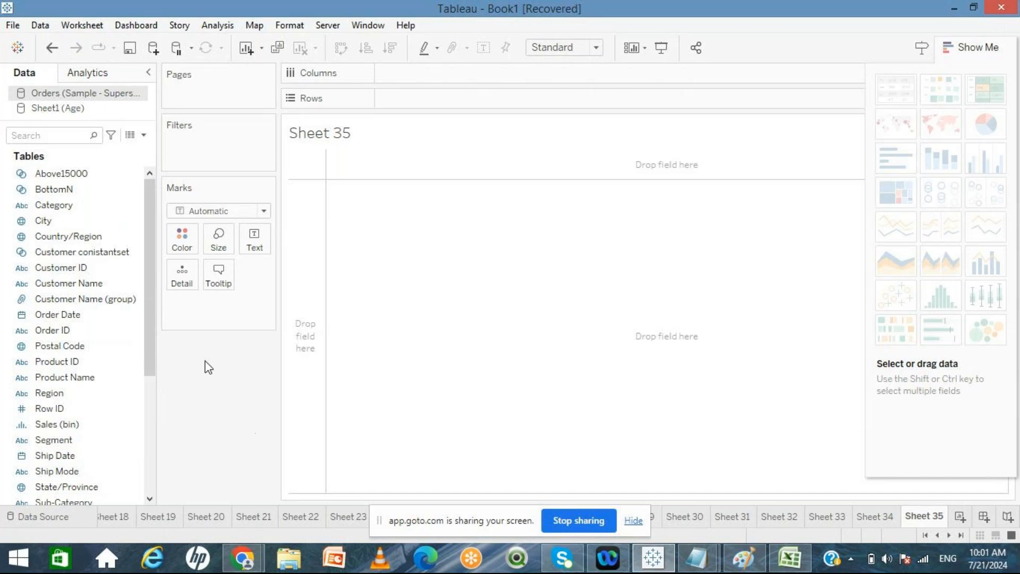
{"action": "left_click", "coordinate": [52, 226]}
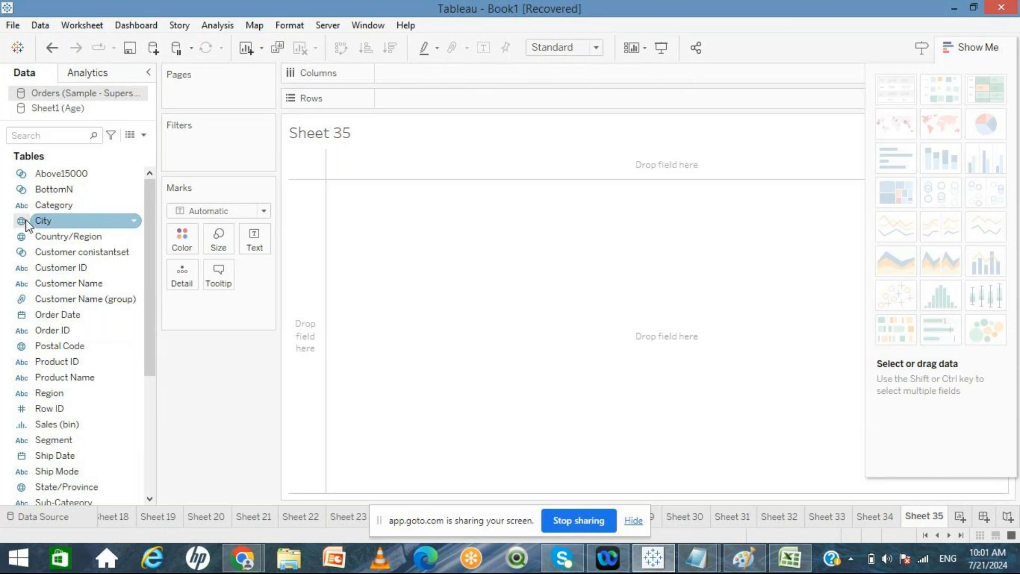
{"action": "left_click", "coordinate": [25, 237]}
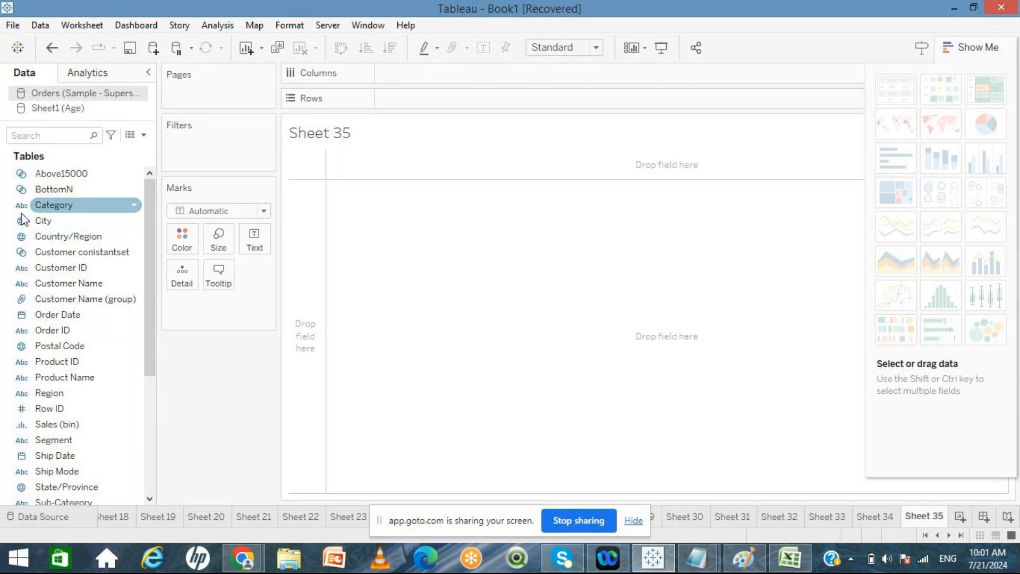
{"action": "left_click", "coordinate": [152, 399]}
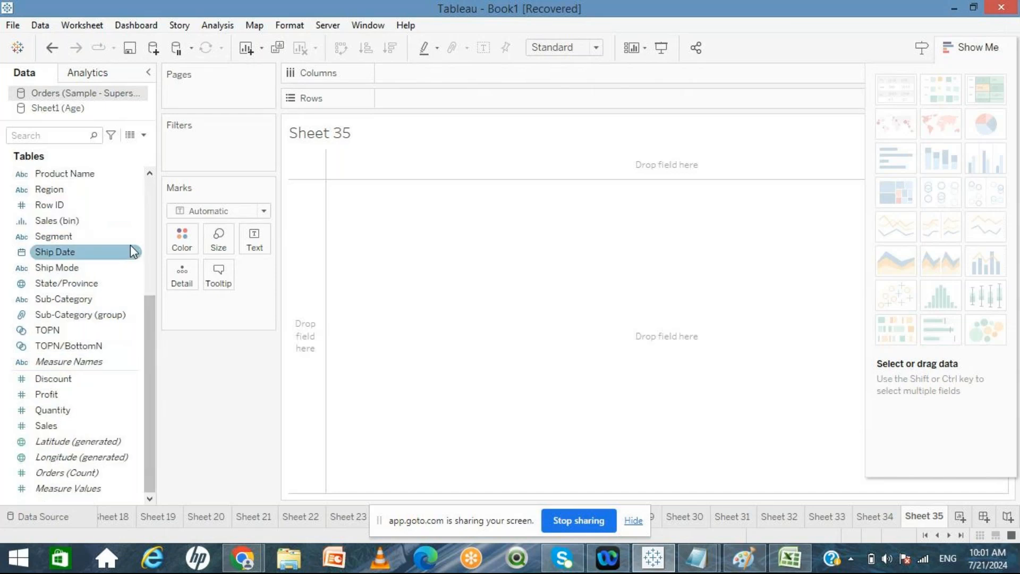
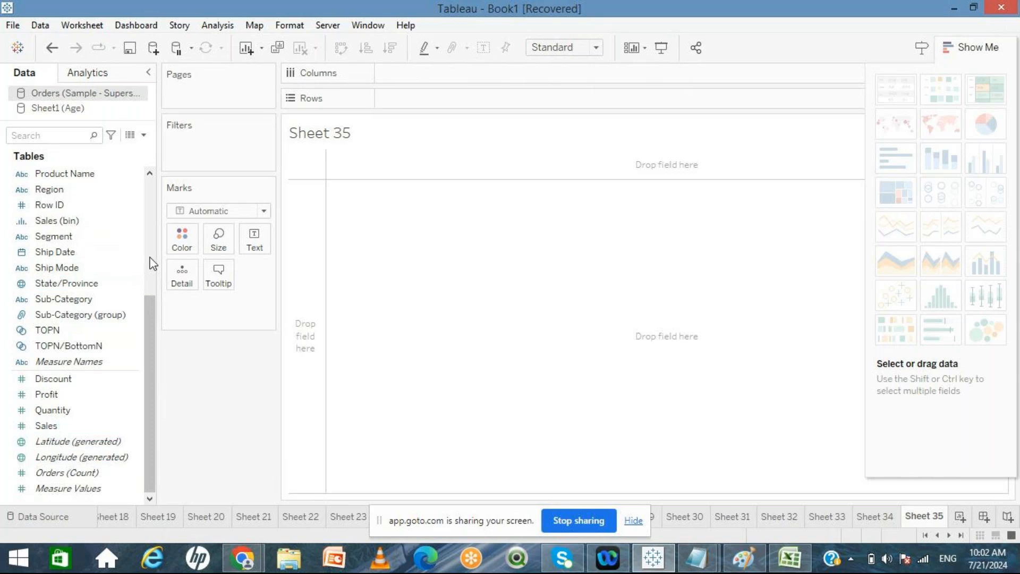
Step: Add State/Province to the empty sheet to generate a symbol map
{"action": "left_click", "coordinate": [69, 282]}
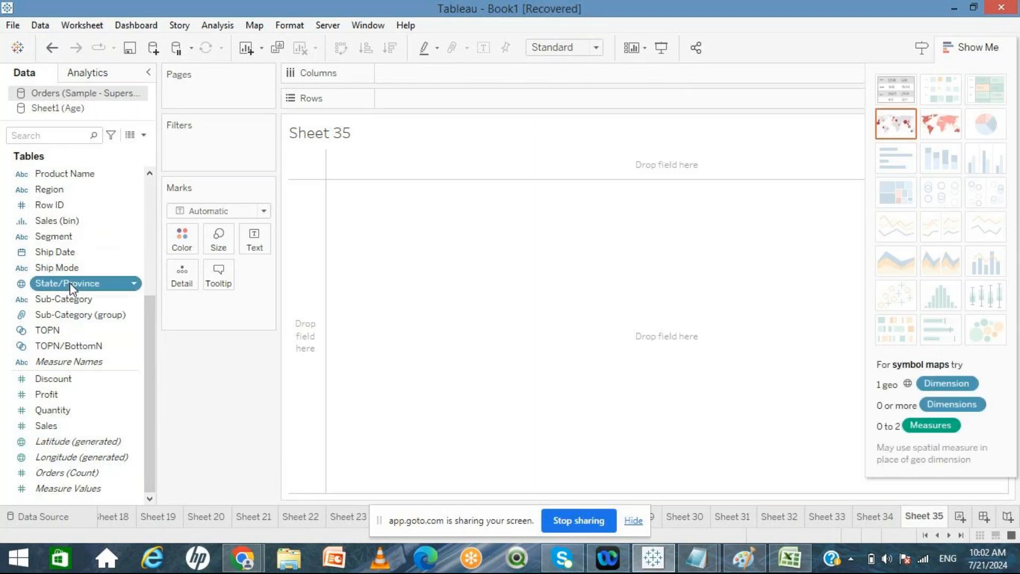
{"action": "double_click", "coordinate": [69, 283]}
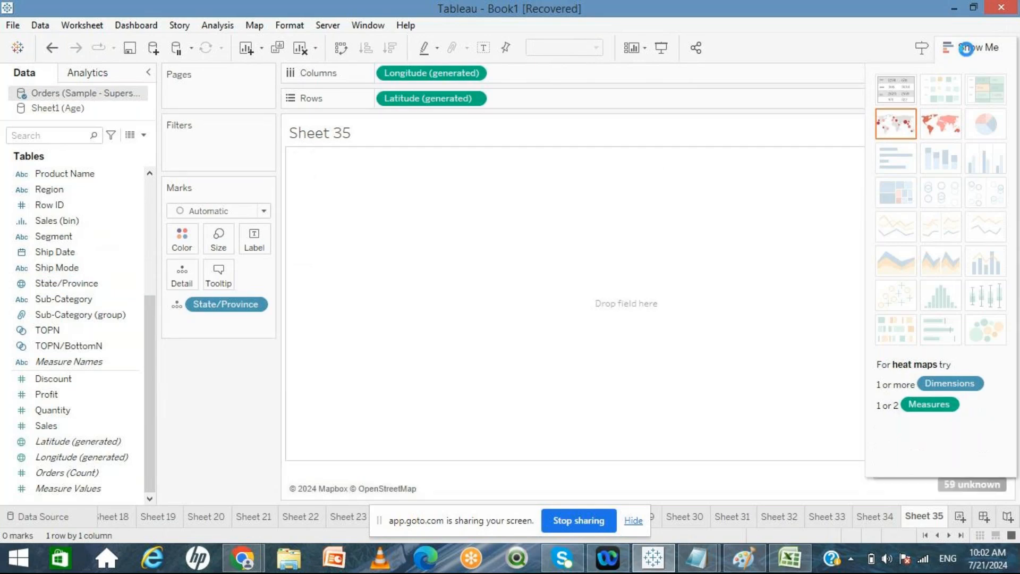
{"action": "left_click", "coordinate": [967, 47]}
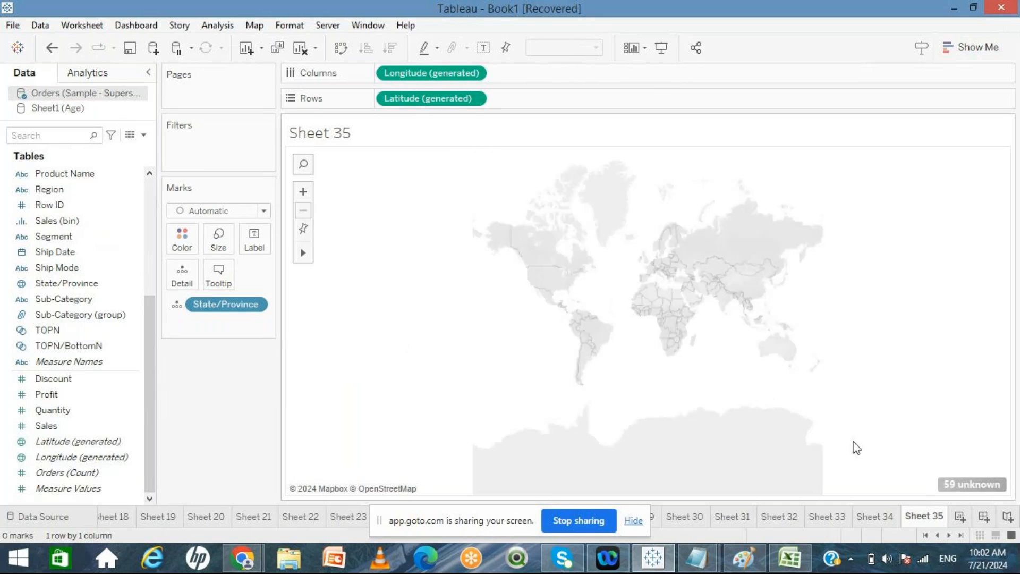
Step: Fix the unknown locations by taking the country from the Country/Region field instead of the fixed India
{"action": "left_click", "coordinate": [964, 485]}
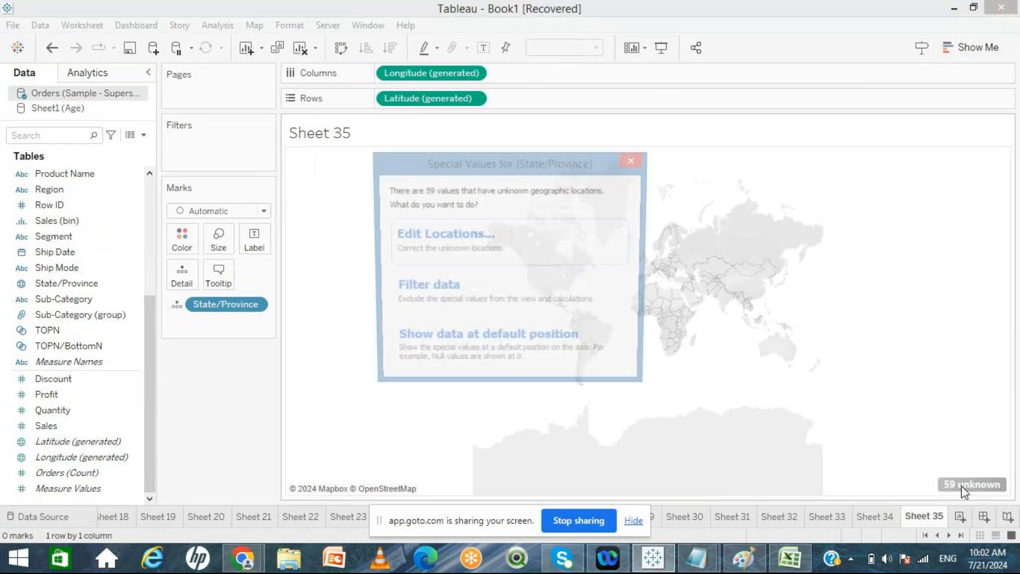
{"action": "left_click", "coordinate": [510, 251]}
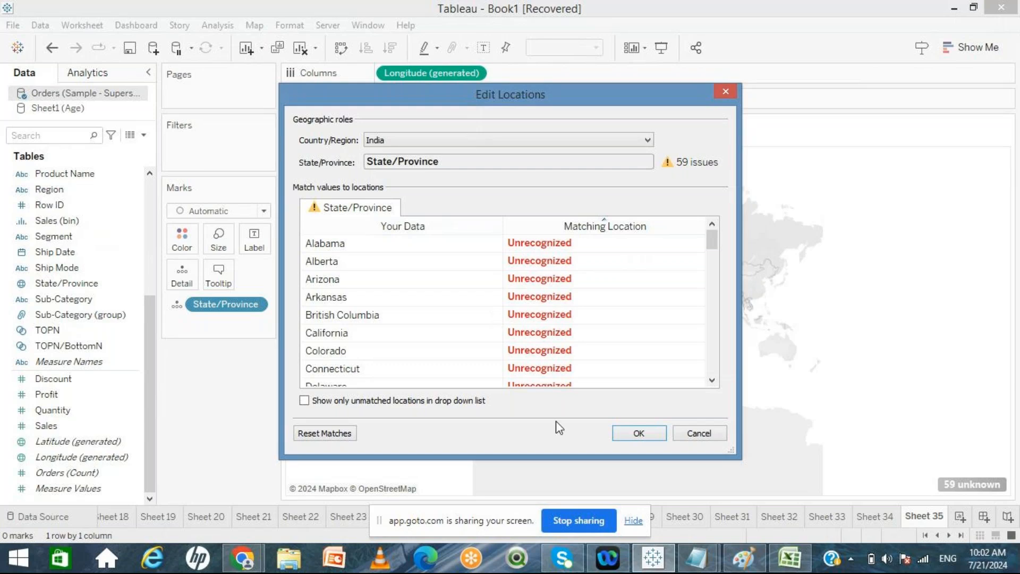
{"action": "left_click", "coordinate": [395, 140]}
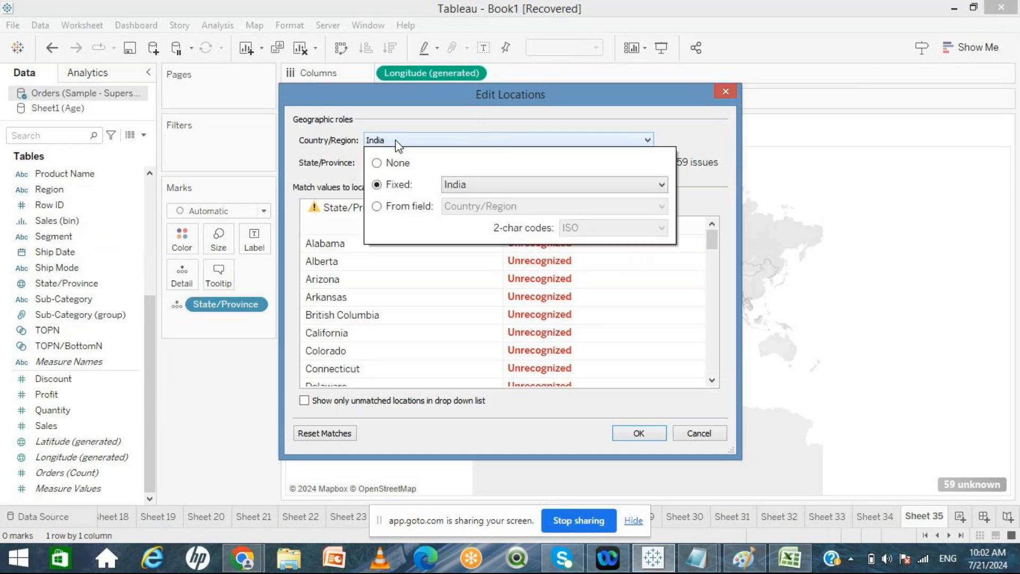
{"action": "left_click", "coordinate": [377, 206]}
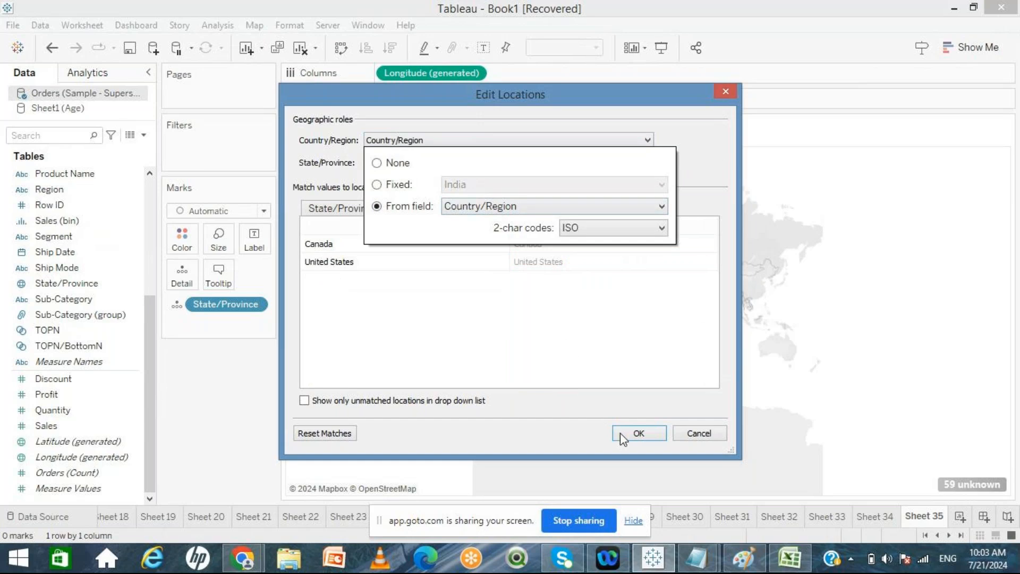
{"action": "left_click", "coordinate": [639, 433]}
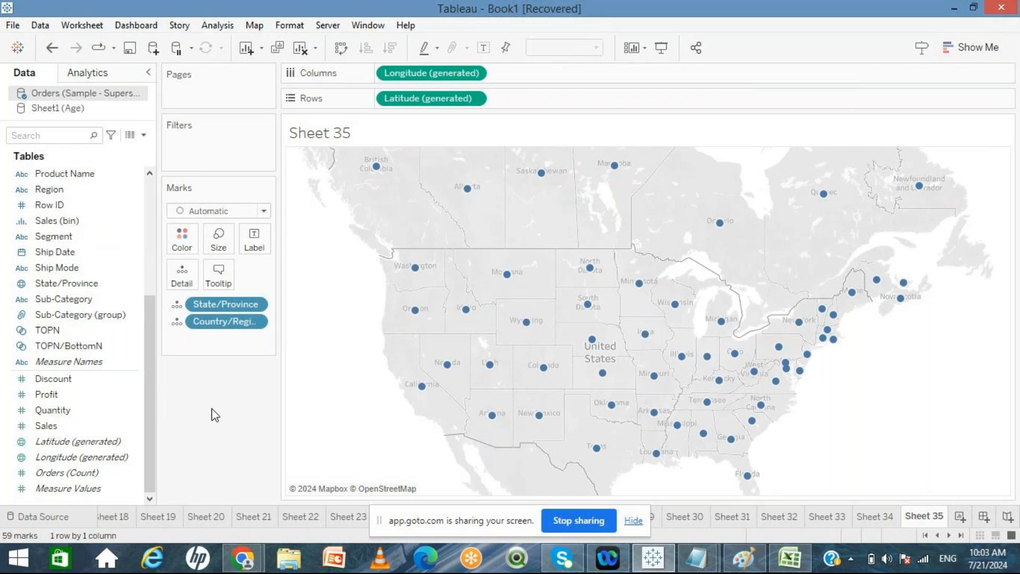
Step: Inspect the geographic role assigned to the State/Province field
{"action": "right_click", "coordinate": [75, 287]}
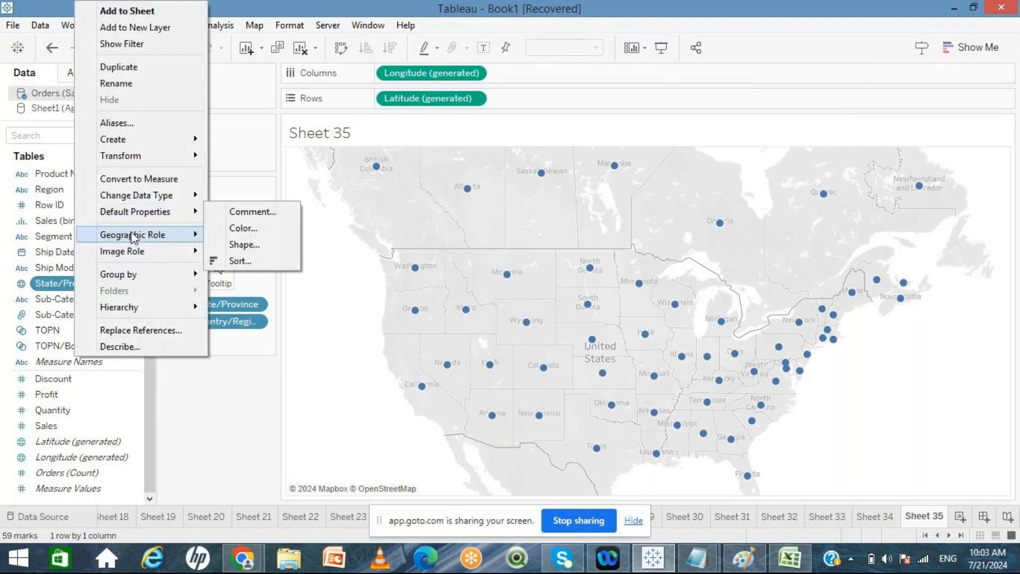
{"action": "mouse_move", "coordinate": [134, 239]}
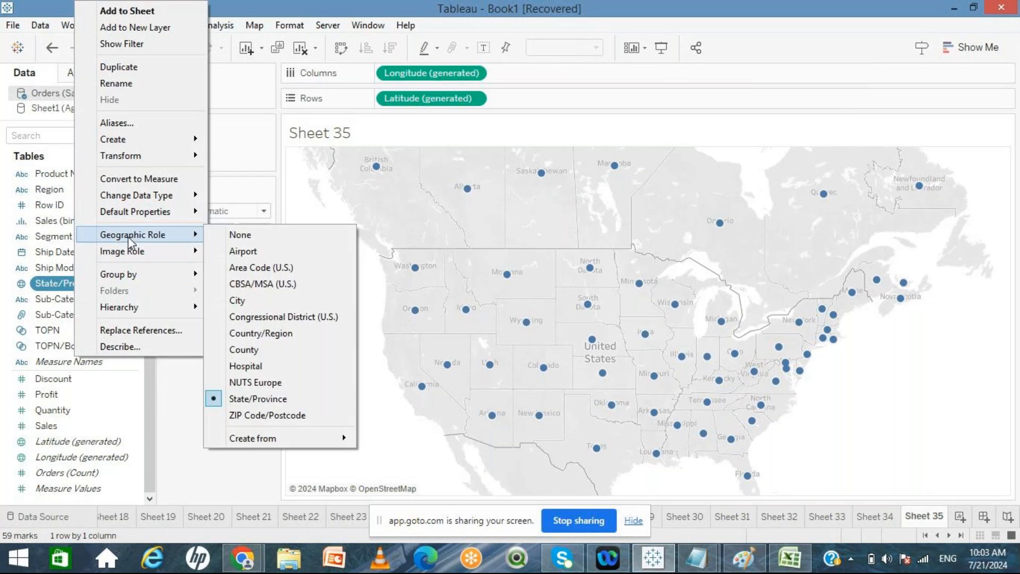
{"action": "left_click", "coordinate": [63, 288]}
{"action": "right_click", "coordinate": [63, 285]}
{"action": "mouse_move", "coordinate": [120, 241]}
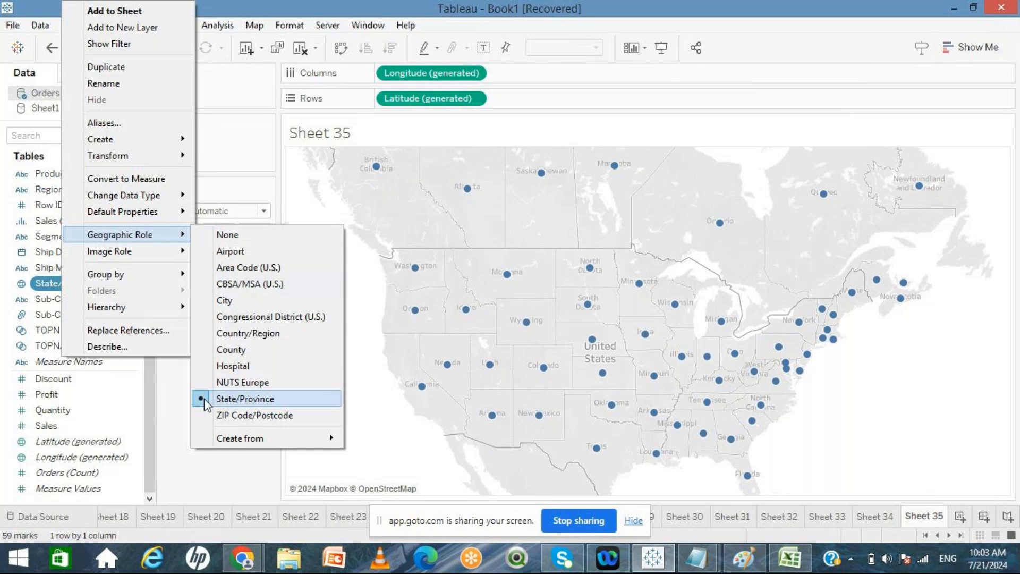
{"action": "left_click", "coordinate": [177, 406]}
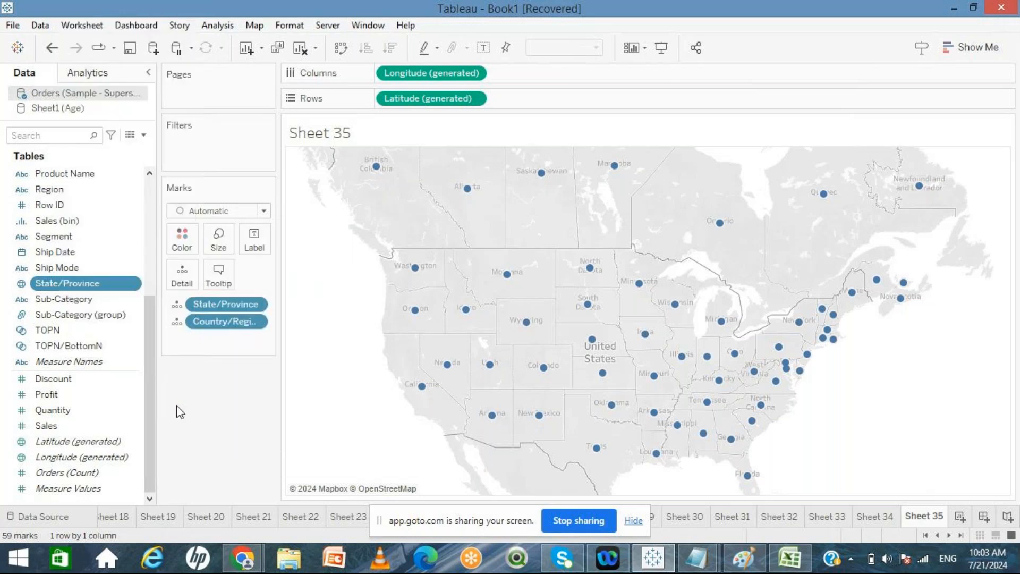
Step: Inspect the geographic roles assigned to the Postal Code and City fields
{"action": "scroll", "coordinate": [151, 223], "scroll_direction": "up", "scroll_amount": 5}
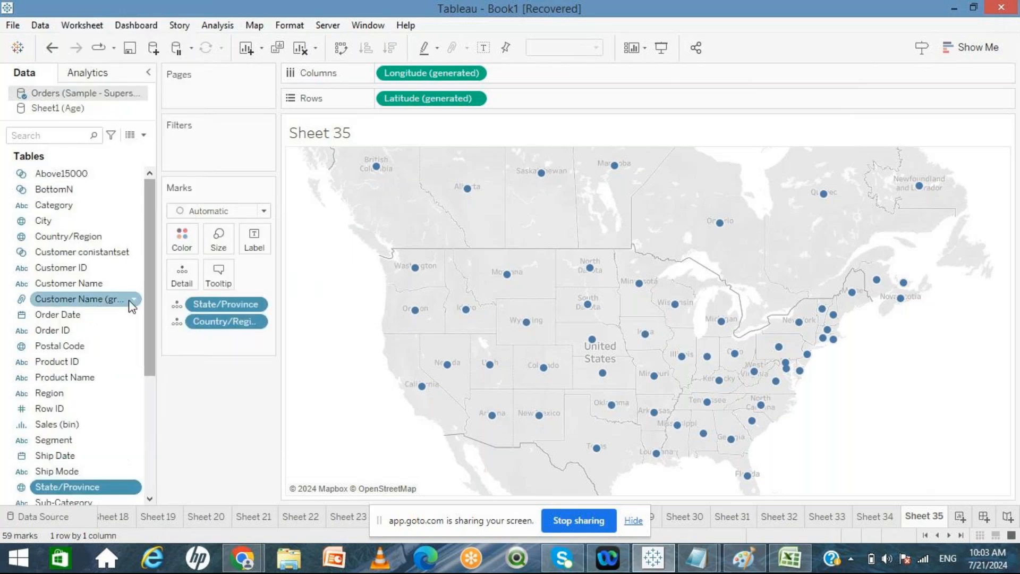
{"action": "left_click", "coordinate": [85, 343]}
{"action": "right_click", "coordinate": [85, 343]}
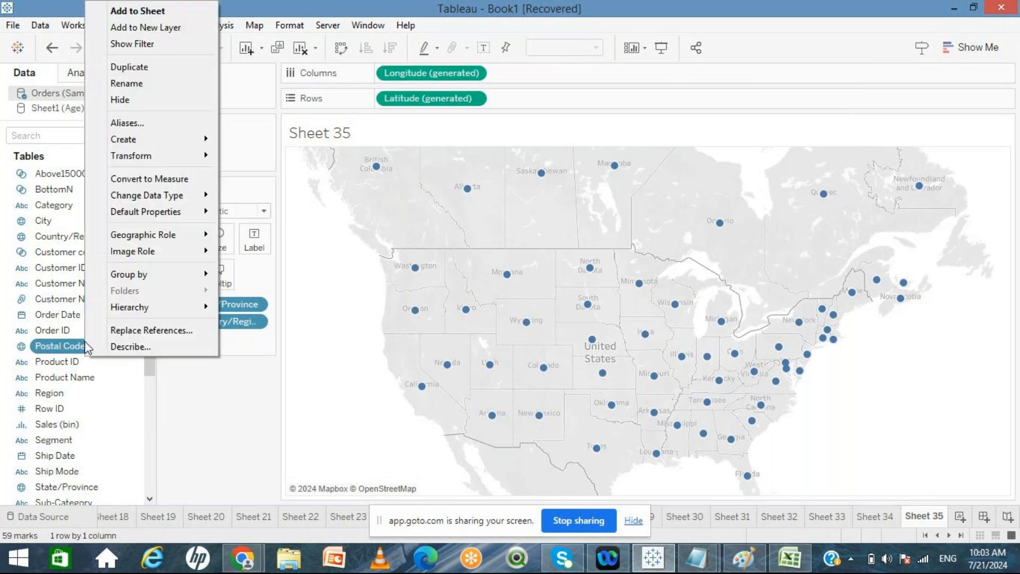
{"action": "mouse_move", "coordinate": [162, 238]}
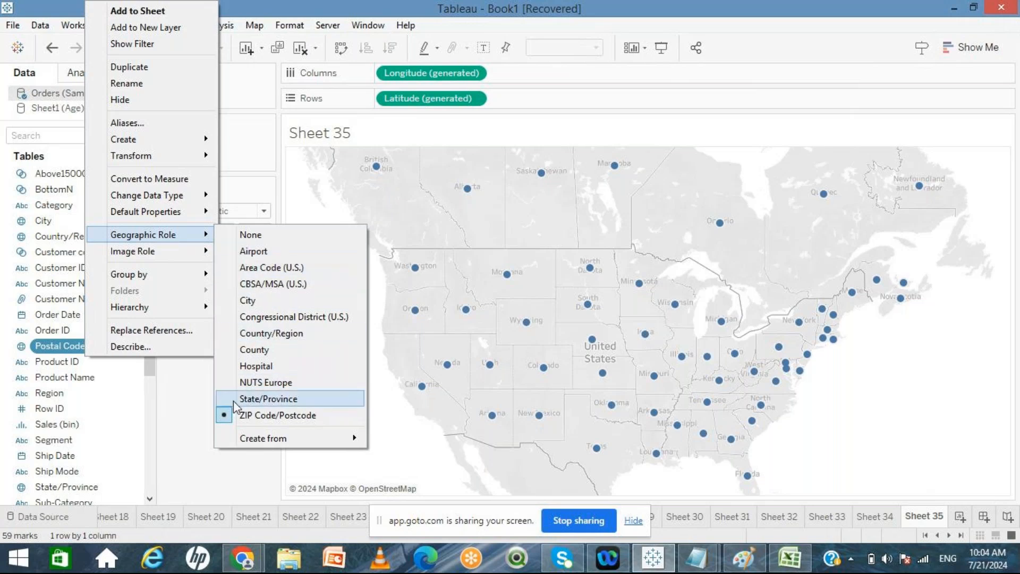
{"action": "left_click", "coordinate": [189, 445]}
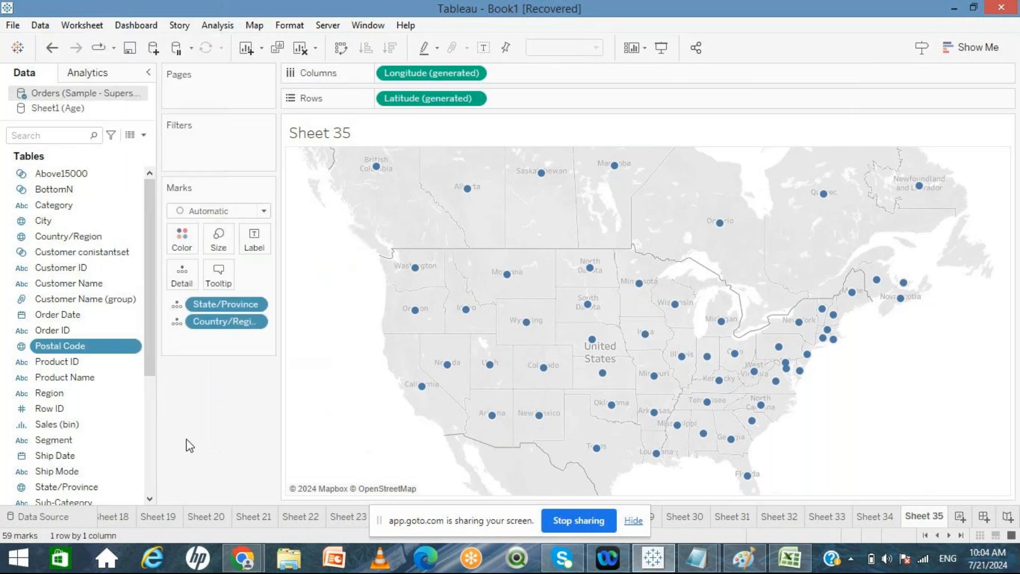
{"action": "right_click", "coordinate": [72, 348]}
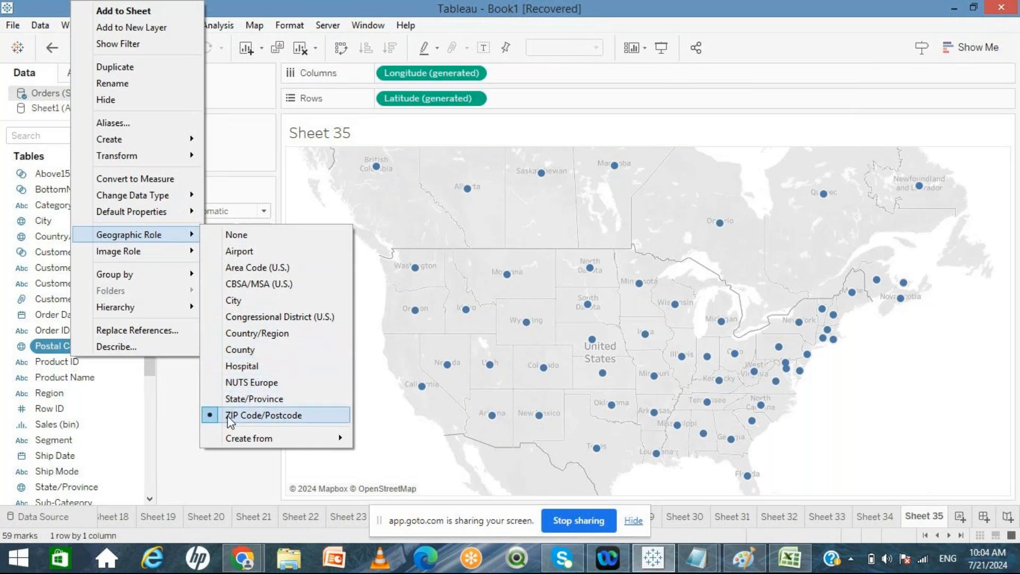
{"action": "left_click", "coordinate": [218, 302]}
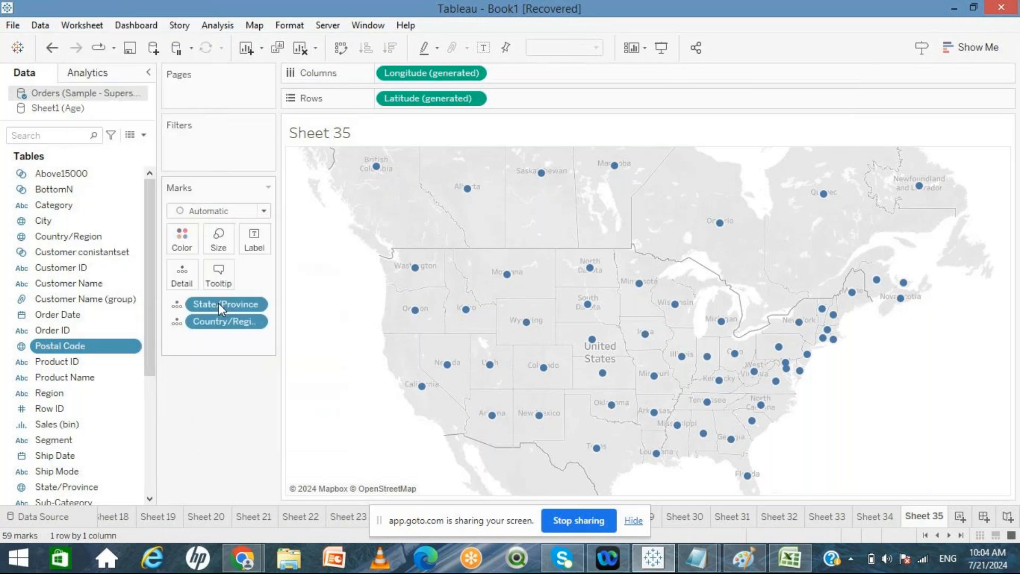
{"action": "right_click", "coordinate": [111, 354]}
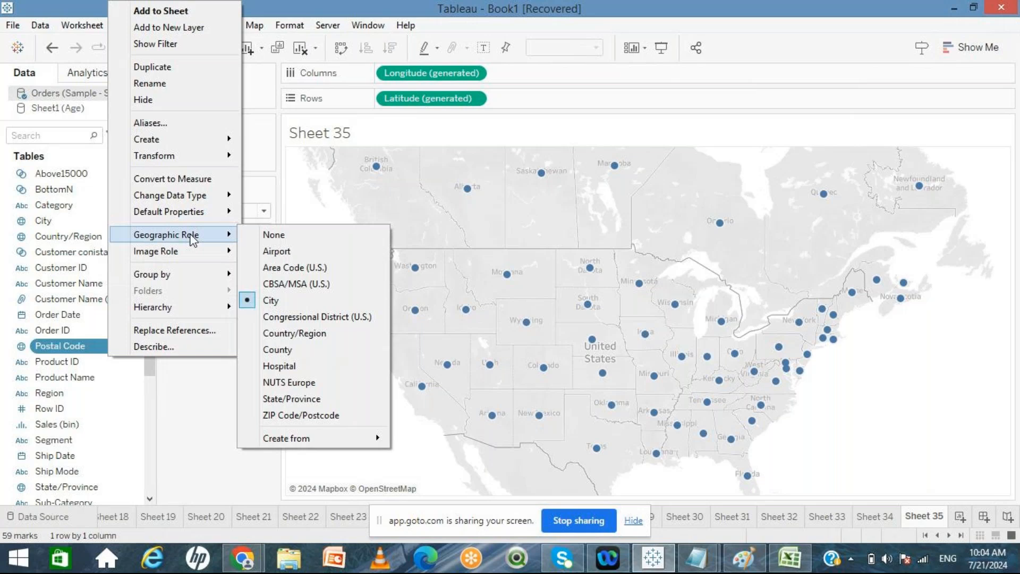
{"action": "left_click", "coordinate": [250, 416]}
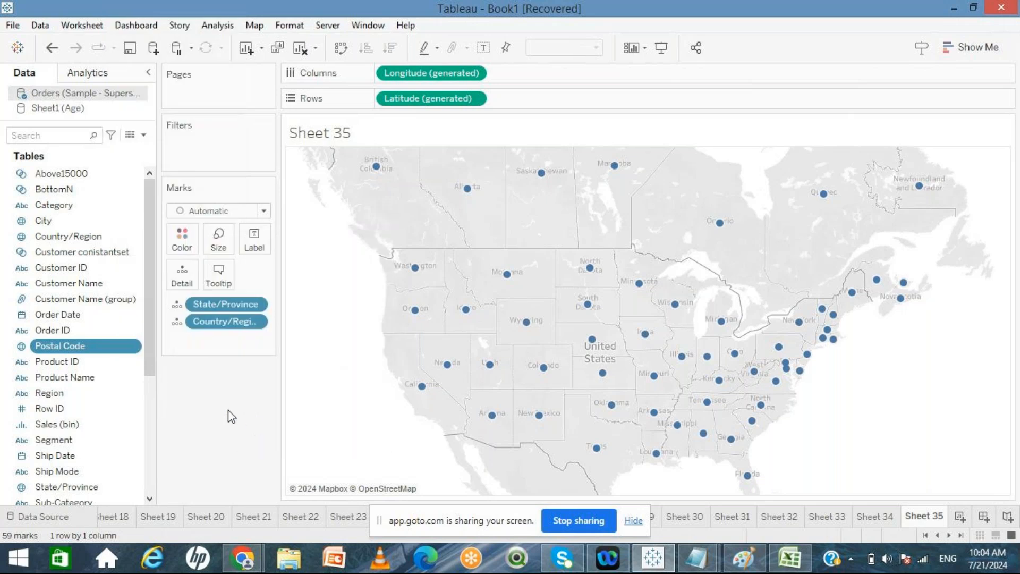
{"action": "left_click", "coordinate": [75, 223]}
{"action": "right_click", "coordinate": [72, 224]}
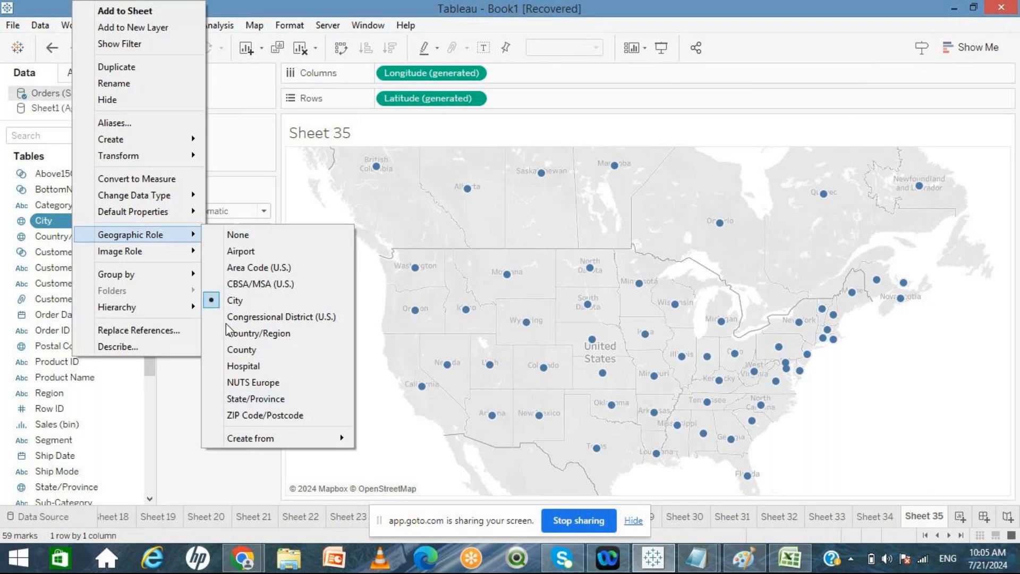
{"action": "left_click", "coordinate": [187, 383]}
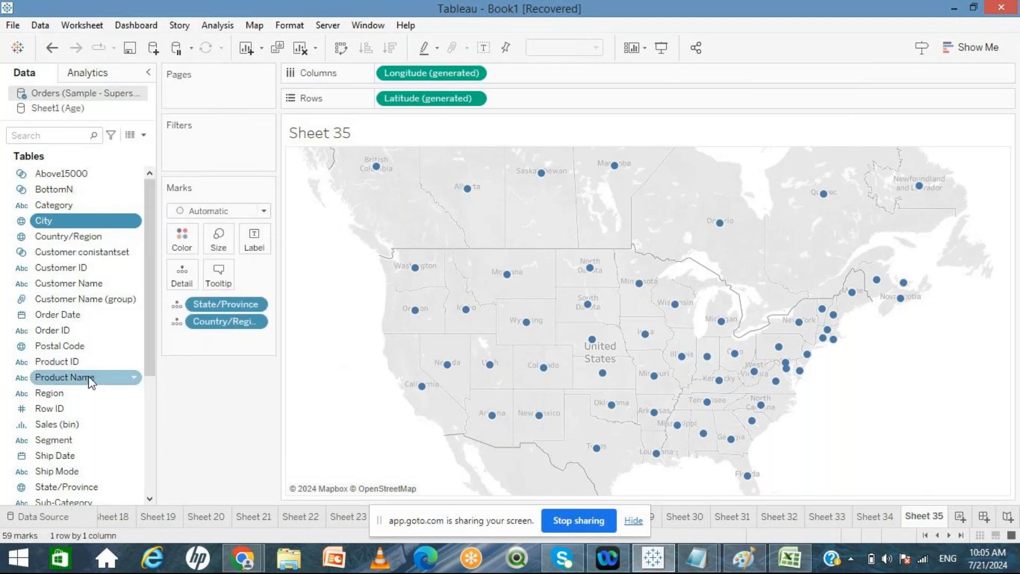
{"action": "right_click", "coordinate": [52, 346]}
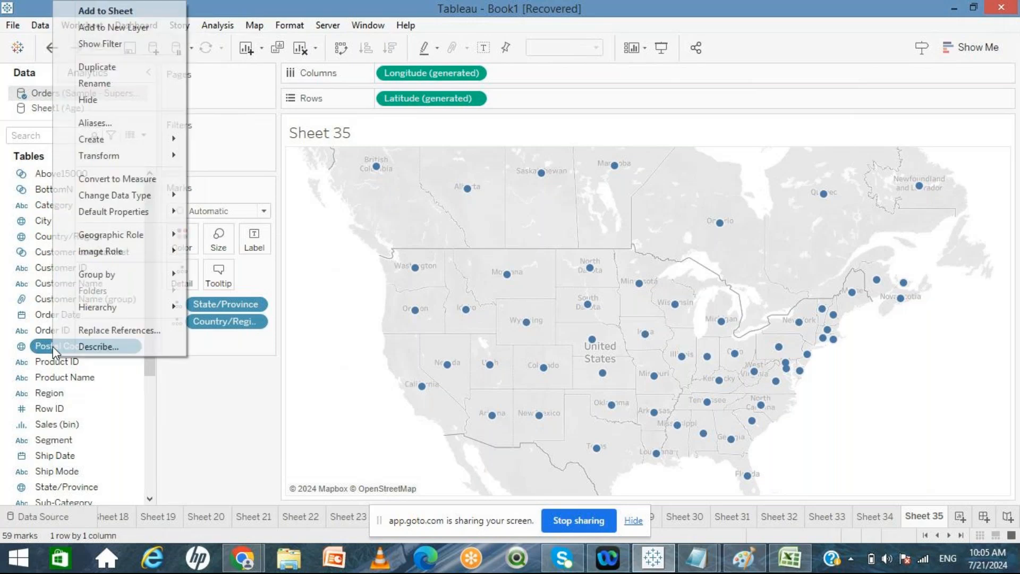
{"action": "mouse_move", "coordinate": [154, 236]}
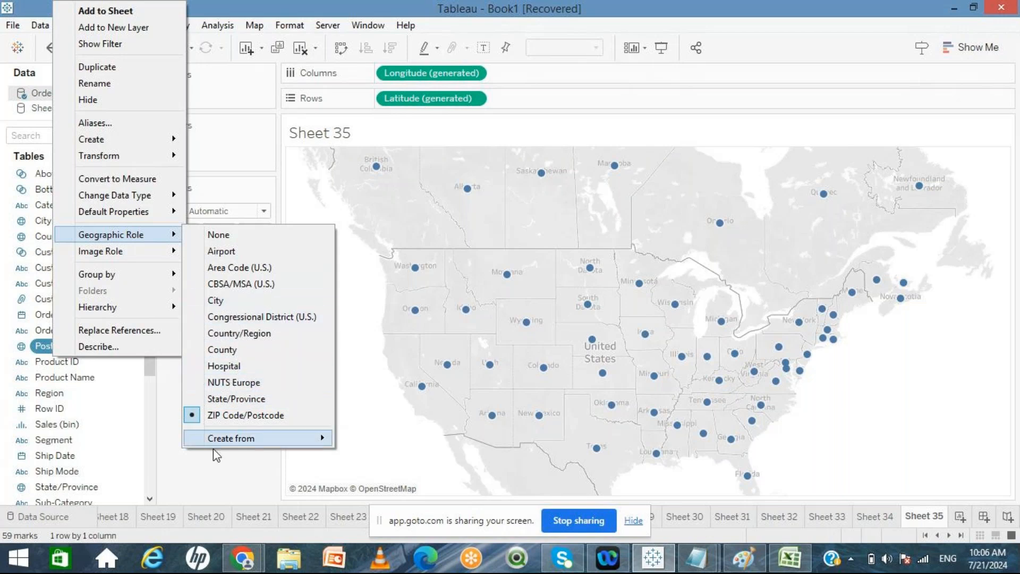
{"action": "left_click", "coordinate": [210, 487]}
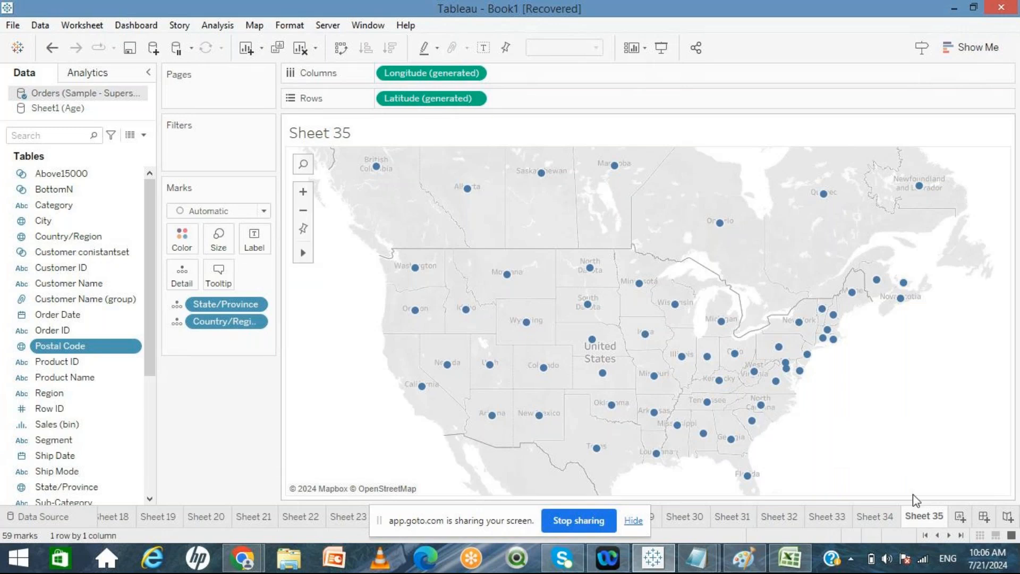
Step: Create a new worksheet and add State/Province to it to generate another map
{"action": "left_click", "coordinate": [959, 517]}
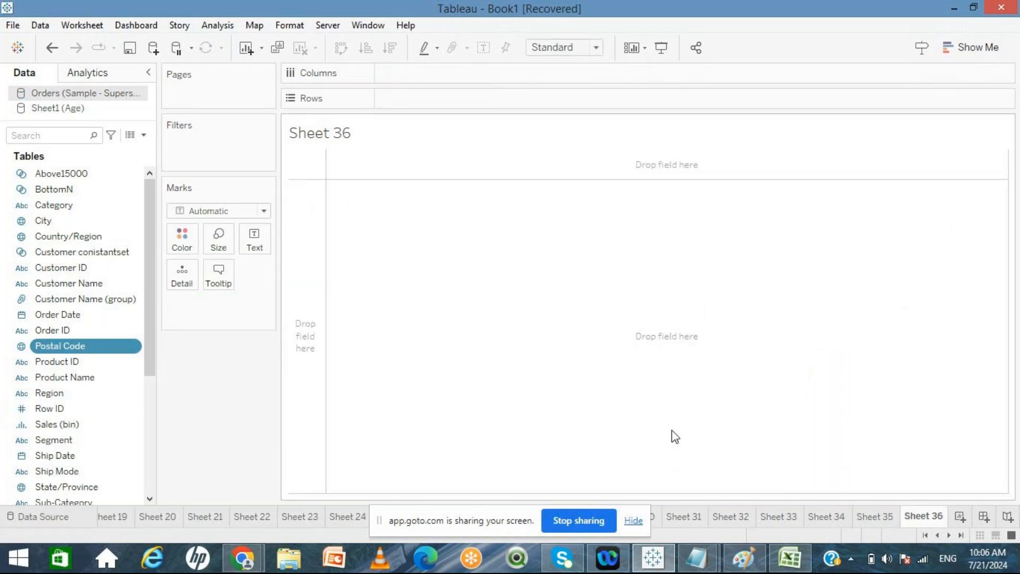
{"action": "left_click", "coordinate": [964, 47]}
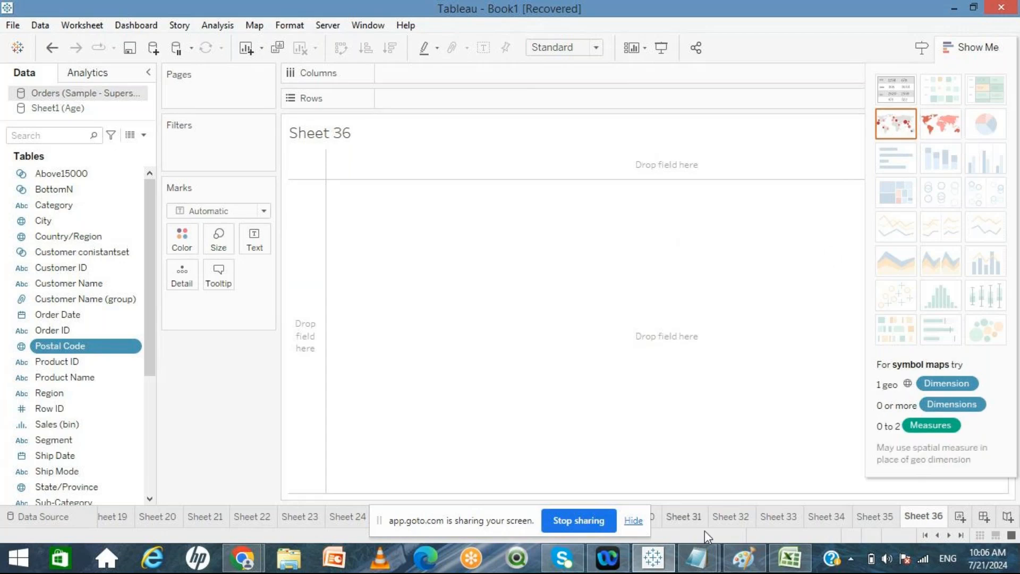
{"action": "mouse_move", "coordinate": [692, 570]}
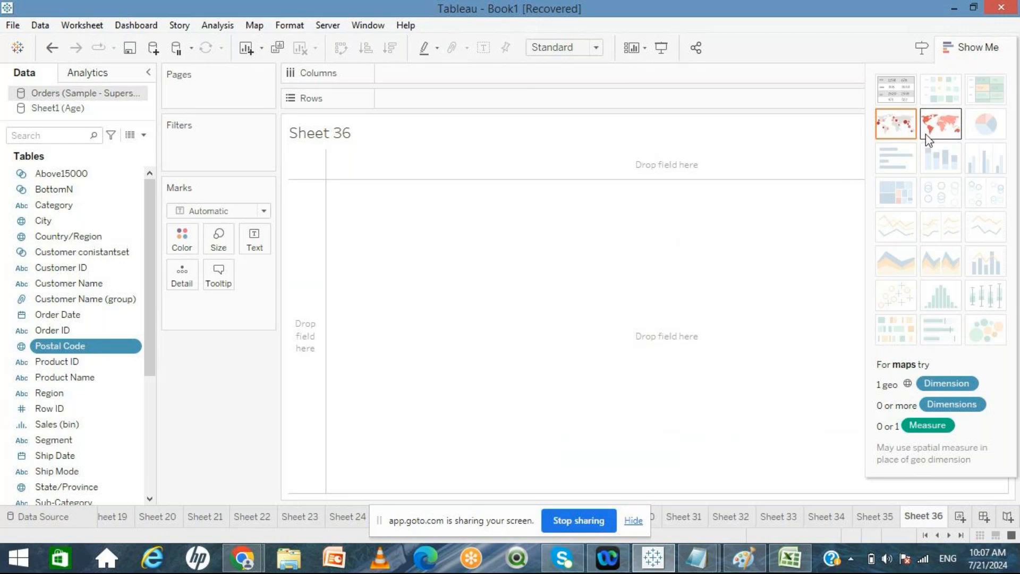
{"action": "left_click", "coordinate": [149, 444]}
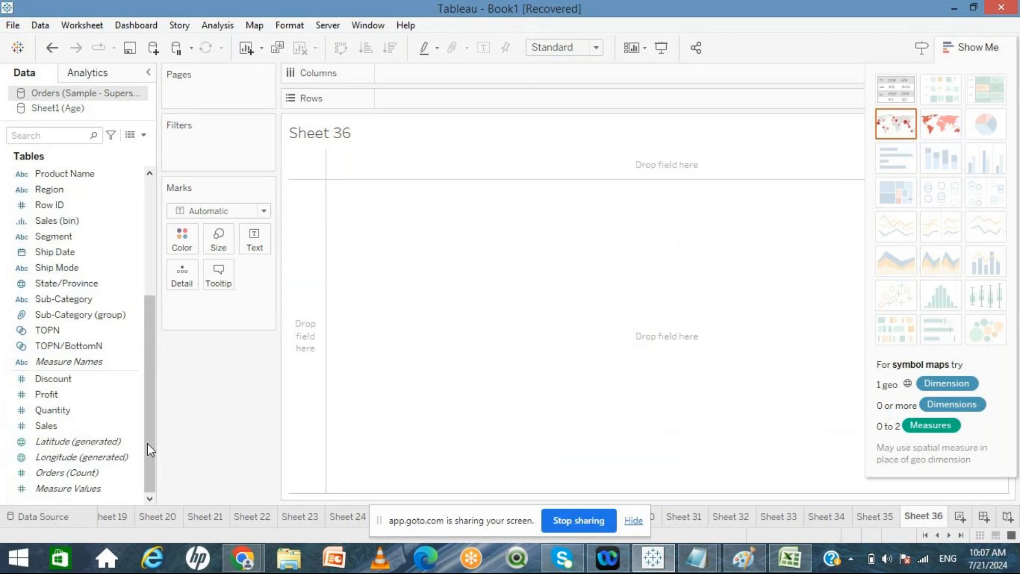
{"action": "double_click", "coordinate": [61, 283]}
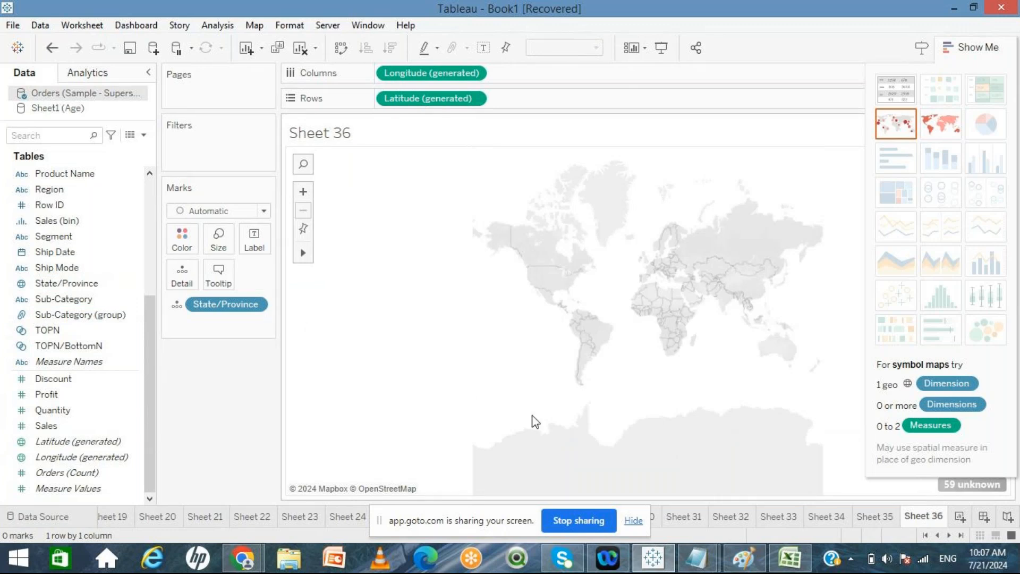
Step: Open the unknown locations options and close them without changes
{"action": "left_click", "coordinate": [970, 484]}
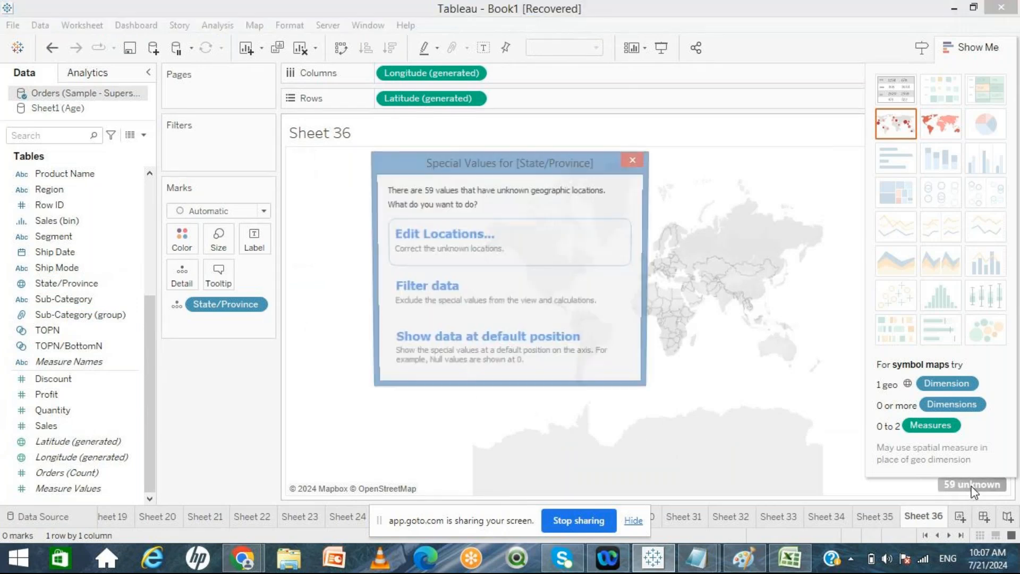
{"action": "left_click", "coordinate": [633, 160]}
{"action": "left_click", "coordinate": [972, 47]}
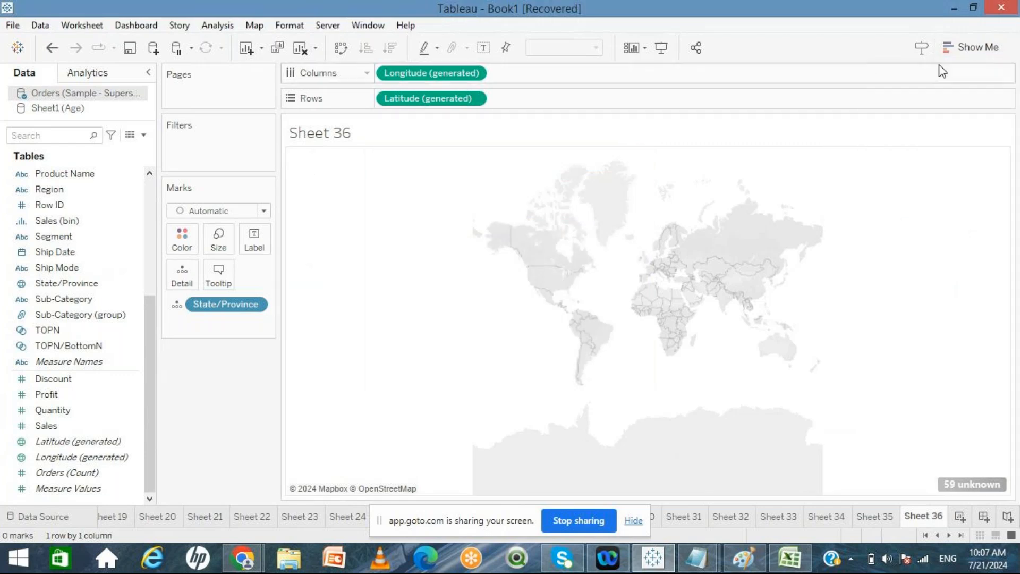
{"action": "left_click", "coordinate": [953, 53]}
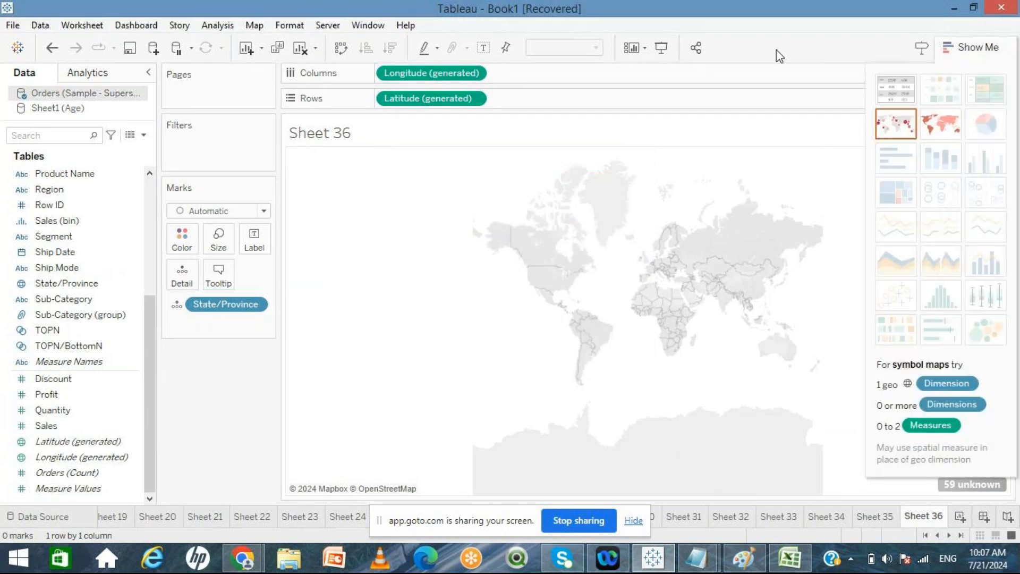
{"action": "left_click", "coordinate": [986, 49]}
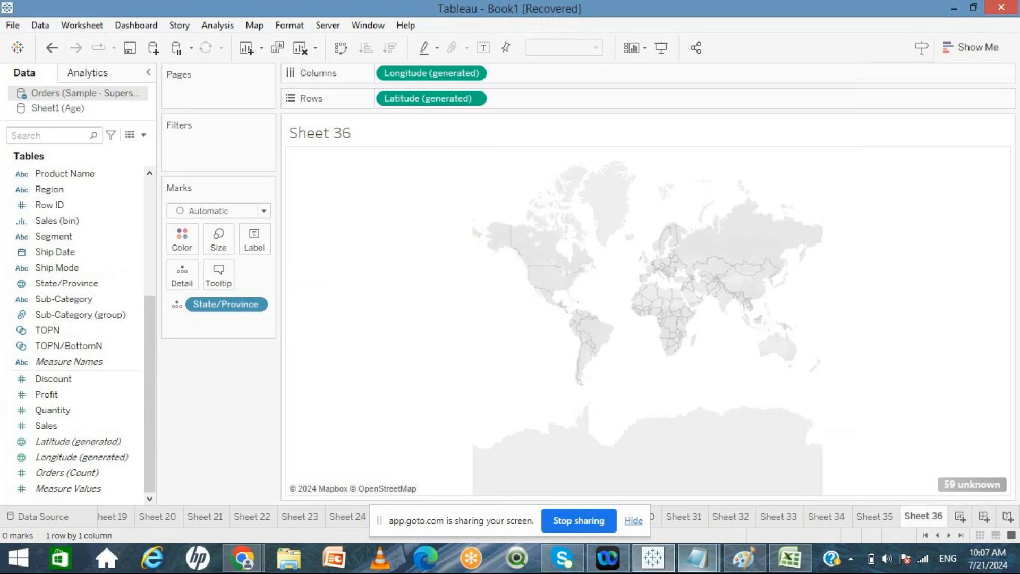
Step: Replace Sheet 36 with a new worksheet that maps State/Province
{"action": "right_click", "coordinate": [935, 518]}
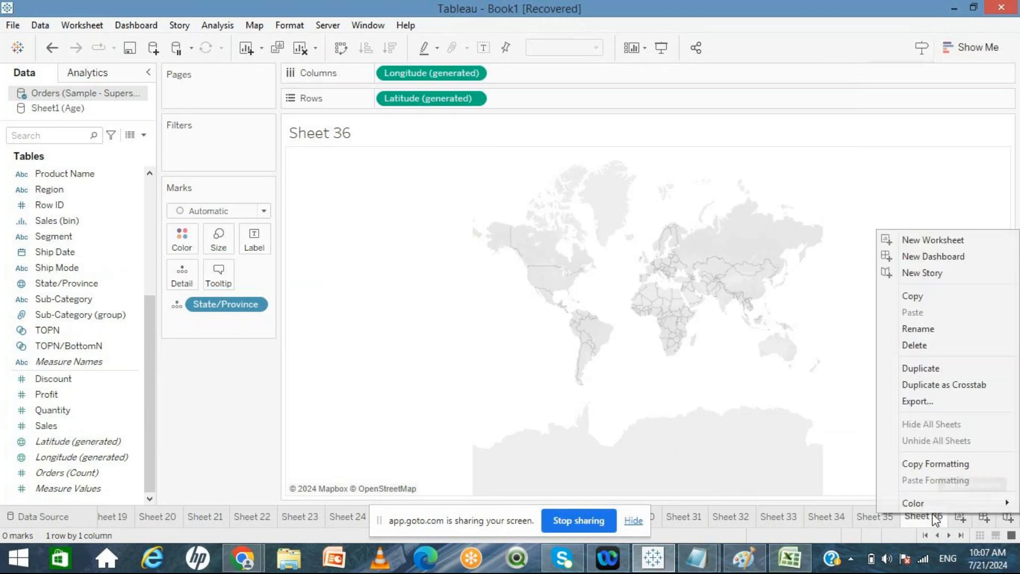
{"action": "left_click", "coordinate": [914, 344]}
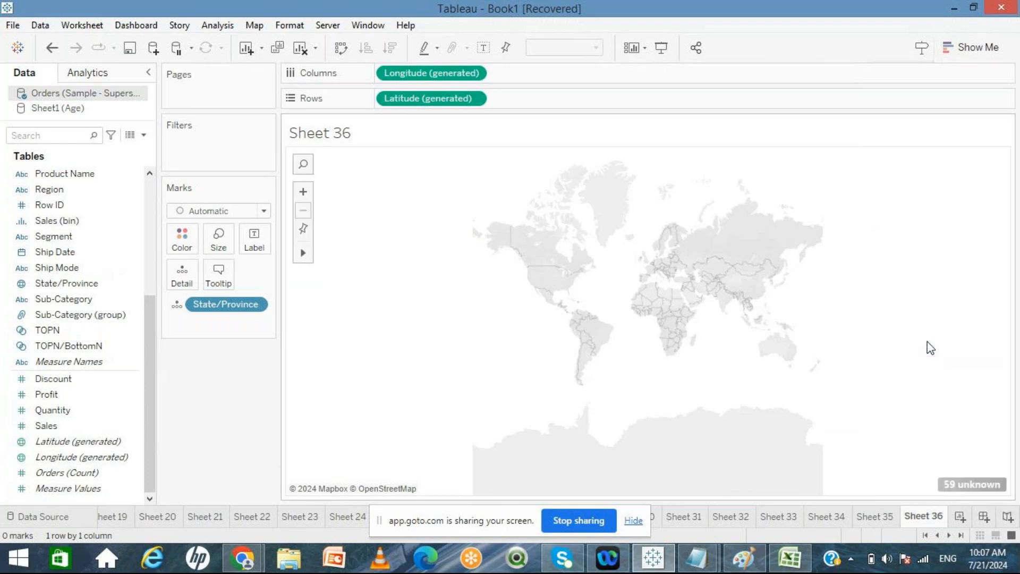
{"action": "left_click", "coordinate": [958, 518]}
{"action": "left_click", "coordinate": [71, 287]}
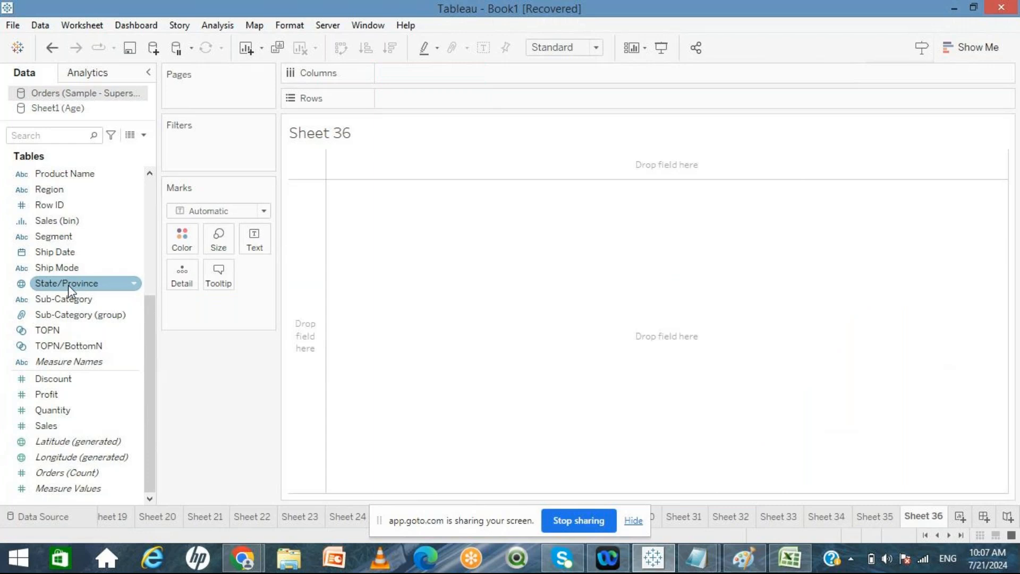
{"action": "double_click", "coordinate": [68, 285]}
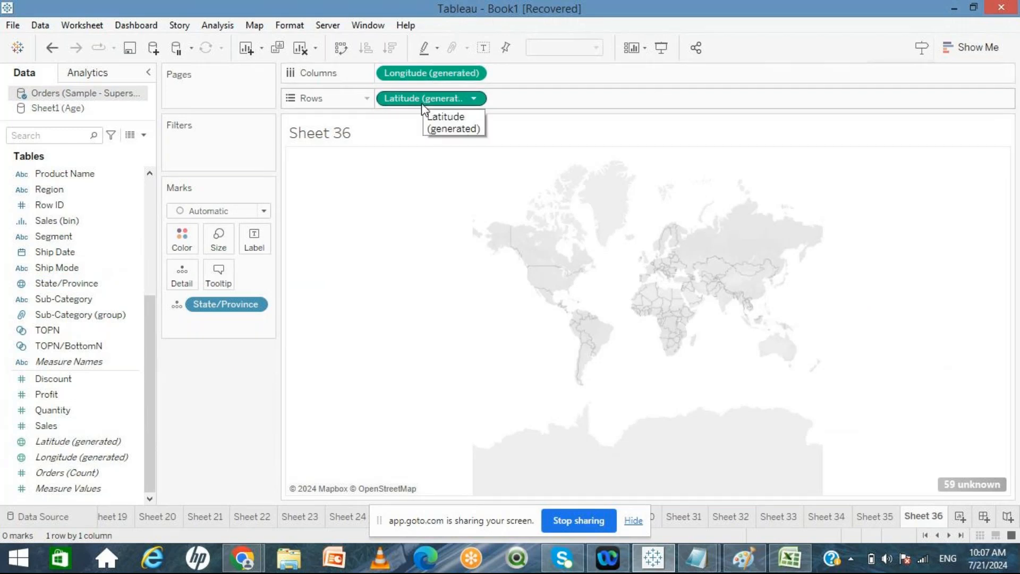
Step: On a new worksheet, place Longitude (generated) on Columns, Latitude (generated) on Rows and State/Province on Detail
{"action": "left_click", "coordinate": [960, 516]}
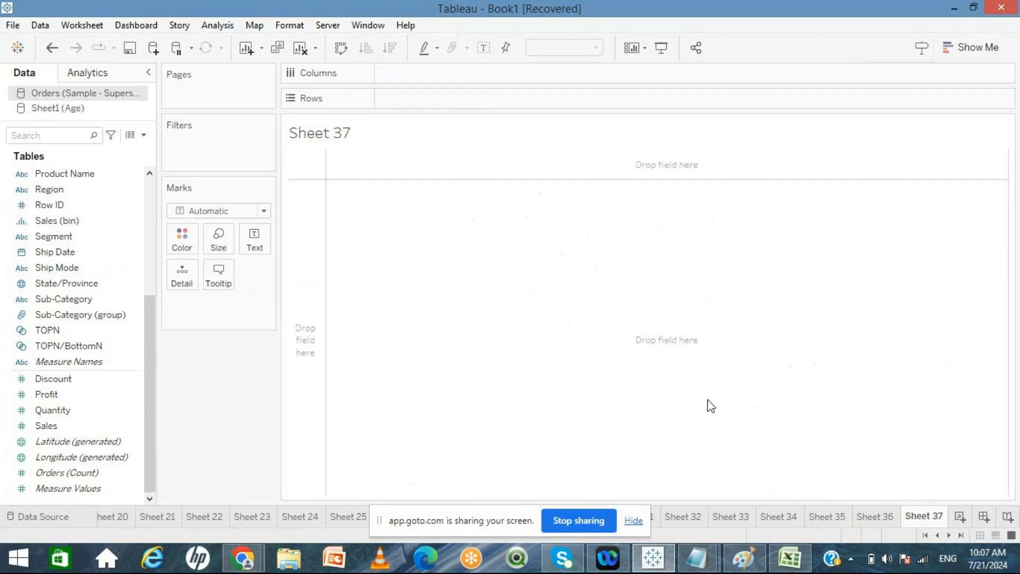
{"action": "left_click", "coordinate": [68, 458]}
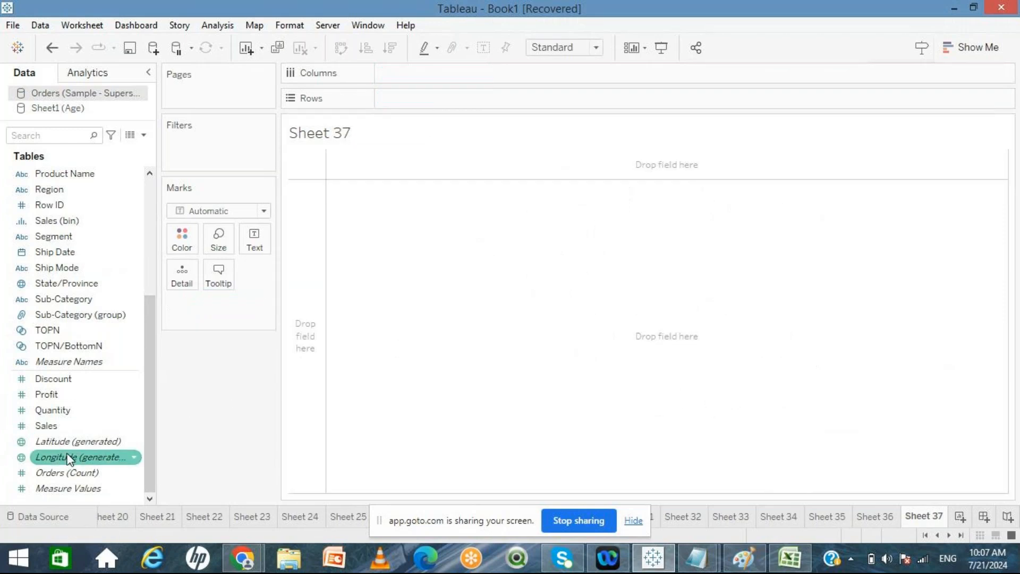
{"action": "left_click_drag", "start_coordinate": [68, 458], "coordinate": [419, 74]}
{"action": "left_click", "coordinate": [78, 447]}
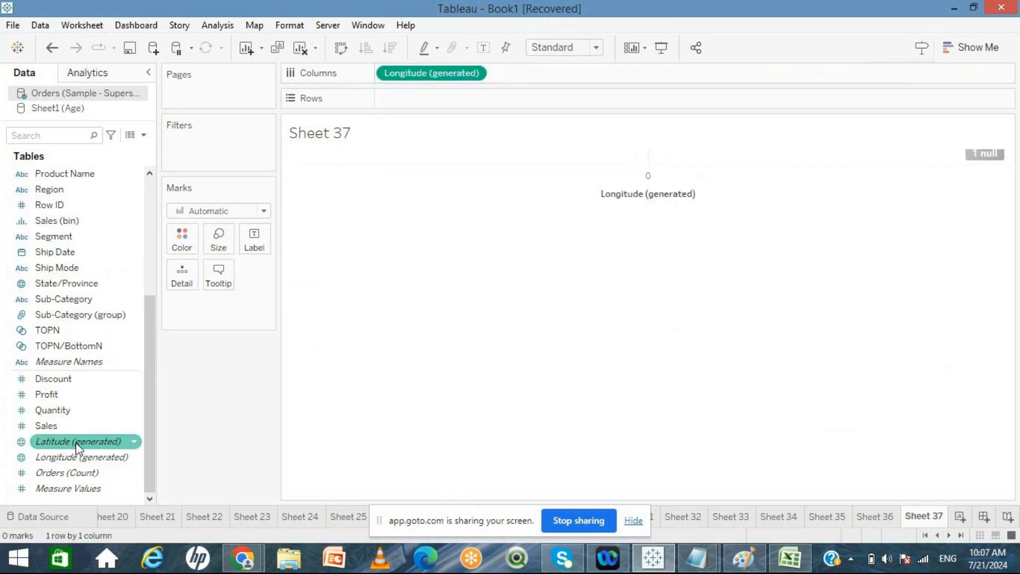
{"action": "mouse_move", "coordinate": [78, 448]}
{"action": "left_mouse_down"}
{"action": "mouse_move", "coordinate": [434, 133]}
{"action": "mouse_move", "coordinate": [441, 100]}
{"action": "left_mouse_up"}
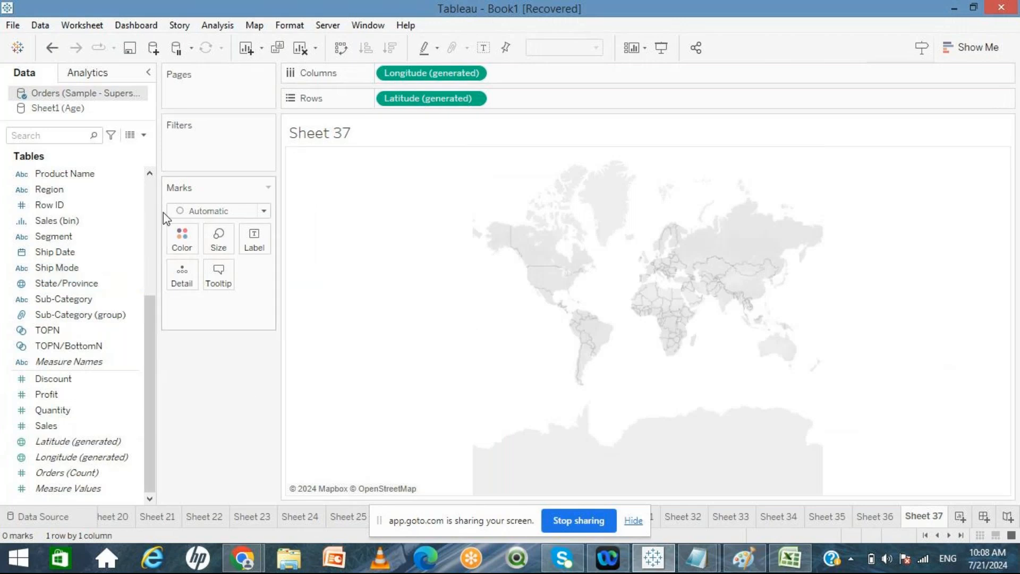
{"action": "left_click", "coordinate": [148, 194]}
{"action": "left_click", "coordinate": [49, 237]}
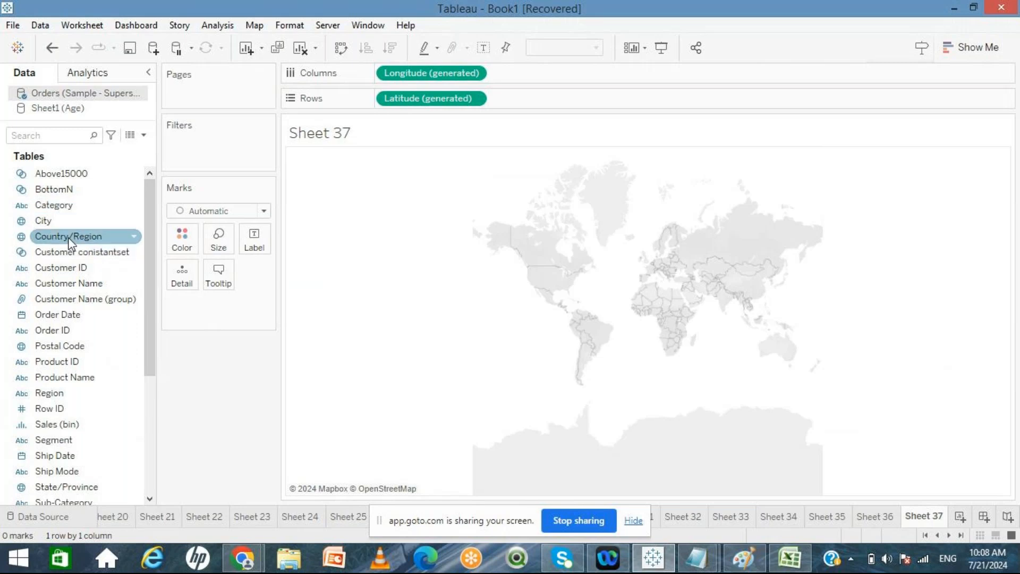
{"action": "left_click", "coordinate": [146, 417]}
{"action": "left_click", "coordinate": [62, 285]}
{"action": "left_click_drag", "start_coordinate": [87, 287], "coordinate": [178, 287]}
{"action": "left_click_drag", "start_coordinate": [226, 321], "coordinate": [228, 423]}
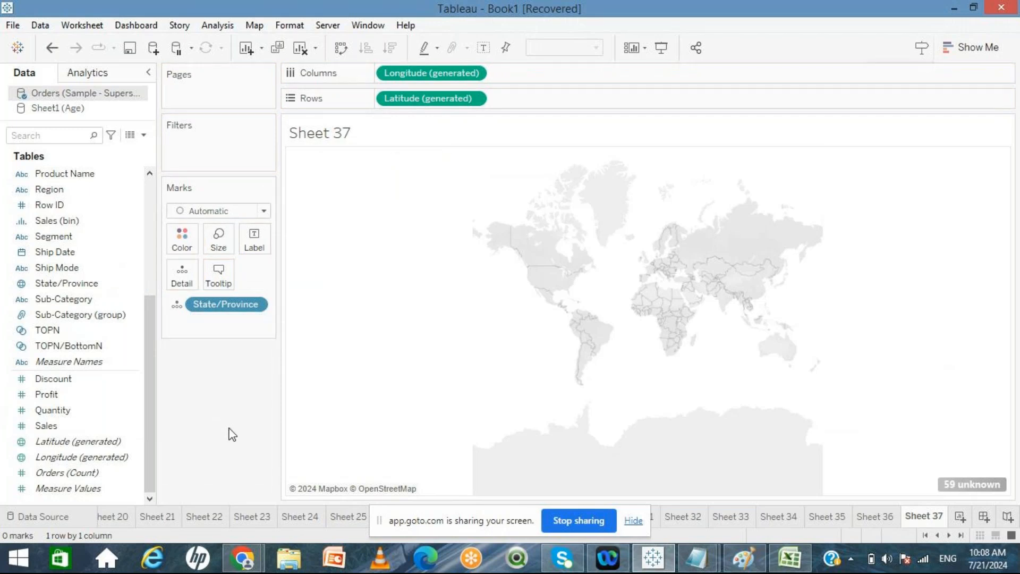
Step: Open the unknown locations options on Sheet 36 and close them without changes
{"action": "left_click", "coordinate": [875, 517]}
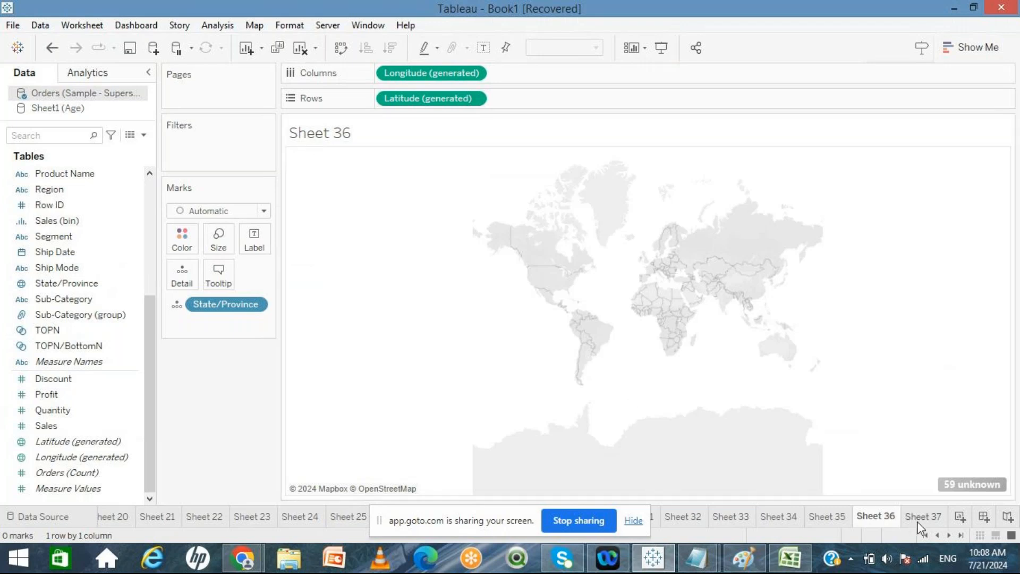
{"action": "mouse_move", "coordinate": [917, 526]}
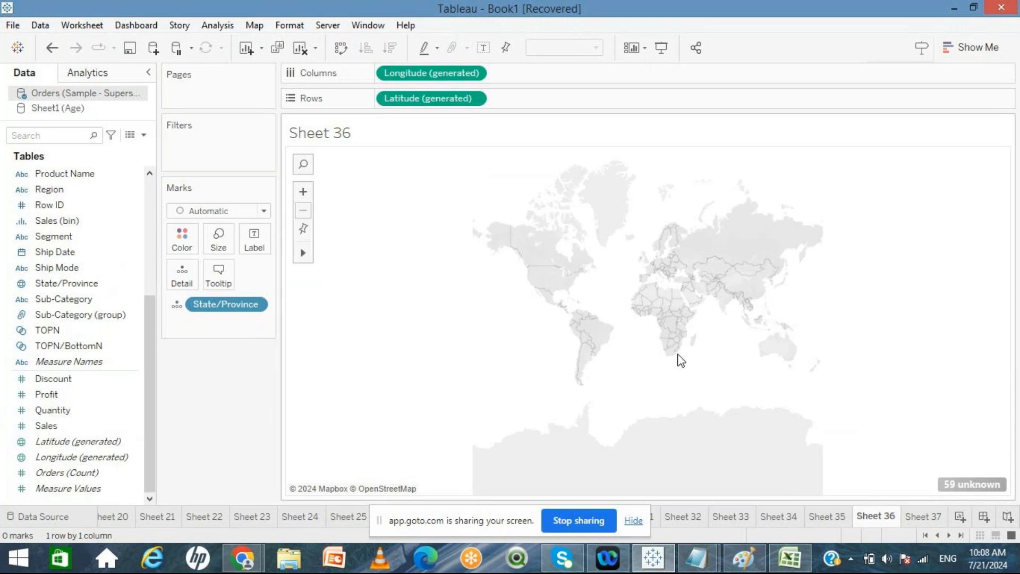
{"action": "mouse_move", "coordinate": [961, 489]}
{"action": "left_click", "coordinate": [951, 481]}
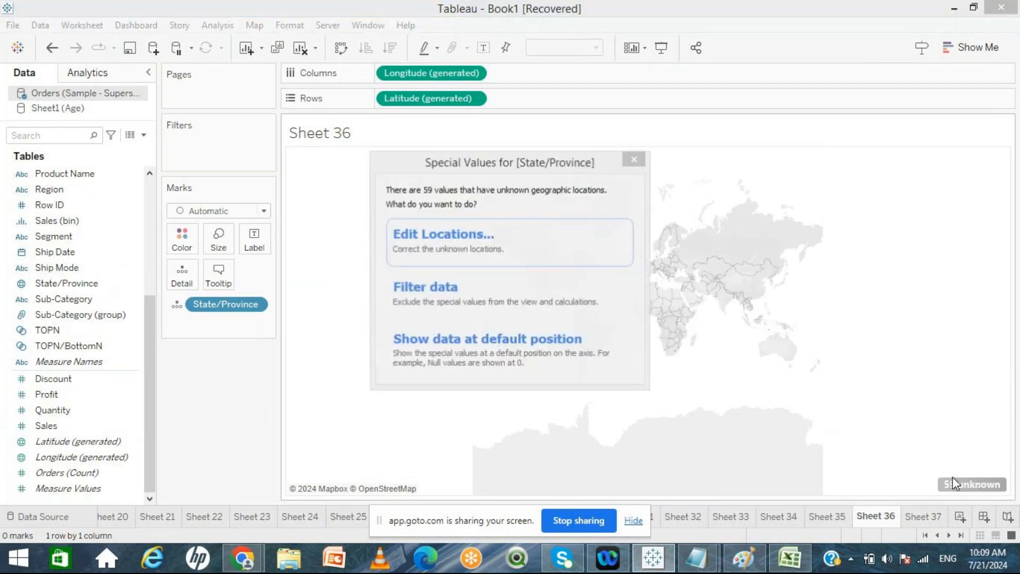
{"action": "left_click", "coordinate": [635, 160]}
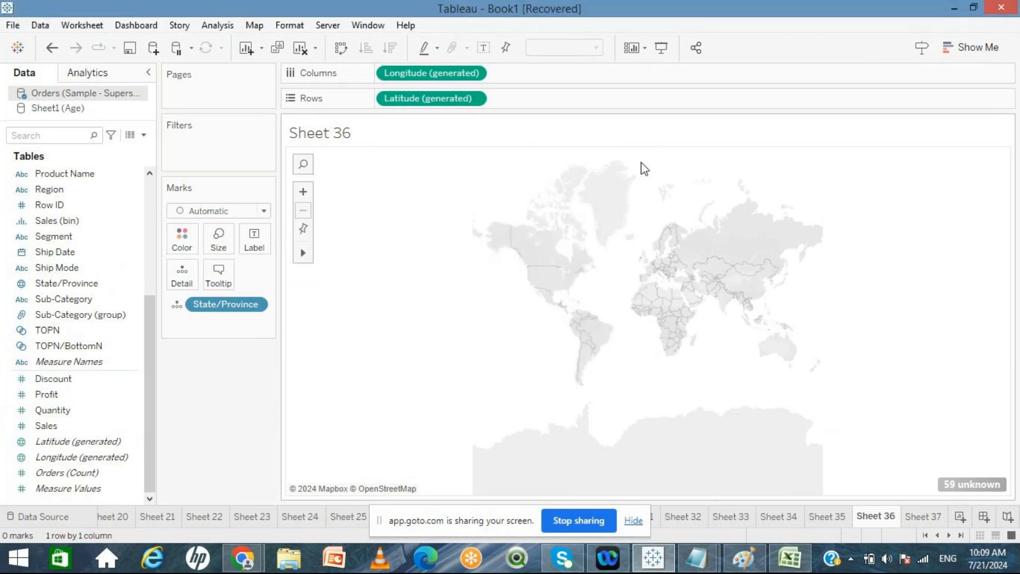
{"action": "left_click", "coordinate": [254, 26]}
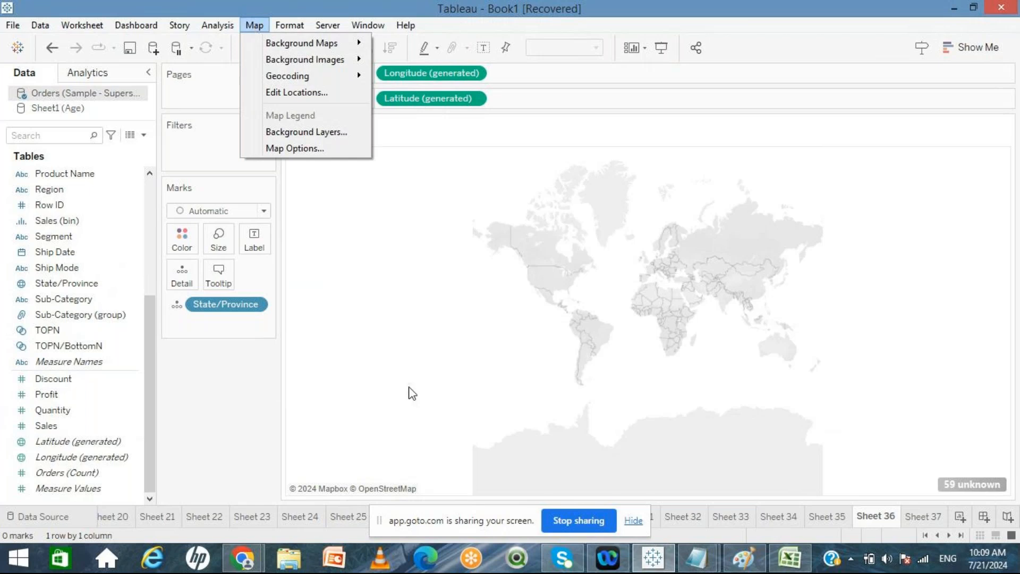
{"action": "left_click", "coordinate": [242, 431]}
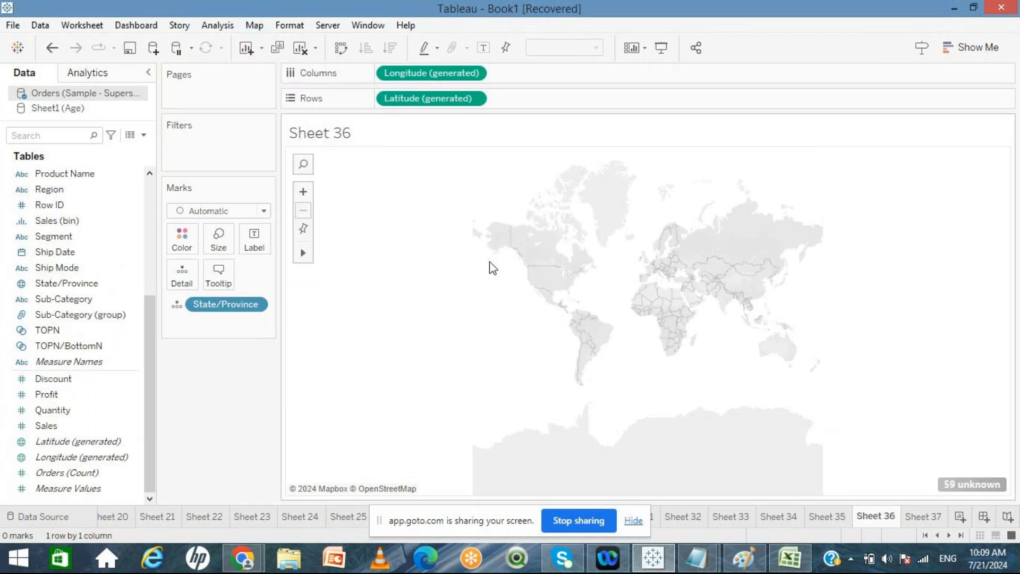
{"action": "left_click", "coordinate": [254, 25]}
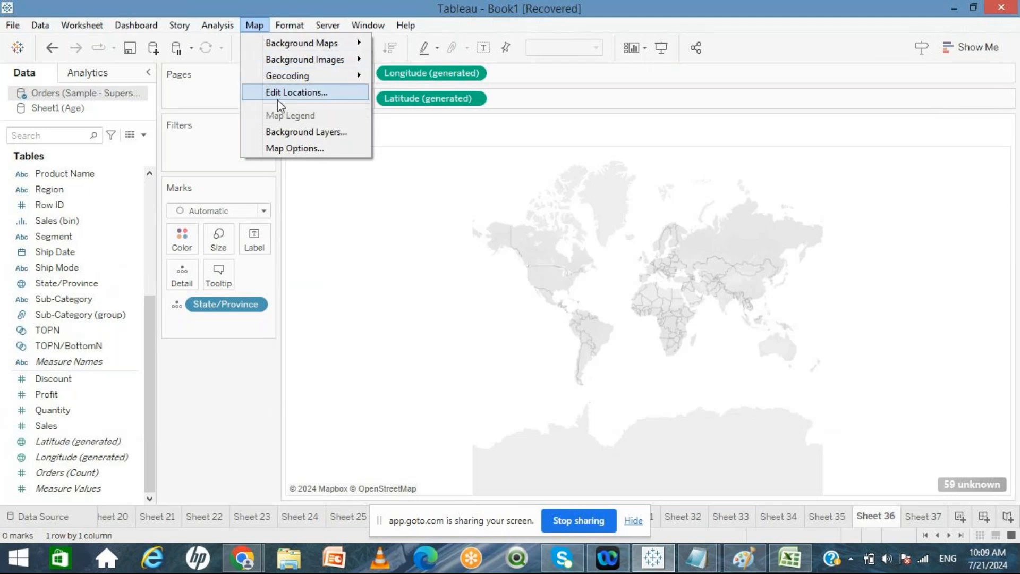
{"action": "left_click", "coordinate": [249, 405]}
{"action": "left_click", "coordinate": [255, 25]}
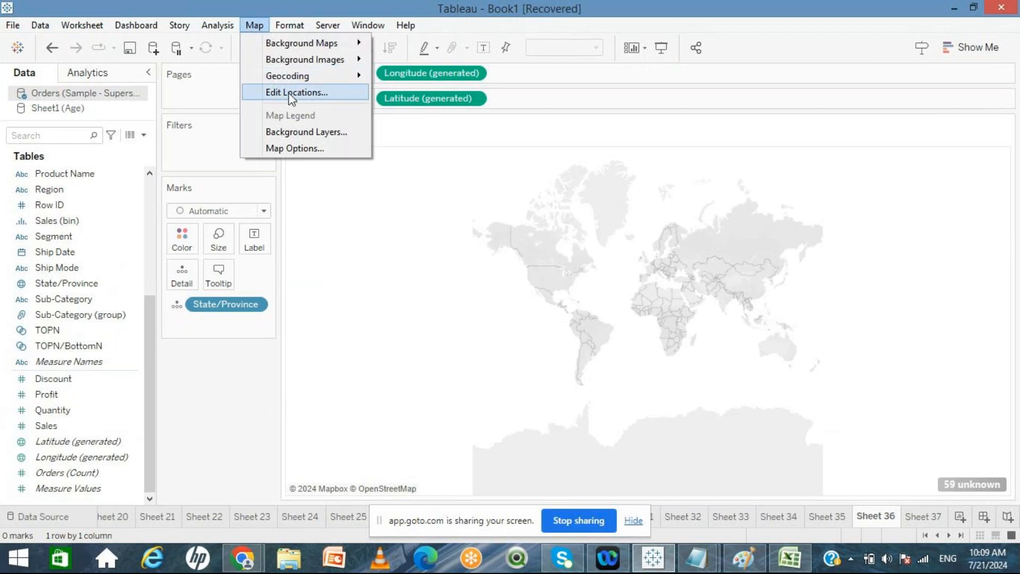
{"action": "left_click", "coordinate": [234, 366]}
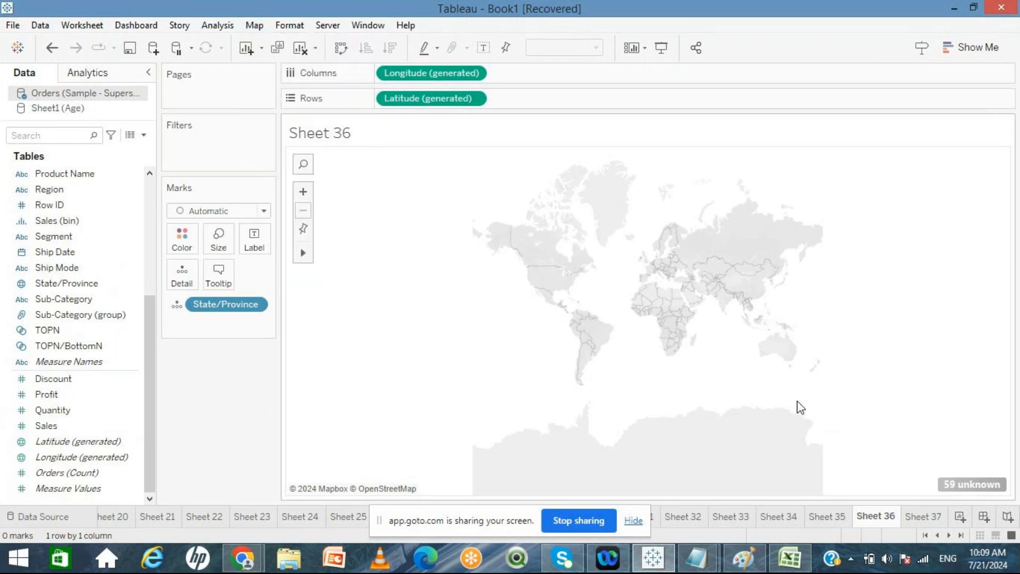
Step: Open Edit Locations and try entering a latitude and longitude as Alabama's matching location, cancelling it
{"action": "left_click", "coordinate": [955, 484]}
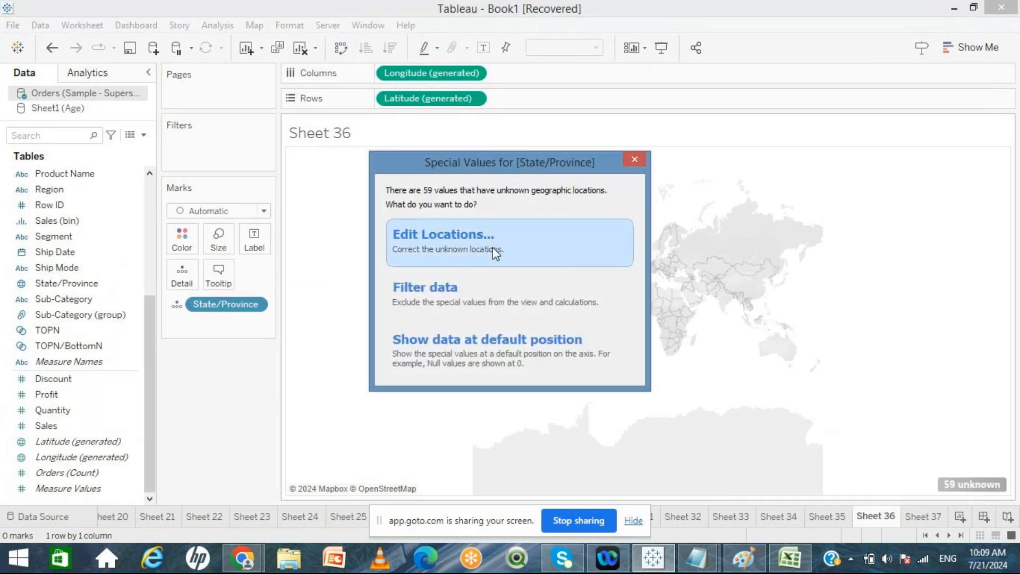
{"action": "left_click", "coordinate": [495, 253]}
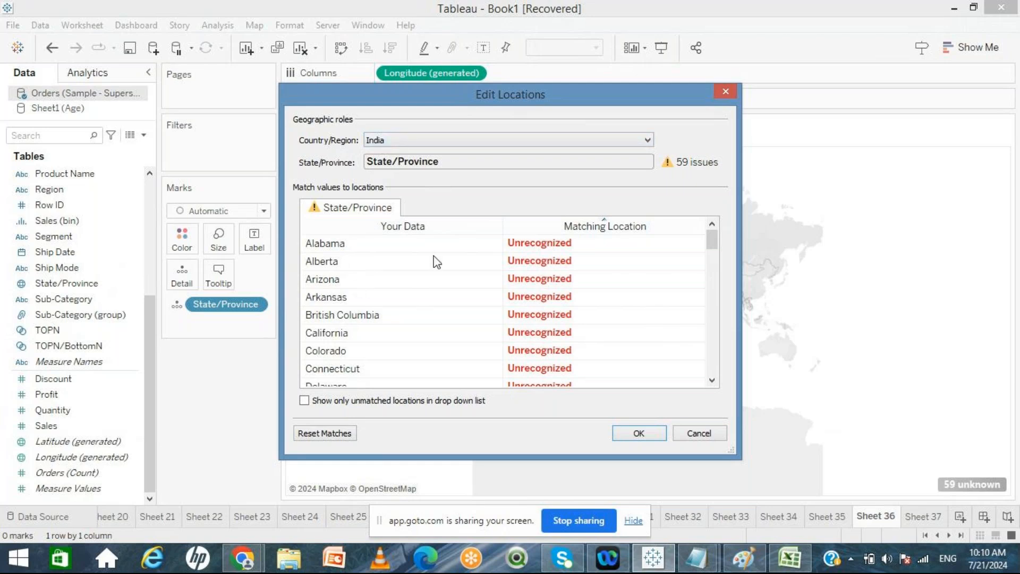
{"action": "left_click", "coordinate": [538, 248]}
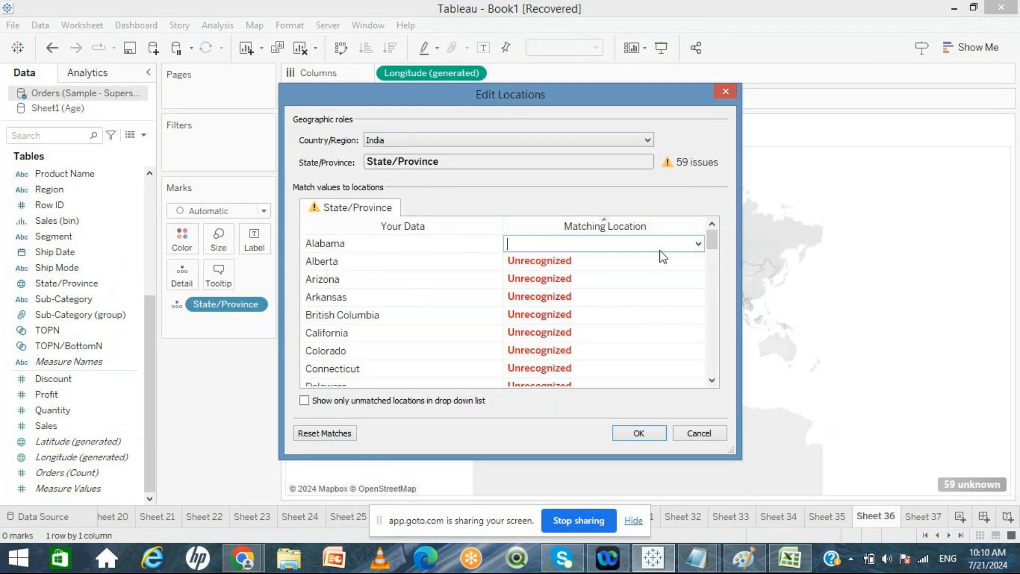
{"action": "left_click", "coordinate": [698, 243]}
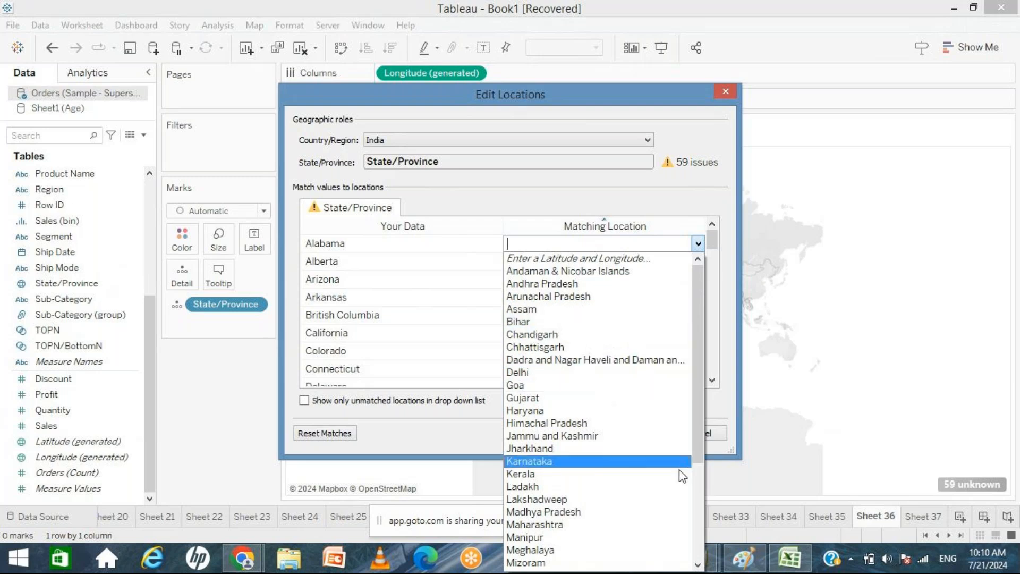
{"action": "left_click", "coordinate": [697, 501]}
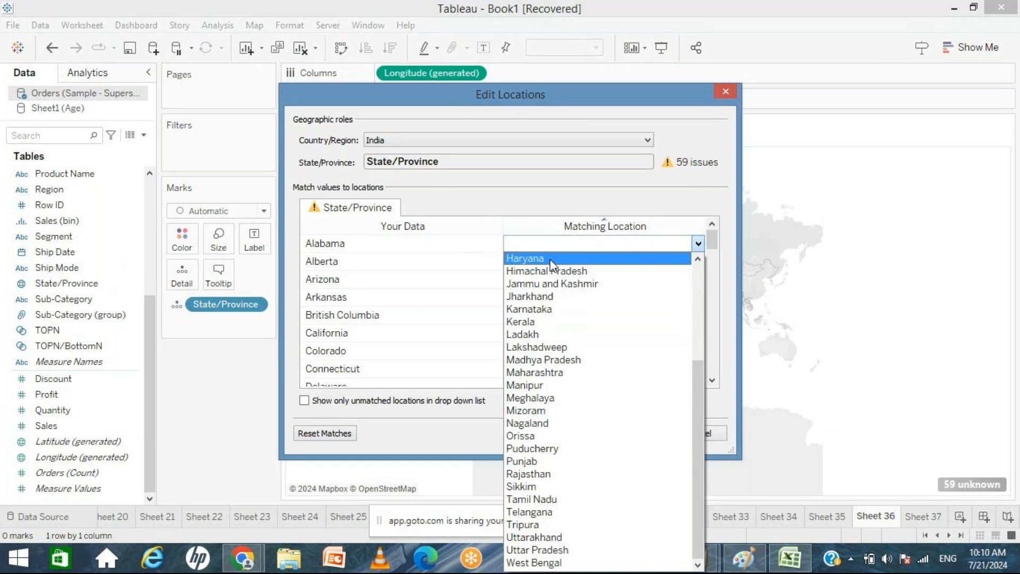
{"action": "scroll", "coordinate": [699, 284], "scroll_direction": "up", "scroll_amount": 4}
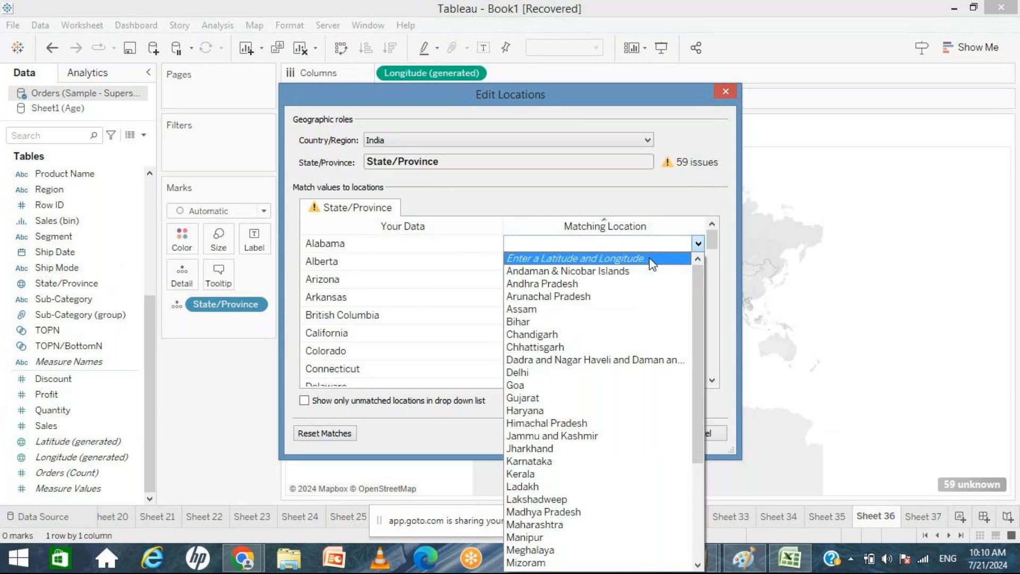
{"action": "left_click", "coordinate": [552, 261]}
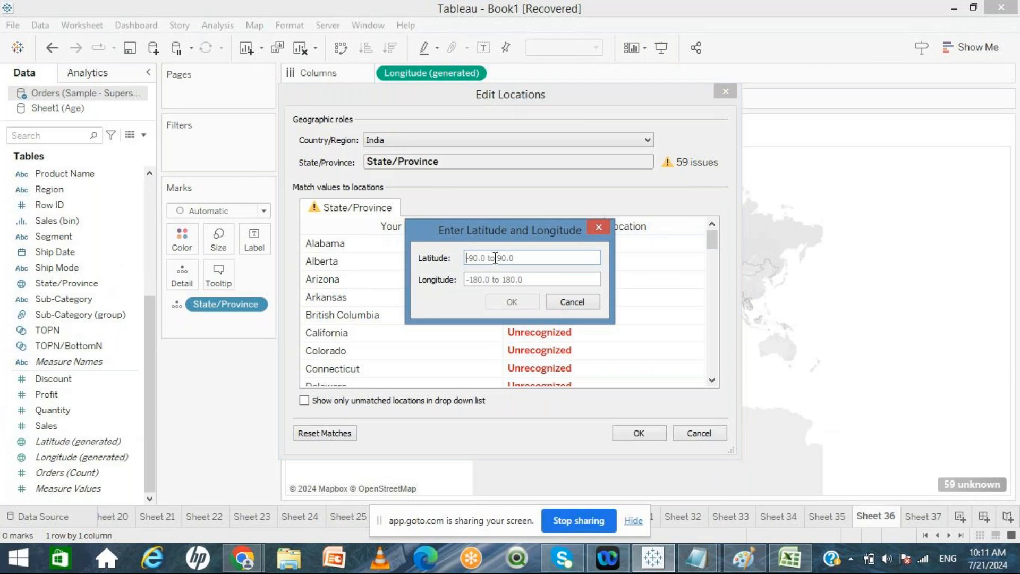
{"action": "left_click", "coordinate": [570, 302]}
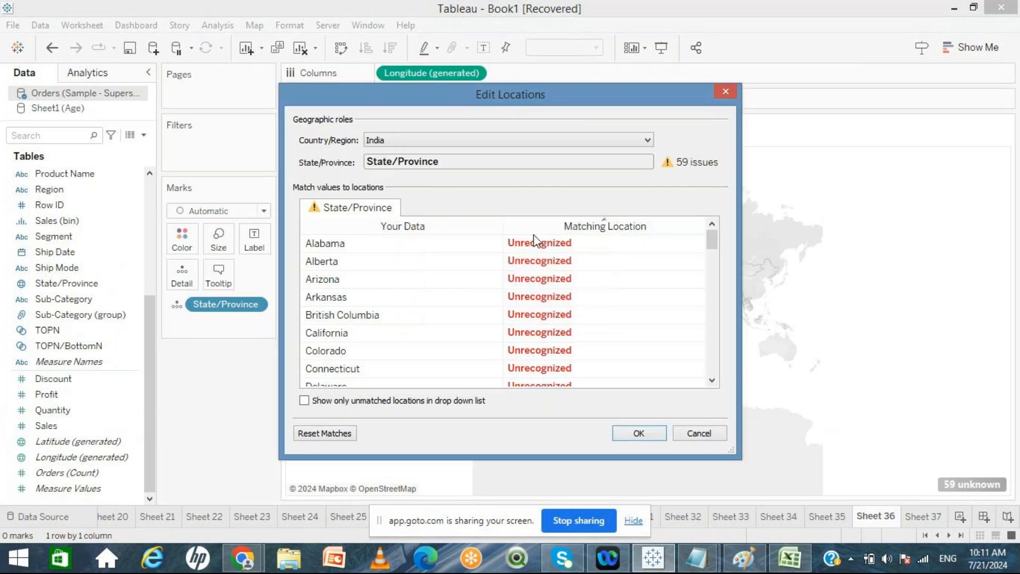
Step: Set the Country/Region geographic role to come from the Country/Region field and confirm the location edits
{"action": "left_click", "coordinate": [462, 144]}
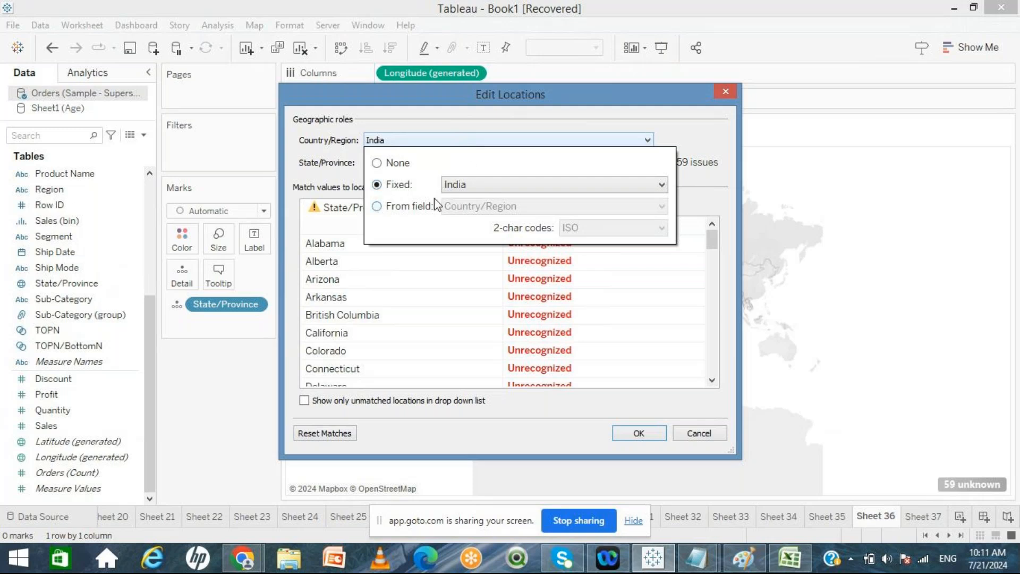
{"action": "left_click", "coordinate": [377, 207]}
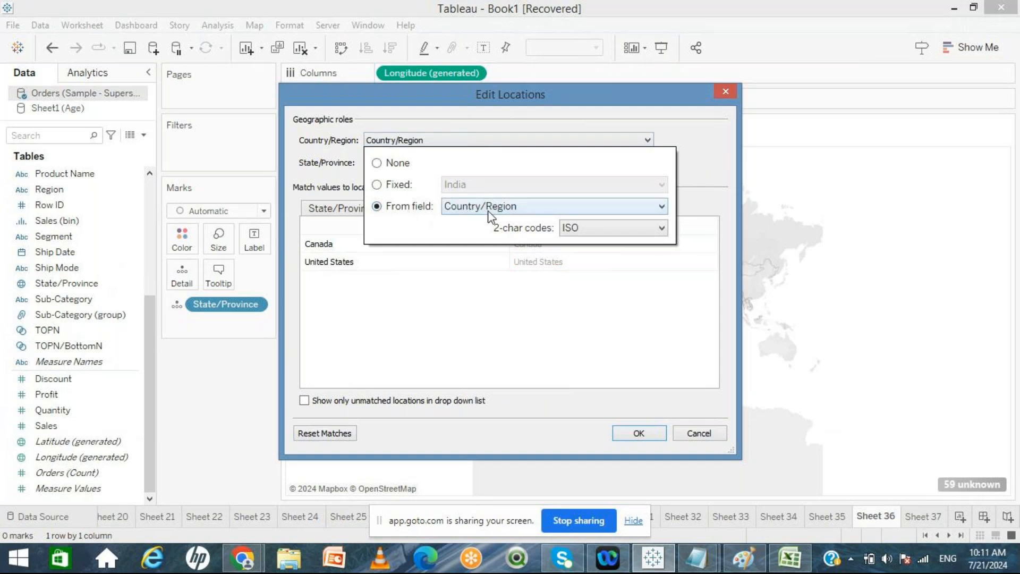
{"action": "left_click", "coordinate": [650, 440]}
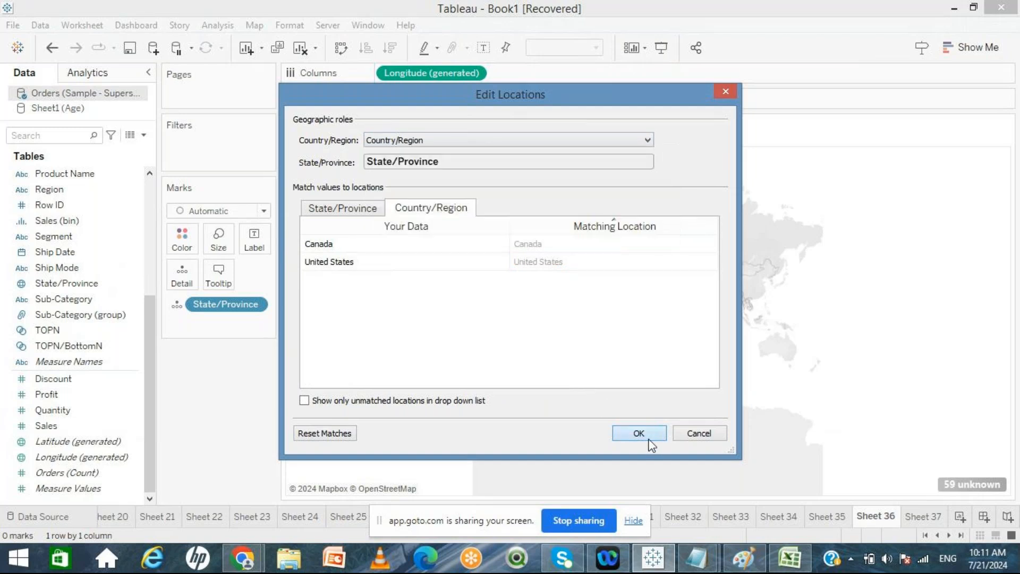
{"action": "left_click", "coordinate": [649, 440]}
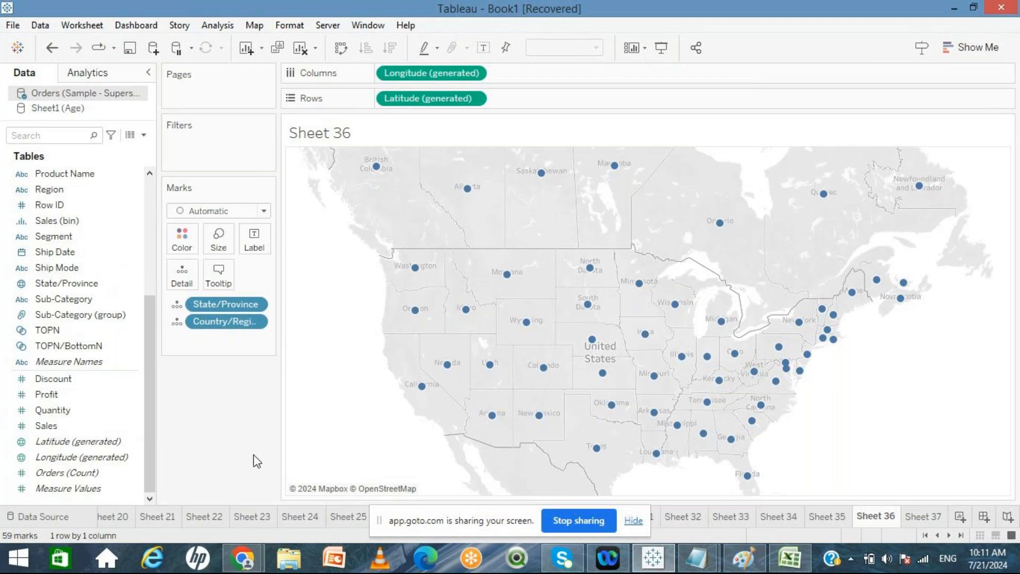
Step: On Sheet 37, apply the filled map chart type from Show Me
{"action": "left_click", "coordinate": [924, 517]}
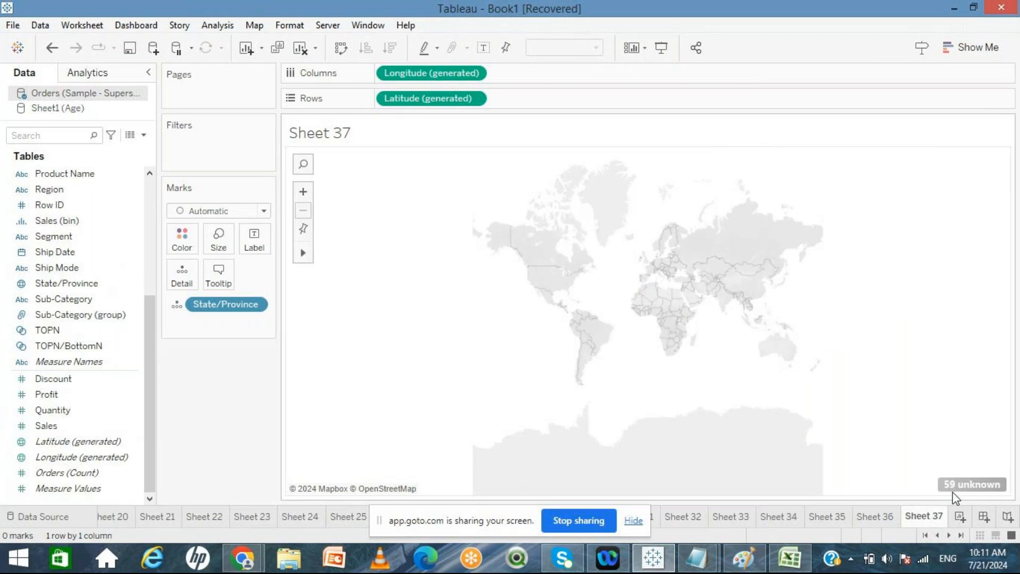
{"action": "left_click", "coordinate": [882, 517]}
{"action": "left_click", "coordinate": [925, 516]}
{"action": "left_click", "coordinate": [975, 45]}
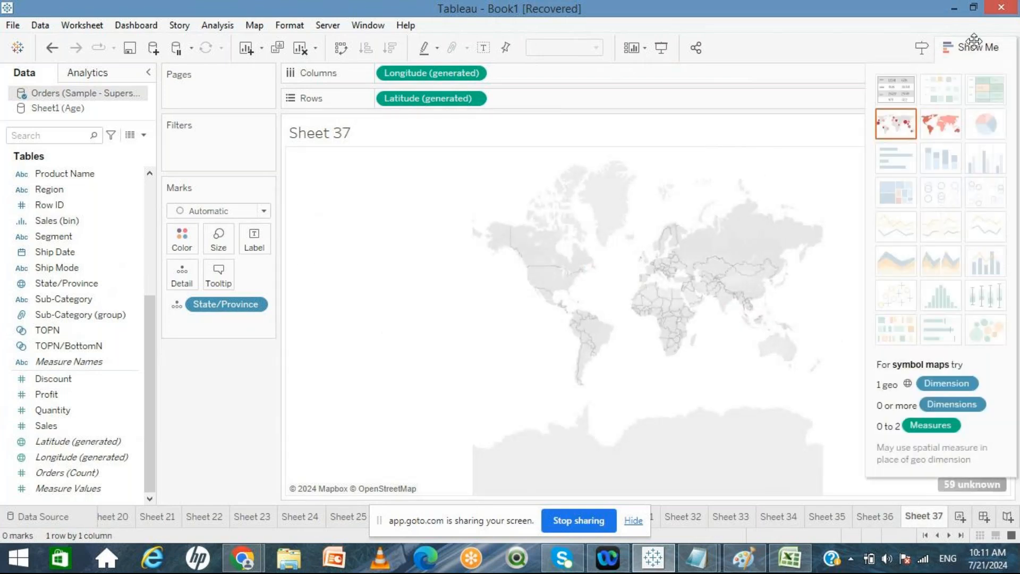
{"action": "left_click", "coordinate": [938, 129]}
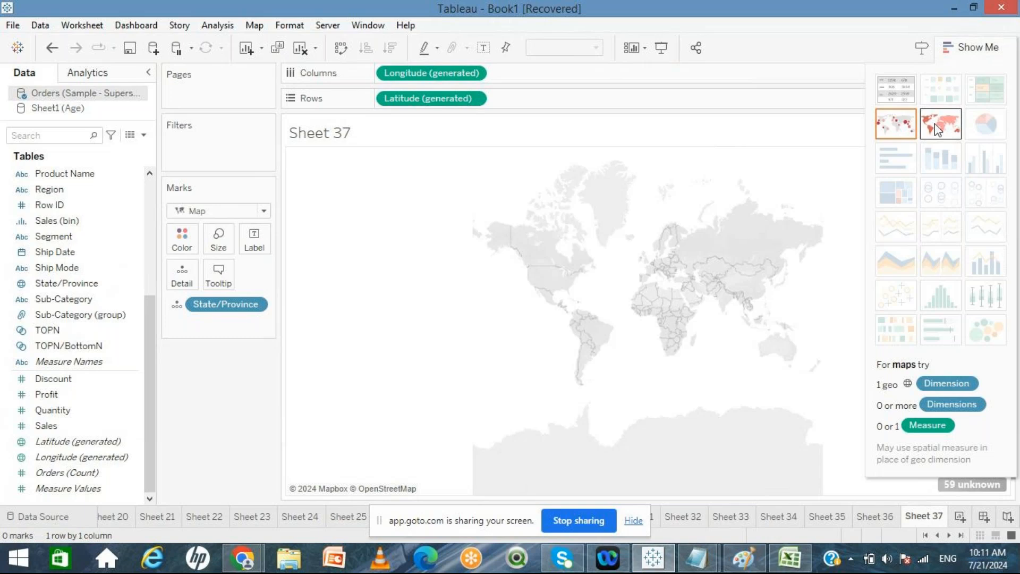
Step: In Edit Locations, set Country/Region to come from the Country/Region field, confirm, and reapply the filled map of states
{"action": "left_click", "coordinate": [962, 486]}
{"action": "left_click", "coordinate": [530, 237]}
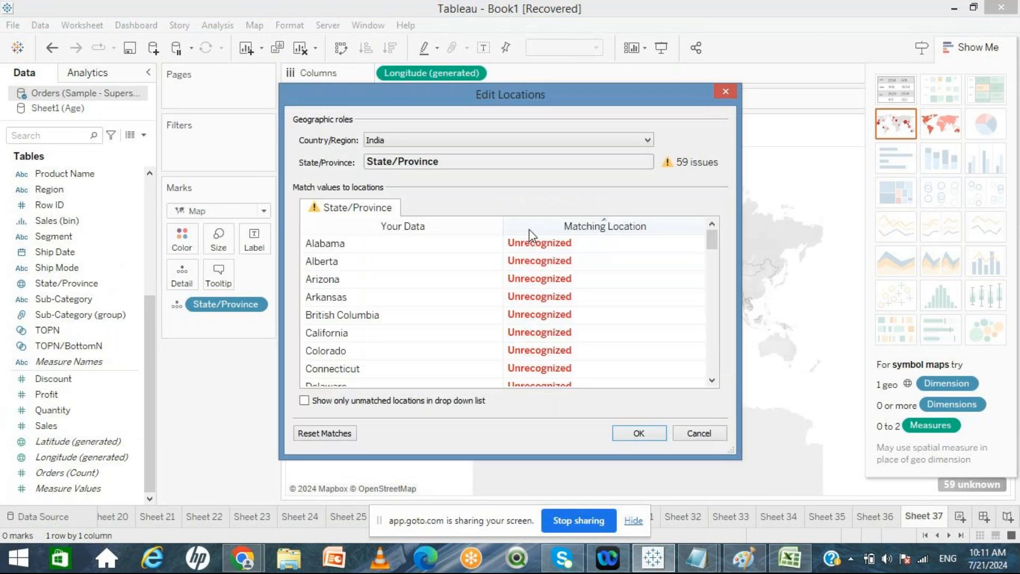
{"action": "left_click", "coordinate": [502, 140]}
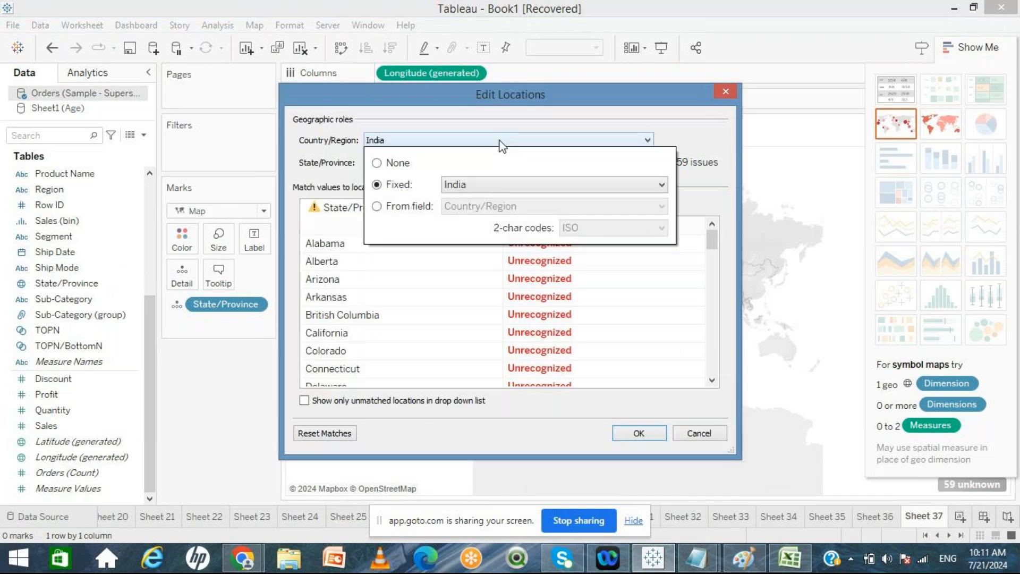
{"action": "left_click", "coordinate": [386, 210]}
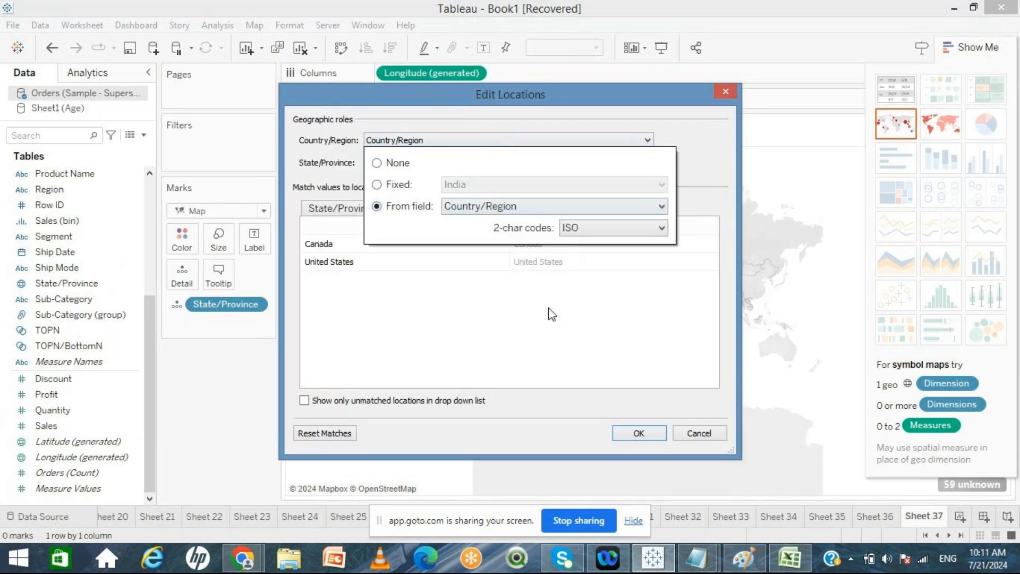
{"action": "left_click", "coordinate": [639, 437]}
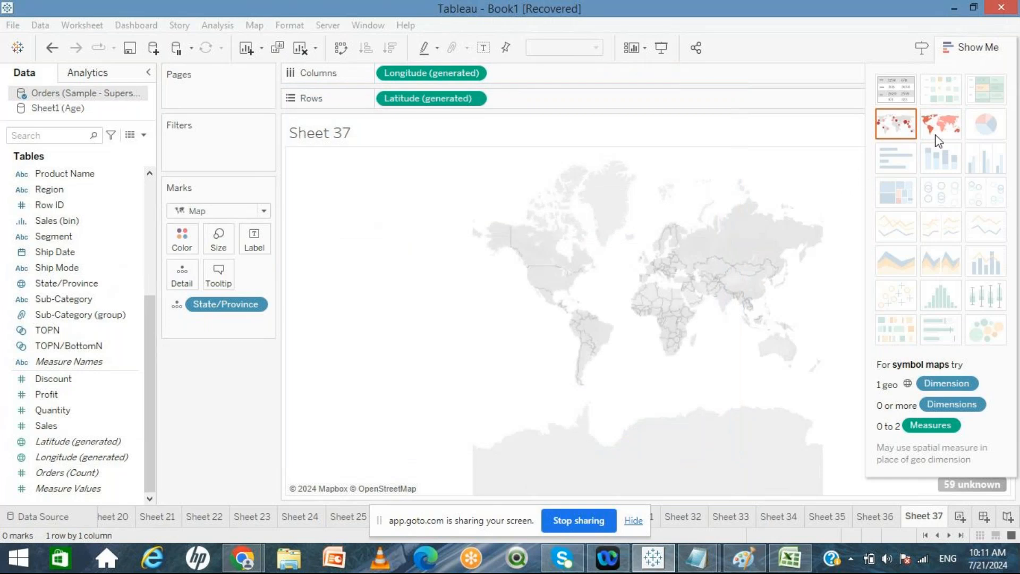
{"action": "left_click", "coordinate": [938, 140]}
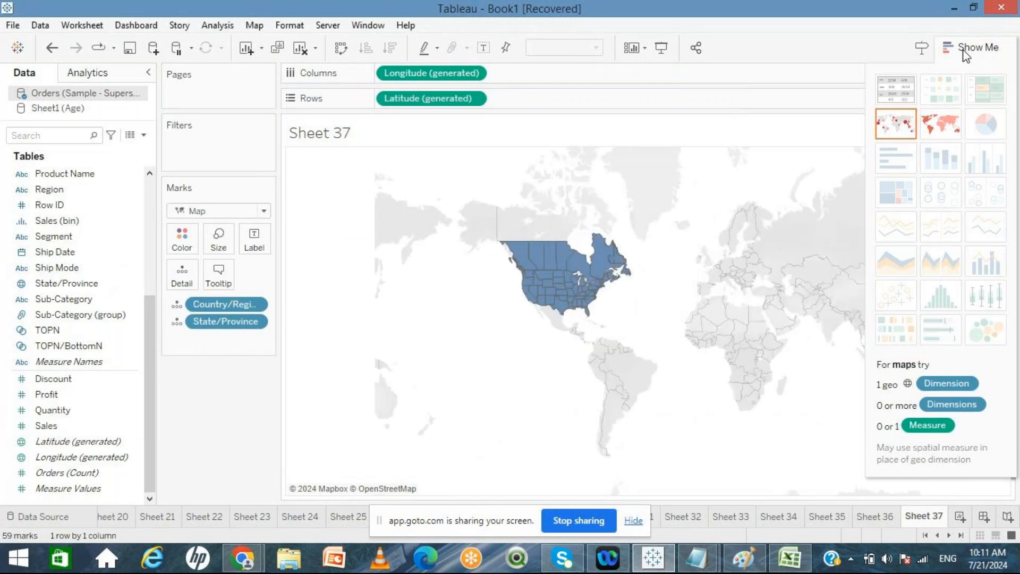
{"action": "left_click", "coordinate": [964, 50]}
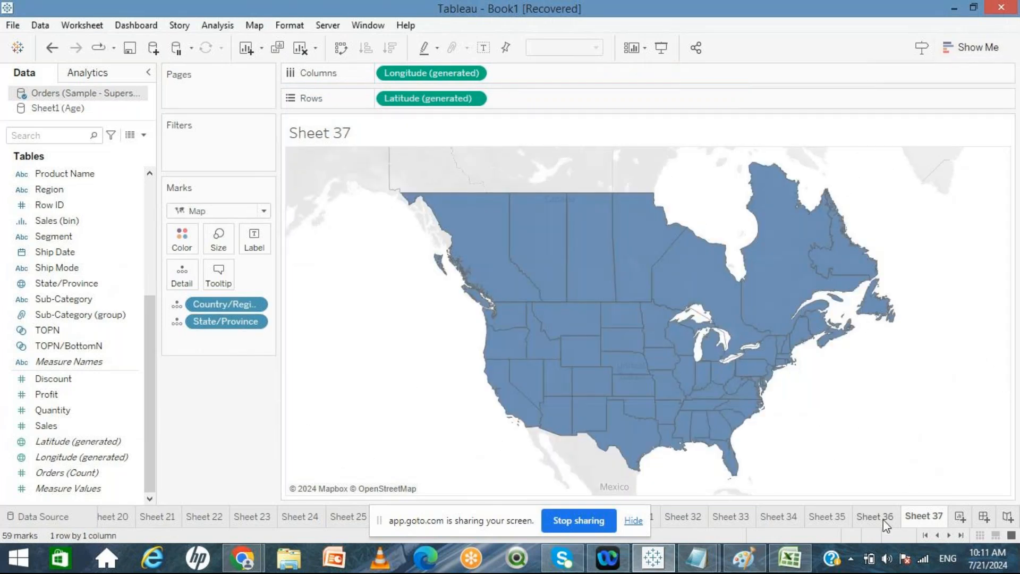
Step: Switch between Sheet 36 and Sheet 37 to compare the symbol map and the filled map
{"action": "left_click", "coordinate": [877, 518]}
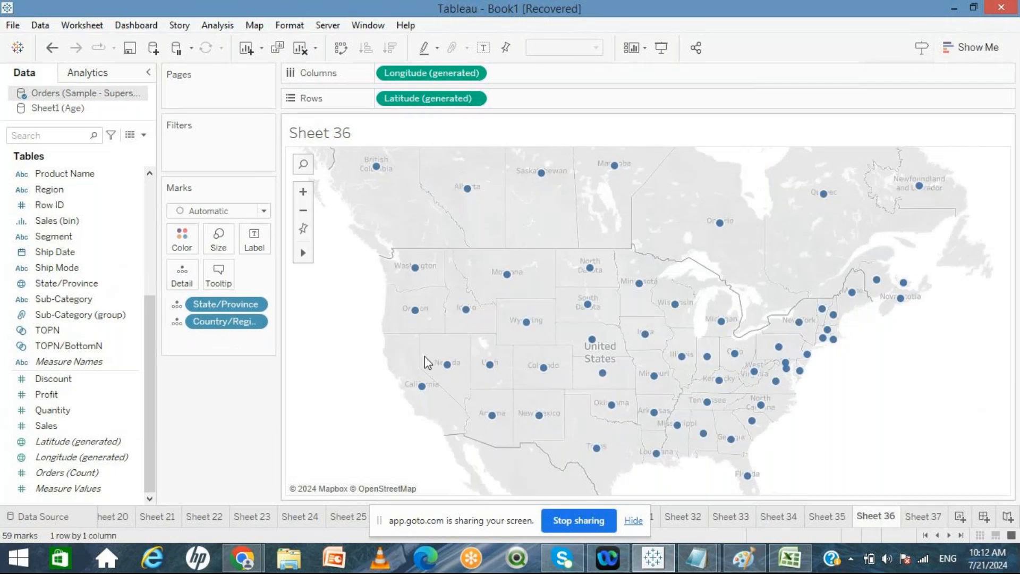
{"action": "mouse_move", "coordinate": [422, 388]}
{"action": "left_click", "coordinate": [925, 519]}
{"action": "mouse_move", "coordinate": [688, 360]}
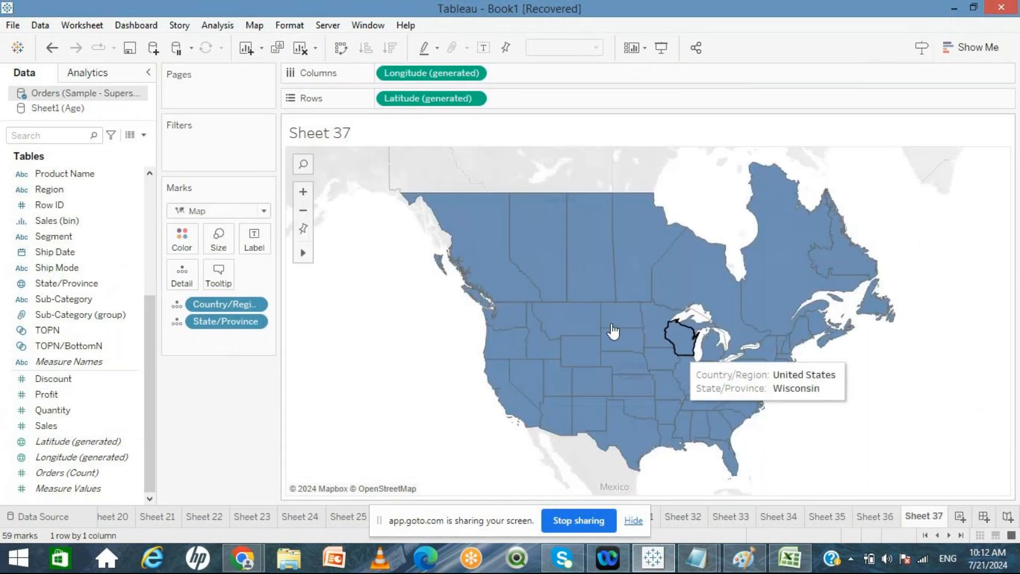
{"action": "mouse_move", "coordinate": [519, 404]}
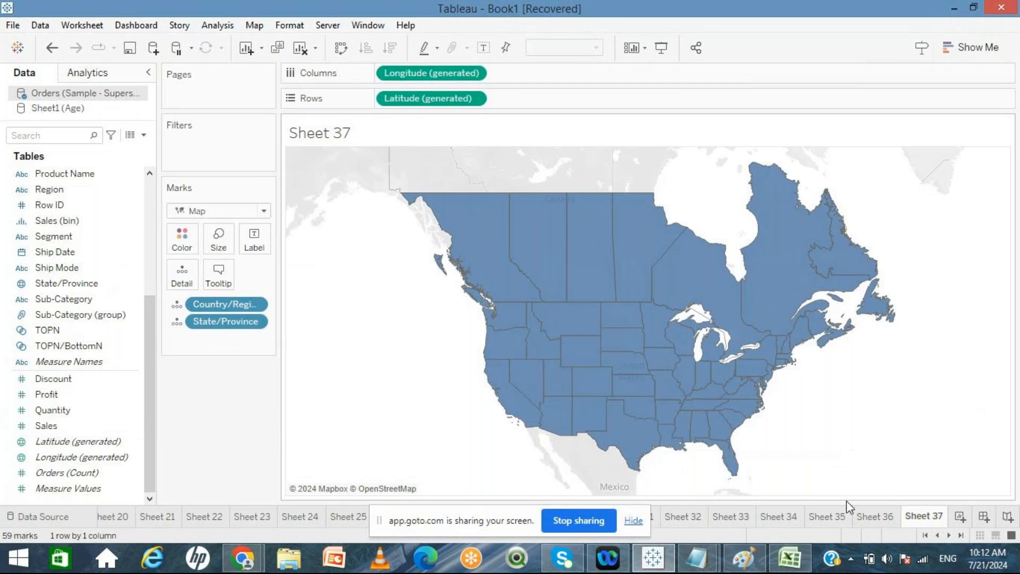
{"action": "left_click", "coordinate": [874, 516]}
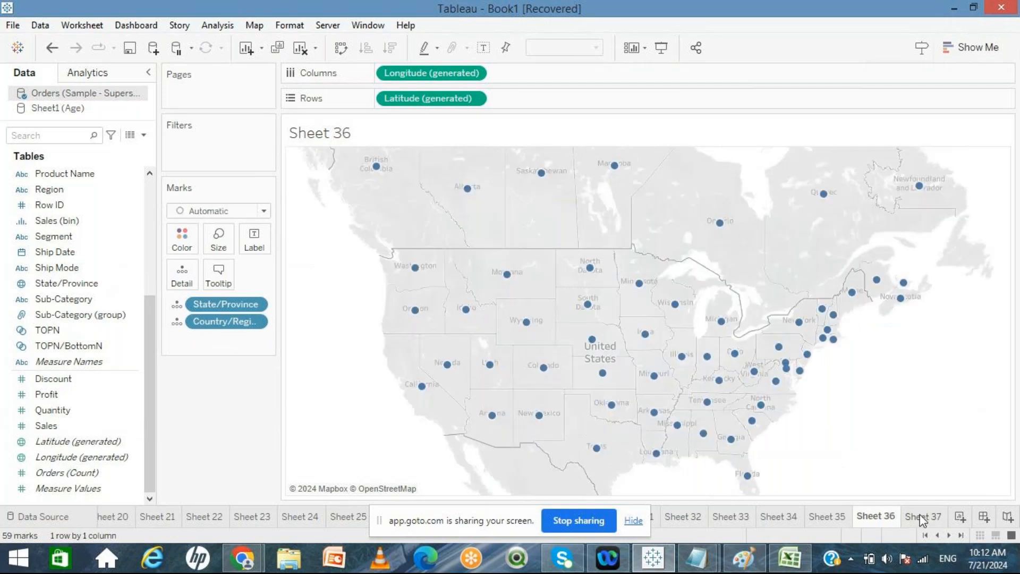
{"action": "mouse_move", "coordinate": [921, 520]}
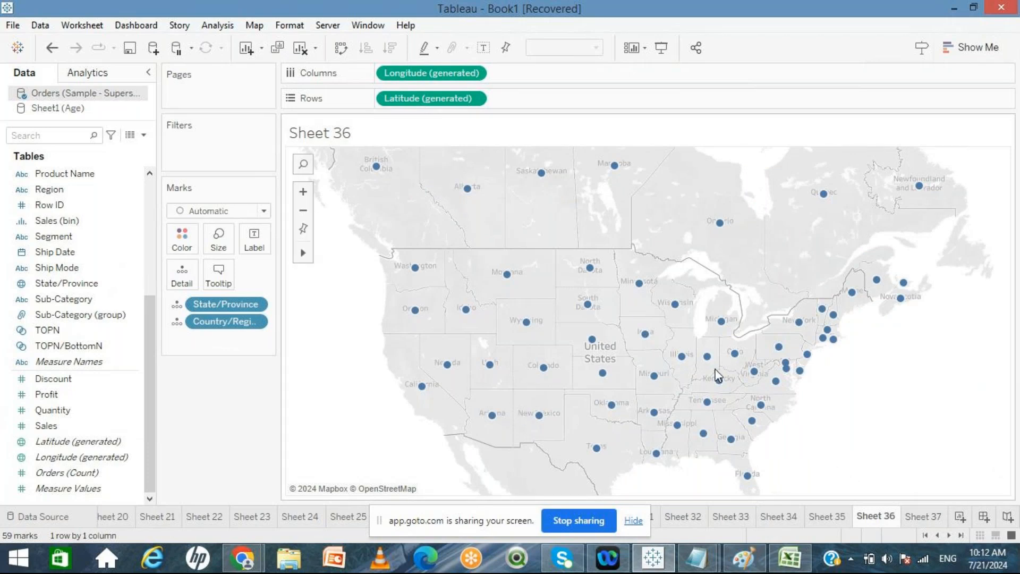
{"action": "left_click", "coordinate": [923, 516]}
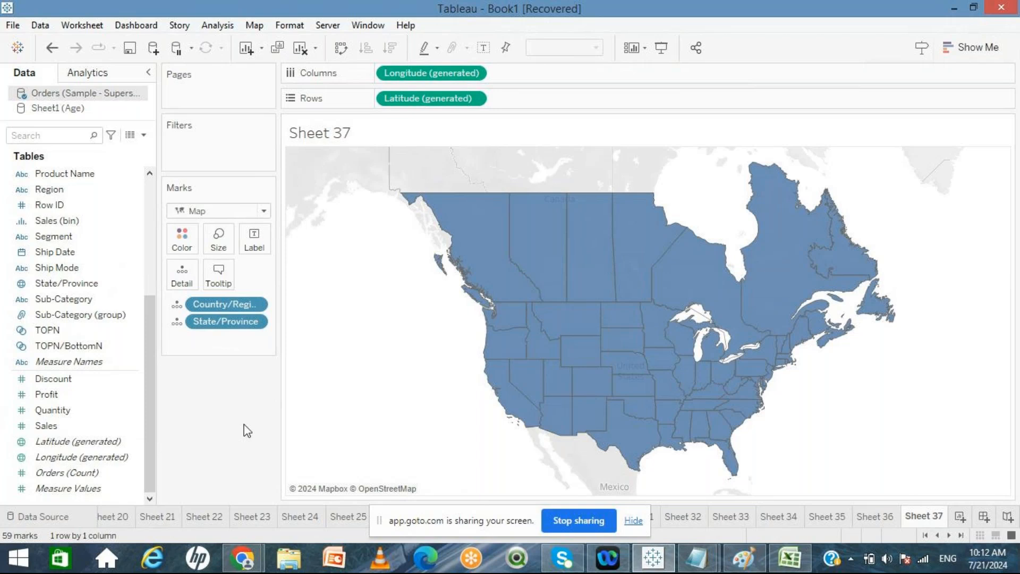
Step: On Sheet 36, place Sales on Size and enlarge the state markers with the size slider
{"action": "left_click", "coordinate": [874, 518]}
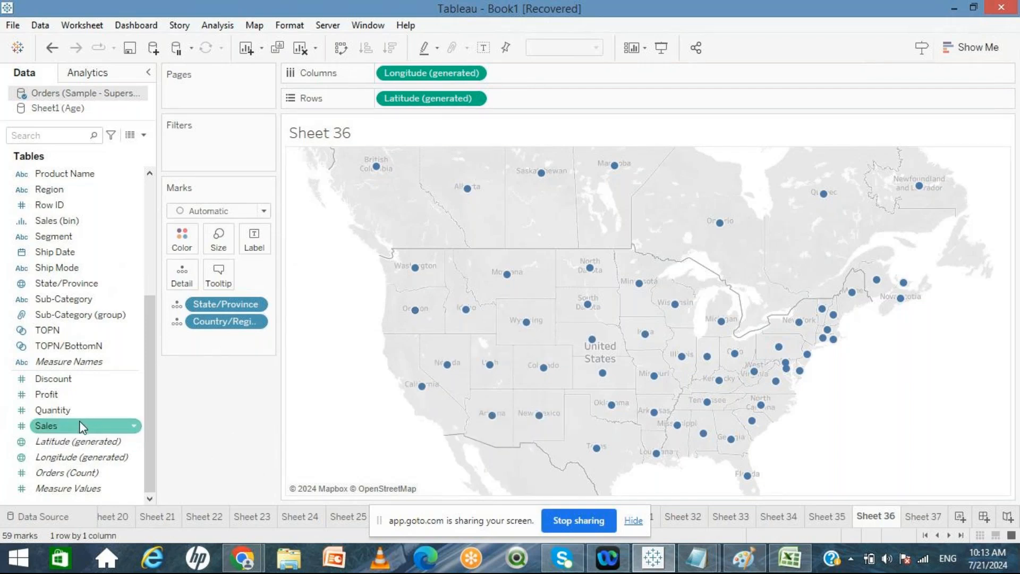
{"action": "left_click_drag", "start_coordinate": [82, 427], "coordinate": [218, 240]}
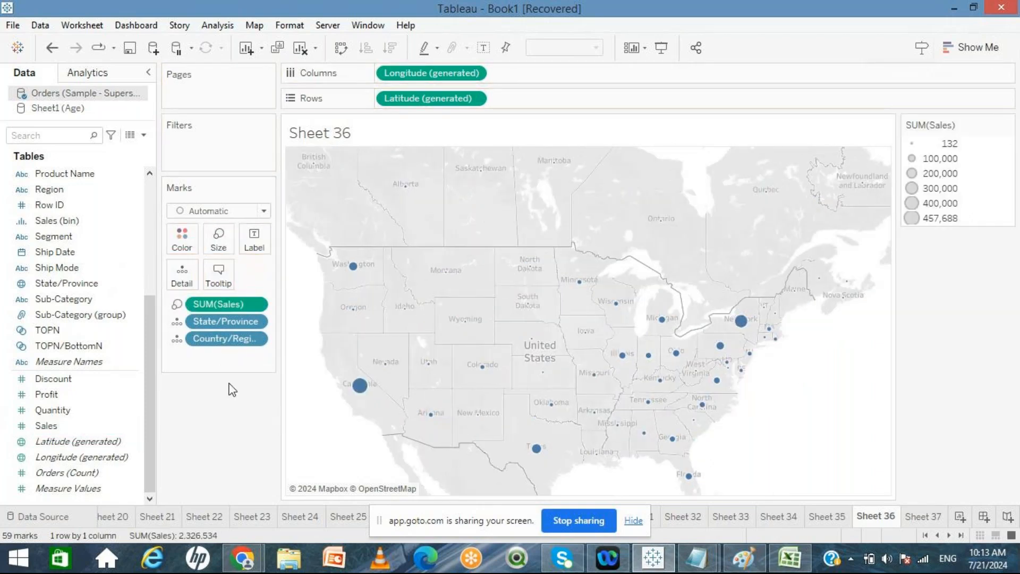
{"action": "left_click", "coordinate": [220, 240]}
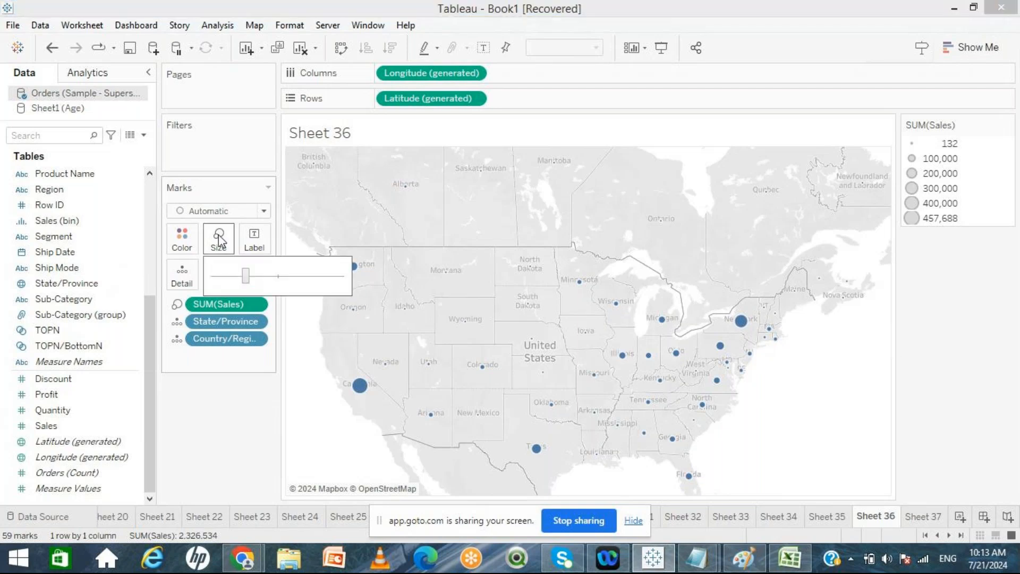
{"action": "left_click_drag", "start_coordinate": [244, 276], "coordinate": [298, 280]}
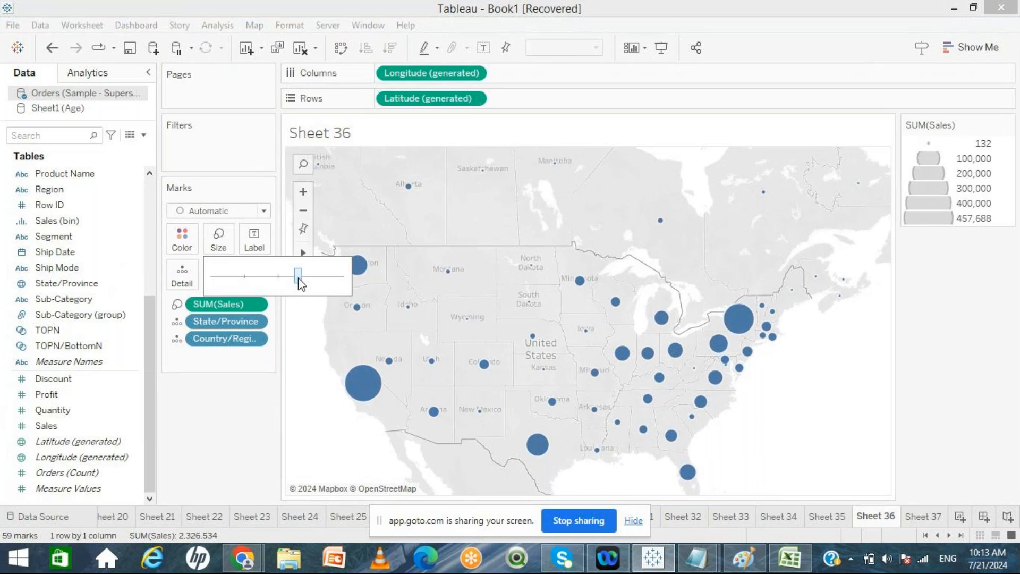
Step: Hover over the larger state markers to read their sales tooltips
{"action": "mouse_move", "coordinate": [366, 399]}
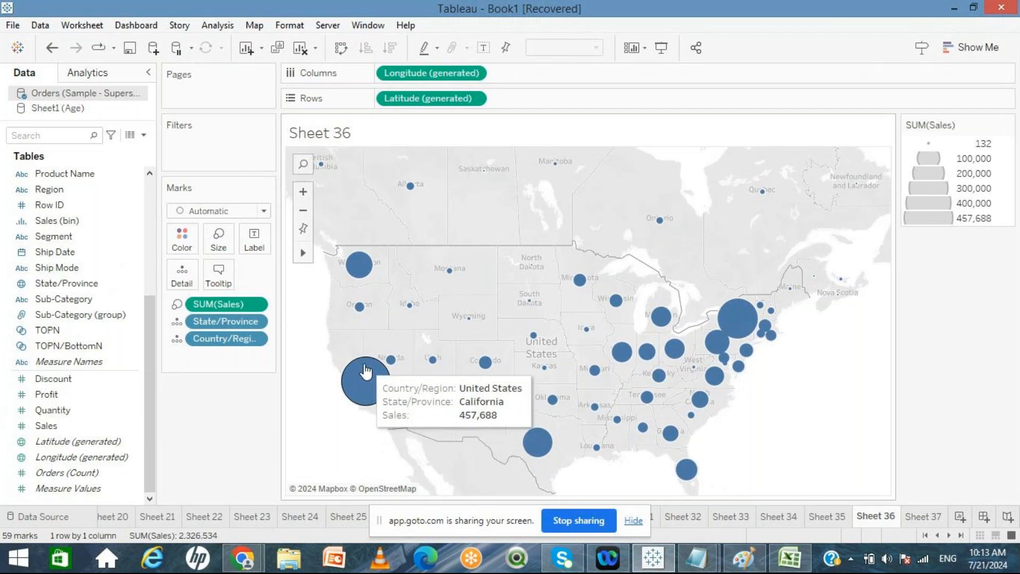
{"action": "mouse_move", "coordinate": [755, 315]}
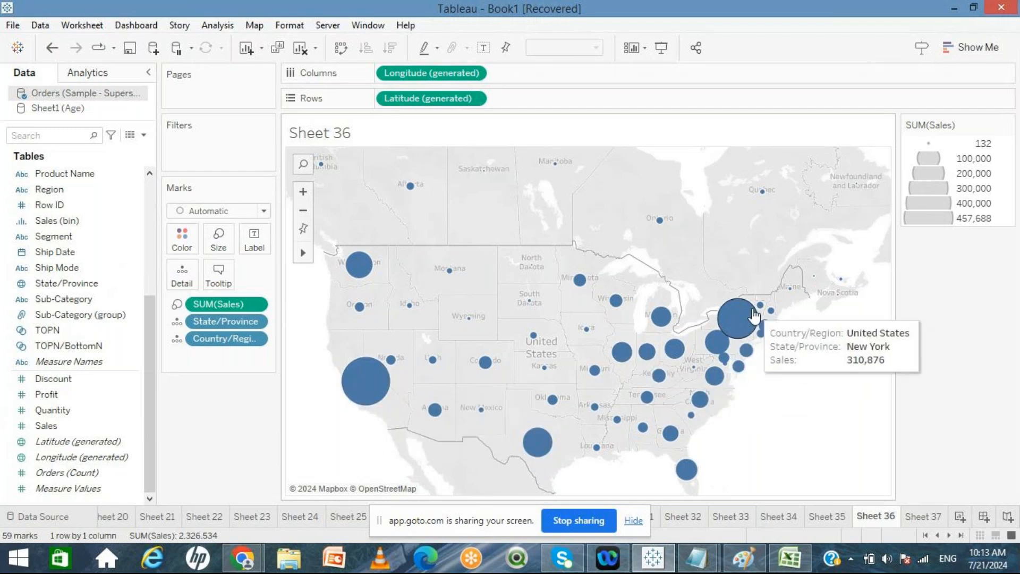
{"action": "mouse_move", "coordinate": [676, 374]}
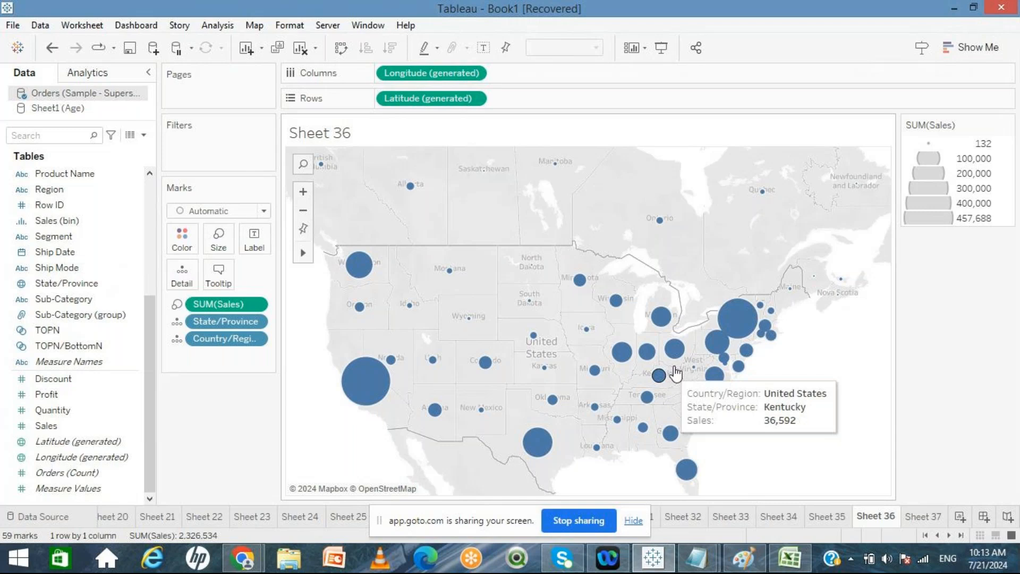
{"action": "mouse_move", "coordinate": [537, 446]}
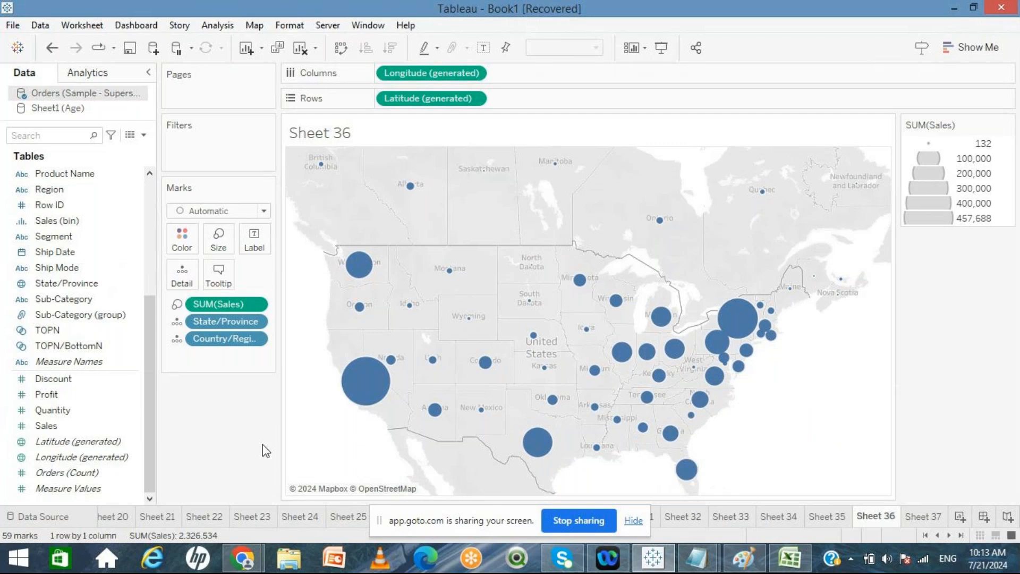
{"action": "mouse_move", "coordinate": [367, 362]}
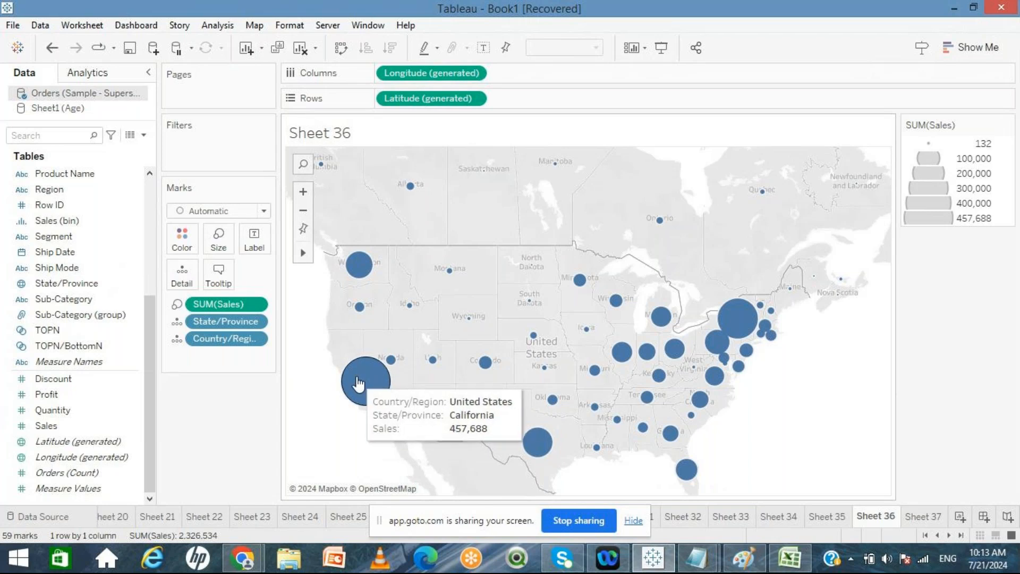
Step: Change the mark type to Shape and set the markers to a filled star shape
{"action": "left_click", "coordinate": [264, 211]}
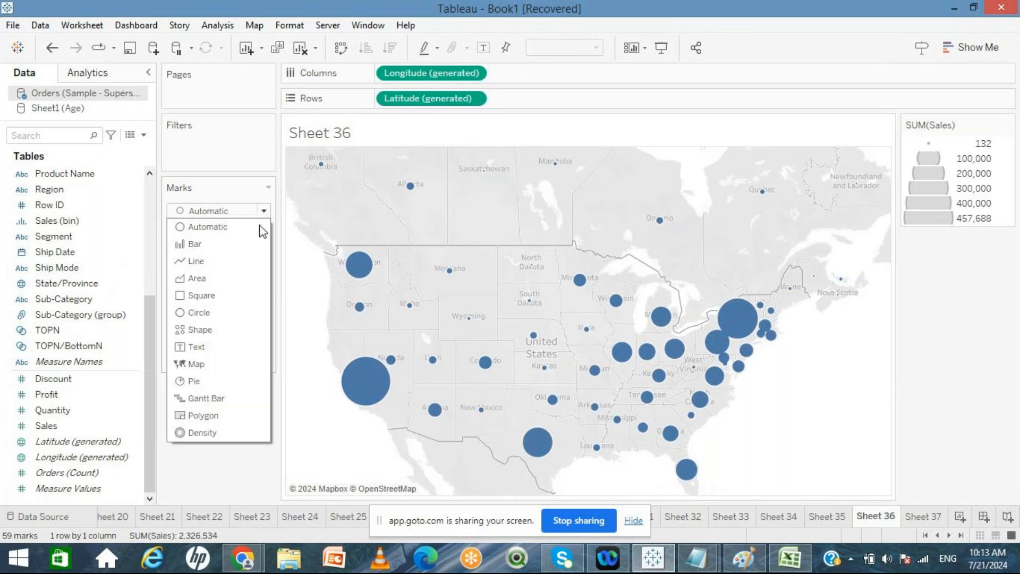
{"action": "key", "text": "Escape"}
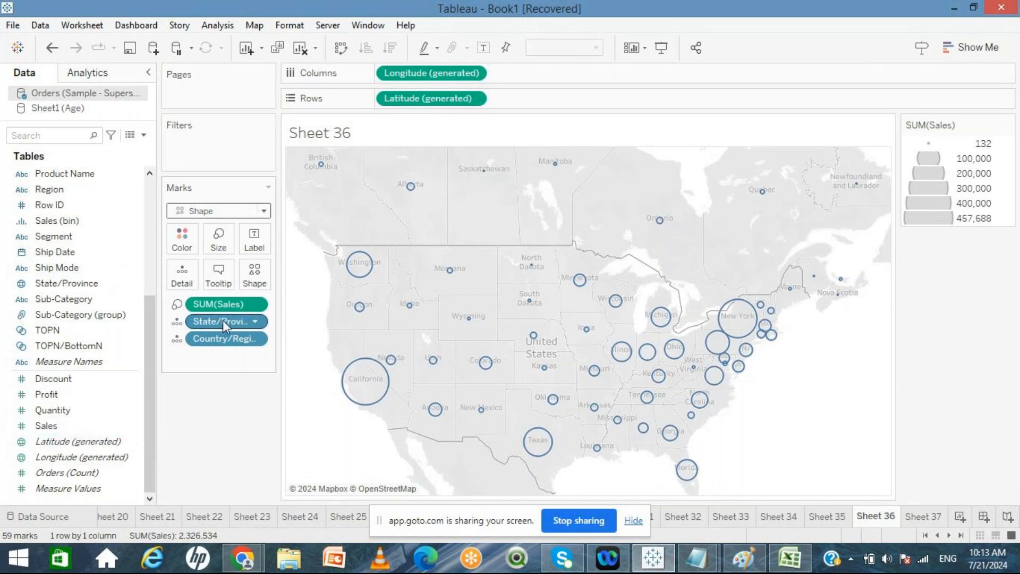
{"action": "left_click", "coordinate": [254, 273]}
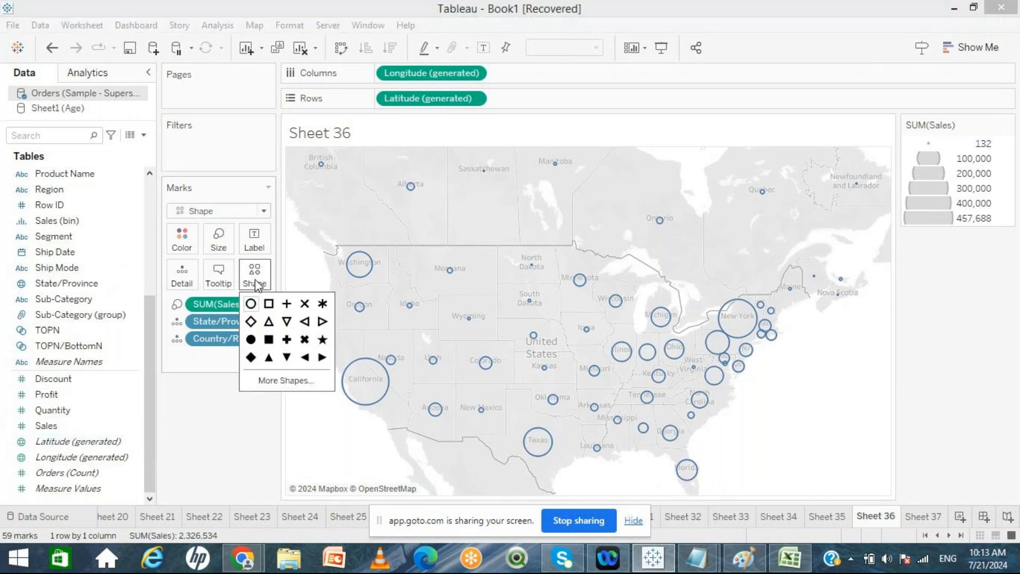
{"action": "left_click", "coordinate": [251, 357]}
{"action": "left_click", "coordinate": [321, 340]}
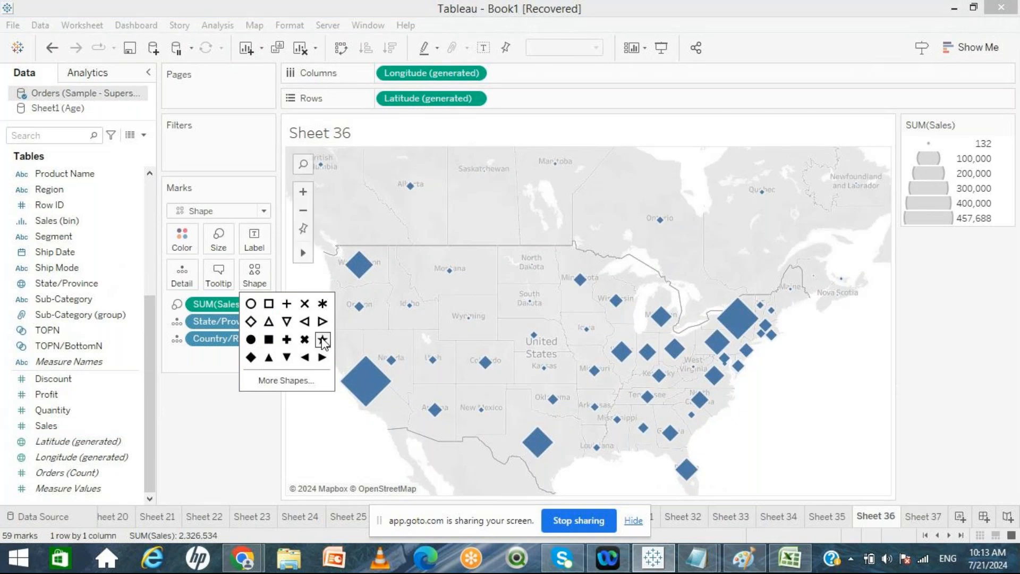
{"action": "left_click", "coordinate": [235, 441]}
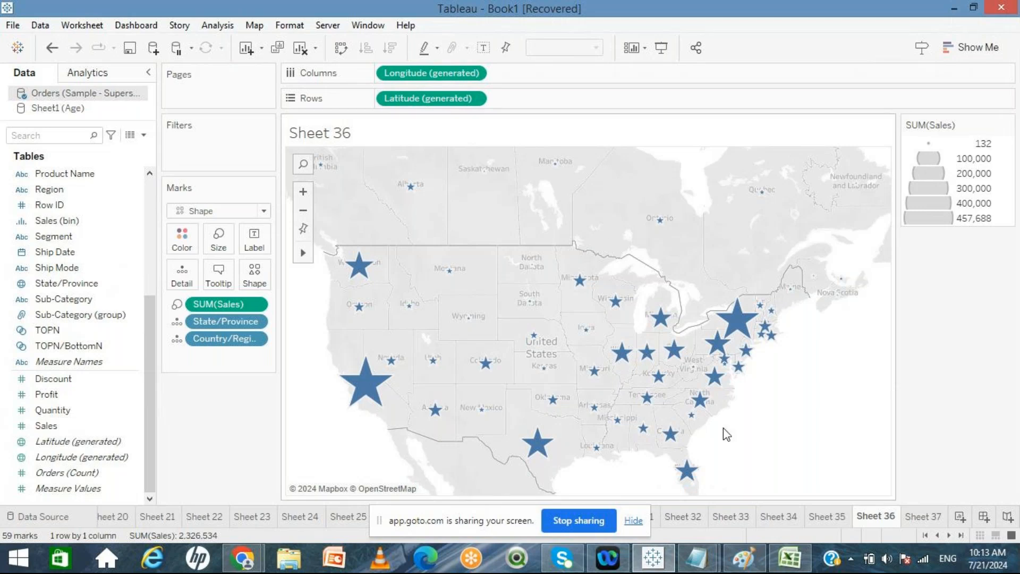
Step: On Sheet 37, place Sales on Color to shade the states by sales
{"action": "left_click", "coordinate": [923, 516]}
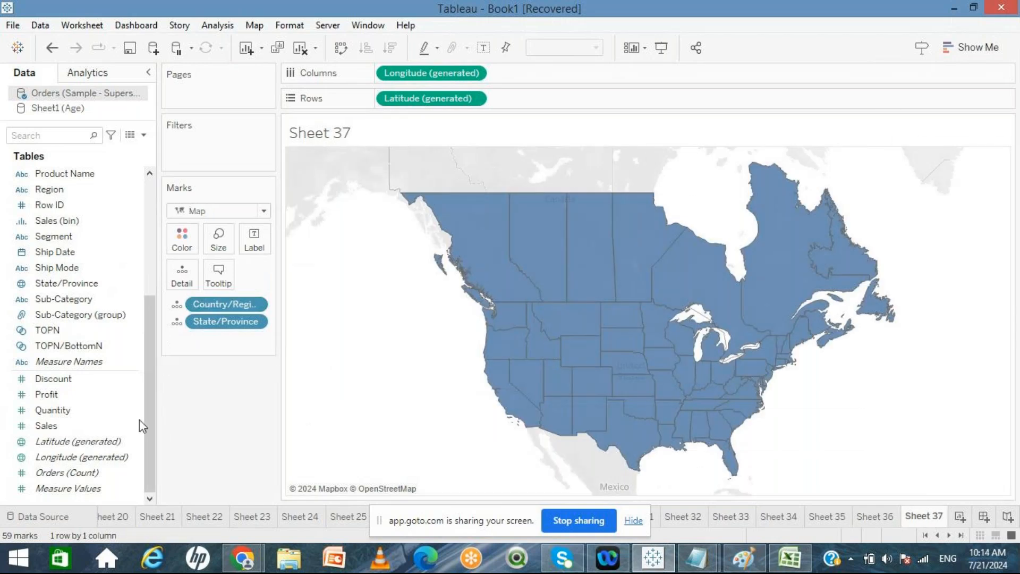
{"action": "left_click", "coordinate": [88, 425]}
{"action": "mouse_move", "coordinate": [88, 423]}
{"action": "left_mouse_down"}
{"action": "mouse_move", "coordinate": [177, 292]}
{"action": "mouse_move", "coordinate": [186, 237]}
{"action": "left_mouse_up"}
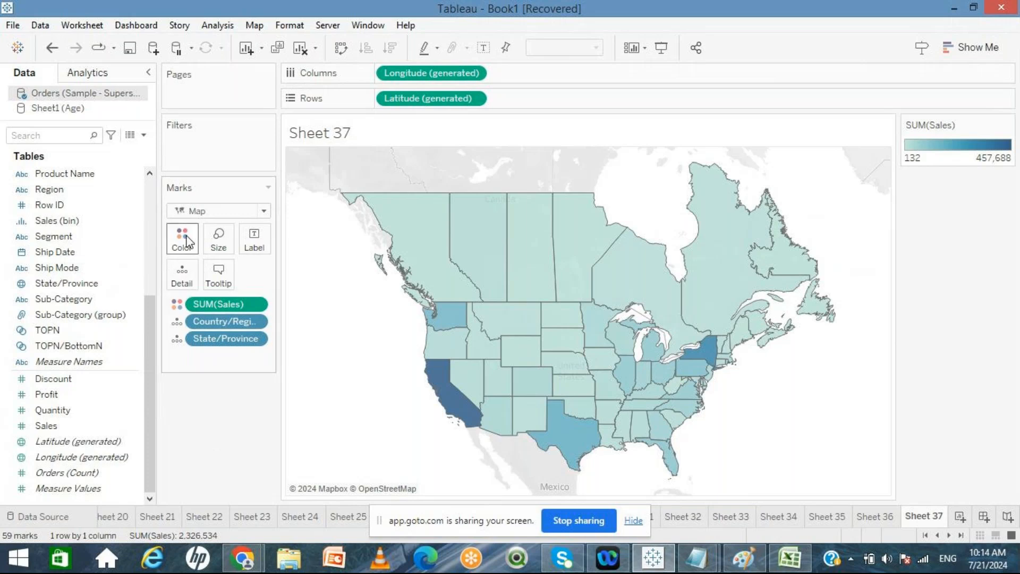
{"action": "mouse_move", "coordinate": [438, 375]}
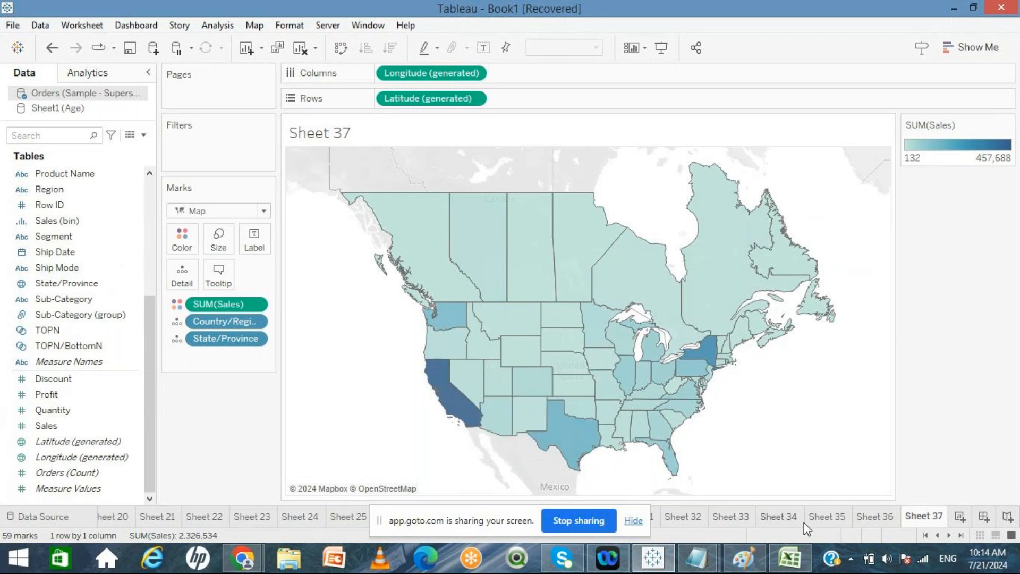
Step: On Sheet 37, change the sales colour palette to Orange-Gold
{"action": "left_click", "coordinate": [871, 518]}
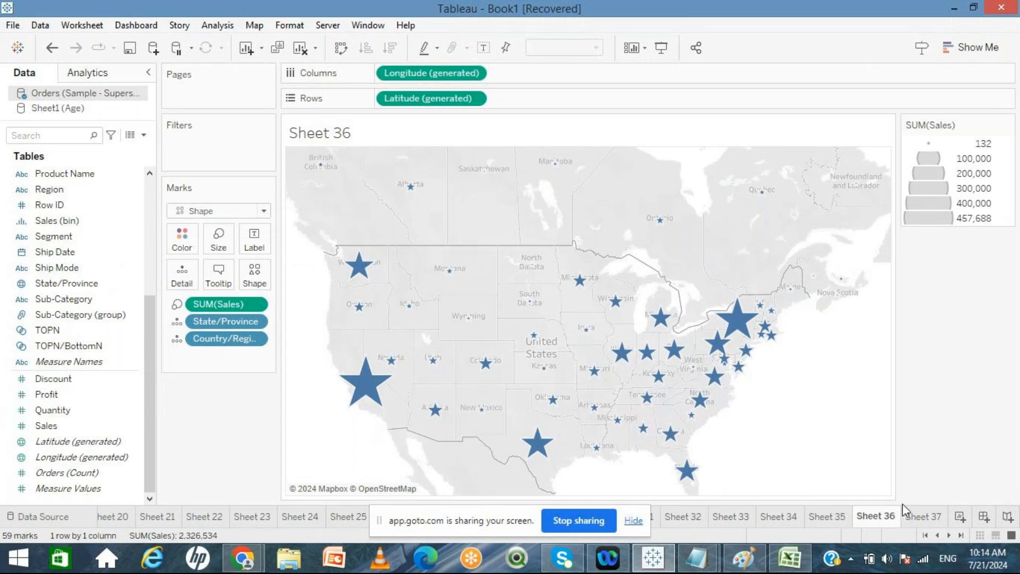
{"action": "left_click", "coordinate": [922, 516]}
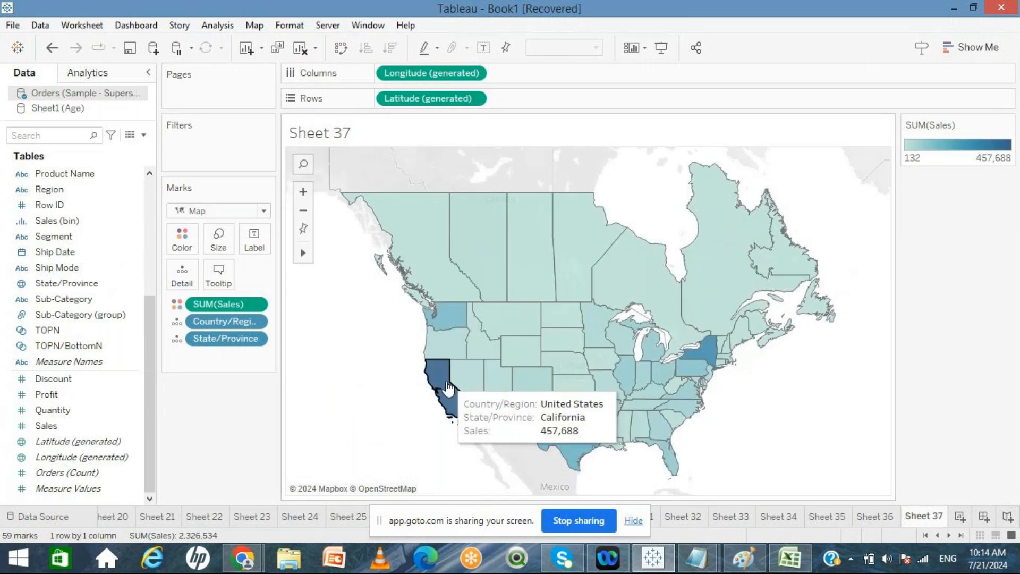
{"action": "left_click", "coordinate": [181, 240]}
{"action": "left_click", "coordinate": [234, 287]}
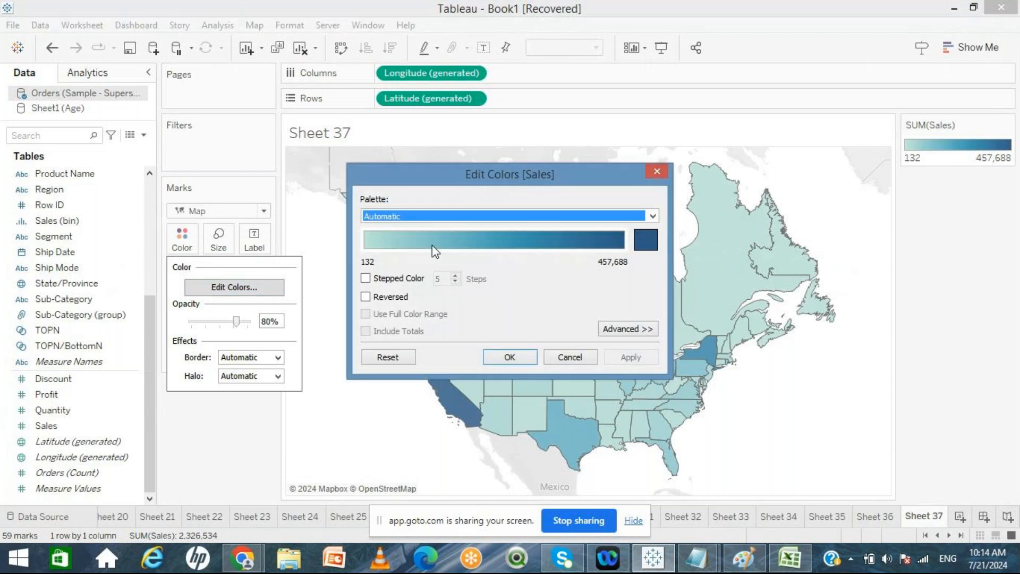
{"action": "left_click", "coordinate": [652, 215]}
{"action": "left_click", "coordinate": [496, 322]}
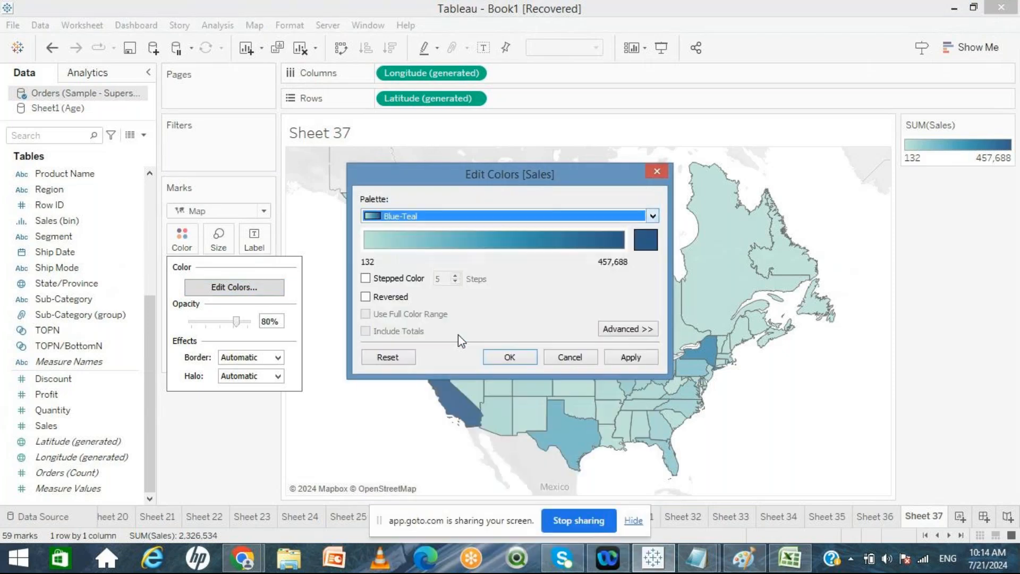
{"action": "left_click", "coordinate": [649, 215]}
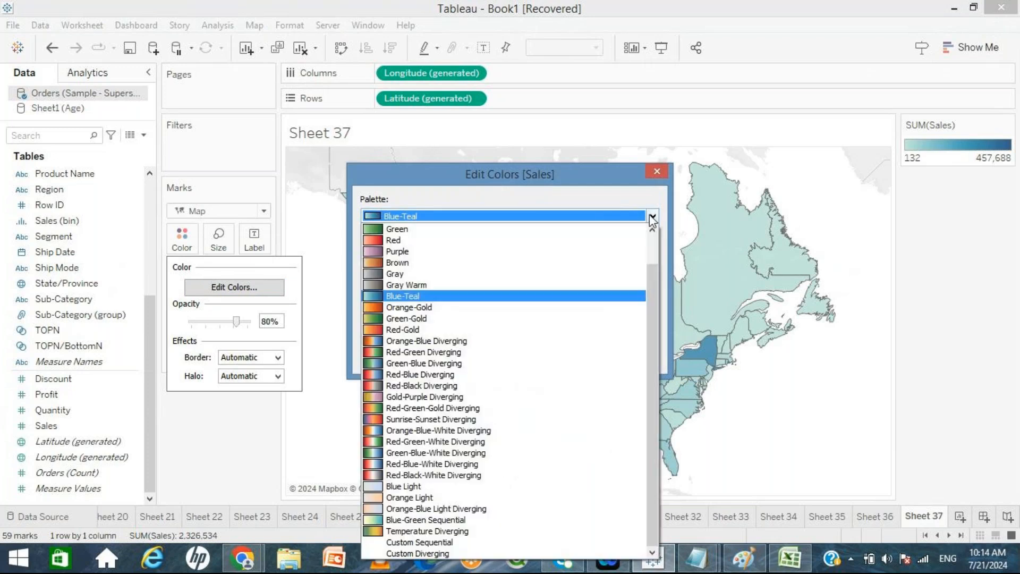
{"action": "left_click", "coordinate": [406, 307]}
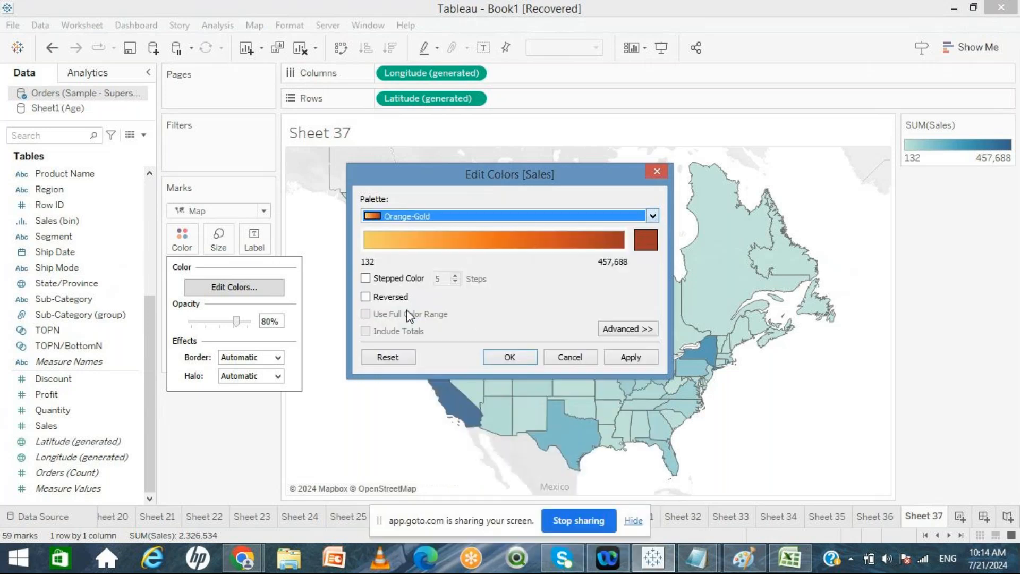
{"action": "left_click", "coordinate": [517, 359]}
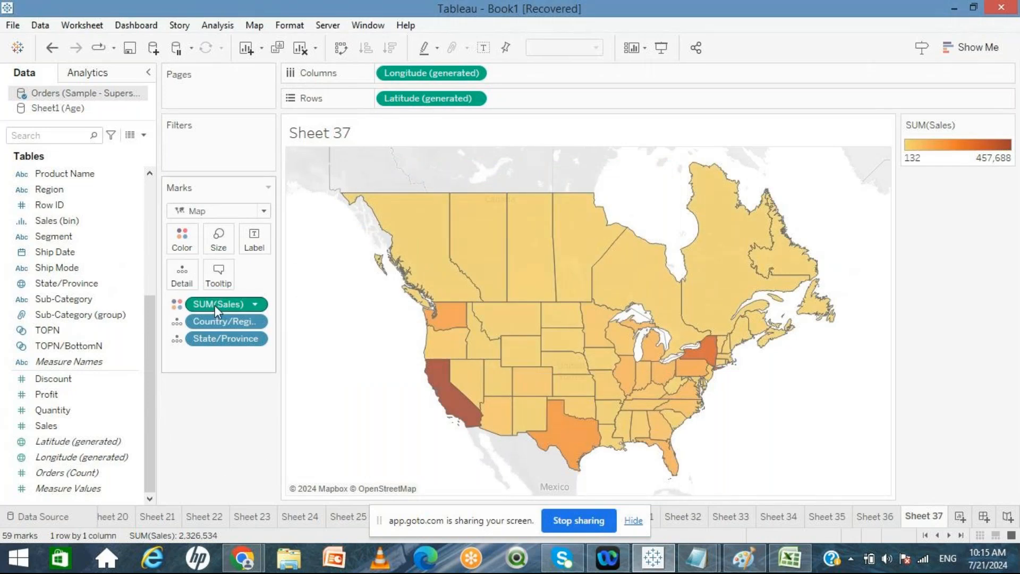
Step: Label the filled map with State/Province and SUM(Sales)
{"action": "left_click_drag", "start_coordinate": [208, 339], "coordinate": [259, 227]}
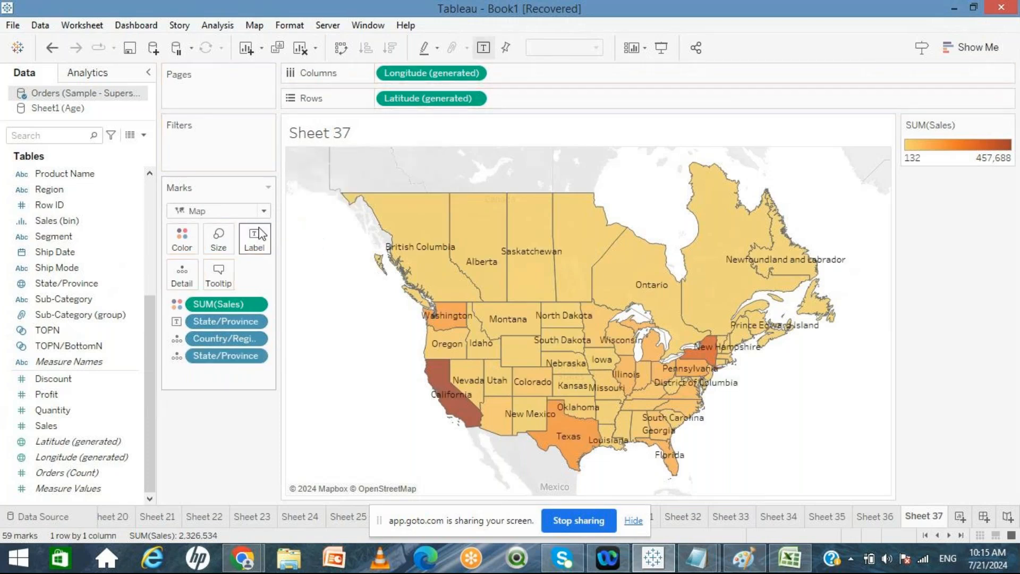
{"action": "left_click_drag", "start_coordinate": [218, 301], "coordinate": [254, 246]}
{"action": "mouse_move", "coordinate": [298, 266]}
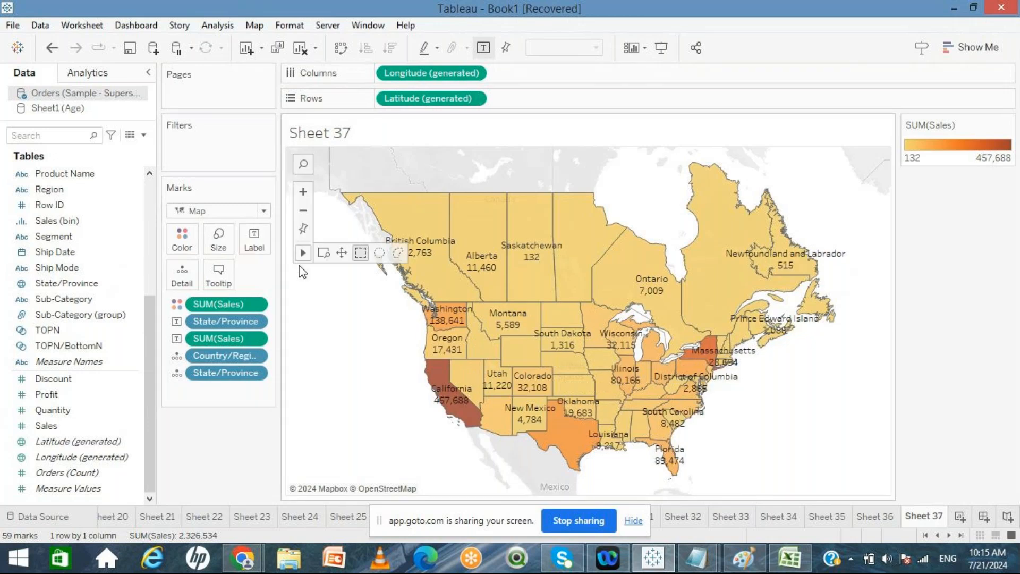
Step: Zoom into the filled map to inspect the state labels, then zoom back out
{"action": "left_click", "coordinate": [306, 192]}
{"action": "left_click", "coordinate": [304, 191]}
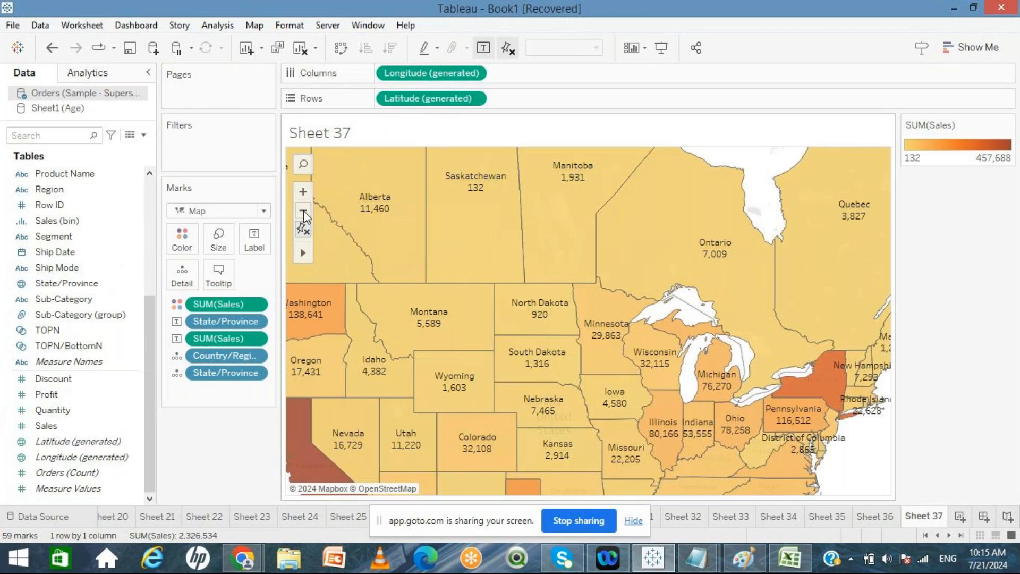
{"action": "left_click", "coordinate": [303, 211]}
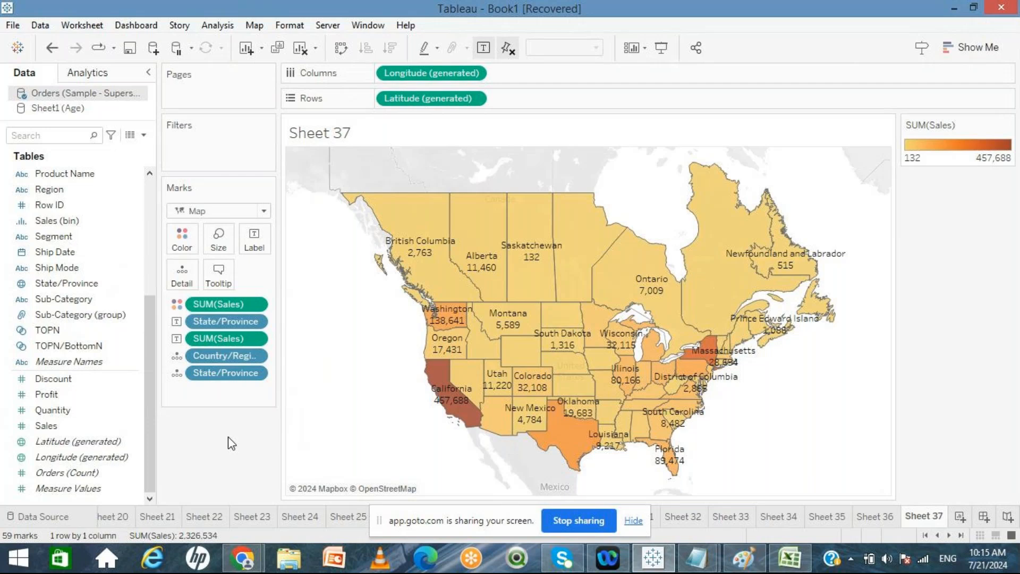
Step: On Sheet 36, change the marker shape to a filled circle
{"action": "left_click", "coordinate": [881, 521]}
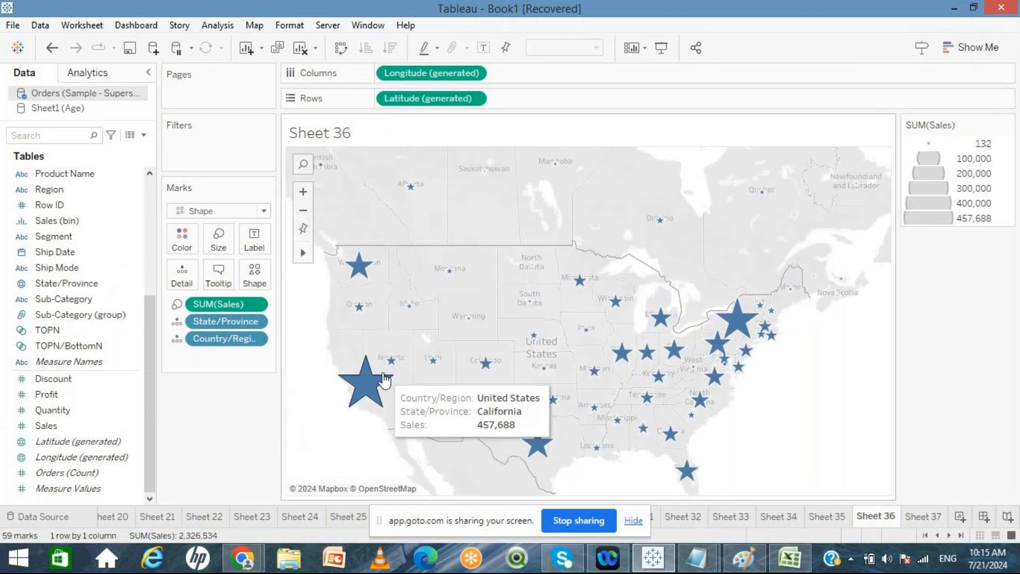
{"action": "left_click", "coordinate": [256, 271]}
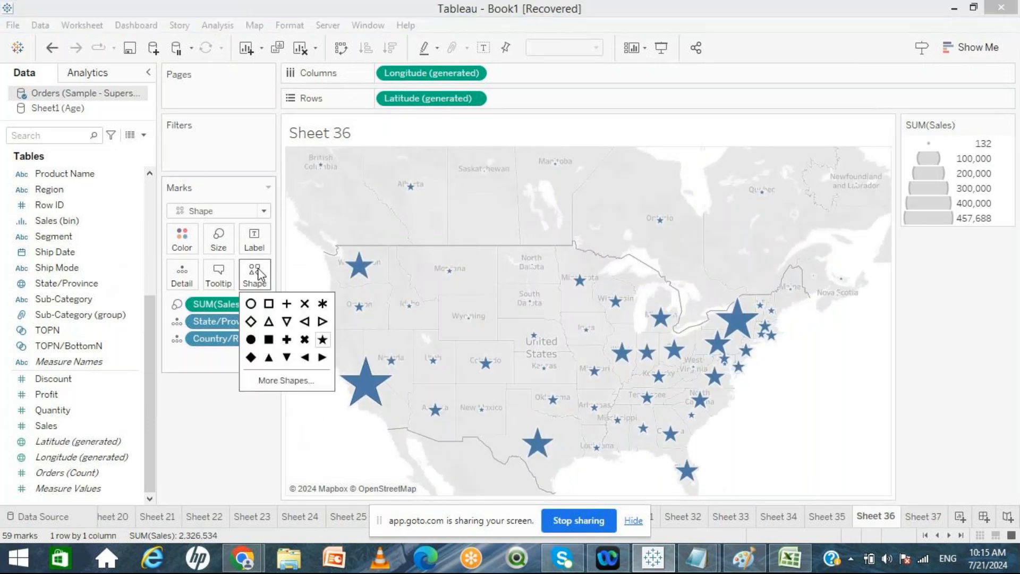
{"action": "left_click", "coordinate": [250, 304]}
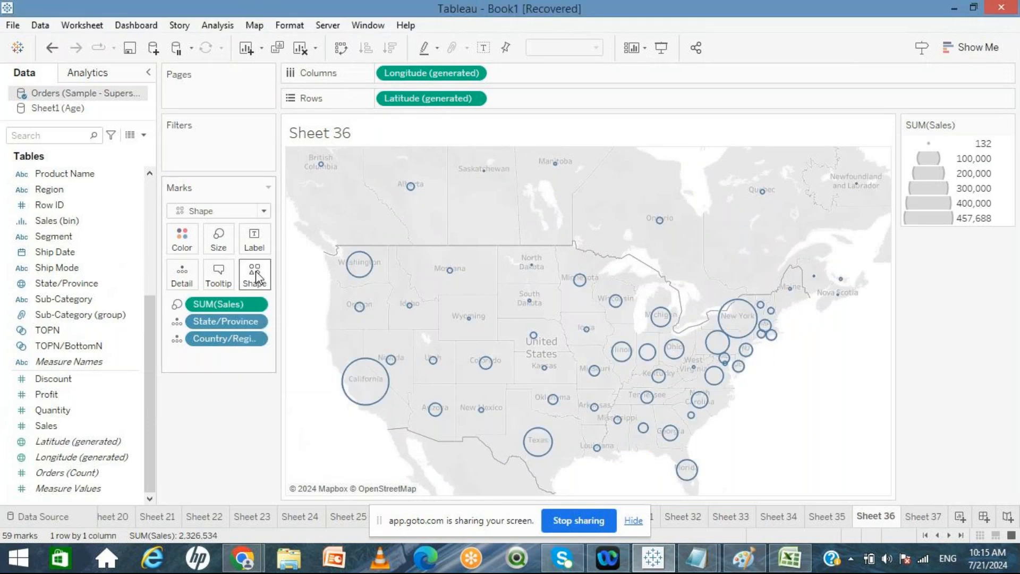
{"action": "left_click", "coordinate": [258, 287]}
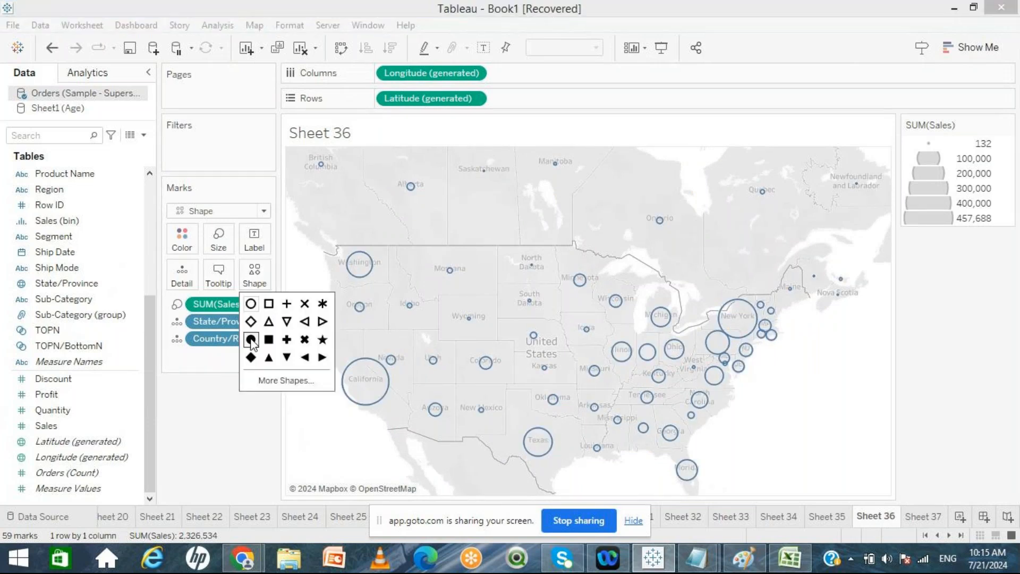
{"action": "left_click", "coordinate": [250, 339]}
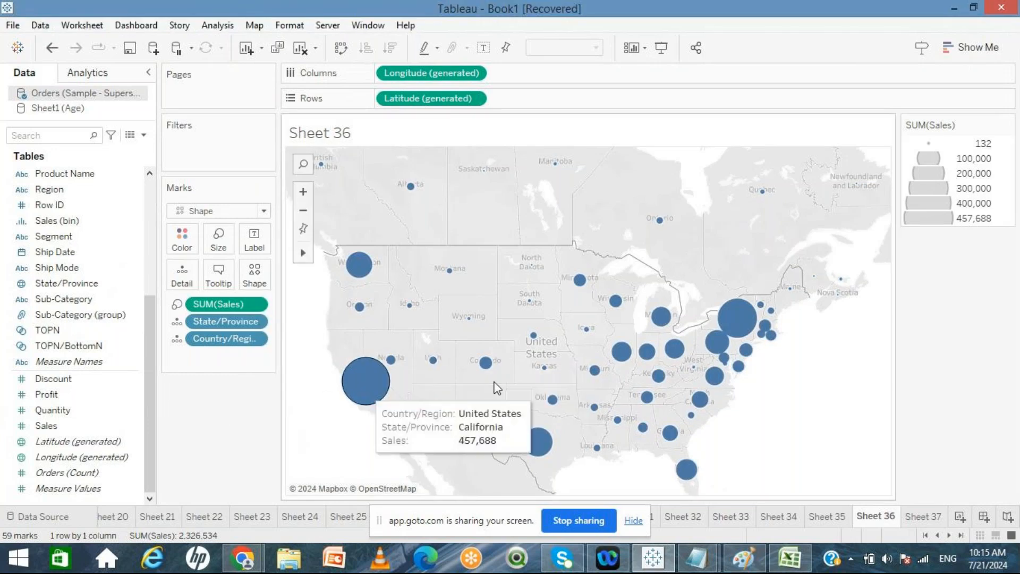
Step: Change the Sheet 36 mark type to Pie
{"action": "left_click", "coordinate": [923, 516]}
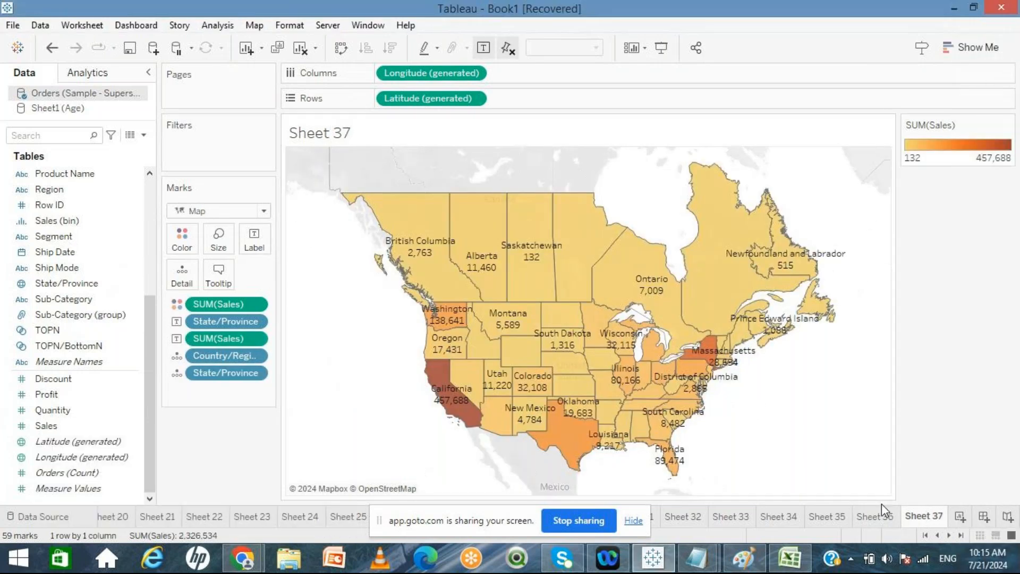
{"action": "left_click", "coordinate": [873, 518]}
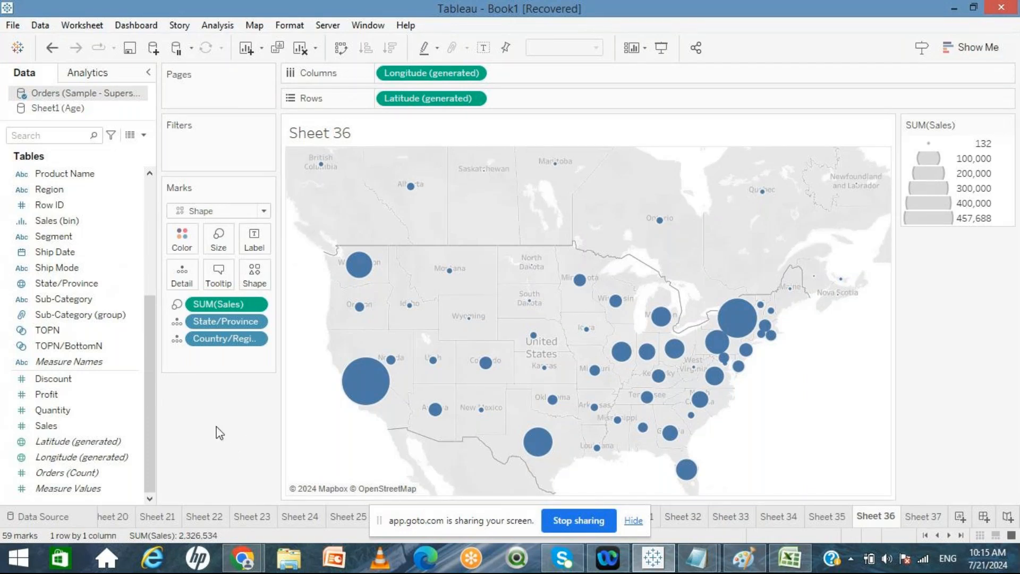
{"action": "mouse_move", "coordinate": [351, 383]}
{"action": "left_click", "coordinate": [263, 211]}
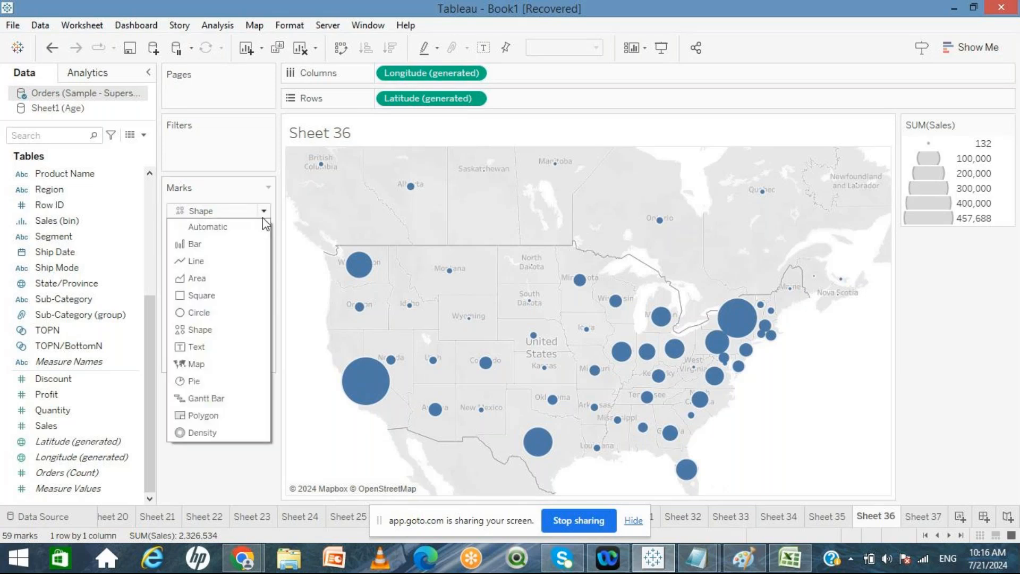
{"action": "key", "text": "Escape"}
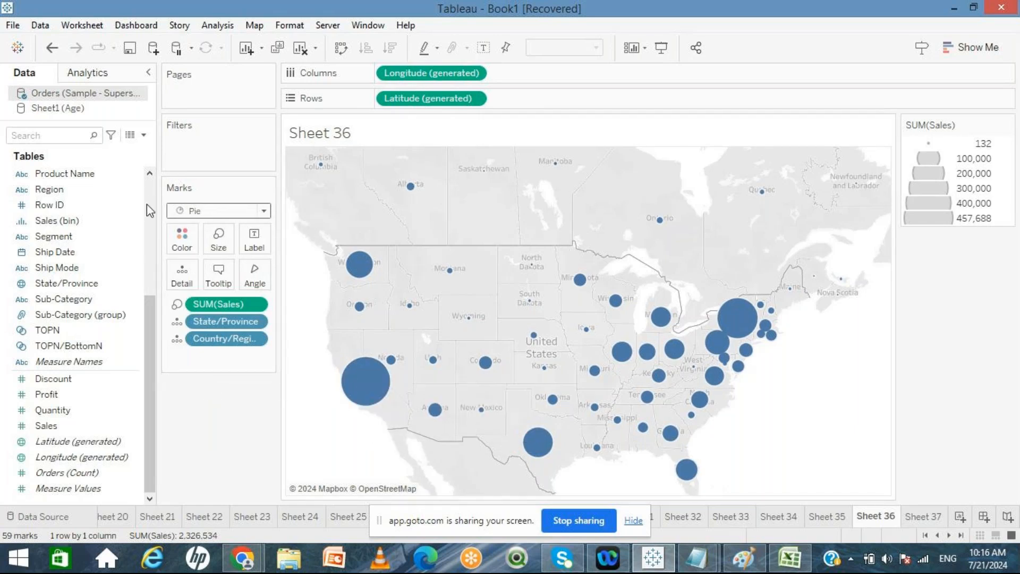
Step: Place Category on Color and SUM(Sales) on Angle to split each state marker into a category pie
{"action": "scroll", "coordinate": [146, 204], "scroll_direction": "up", "scroll_amount": 5}
{"action": "left_click", "coordinate": [80, 195]}
{"action": "left_click_drag", "start_coordinate": [80, 199], "coordinate": [178, 238]}
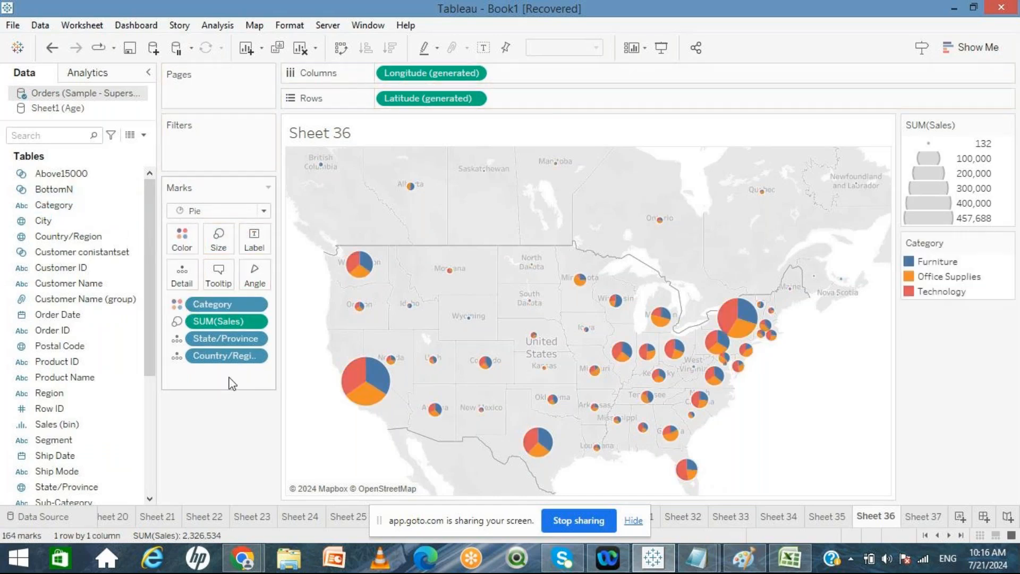
{"action": "mouse_move", "coordinate": [377, 375]}
{"action": "left_click_drag", "start_coordinate": [220, 323], "coordinate": [254, 274]}
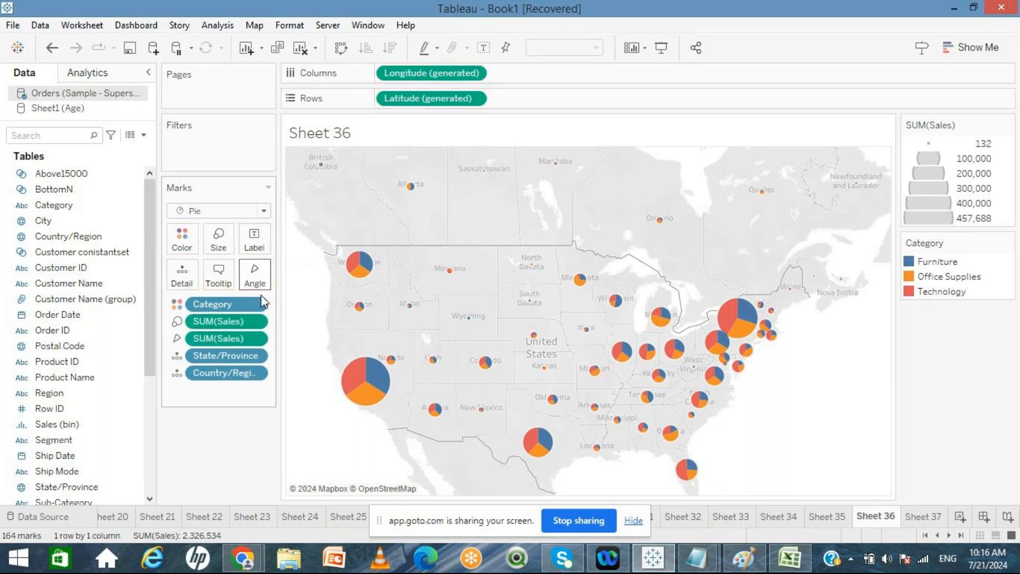
Step: Hover over the state pies to read their category sales tooltips
{"action": "mouse_move", "coordinate": [437, 418]}
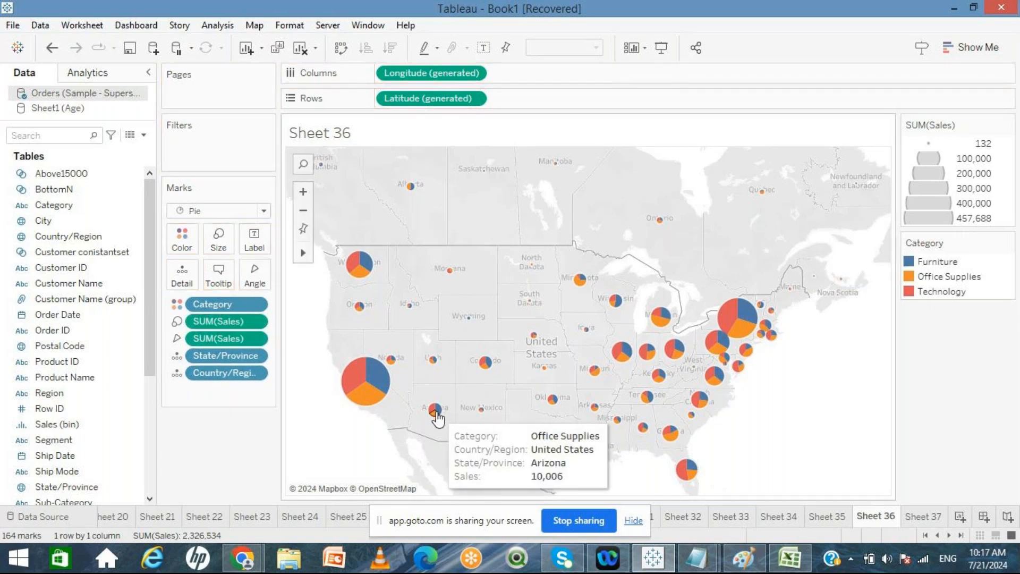
{"action": "mouse_move", "coordinate": [647, 404]}
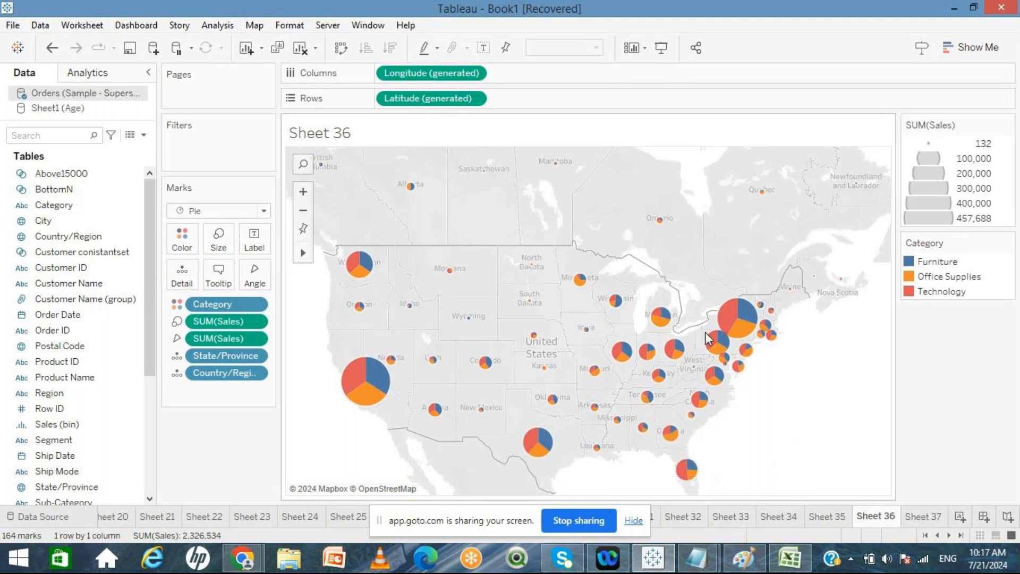
{"action": "mouse_move", "coordinate": [727, 323]}
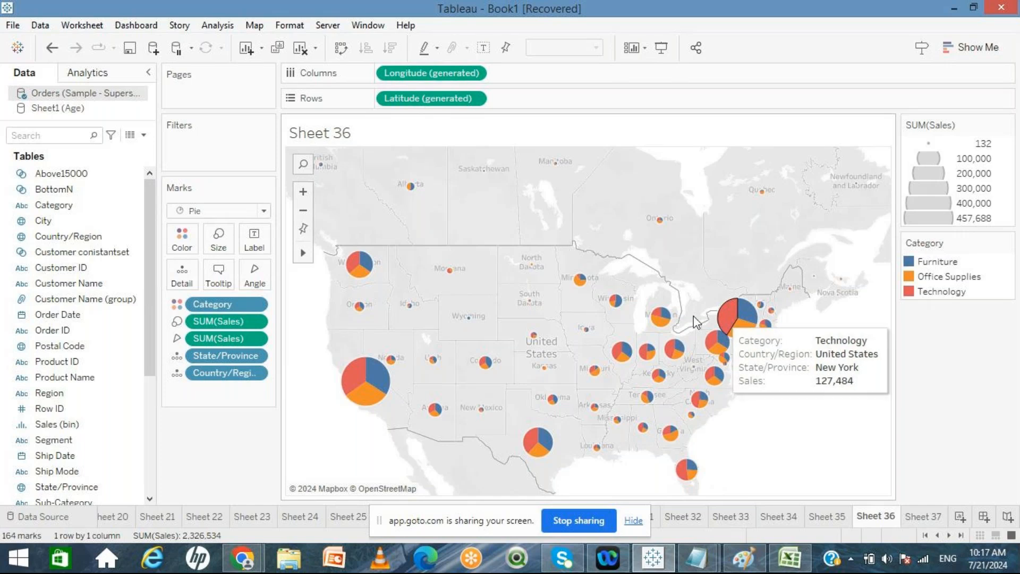
{"action": "mouse_move", "coordinate": [659, 320]}
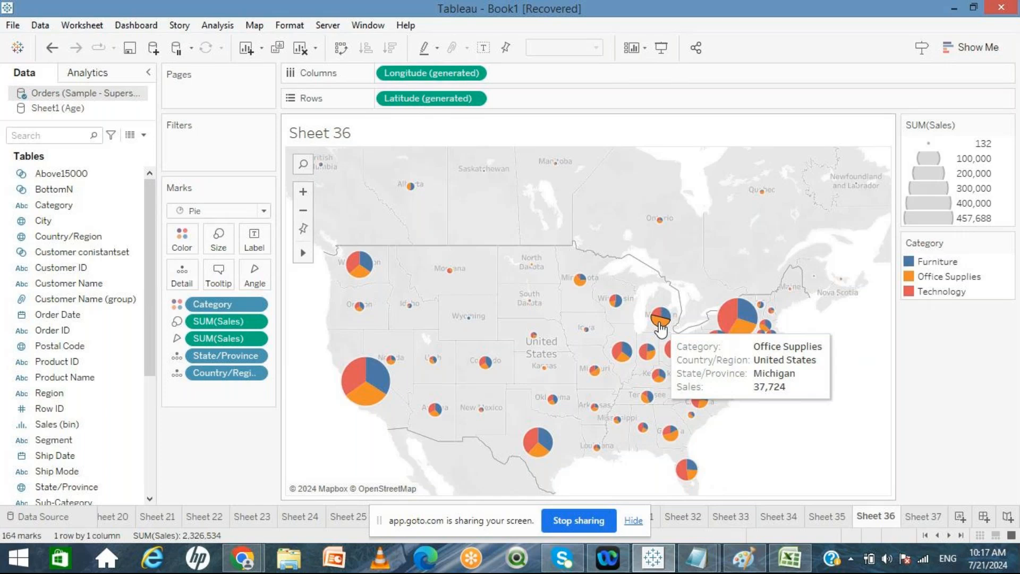
{"action": "mouse_move", "coordinate": [579, 283]}
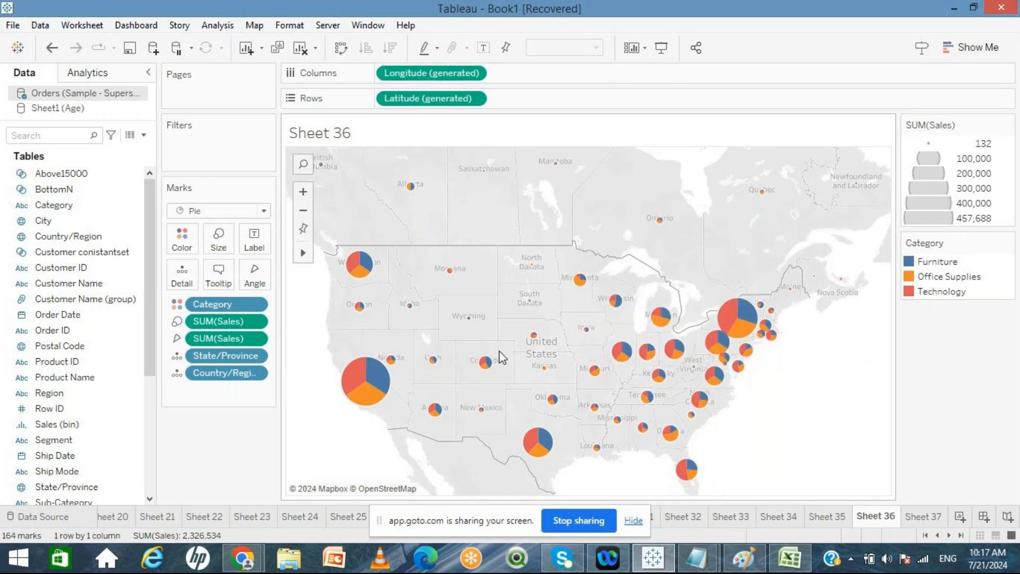
{"action": "mouse_move", "coordinate": [535, 338]}
Step: Create a new worksheet, Sheet 38
{"action": "left_click", "coordinate": [921, 518]}
{"action": "left_click", "coordinate": [891, 520]}
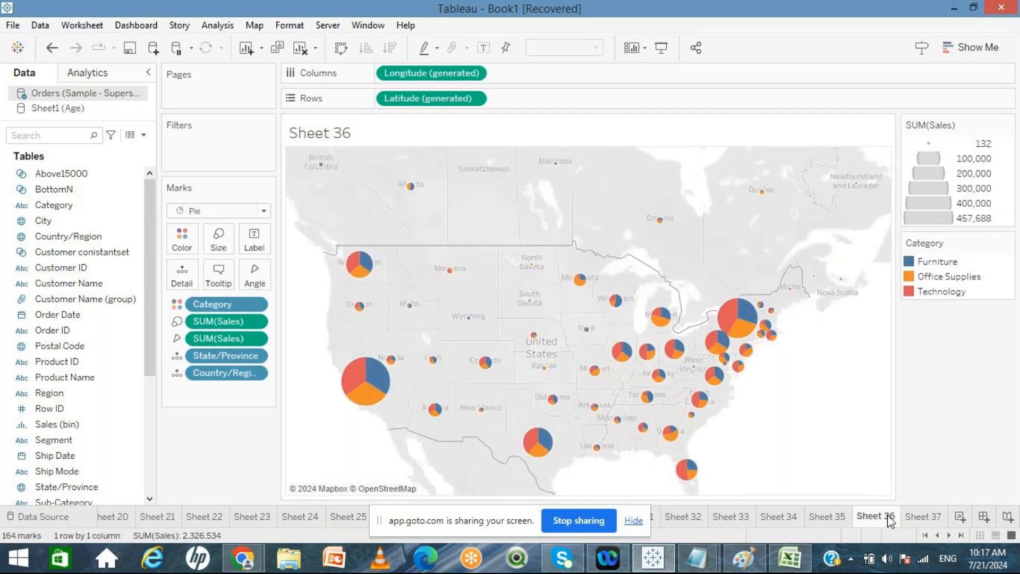
{"action": "left_click", "coordinate": [922, 519]}
{"action": "left_click", "coordinate": [894, 516]}
{"action": "left_click", "coordinate": [943, 518]}
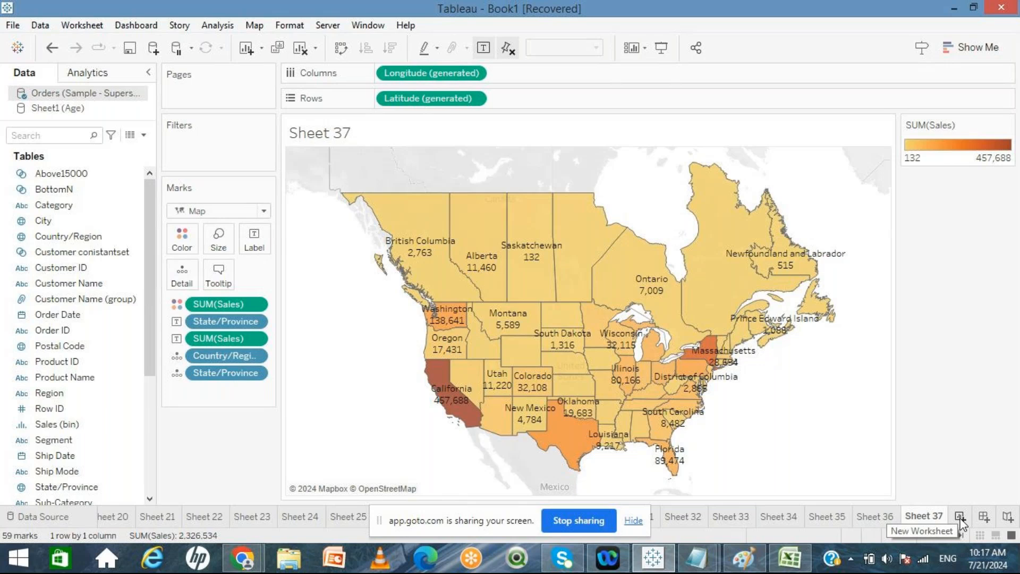
{"action": "left_click", "coordinate": [959, 517]}
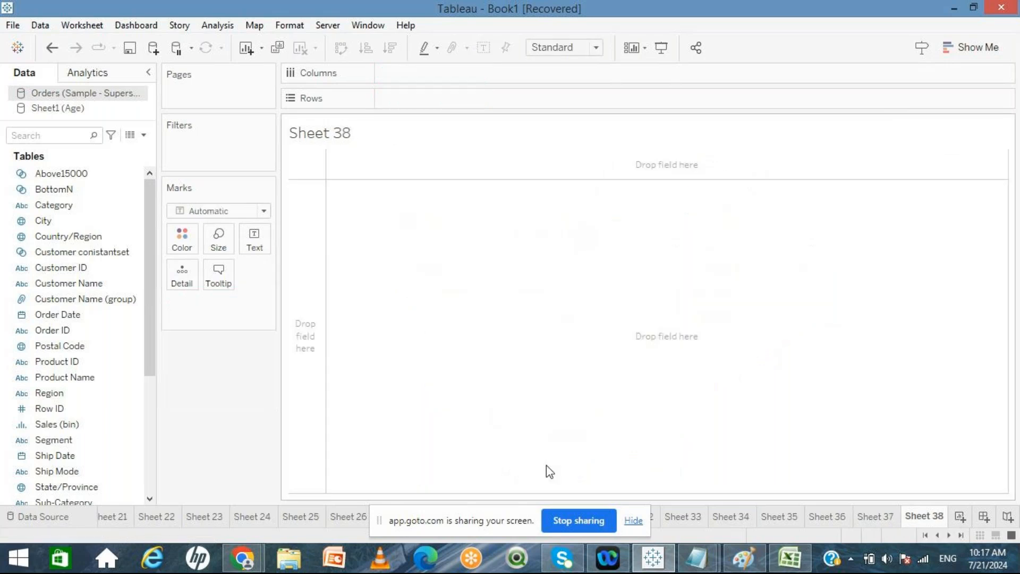
Step: Add Latitude (generated) and Longitude (generated) to build an empty map
{"action": "scroll", "coordinate": [153, 460], "scroll_direction": "down", "scroll_amount": 5}
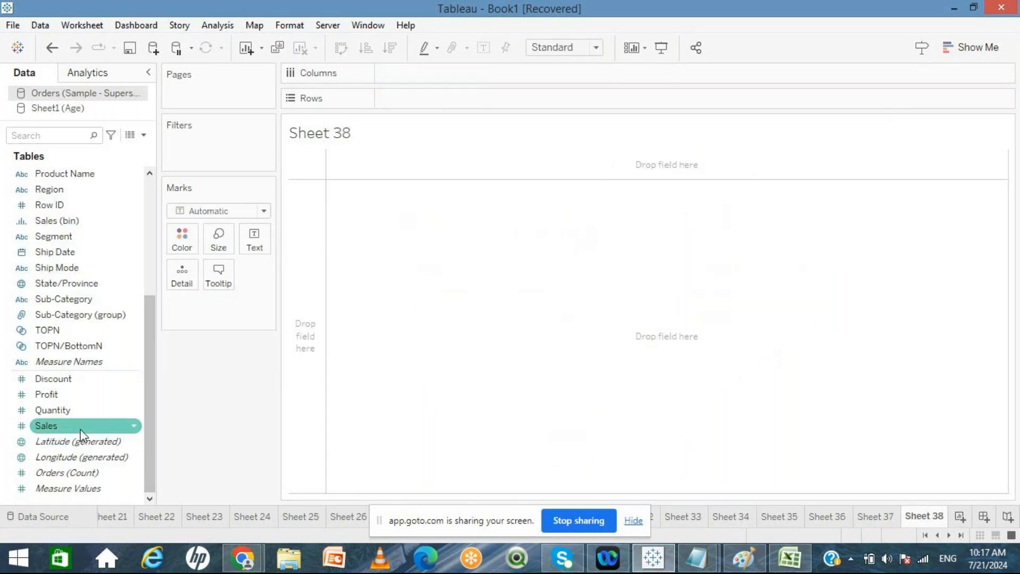
{"action": "double_click", "coordinate": [63, 442]}
{"action": "double_click", "coordinate": [63, 454]}
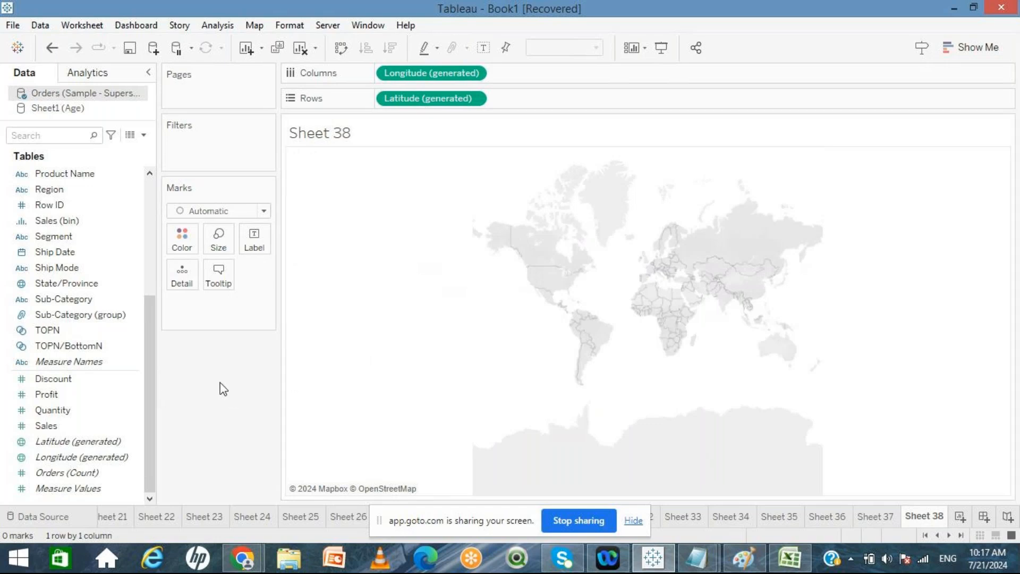
Step: Add State/Province to Detail and open Edit Locations for the unrecognised states
{"action": "left_click", "coordinate": [81, 282]}
{"action": "left_click_drag", "start_coordinate": [81, 282], "coordinate": [223, 304]}
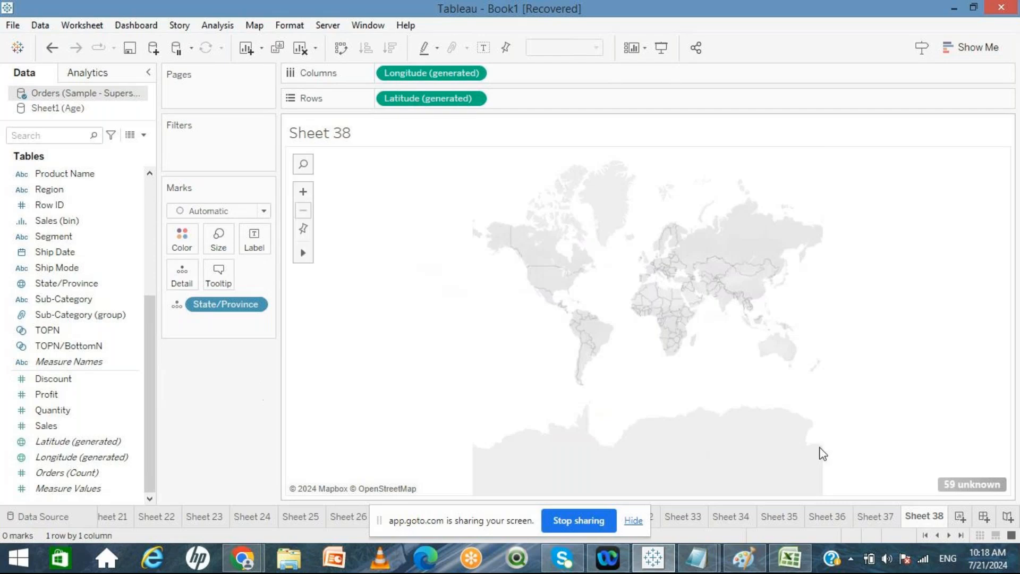
{"action": "left_click", "coordinate": [976, 487]}
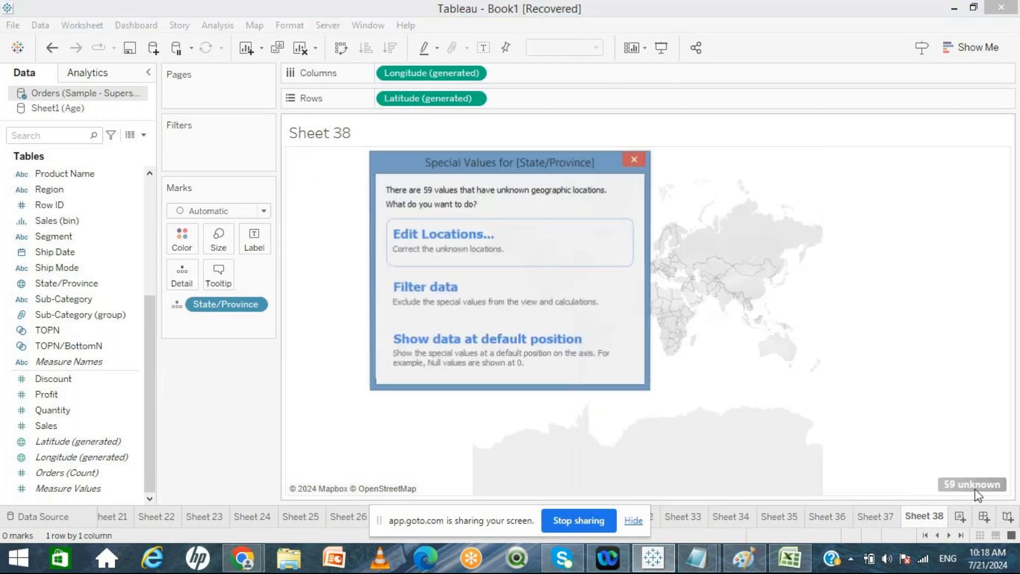
{"action": "left_click", "coordinate": [504, 252]}
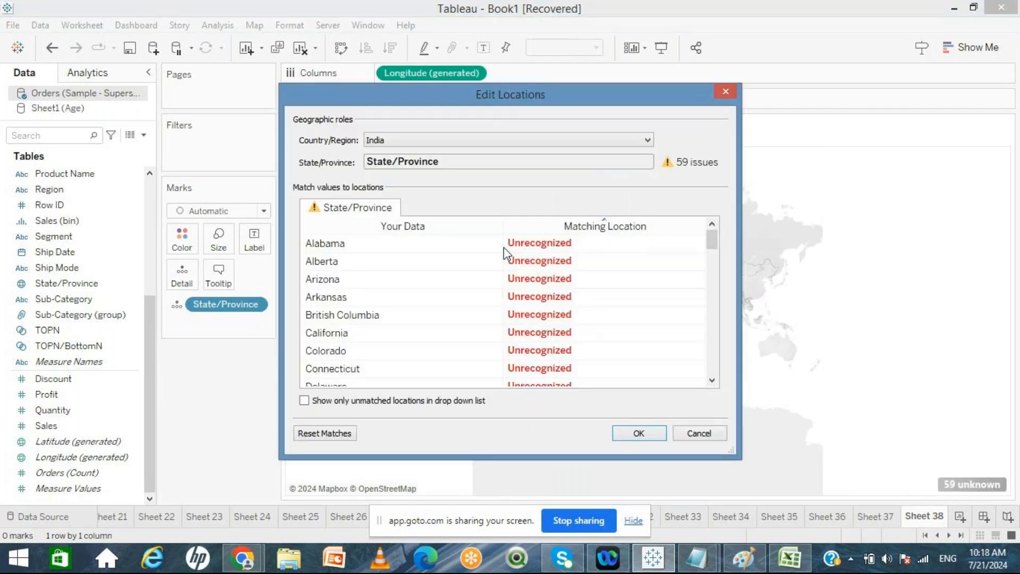
Step: Set the country for the state locations to the fixed value United States and confirm
{"action": "left_click", "coordinate": [464, 141]}
{"action": "left_click", "coordinate": [390, 213]}
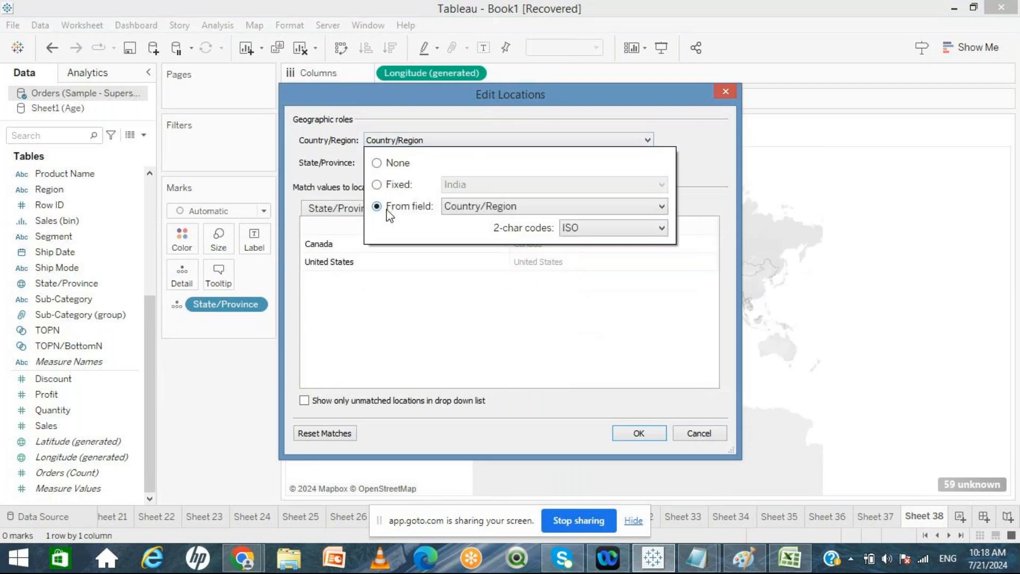
{"action": "left_click", "coordinate": [390, 190]}
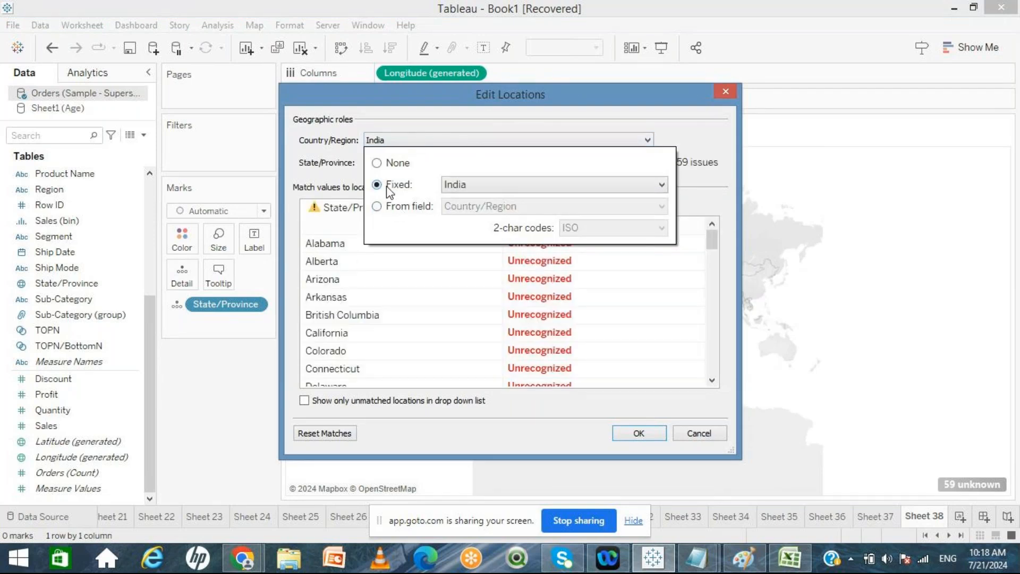
{"action": "left_click", "coordinate": [456, 186]}
{"action": "type", "text": "un"}
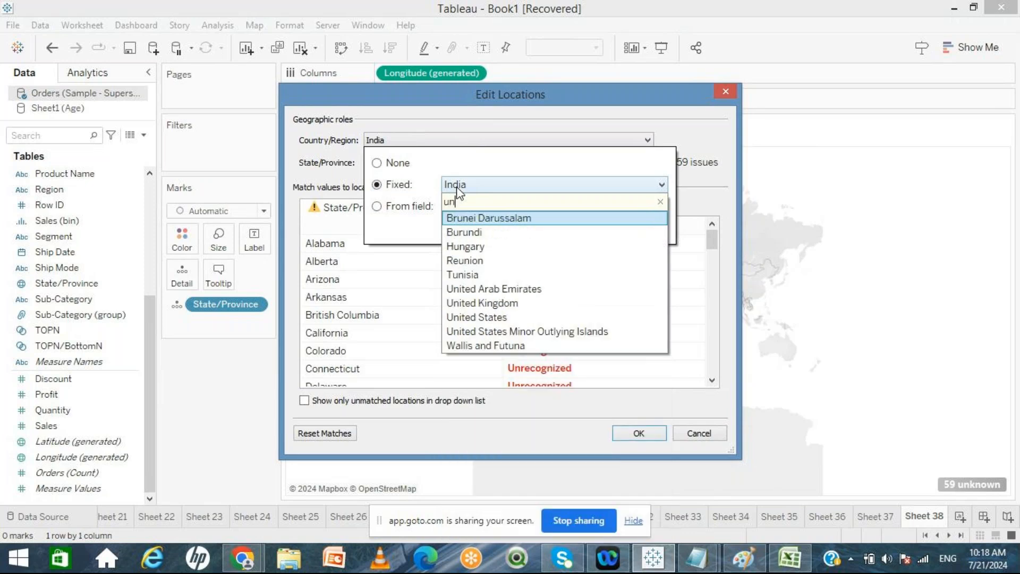
{"action": "left_click", "coordinate": [509, 318]}
{"action": "left_click", "coordinate": [637, 433]}
{"action": "left_click", "coordinate": [637, 434]}
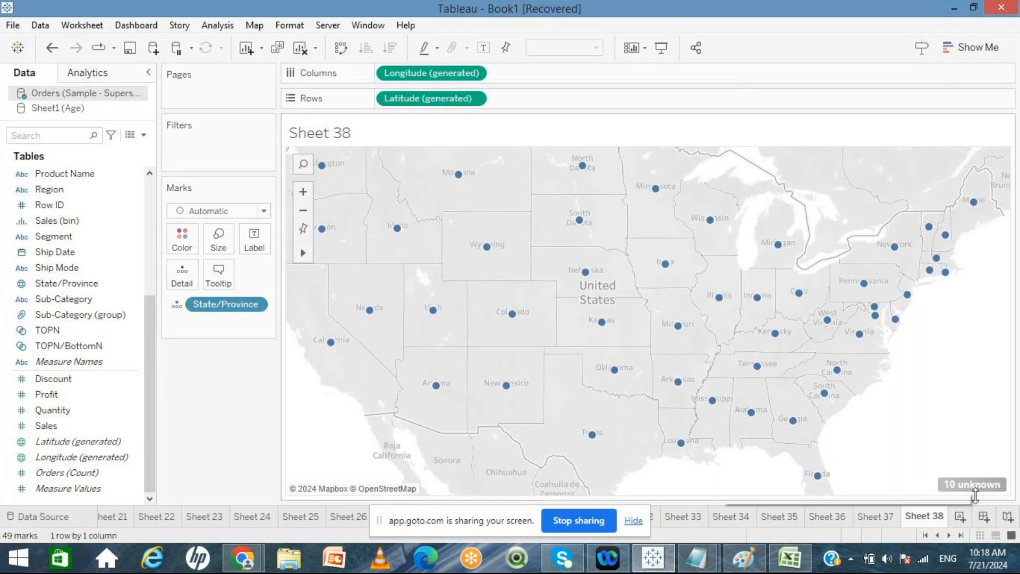
Step: Glance at the Sheet 37 filled map, then change Sheet 38's mark type to Pie
{"action": "left_click", "coordinate": [875, 516]}
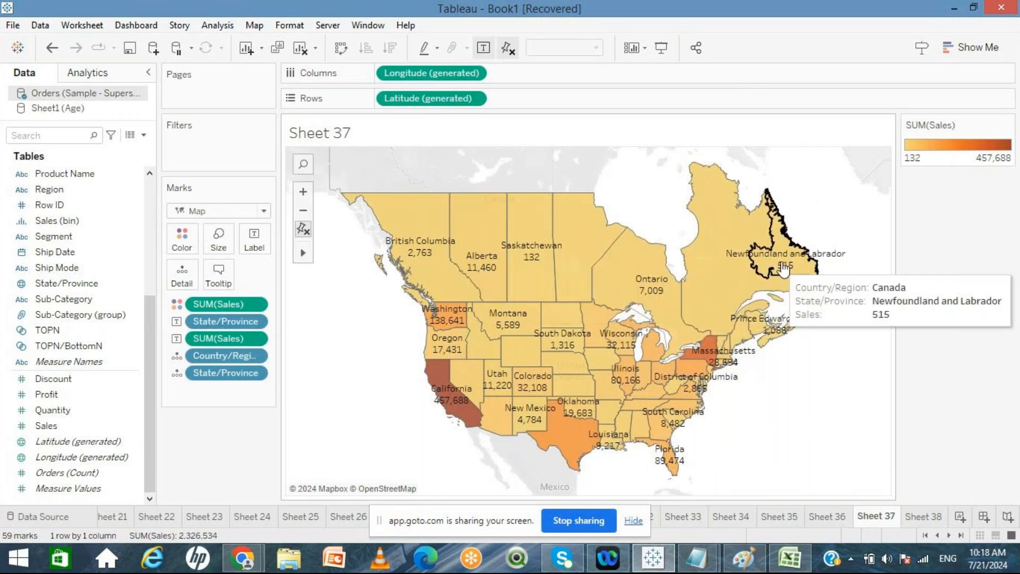
{"action": "left_click", "coordinate": [930, 516]}
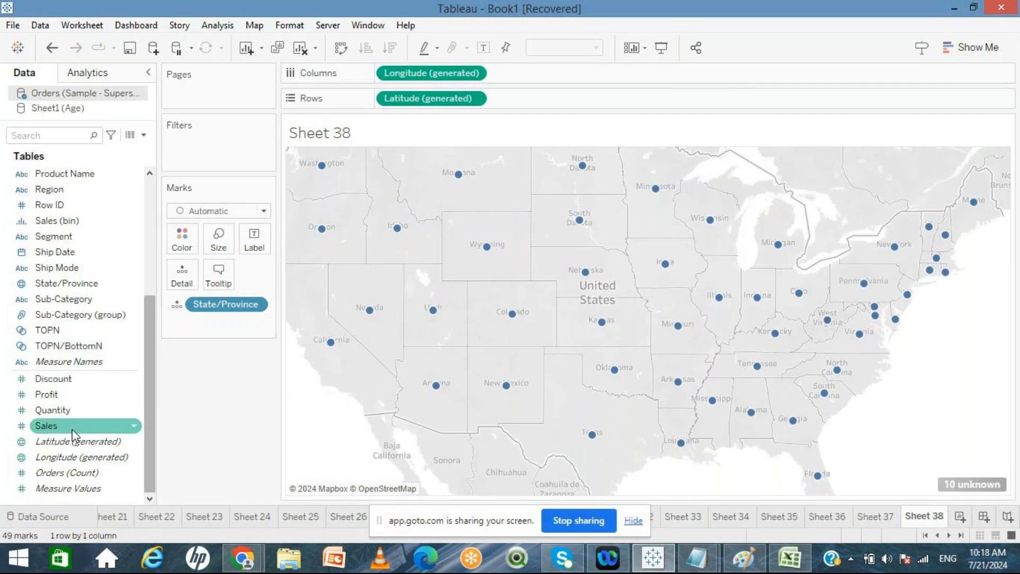
{"action": "left_click_drag", "start_coordinate": [59, 426], "coordinate": [191, 424]}
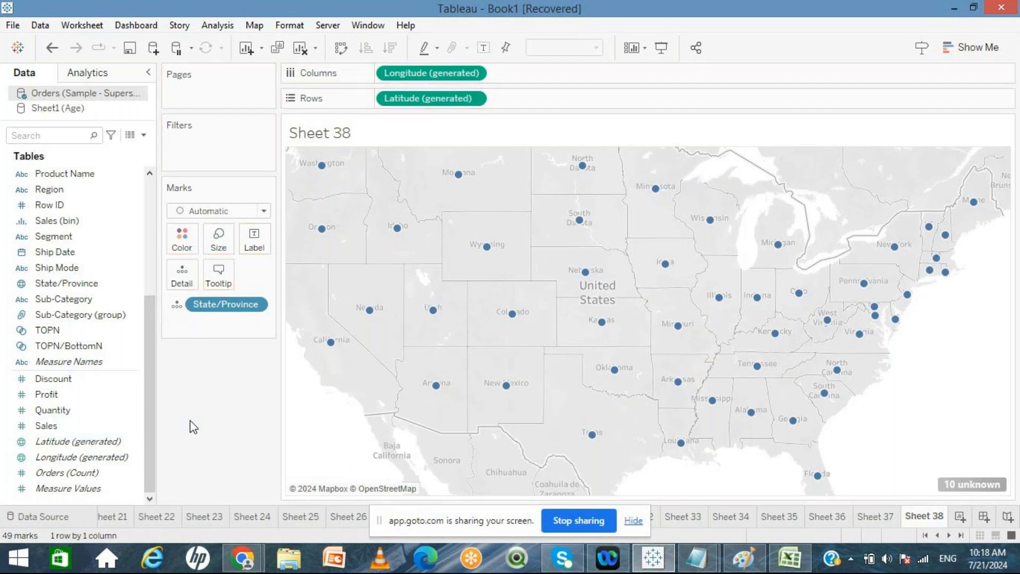
{"action": "left_click", "coordinate": [264, 211]}
{"action": "left_click", "coordinate": [194, 380]}
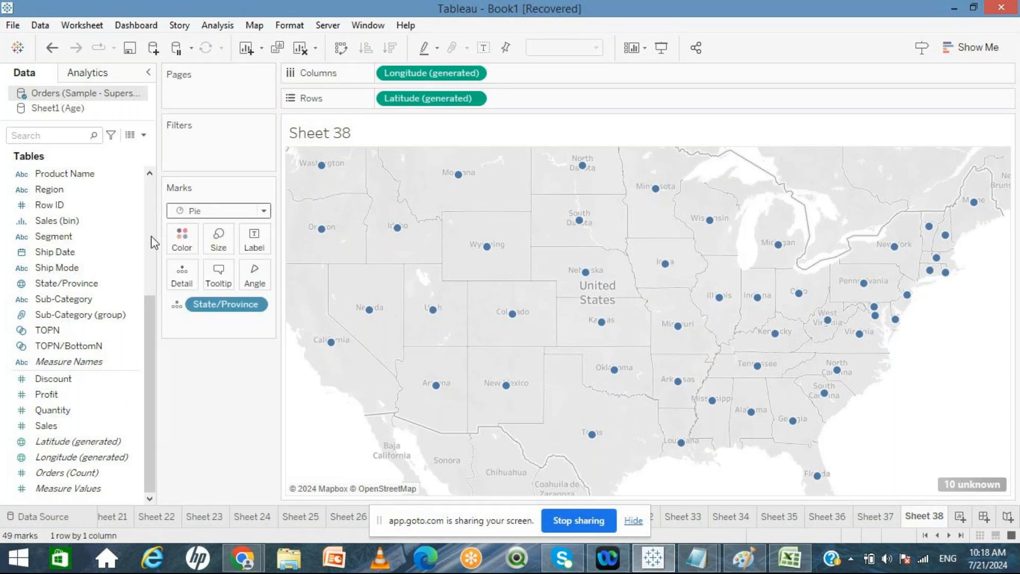
{"action": "left_click", "coordinate": [148, 208]}
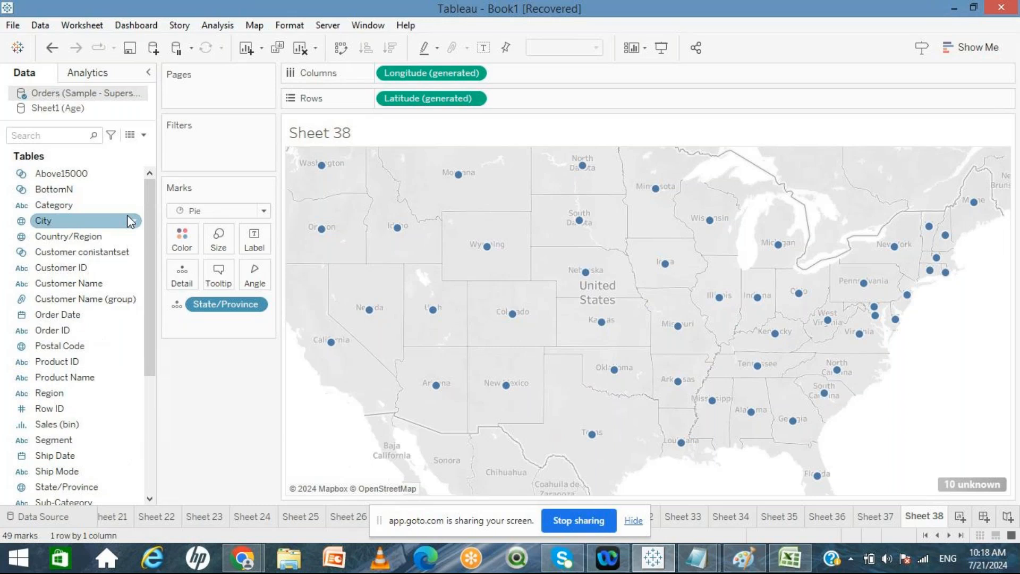
{"action": "left_click", "coordinate": [264, 211]}
{"action": "left_click", "coordinate": [225, 380]}
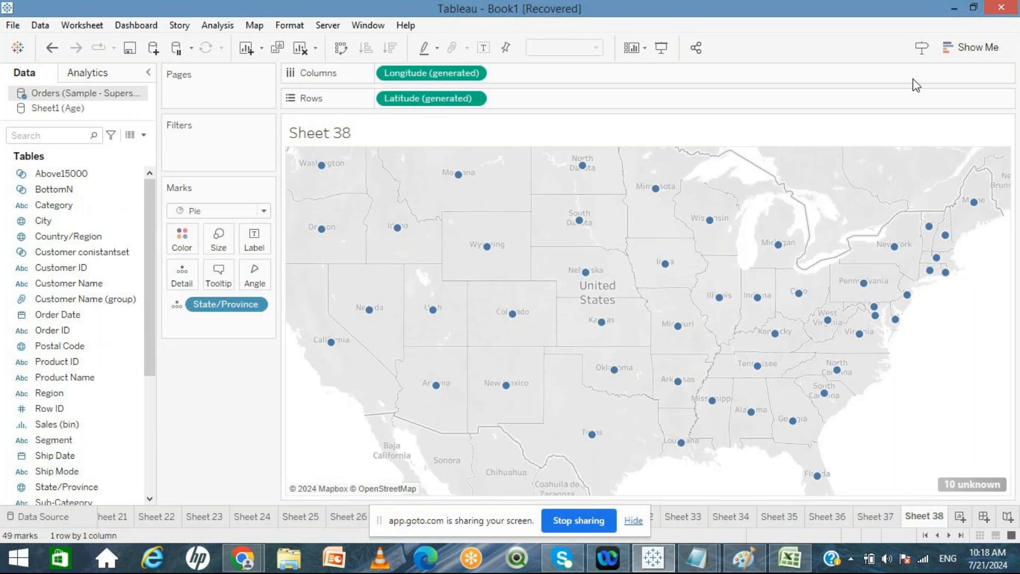
{"action": "left_click", "coordinate": [970, 48]}
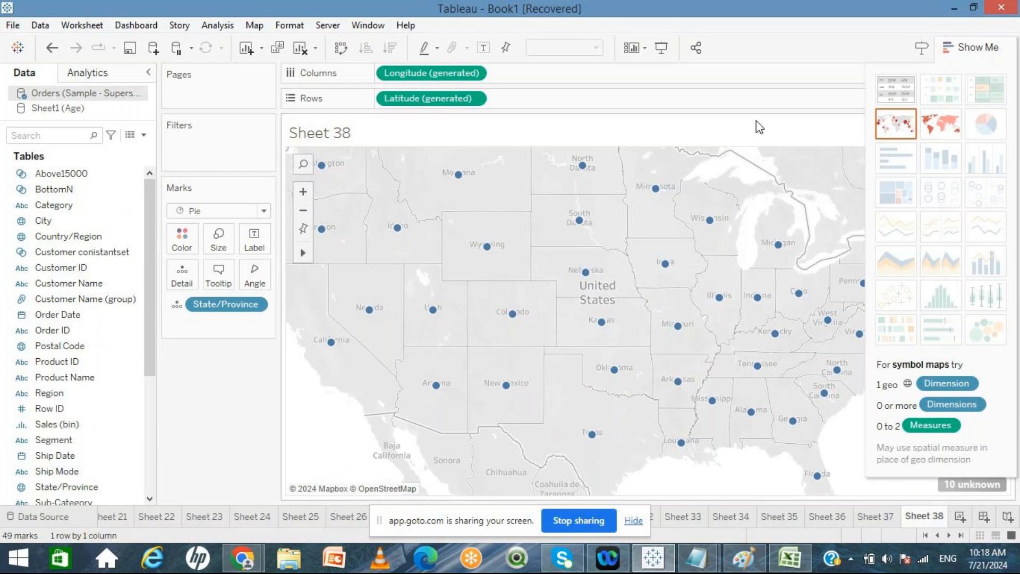
{"action": "left_click", "coordinate": [967, 49]}
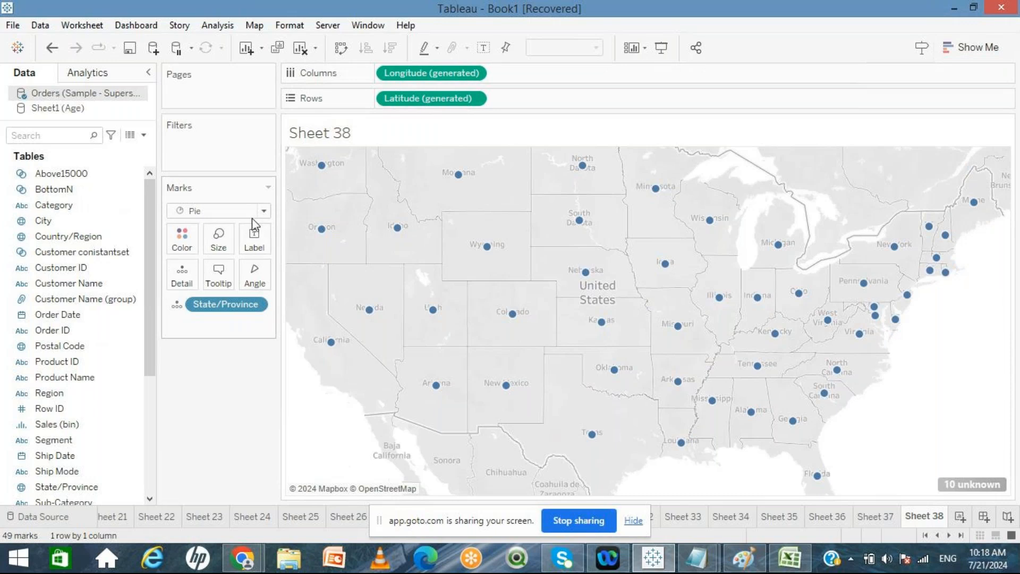
{"action": "left_click", "coordinate": [263, 211]}
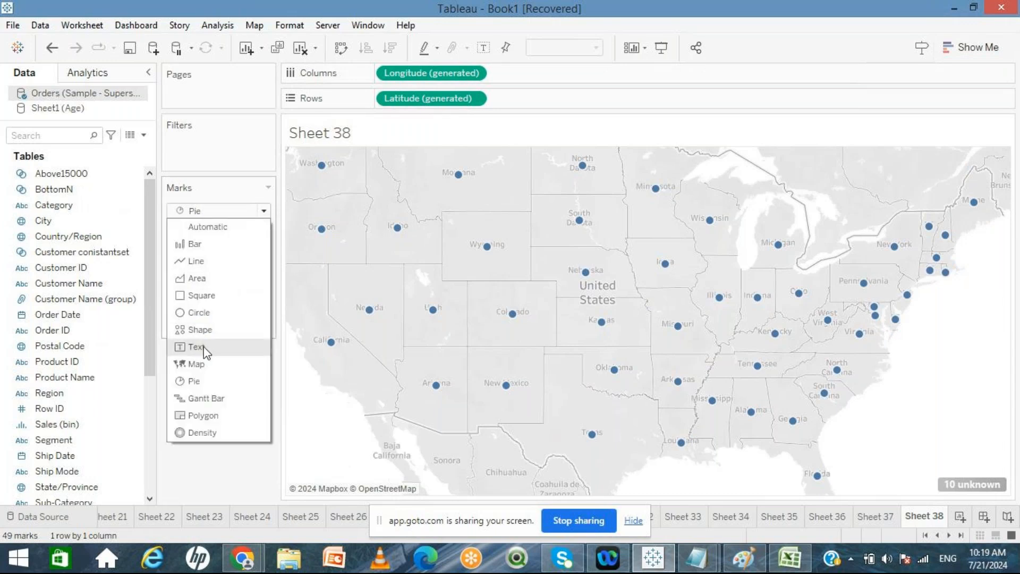
{"action": "left_click", "coordinate": [195, 381]}
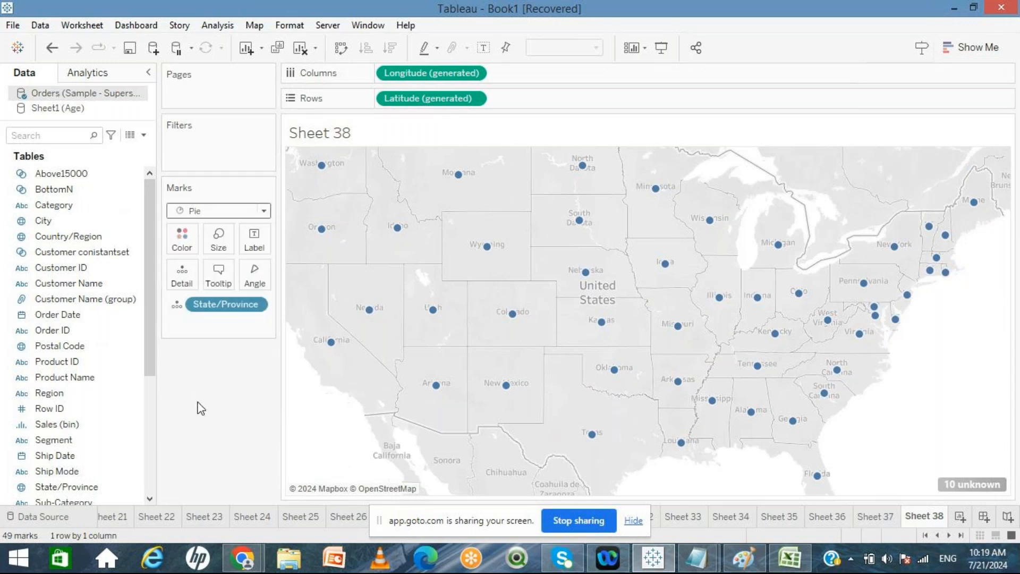
Step: Colour the pies by Category and enlarge the pie marks
{"action": "left_click_drag", "start_coordinate": [69, 207], "coordinate": [182, 240]}
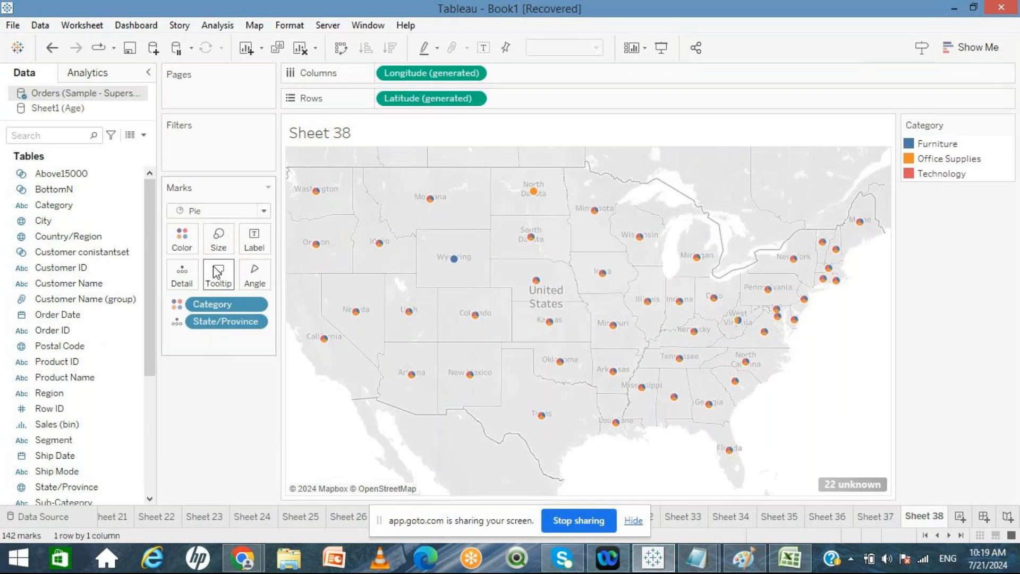
{"action": "left_click", "coordinate": [218, 239]}
{"action": "left_click_drag", "start_coordinate": [245, 276], "coordinate": [301, 282]}
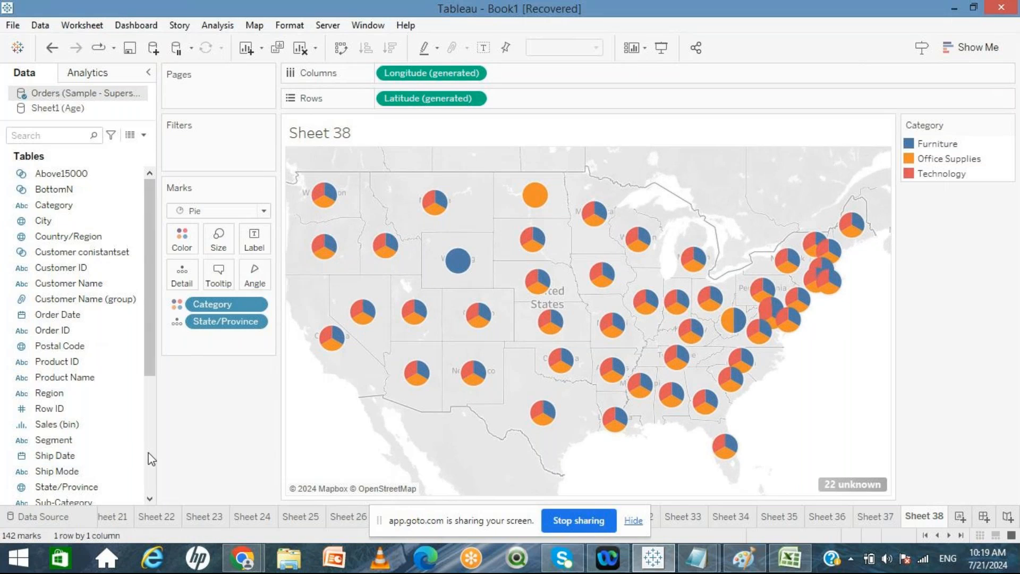
Step: Drive the pie angles and the pie sizes with Sales
{"action": "scroll", "coordinate": [148, 452], "scroll_direction": "down", "scroll_amount": 5}
{"action": "left_click_drag", "start_coordinate": [75, 426], "coordinate": [256, 272]}
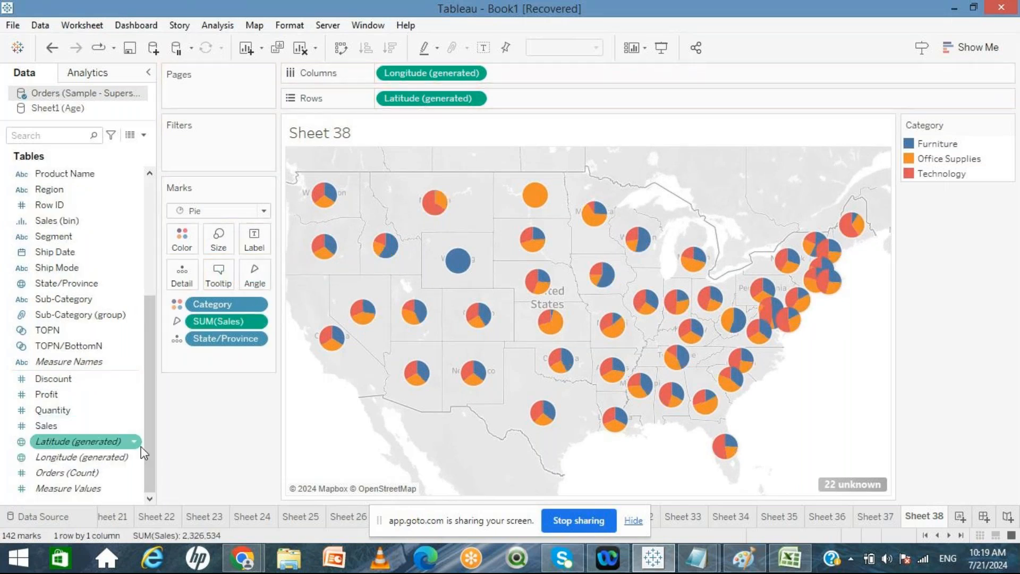
{"action": "left_click_drag", "start_coordinate": [48, 424], "coordinate": [221, 248]}
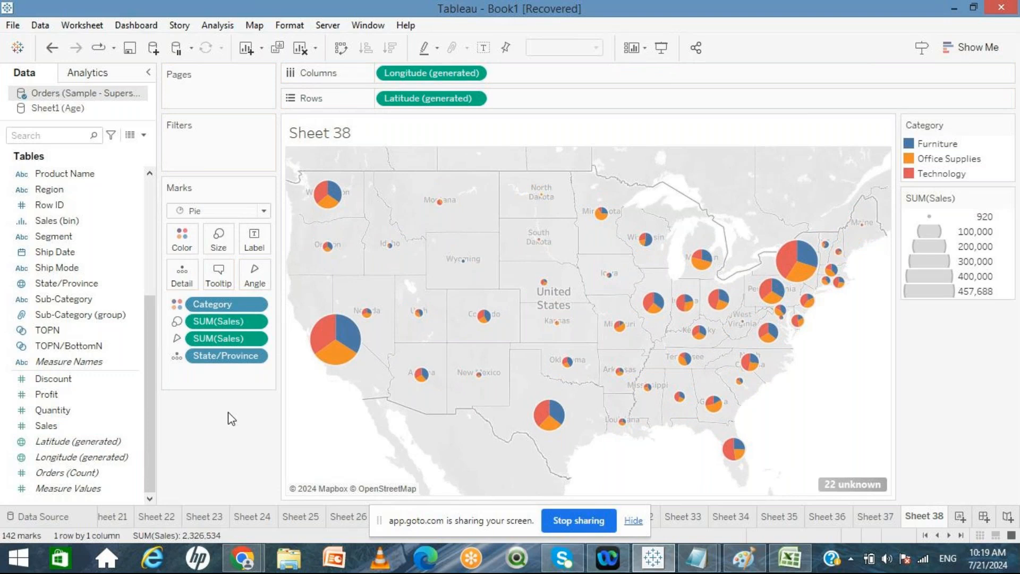
Step: Compare the pie map with the filled map on Sheet 37
{"action": "left_click", "coordinate": [875, 516]}
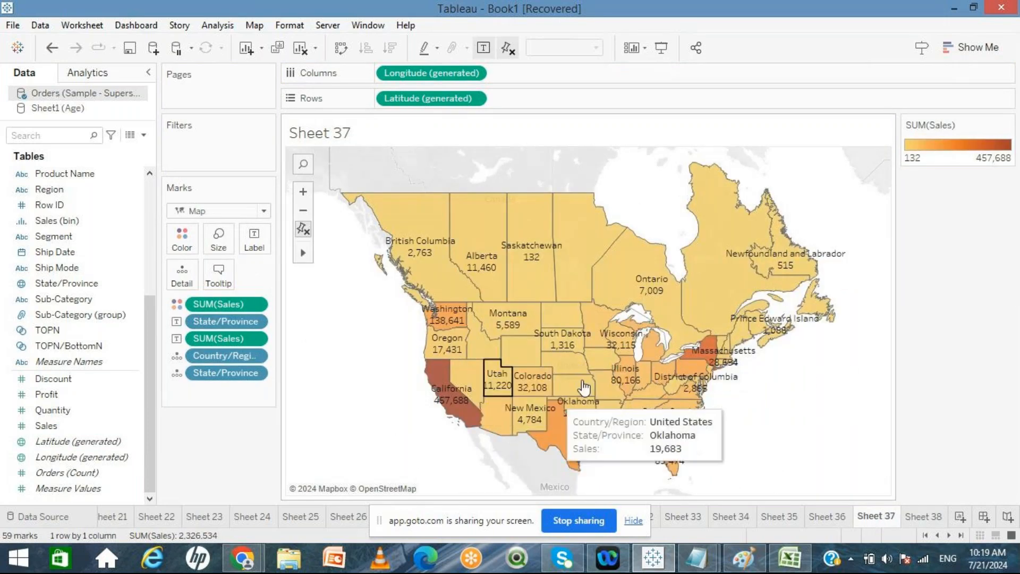
{"action": "left_click", "coordinate": [926, 518]}
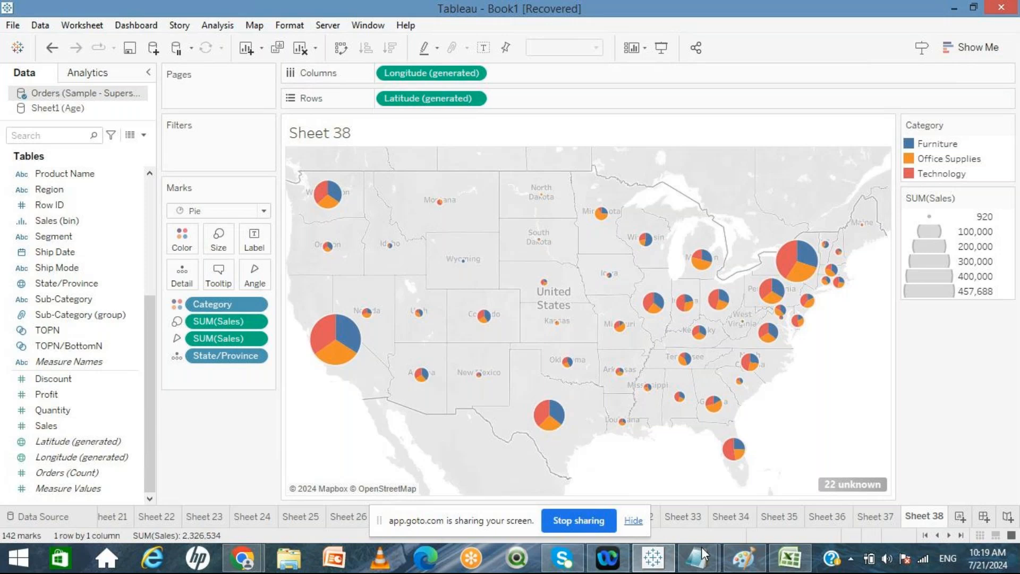
{"action": "left_click", "coordinate": [873, 517]}
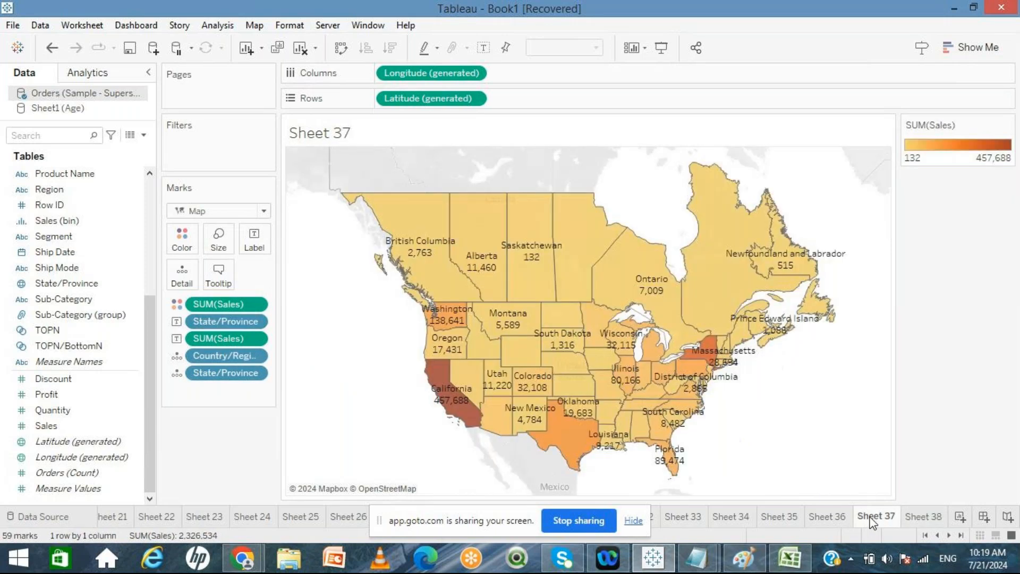
{"action": "left_click", "coordinate": [939, 516]}
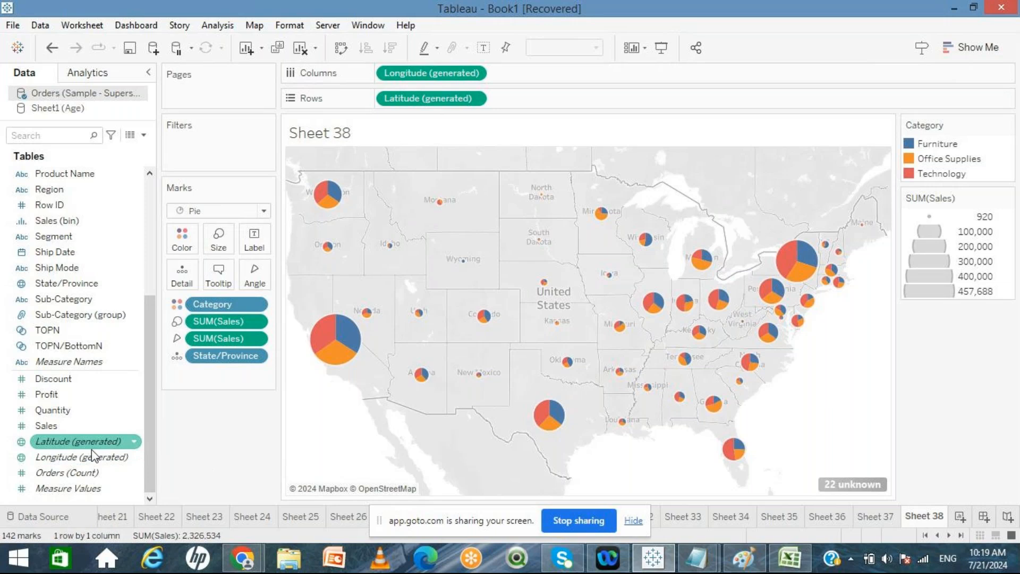
{"action": "left_click", "coordinate": [101, 439]}
{"action": "left_click_drag", "start_coordinate": [100, 434], "coordinate": [560, 107]}
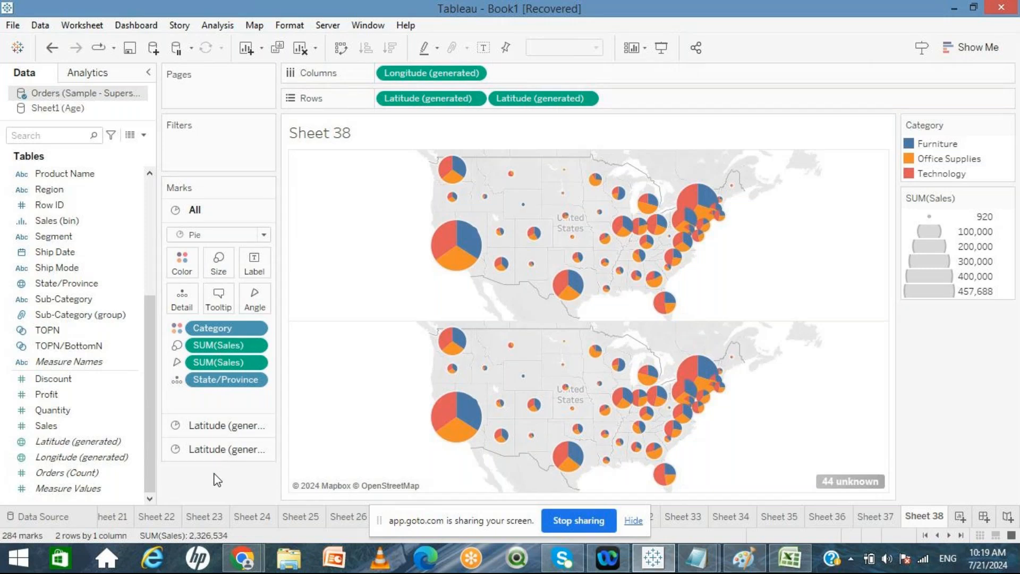
{"action": "key", "text": "ctrl+z"}
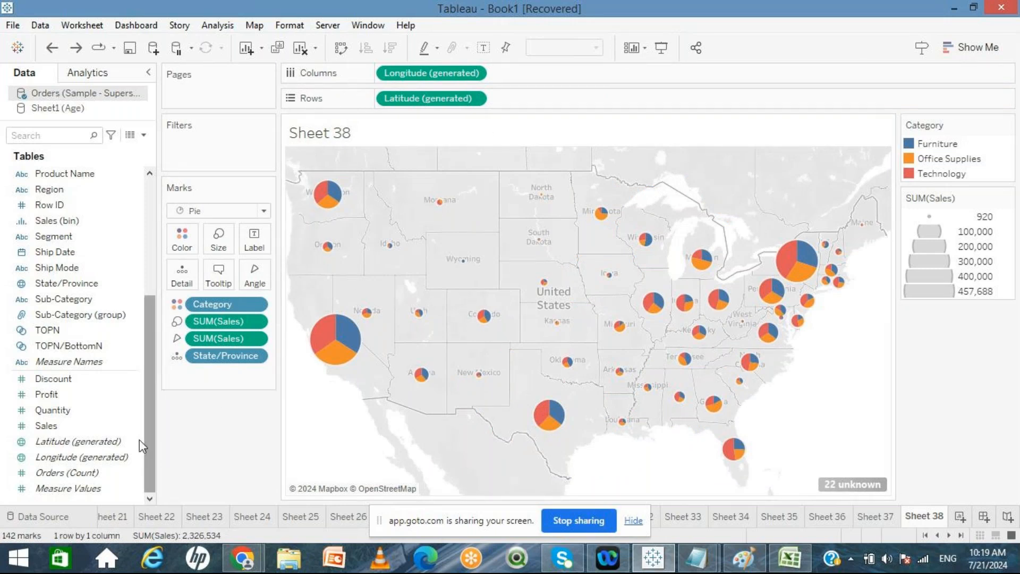
Step: Add Latitude (generated) to Rows a second time to create a second map layer
{"action": "left_click", "coordinate": [59, 458]}
{"action": "left_click", "coordinate": [56, 445]}
{"action": "left_click_drag", "start_coordinate": [56, 445], "coordinate": [559, 106]}
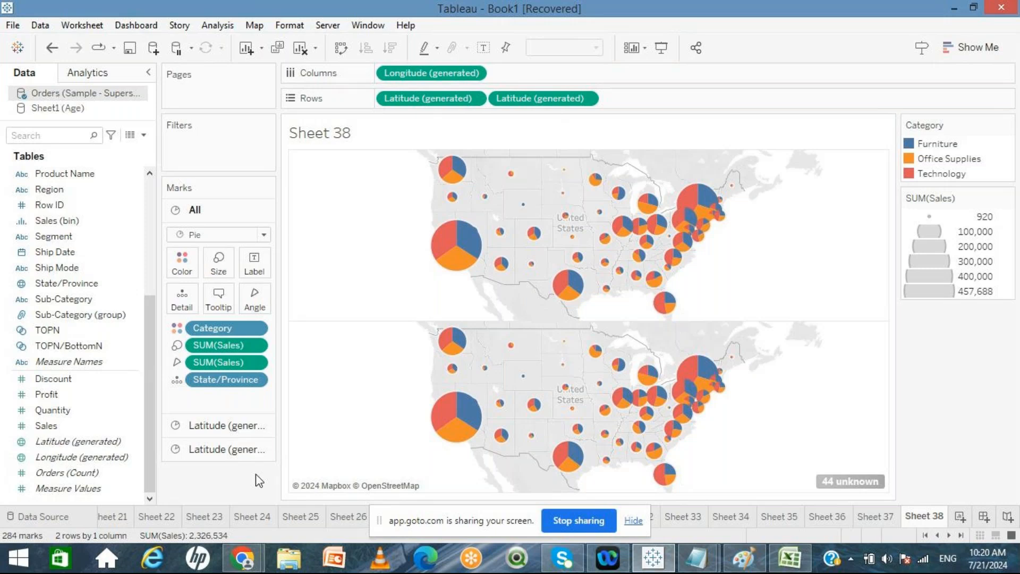
Step: Change the first Latitude layer's mark type to Map
{"action": "left_click", "coordinate": [228, 449]}
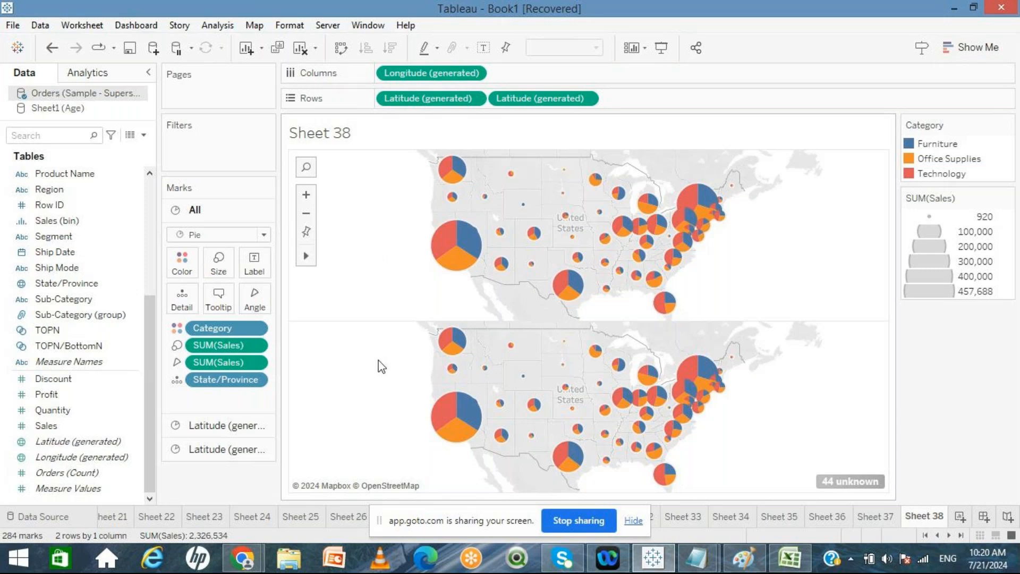
{"action": "left_click", "coordinate": [238, 426]}
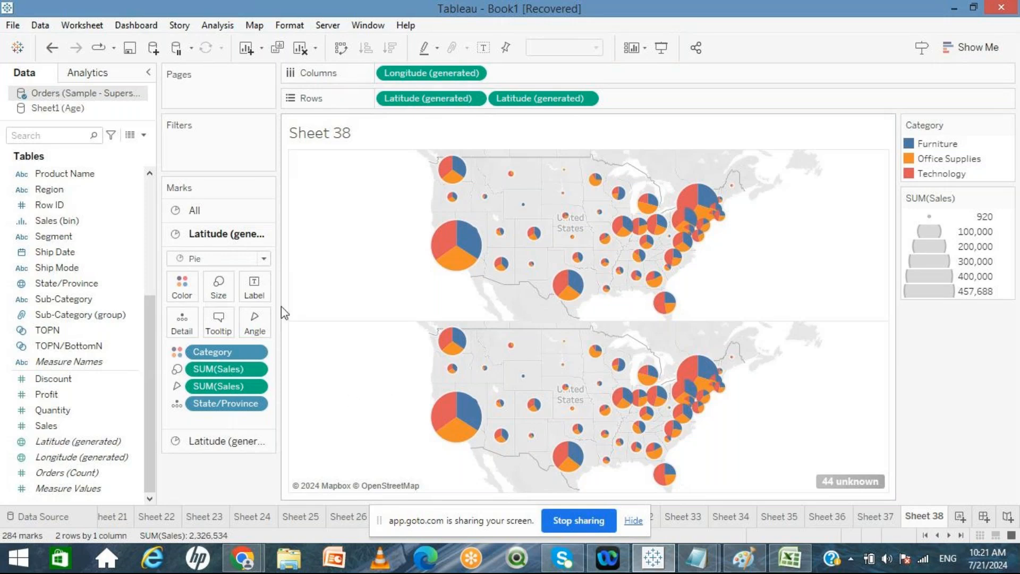
{"action": "left_click", "coordinate": [264, 259]}
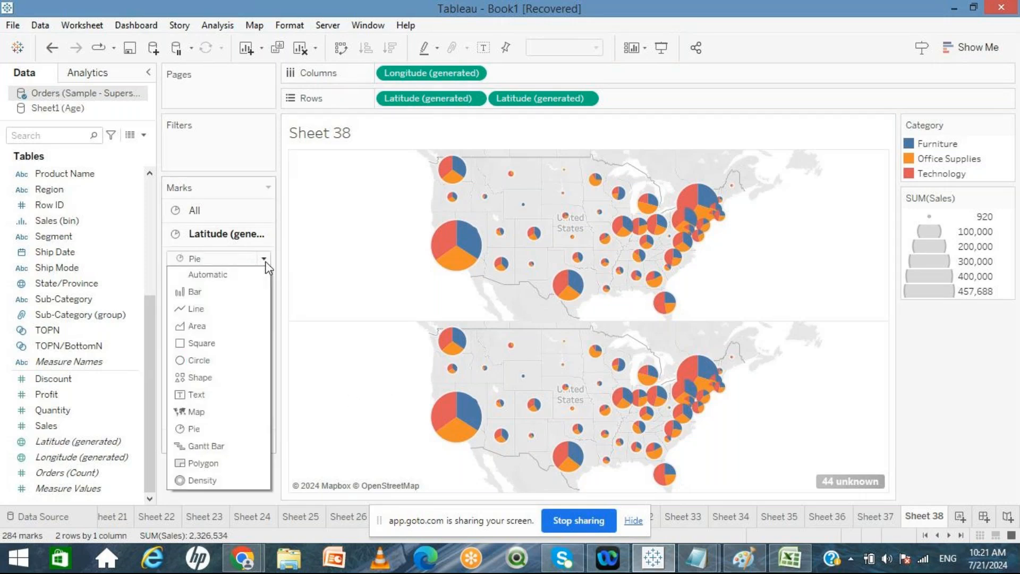
{"action": "left_click", "coordinate": [200, 413]}
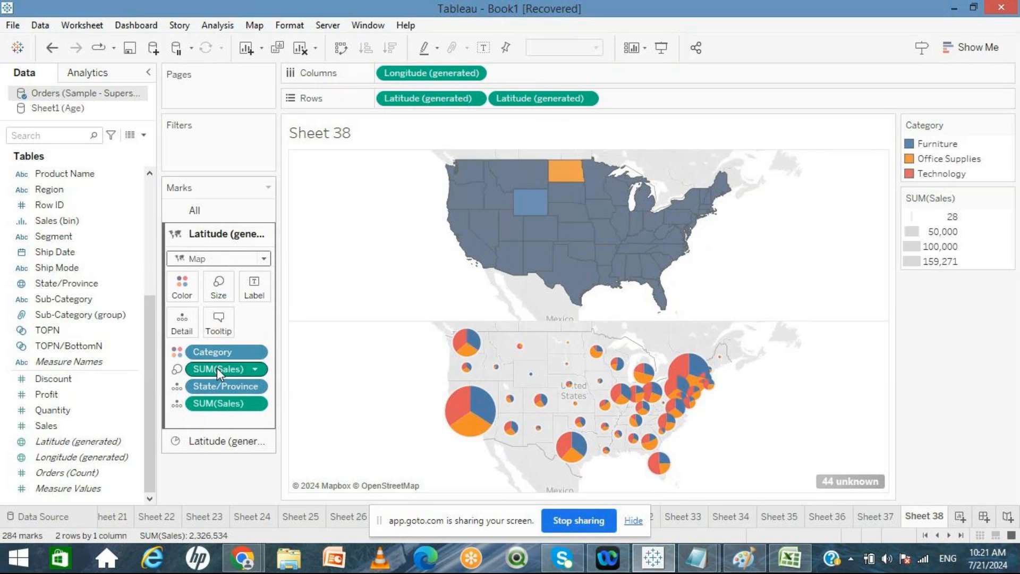
Step: Remove both SUM(Sales) fields and Category from the first layer's marks
{"action": "left_click_drag", "start_coordinate": [217, 368], "coordinate": [228, 494]}
{"action": "left_click_drag", "start_coordinate": [221, 386], "coordinate": [222, 459]}
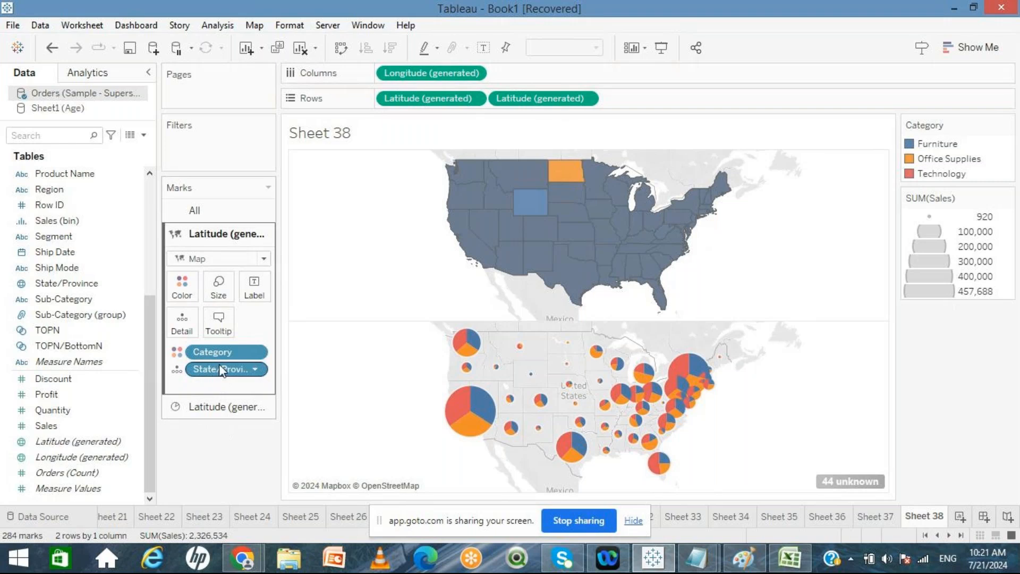
{"action": "left_click_drag", "start_coordinate": [219, 353], "coordinate": [225, 459]}
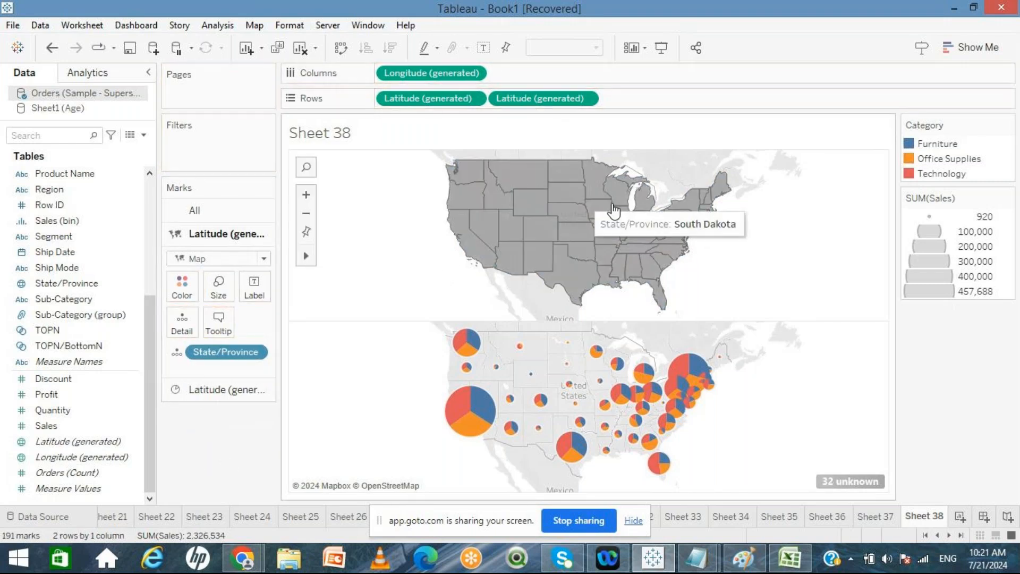
Step: Colour the first map layer by Profit
{"action": "left_click", "coordinate": [113, 444]}
{"action": "left_click", "coordinate": [56, 396]}
{"action": "left_click_drag", "start_coordinate": [58, 400], "coordinate": [181, 294]}
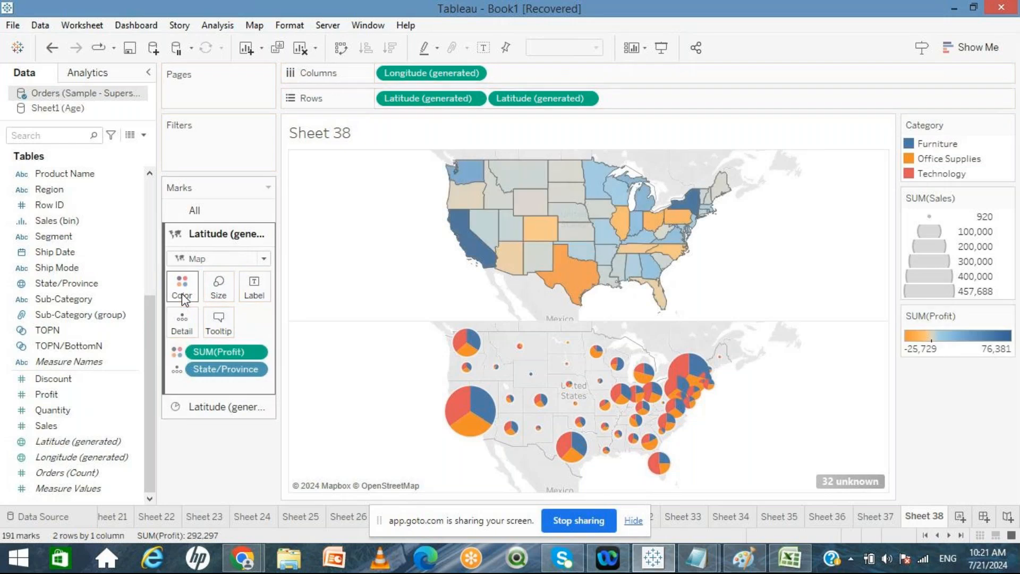
Step: Combine the two Latitude map layers into a single dual-axis map with pies over the filled states
{"action": "mouse_move", "coordinate": [470, 231]}
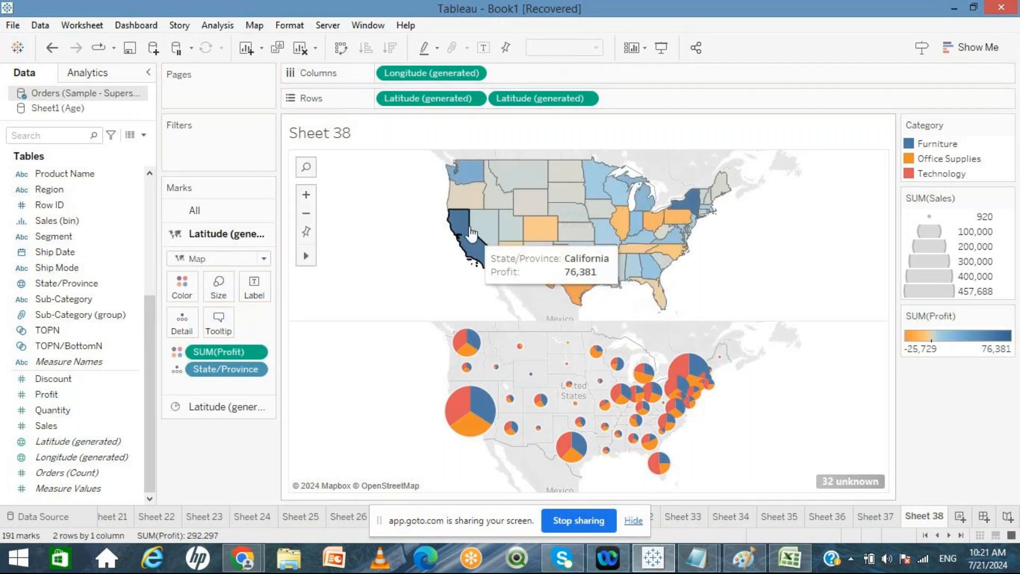
{"action": "mouse_move", "coordinate": [497, 205]}
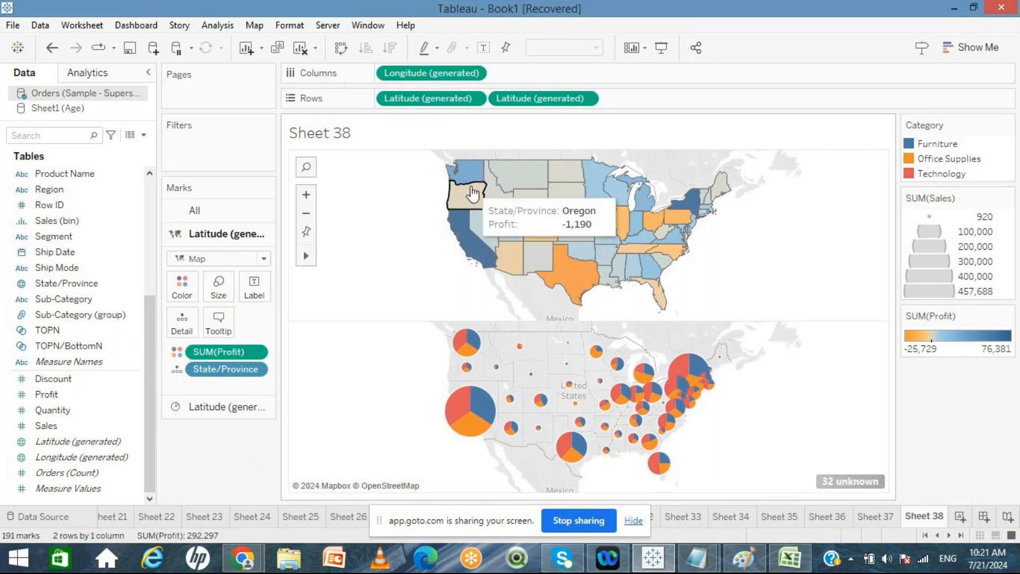
{"action": "left_click", "coordinate": [585, 99]}
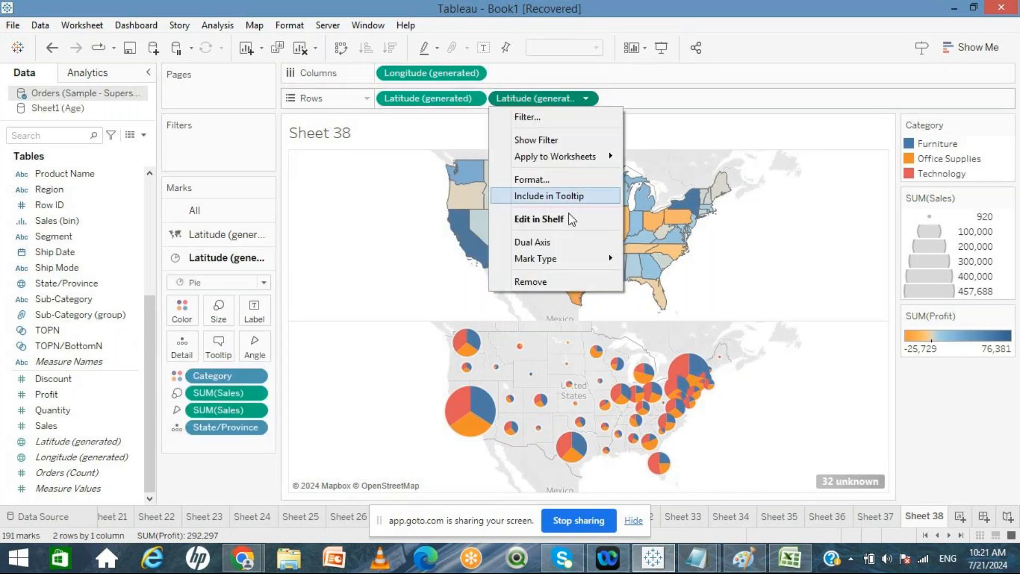
{"action": "left_click", "coordinate": [552, 240]}
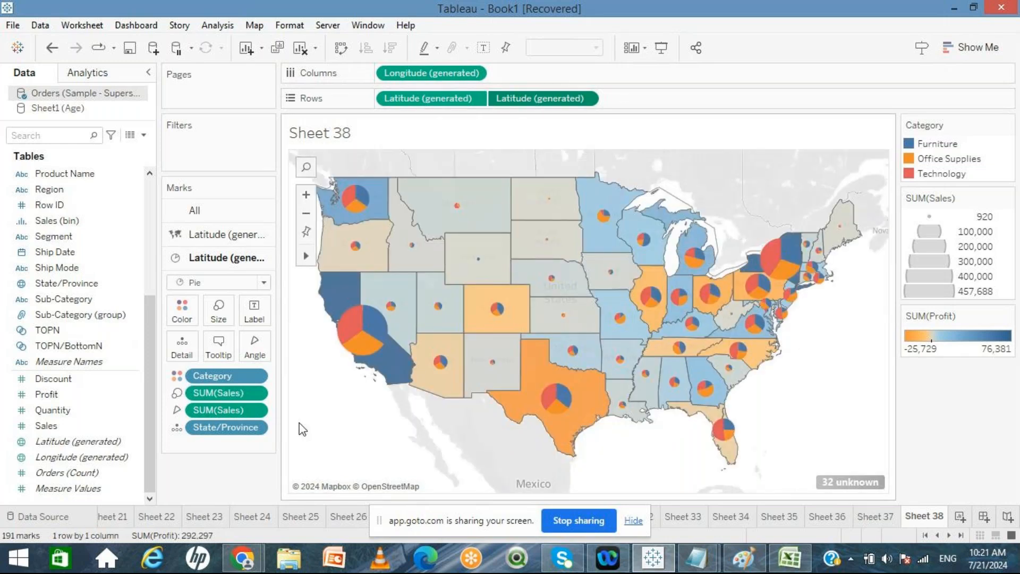
{"action": "mouse_move", "coordinate": [390, 375]}
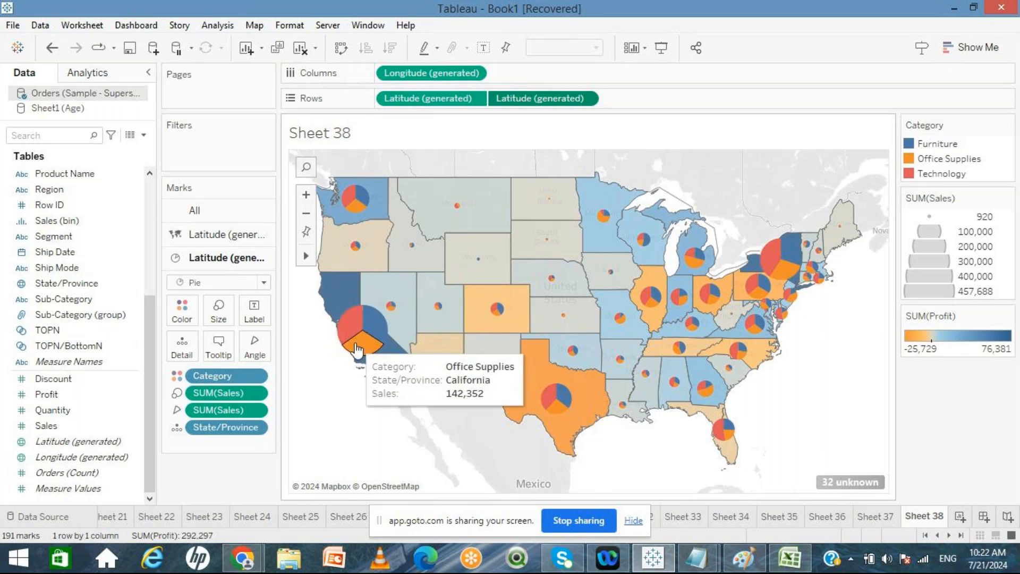
{"action": "mouse_move", "coordinate": [375, 330]}
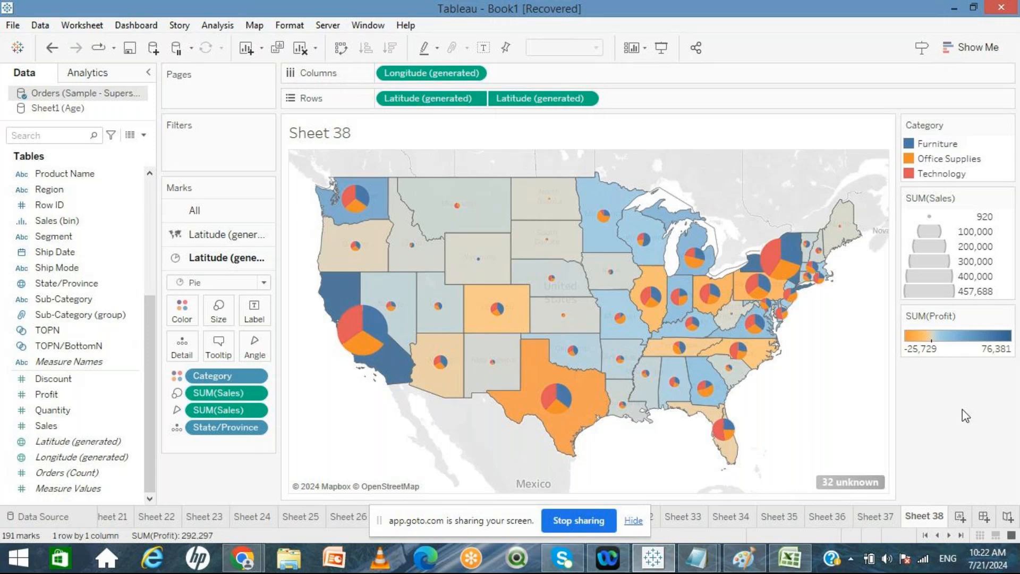
Step: Add a new worksheet and review the earlier table and map sheets before returning to it
{"action": "left_click", "coordinate": [960, 516]}
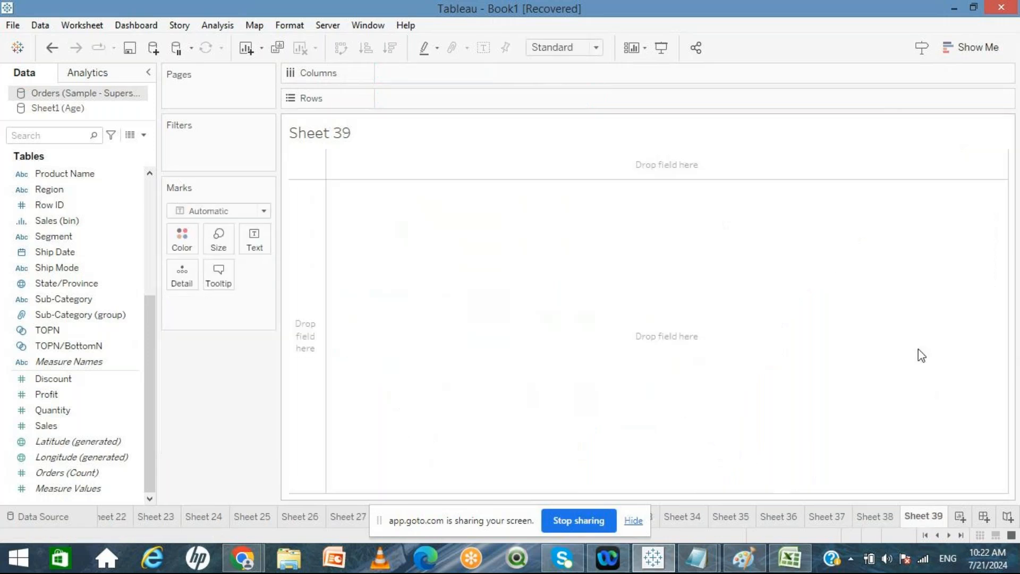
{"action": "left_click", "coordinate": [957, 53]}
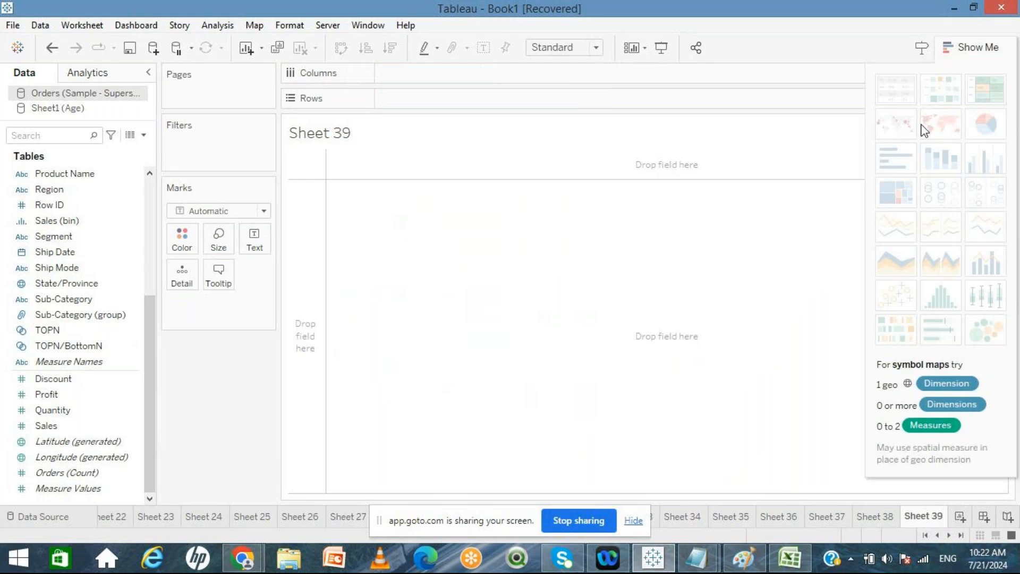
{"action": "left_click", "coordinate": [878, 518]}
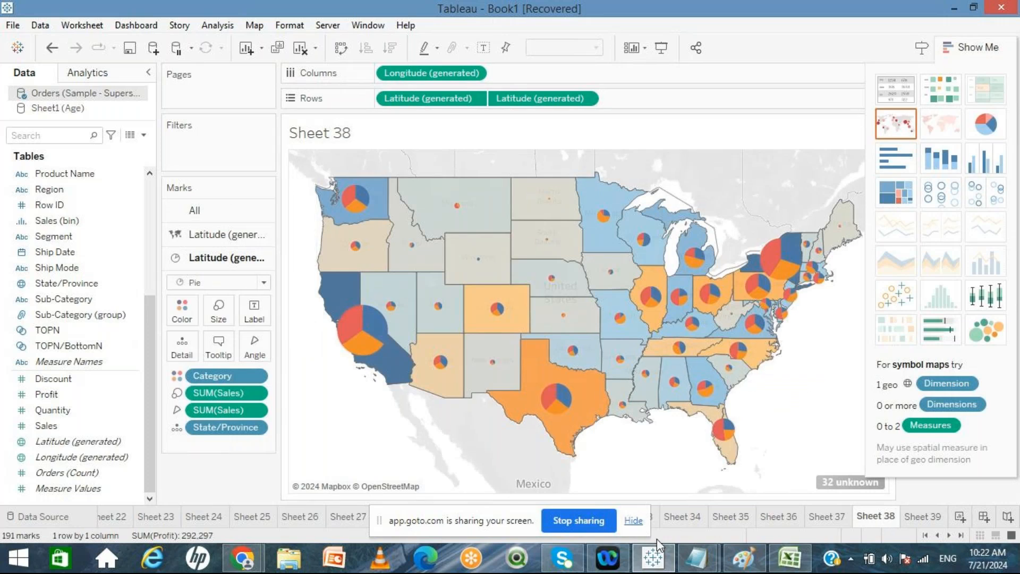
{"action": "left_click", "coordinate": [696, 517]}
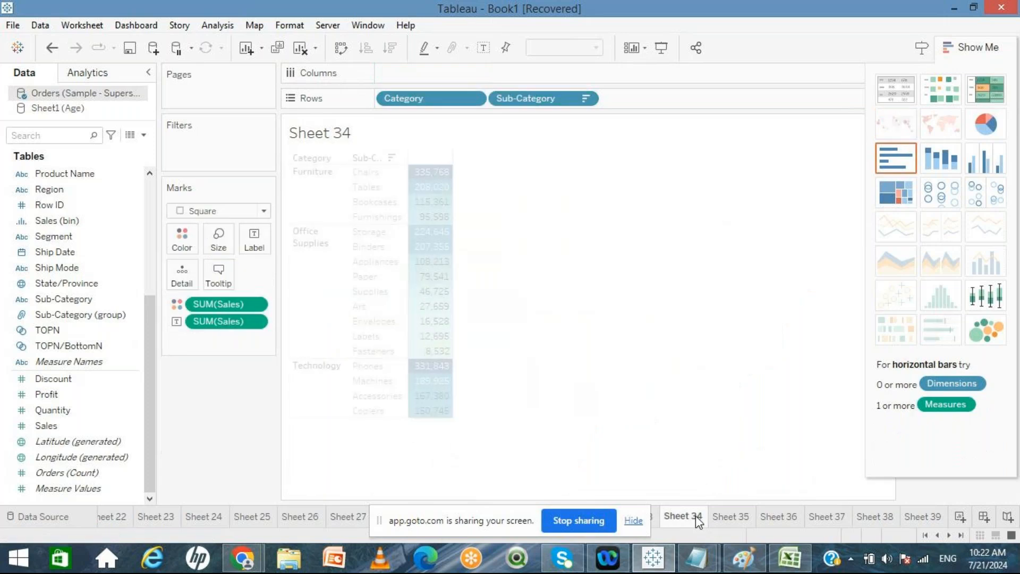
{"action": "left_click", "coordinate": [729, 518]}
{"action": "left_click", "coordinate": [778, 517]}
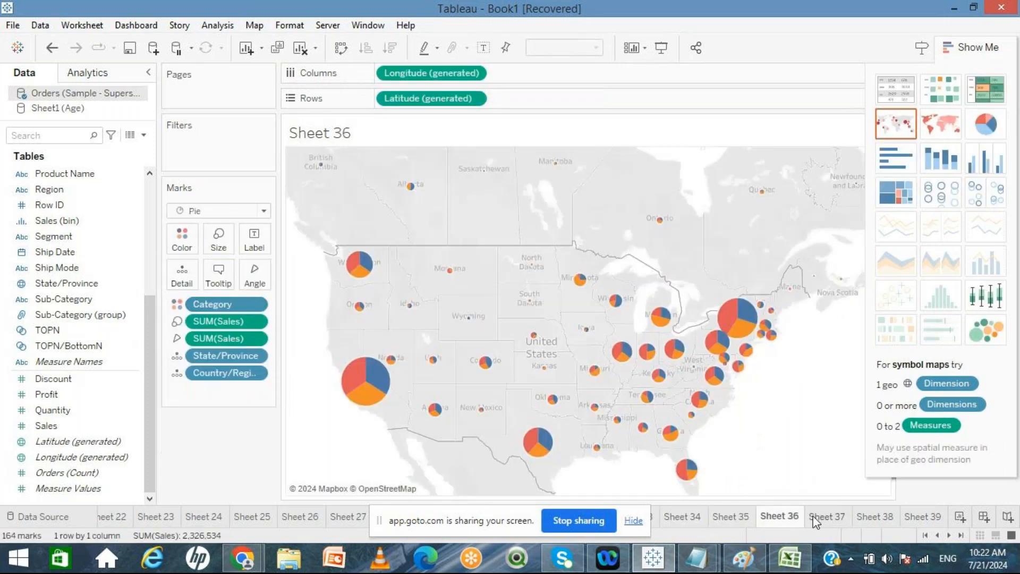
{"action": "left_click", "coordinate": [827, 518]}
{"action": "left_click", "coordinate": [872, 519]}
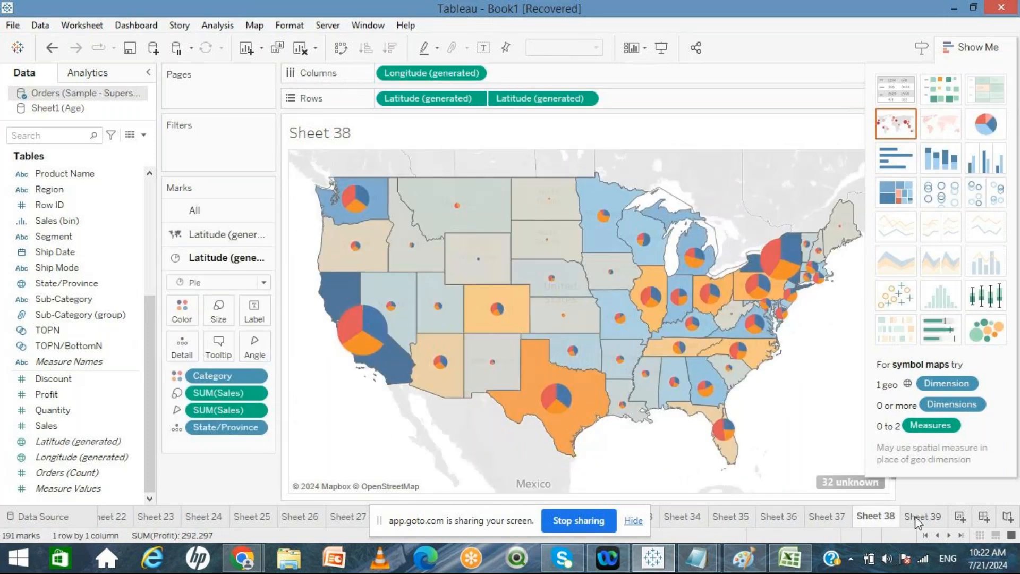
{"action": "left_click", "coordinate": [915, 516]}
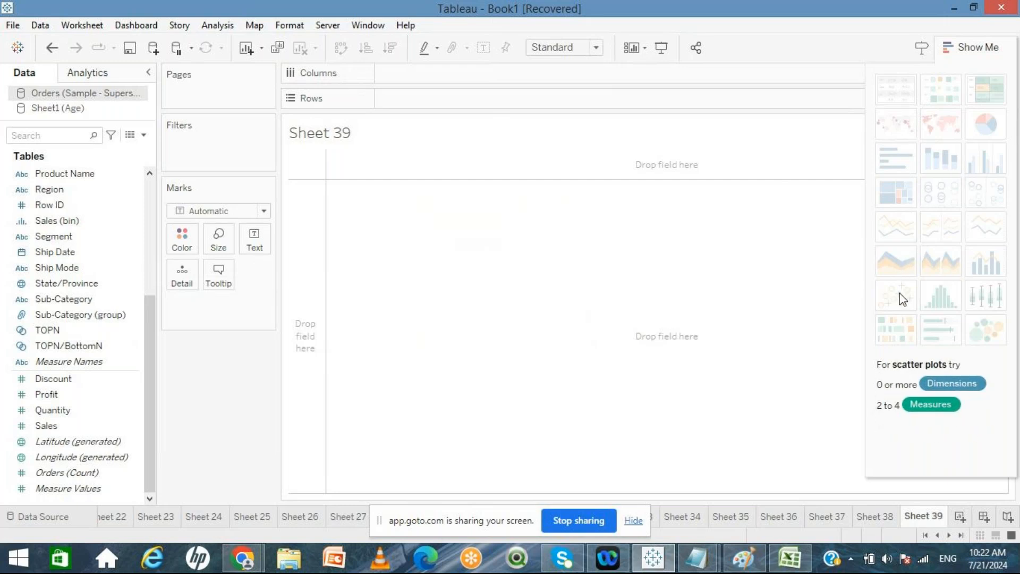
{"action": "left_click", "coordinate": [969, 51]}
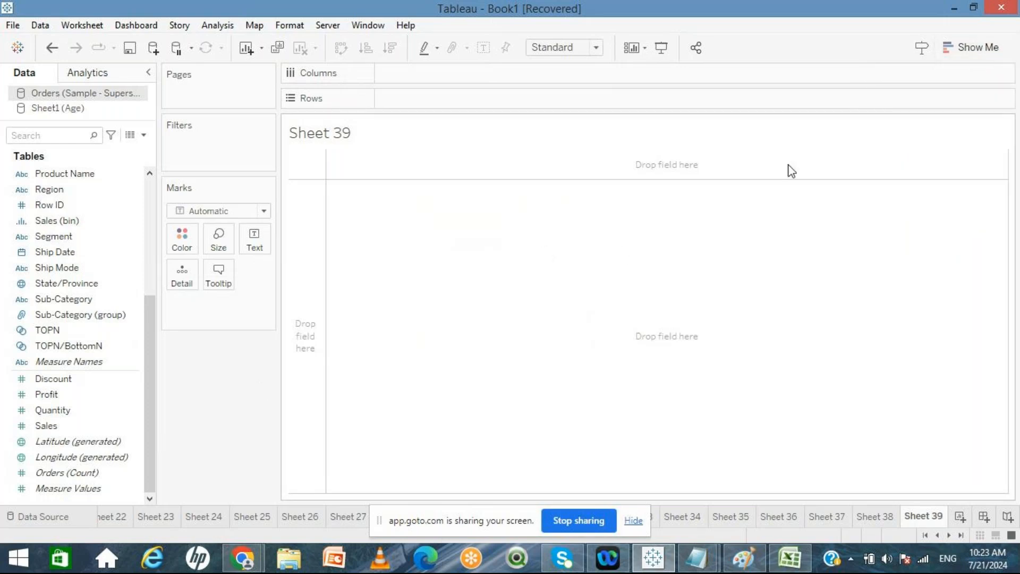
Step: Build a text table of Sales by Sub-Category on the new worksheet
{"action": "double_click", "coordinate": [72, 303]}
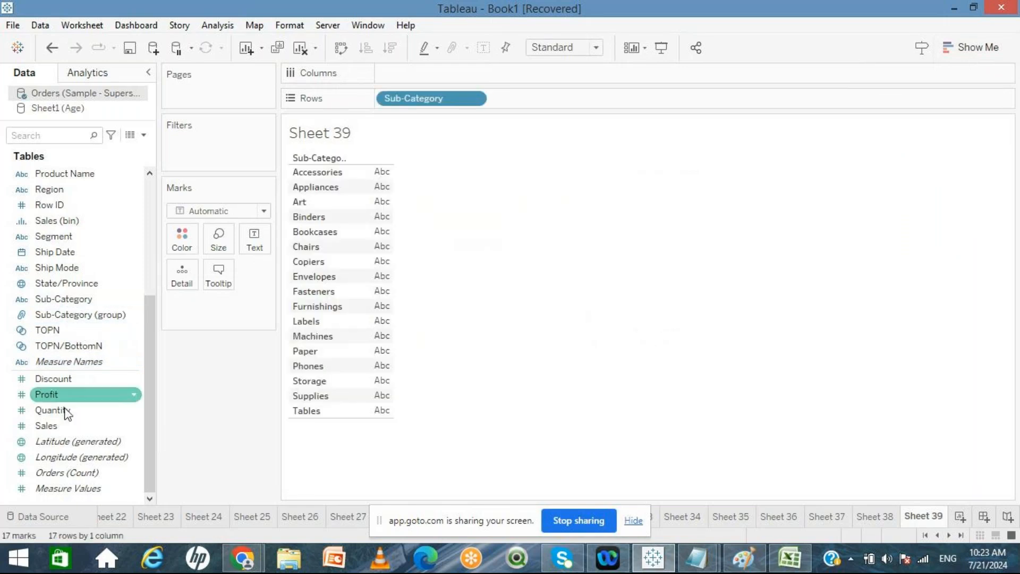
{"action": "double_click", "coordinate": [49, 423]}
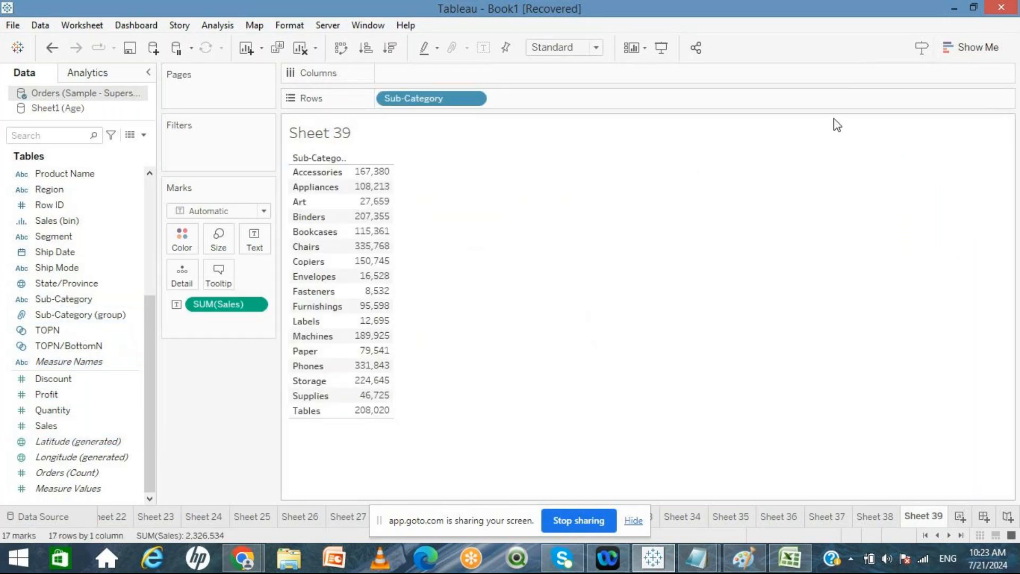
{"action": "left_click", "coordinate": [977, 43]}
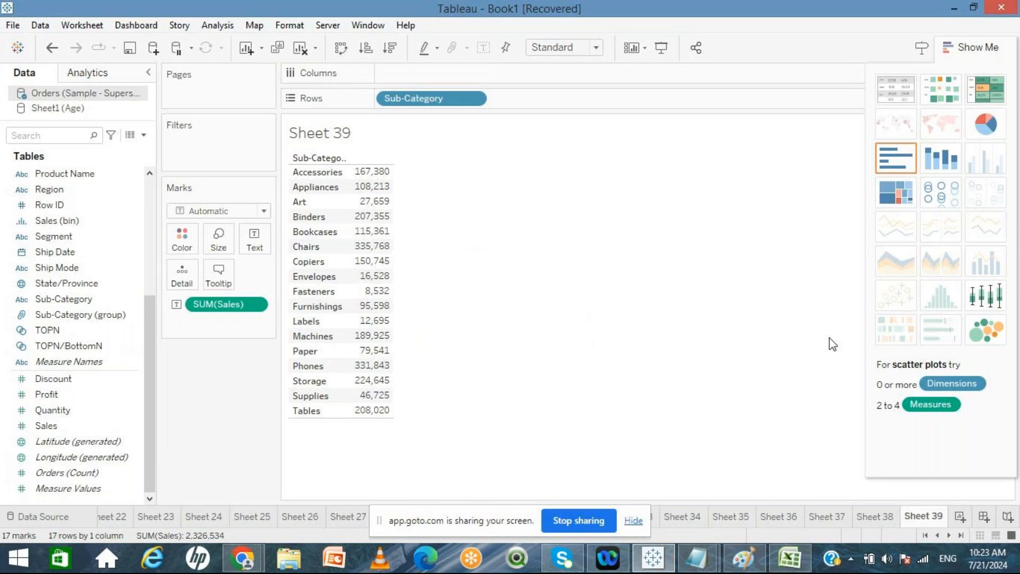
Step: On another new worksheet, build a scatter plot of Sales against Profit with Sub-Category on Detail
{"action": "left_click", "coordinate": [958, 518]}
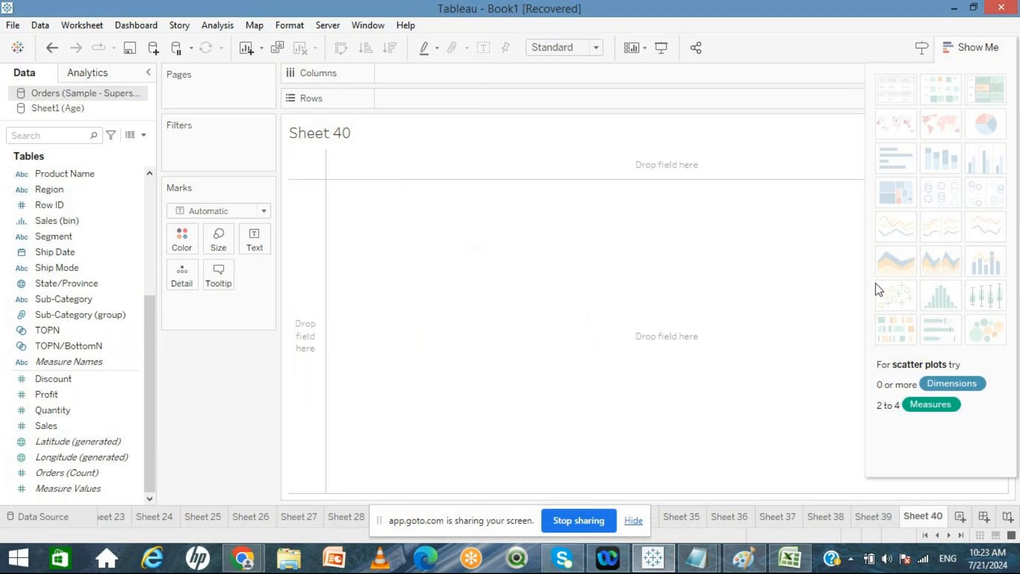
{"action": "left_click", "coordinate": [84, 425]}
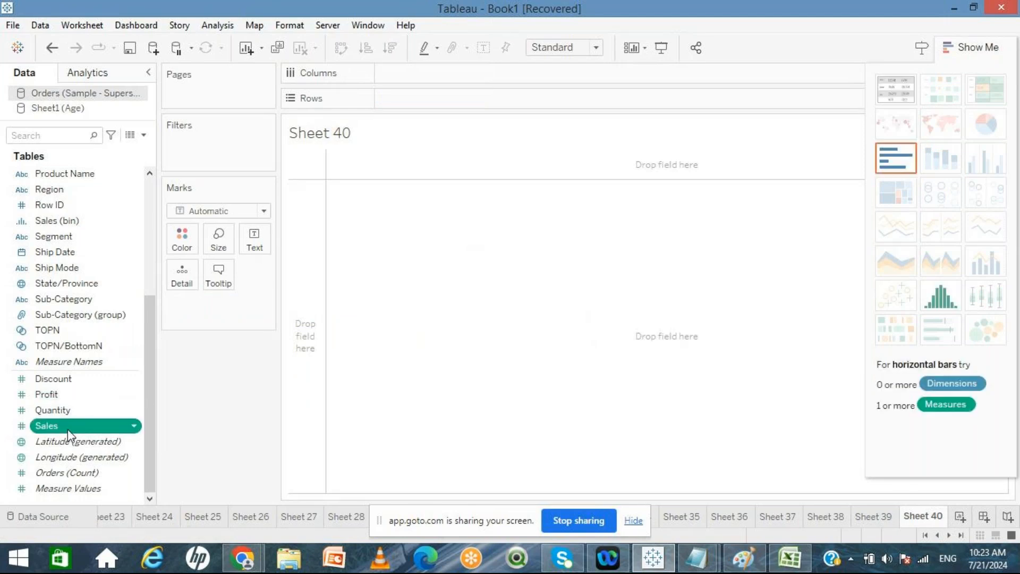
{"action": "double_click", "coordinate": [68, 427]}
{"action": "double_click", "coordinate": [53, 395]}
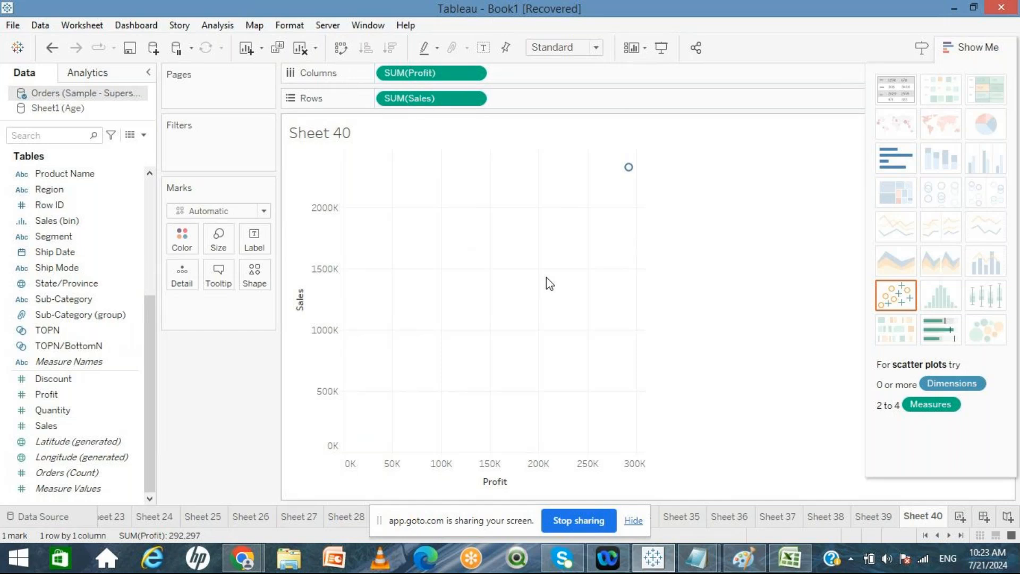
{"action": "mouse_move", "coordinate": [631, 172]}
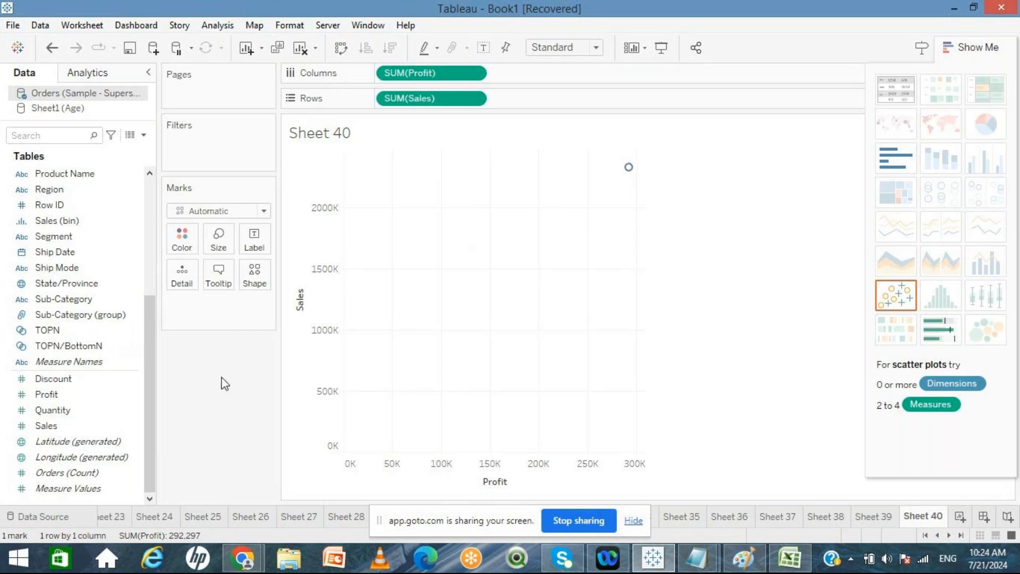
{"action": "left_click_drag", "start_coordinate": [78, 304], "coordinate": [181, 282]}
{"action": "mouse_move", "coordinate": [414, 415]}
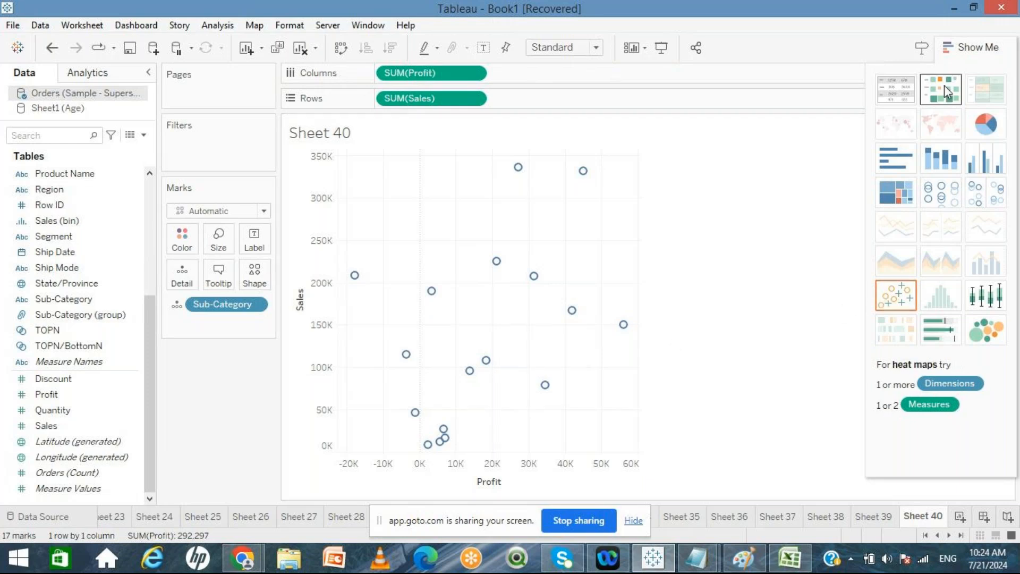
{"action": "left_click", "coordinate": [972, 47]}
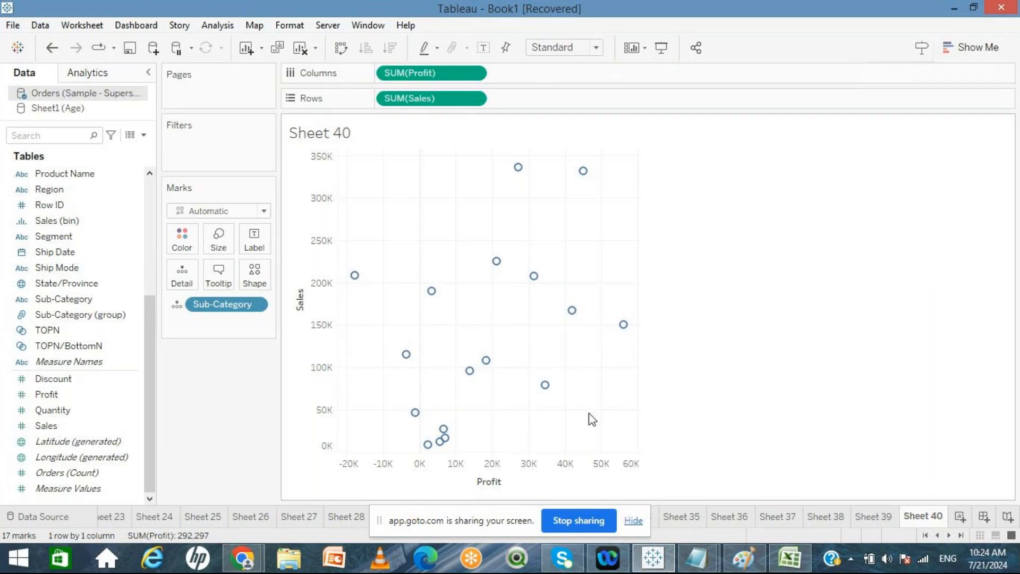
Step: Switch to Paint and start a new blank canvas without saving the previous drawing
{"action": "left_click", "coordinate": [632, 520]}
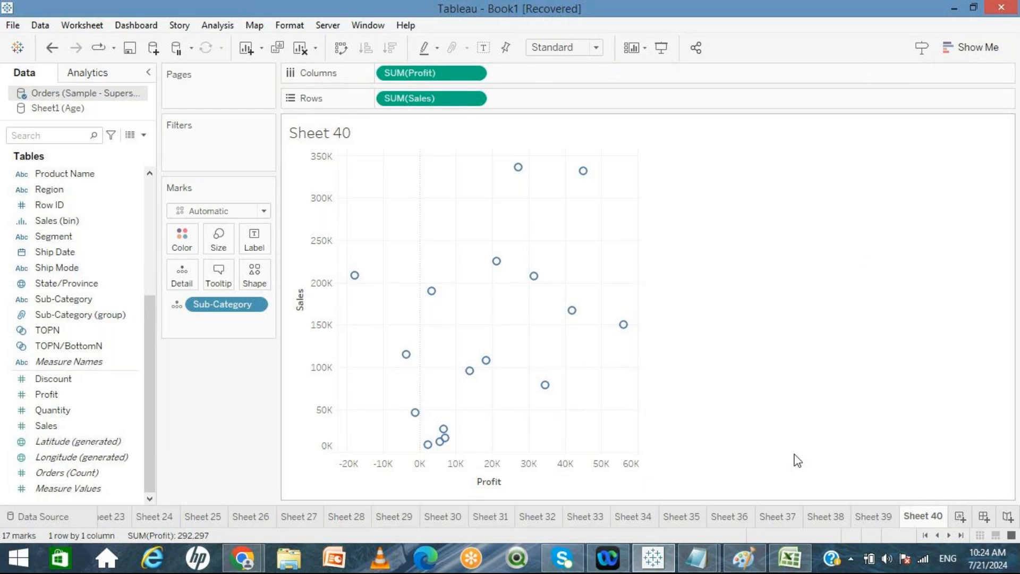
{"action": "left_click", "coordinate": [755, 559]}
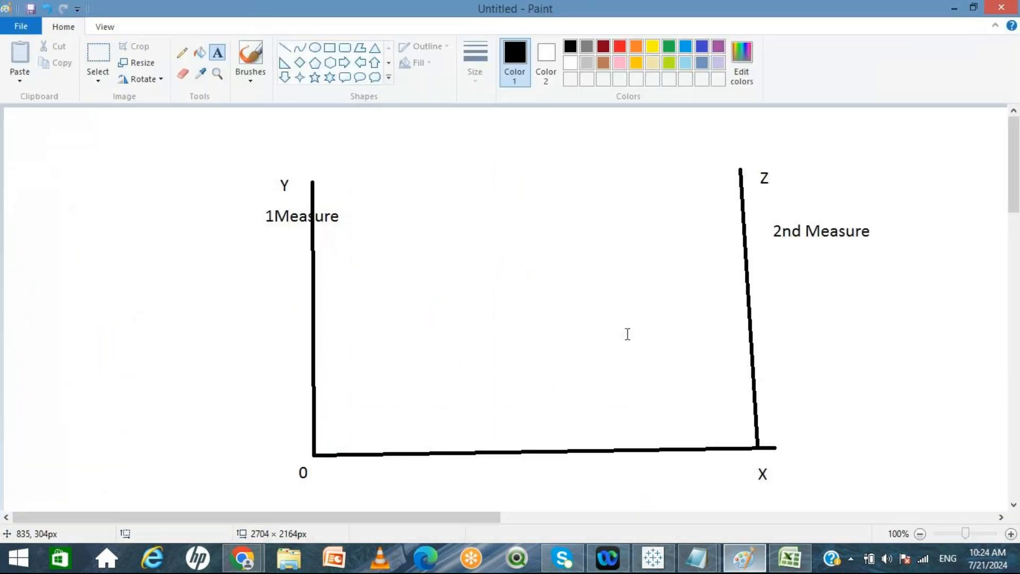
{"action": "key", "text": "ctrl+n"}
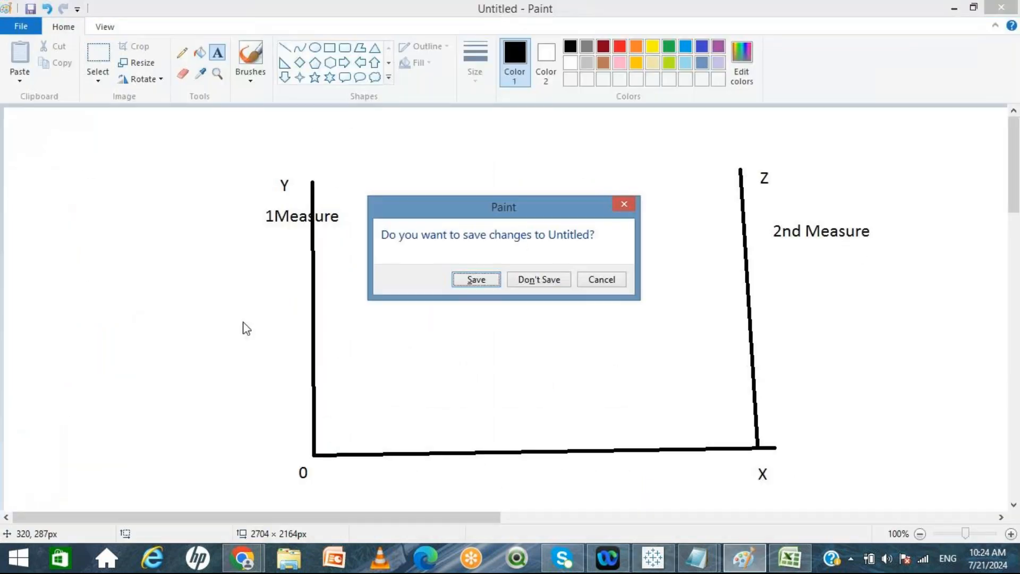
{"action": "left_click", "coordinate": [531, 279]}
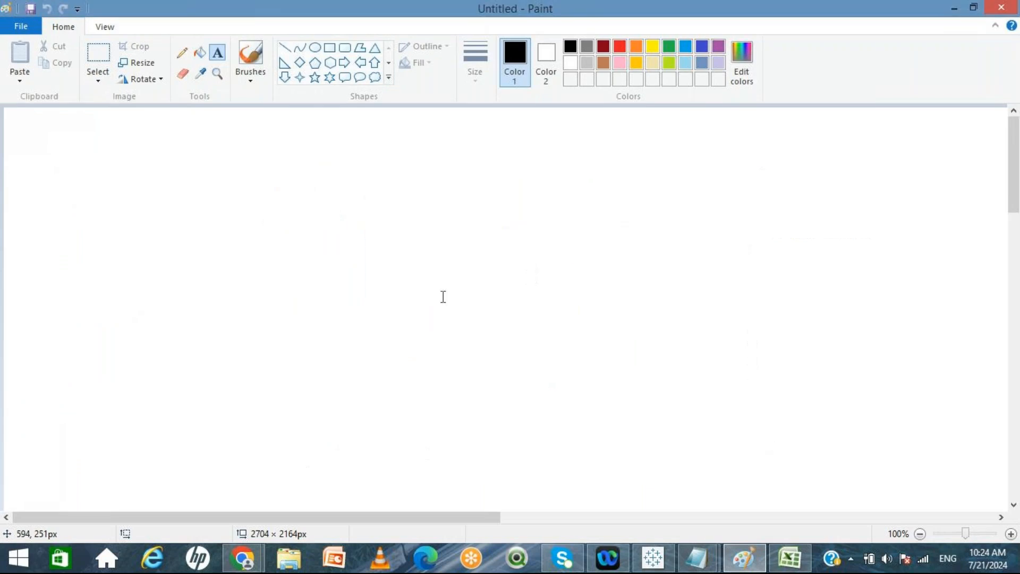
Step: Draw a horizontal and a vertical line crossing near the canvas centre as coordinate axes
{"action": "key", "text": "alt+Tab"}
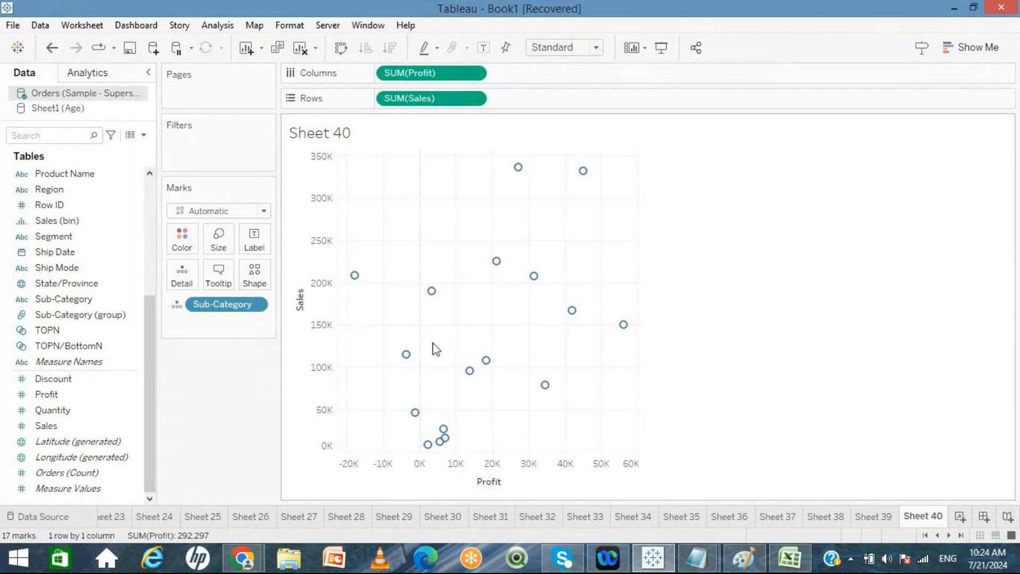
{"action": "key", "text": "alt+Tab"}
{"action": "left_click", "coordinate": [285, 48]}
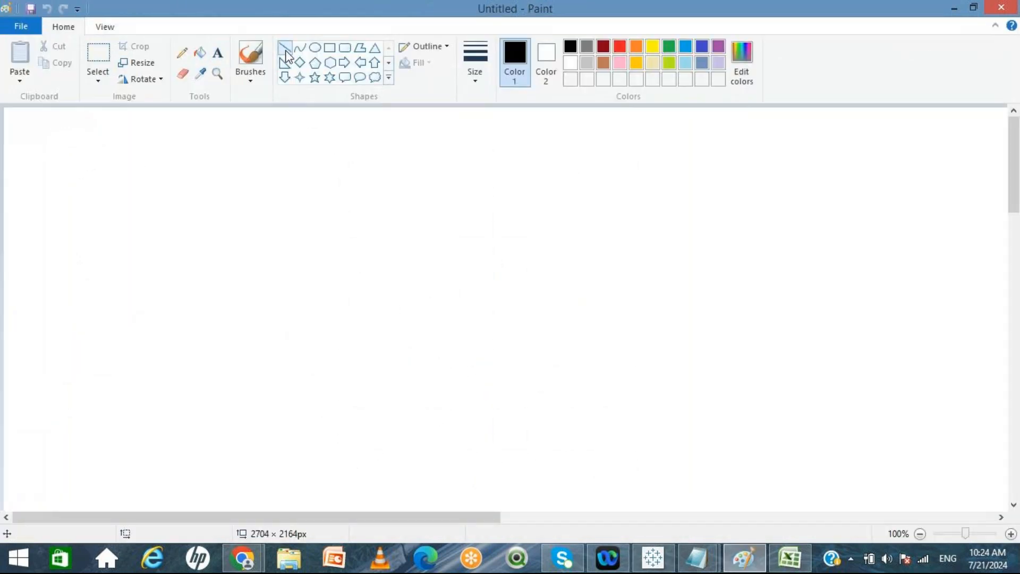
{"action": "left_click_drag", "start_coordinate": [492, 114], "coordinate": [495, 506]}
{"action": "mouse_move", "coordinate": [47, 297]}
{"action": "left_mouse_down"}
{"action": "mouse_move", "coordinate": [49, 288]}
{"action": "mouse_move", "coordinate": [890, 269]}
{"action": "mouse_move", "coordinate": [974, 294]}
{"action": "left_mouse_up"}
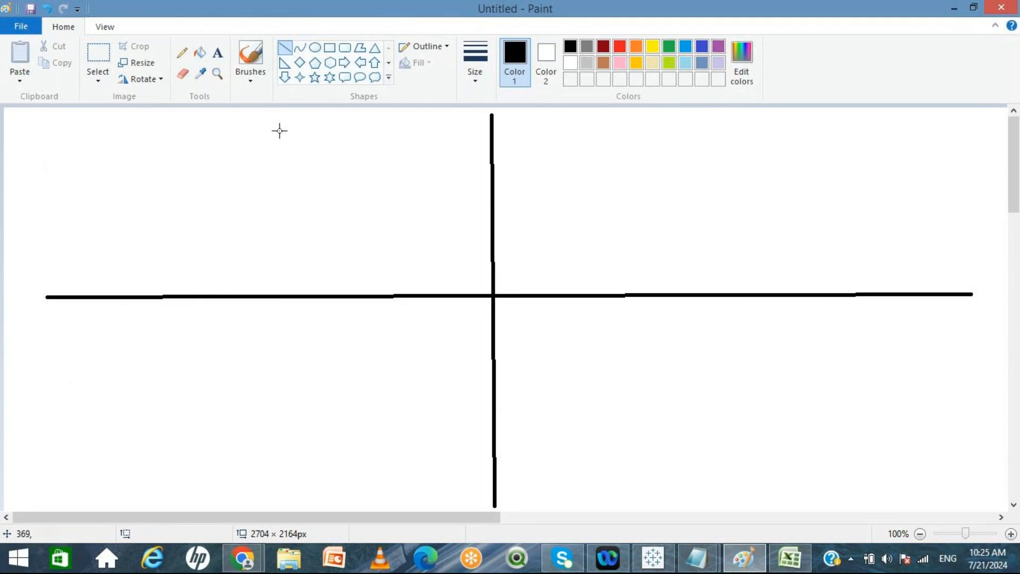
Step: Label the axes with text X at the right end, Y at the top, and 0 at the origin
{"action": "left_click", "coordinate": [217, 52]}
{"action": "left_click", "coordinate": [946, 311]}
{"action": "type", "text": "x"}
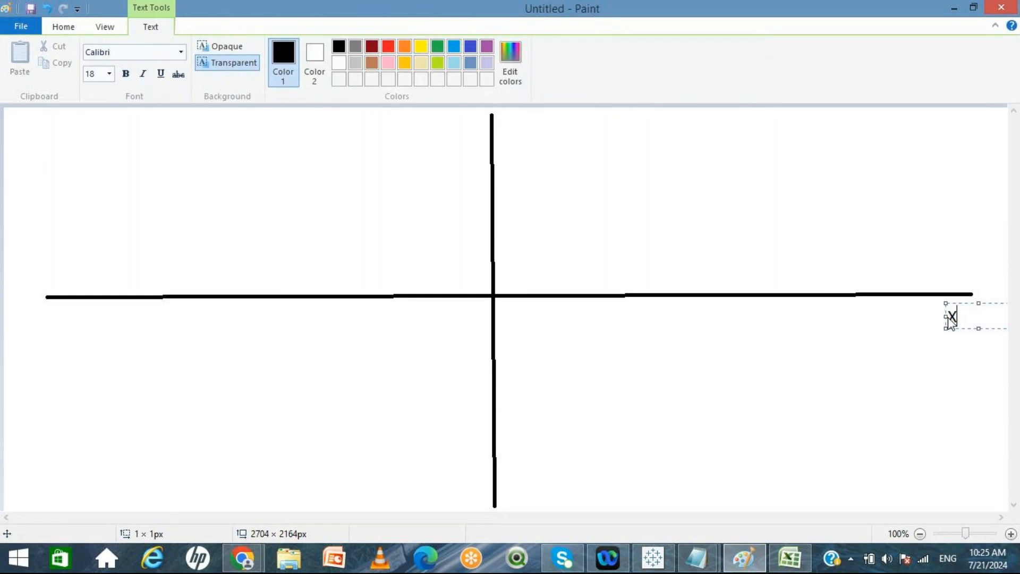
{"action": "left_click", "coordinate": [461, 126]}
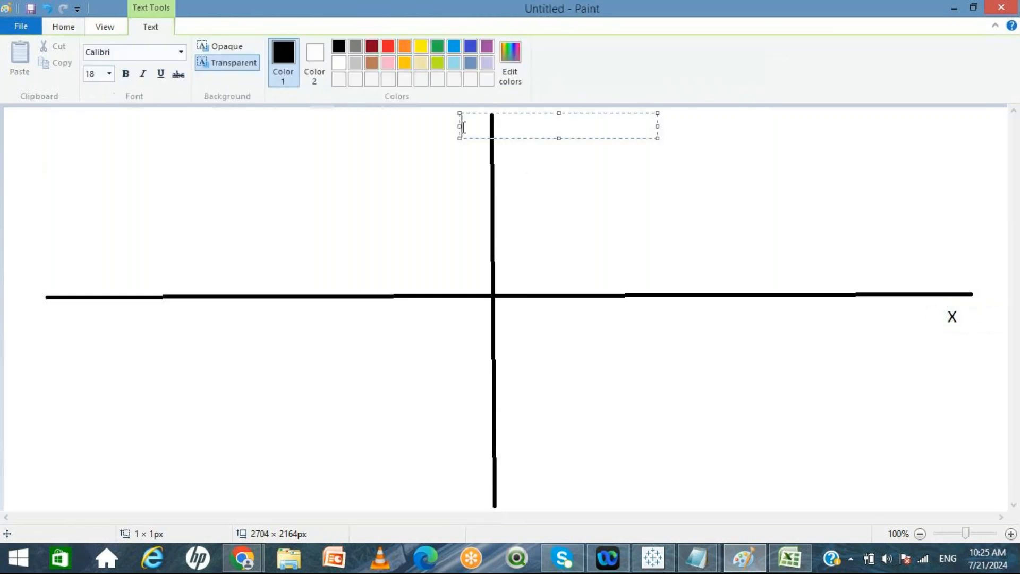
{"action": "type", "text": "Y"}
{"action": "left_click", "coordinate": [475, 315]}
{"action": "left_click", "coordinate": [474, 308]}
{"action": "type", "text": "0"}
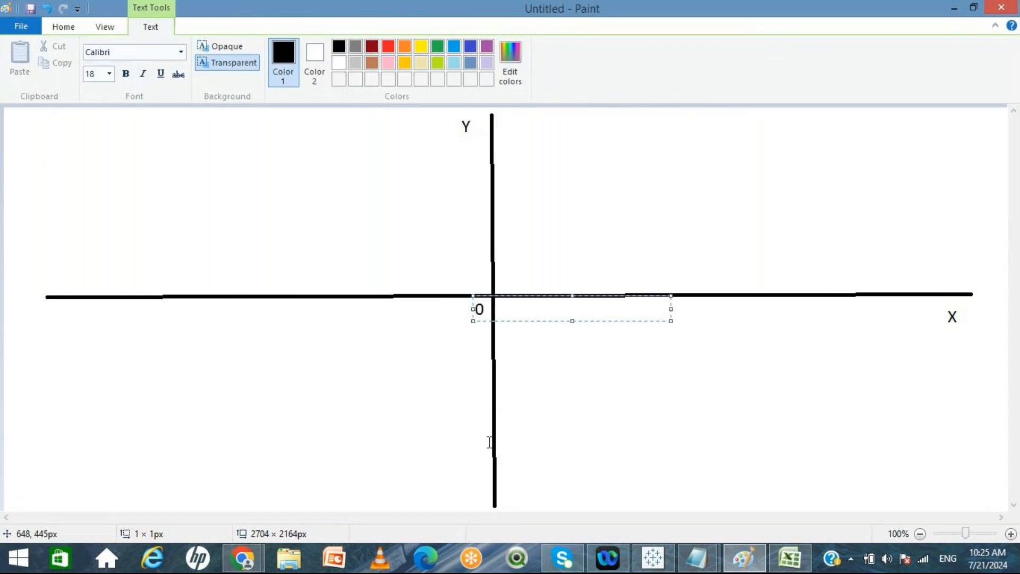
Step: Label the negative axis ends with -Y at the bottom of the vertical axis and -x at the left end
{"action": "left_click", "coordinate": [470, 489]}
{"action": "left_click", "coordinate": [469, 491]}
{"action": "type", "text": "-Y"}
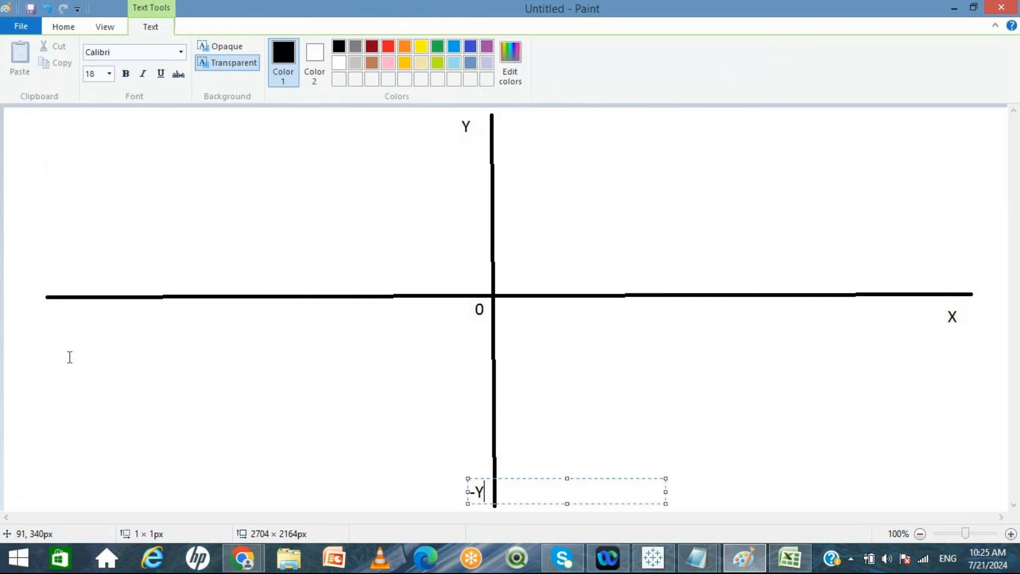
{"action": "left_click", "coordinate": [49, 318]}
{"action": "left_click", "coordinate": [49, 319]}
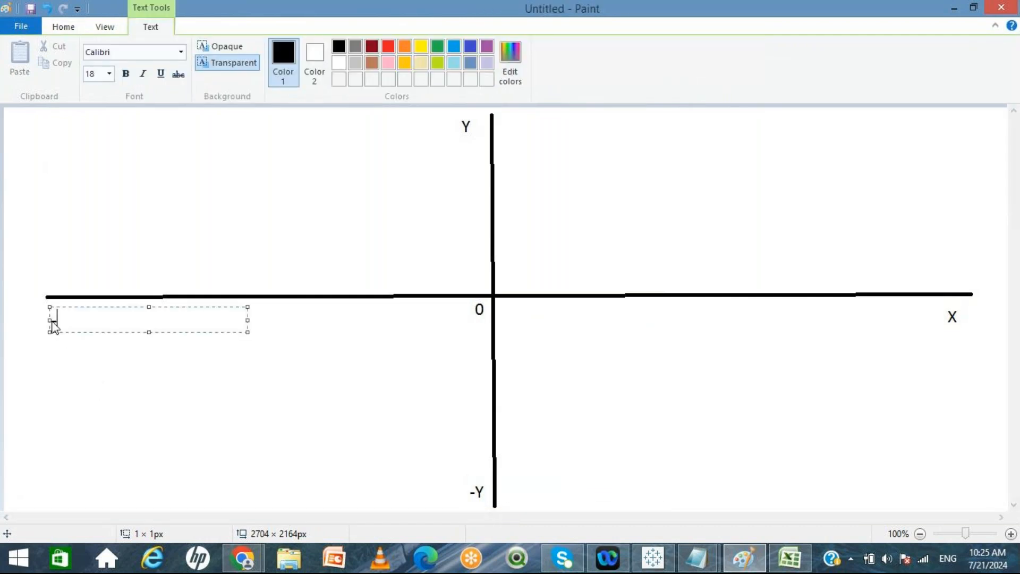
{"action": "type", "text": "-x"}
{"action": "left_click", "coordinate": [690, 377]}
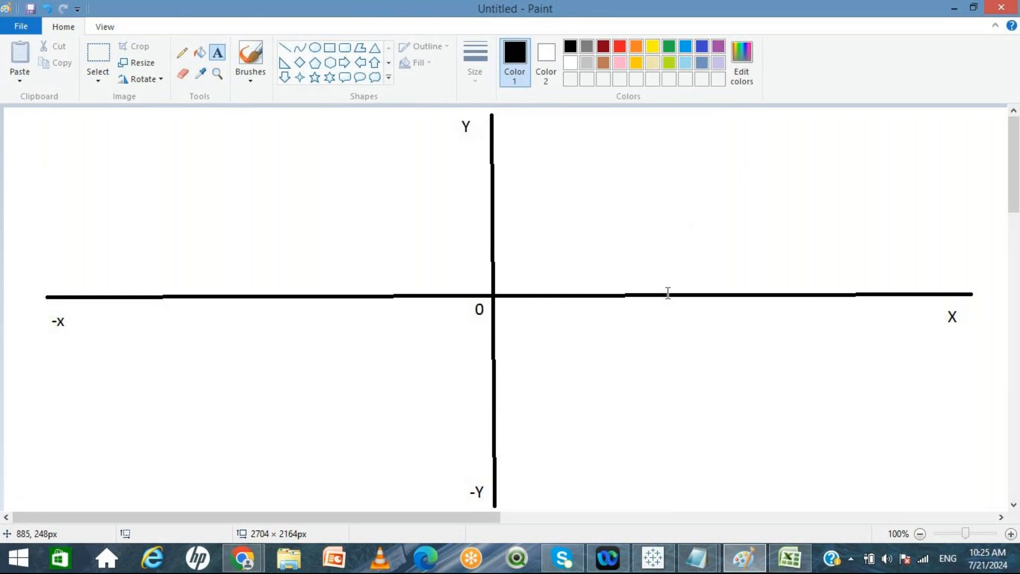
Step: Add the axis names Profit under X and Sales under Y
{"action": "left_click", "coordinate": [933, 340]}
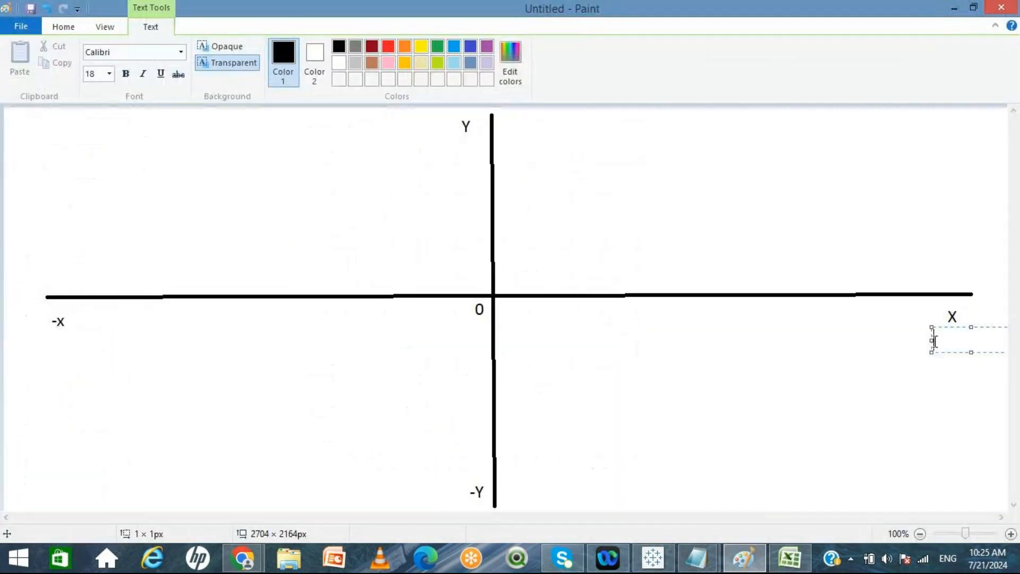
{"action": "type", "text": "Profit"}
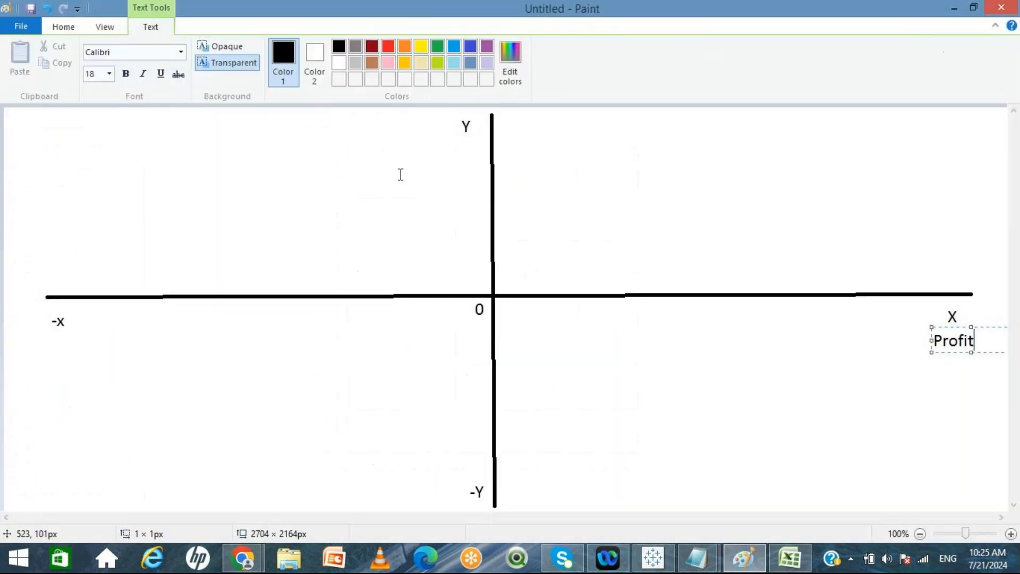
{"action": "left_click", "coordinate": [441, 143]}
{"action": "left_click", "coordinate": [441, 143]}
{"action": "type", "text": "Sales"}
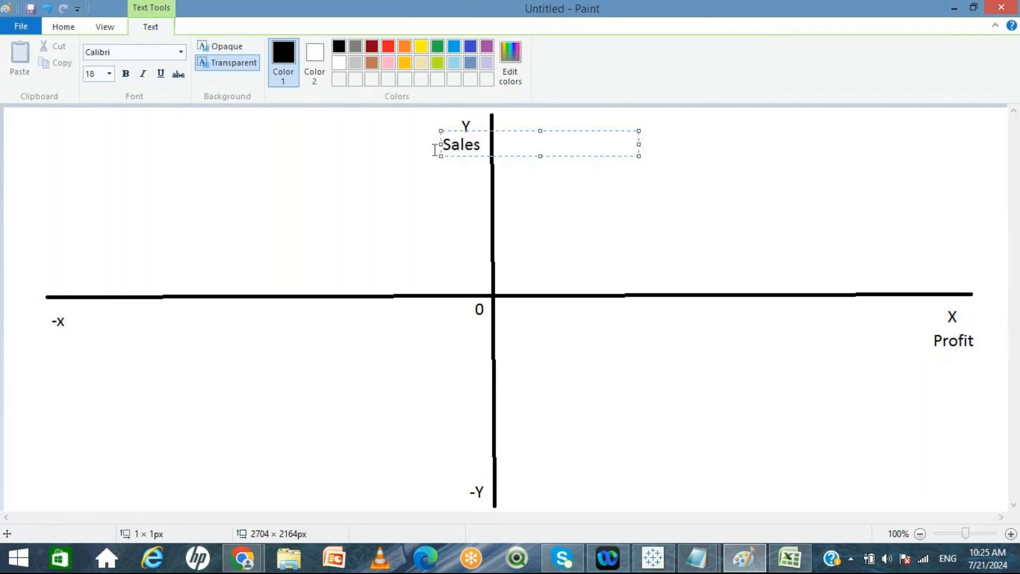
Step: Add Sales under -x and Profit beside -Y, retyping the Profit label to fix it
{"action": "left_click", "coordinate": [53, 342]}
{"action": "left_click", "coordinate": [53, 343]}
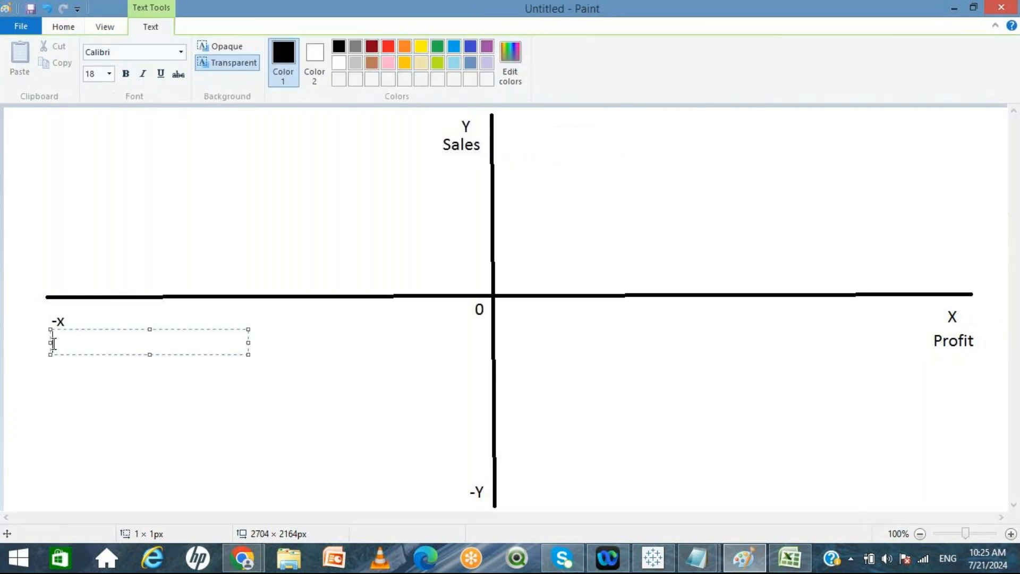
{"action": "type", "text": "Sales"}
{"action": "left_click", "coordinate": [418, 490]}
{"action": "left_click", "coordinate": [419, 489]}
{"action": "type", "text": "Profit"}
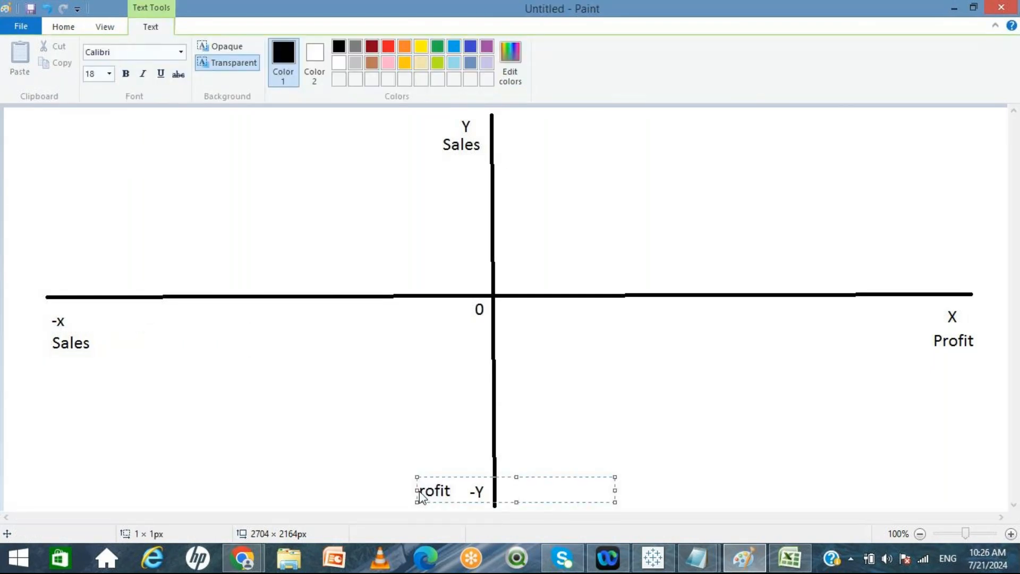
{"action": "key", "text": "BackSpace"}
{"action": "key", "text": "BackSpace"}
{"action": "key", "text": "BackSpace"}
{"action": "key", "text": "BackSpace"}
{"action": "key", "text": "BackSpace"}
{"action": "key", "text": "BackSpace"}
{"action": "type", "text": "Profit"}
{"action": "left_click", "coordinate": [632, 351]}
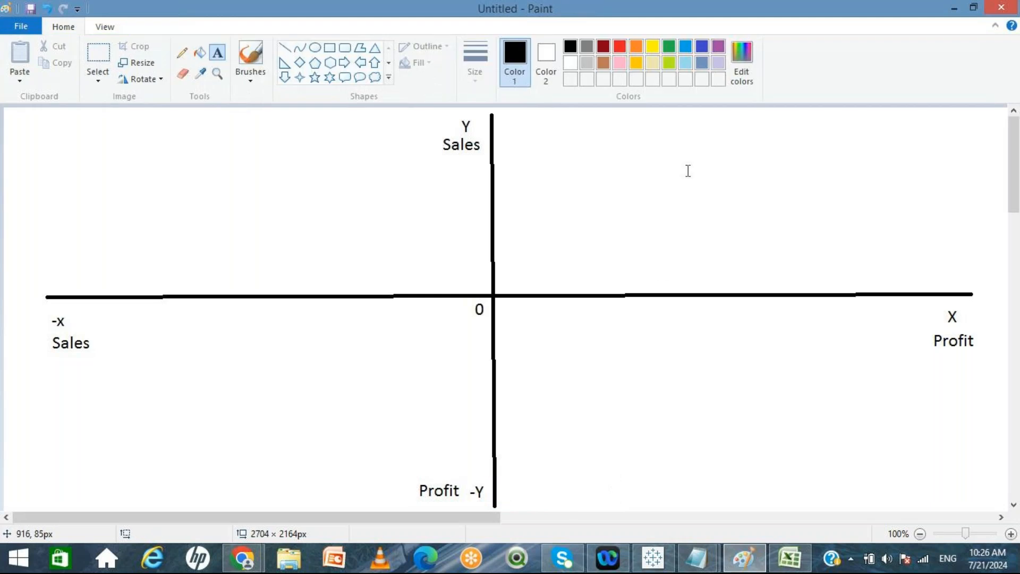
Step: Label the four quadrants Q1 top-right, Q2 top-left, Q3 bottom-left and Q4 bottom-right
{"action": "left_click", "coordinate": [720, 158]}
{"action": "type", "text": "Q1"}
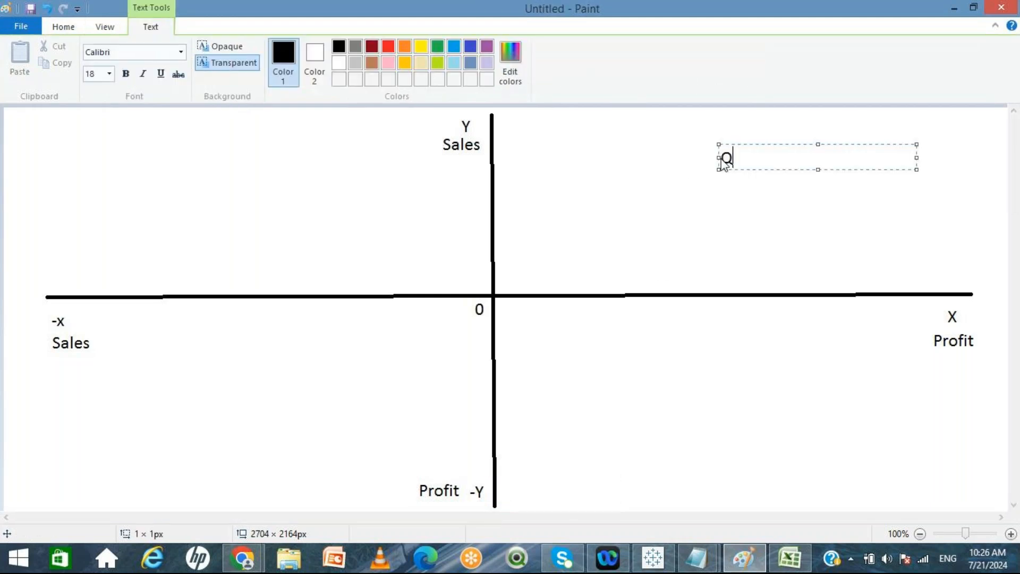
{"action": "left_click", "coordinate": [207, 181]}
{"action": "type", "text": "Q2"}
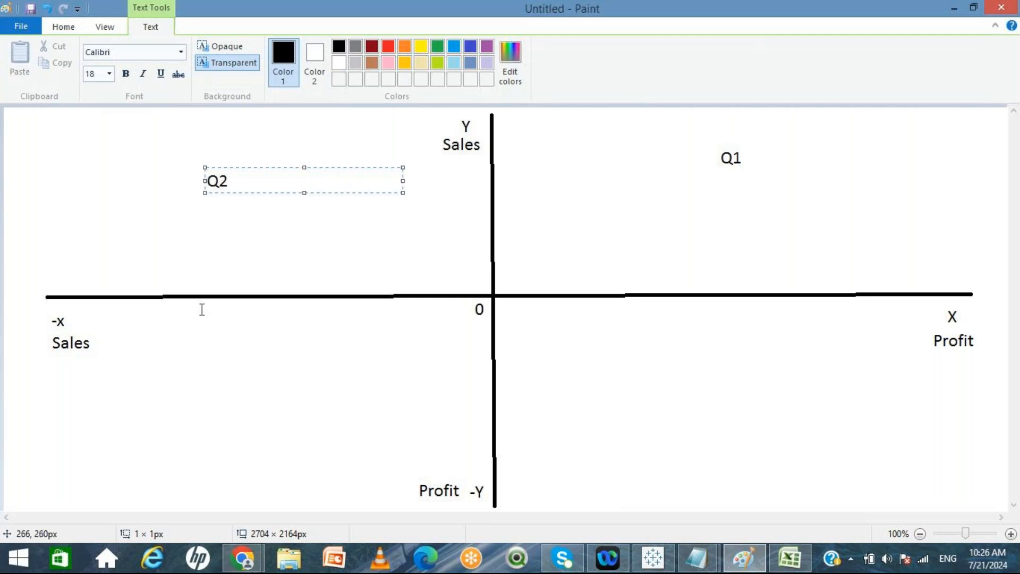
{"action": "left_click", "coordinate": [159, 468]}
{"action": "left_click", "coordinate": [160, 467]}
{"action": "type", "text": "Q3"}
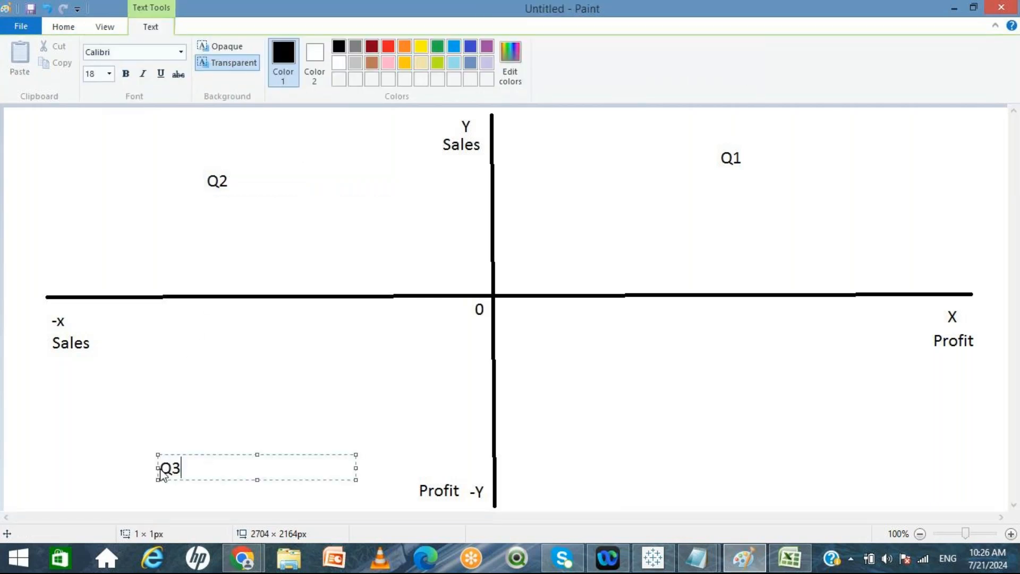
{"action": "left_click", "coordinate": [824, 448]}
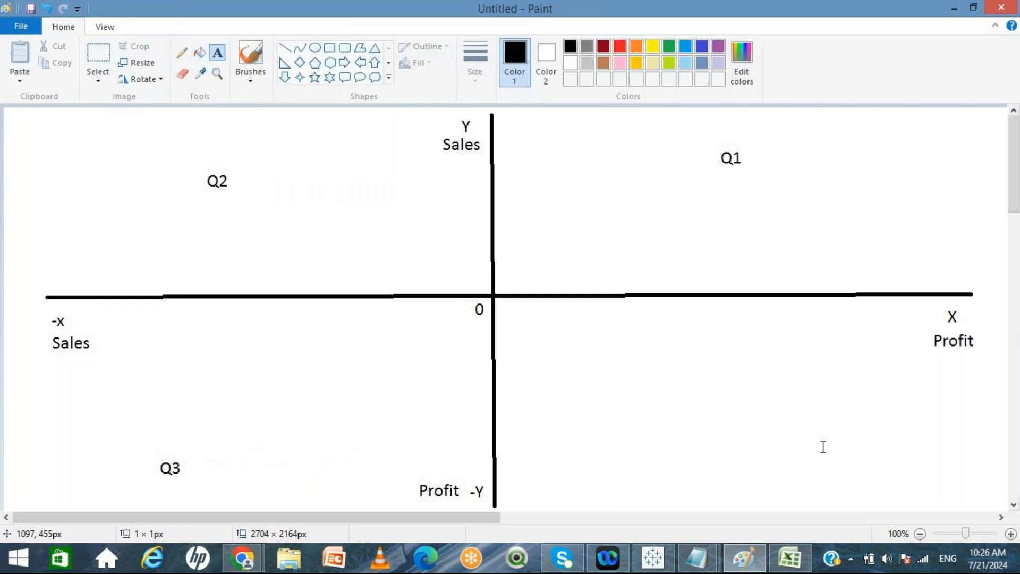
{"action": "left_click", "coordinate": [825, 449]}
{"action": "type", "text": "Q4"}
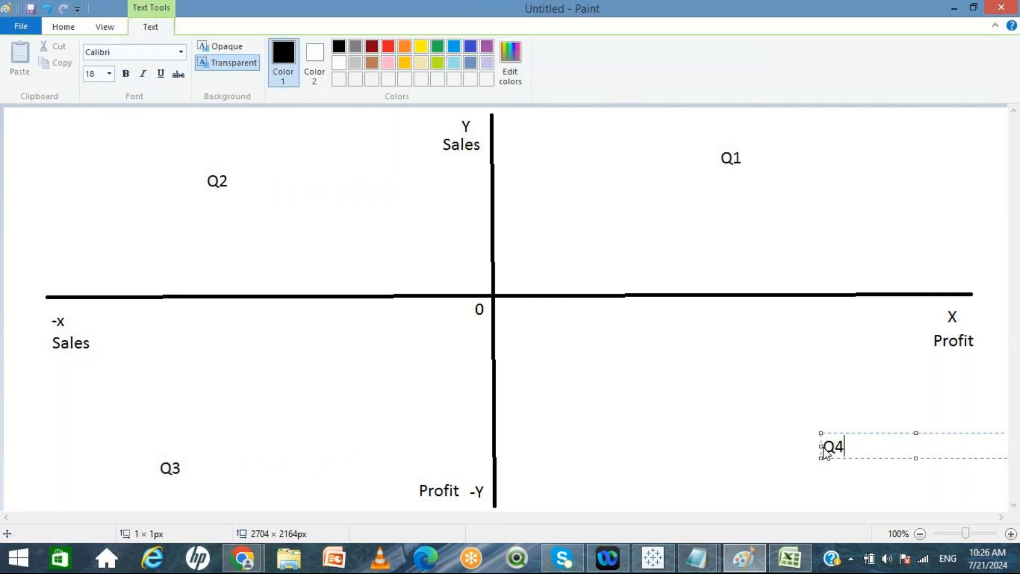
{"action": "left_click", "coordinate": [756, 386]}
Step: Write sign pairs under the quadrant labels: +,+ for Q1, -,+ for Q2, -,- for Q3 and -,+ for Q4
{"action": "left_click", "coordinate": [723, 175]}
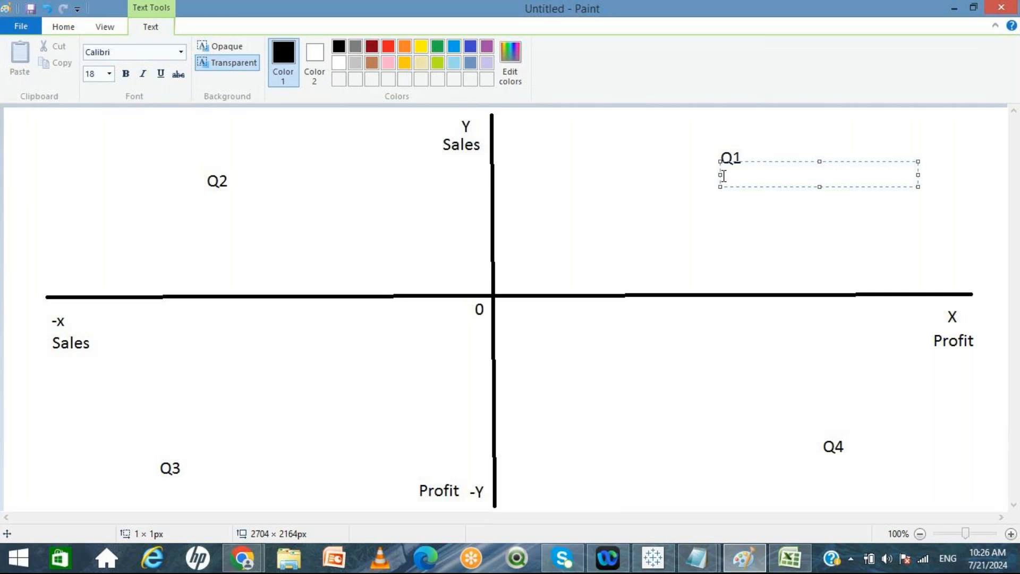
{"action": "type", "text": "+,+"}
{"action": "left_click", "coordinate": [216, 222]}
{"action": "left_click", "coordinate": [216, 221]}
{"action": "left_click", "coordinate": [191, 211]}
{"action": "left_click", "coordinate": [191, 211]}
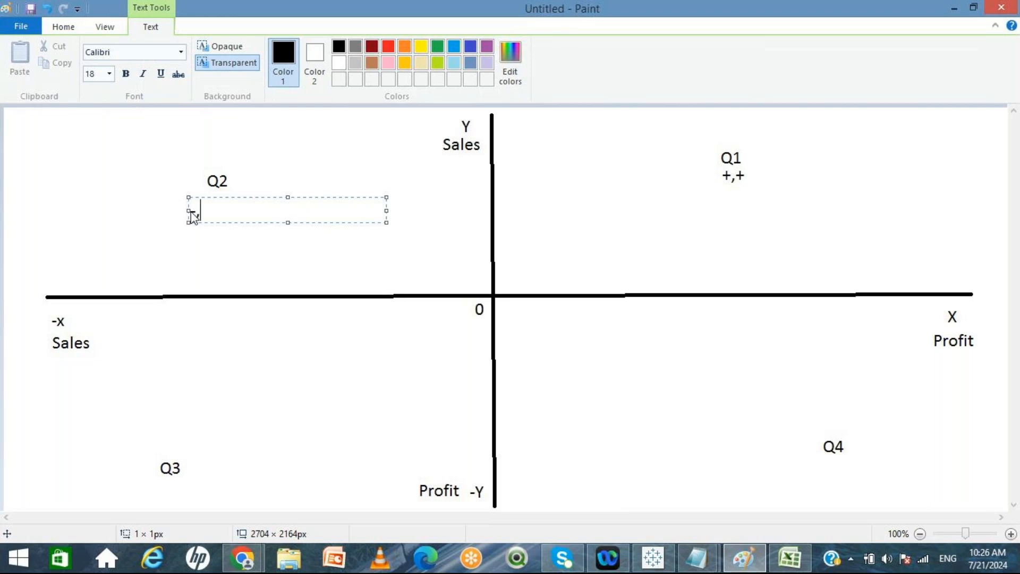
{"action": "type", "text": "-,+"}
{"action": "left_click", "coordinate": [159, 485]}
{"action": "left_click", "coordinate": [158, 485]}
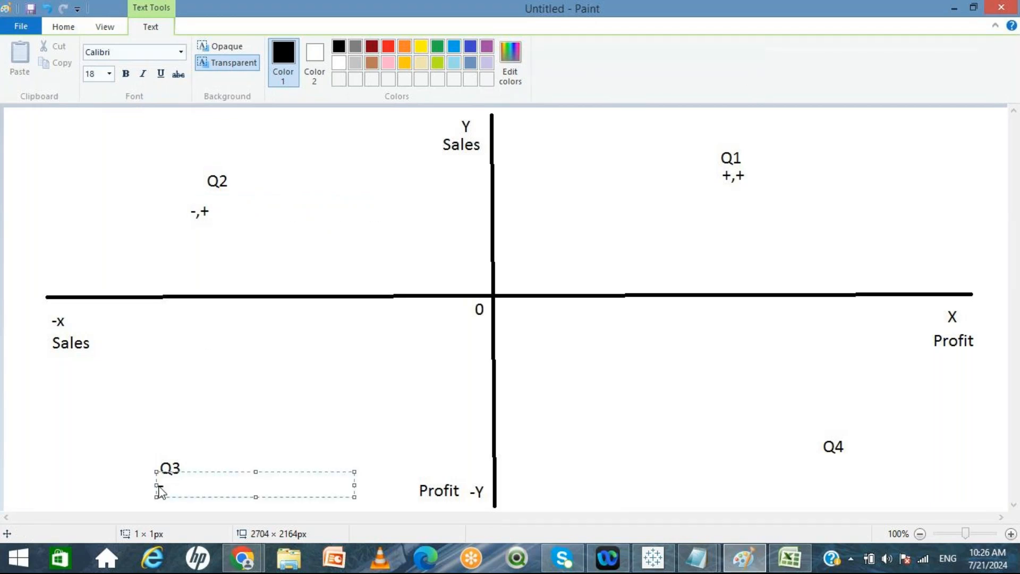
{"action": "type", "text": "-,-"}
{"action": "left_click", "coordinate": [269, 431]}
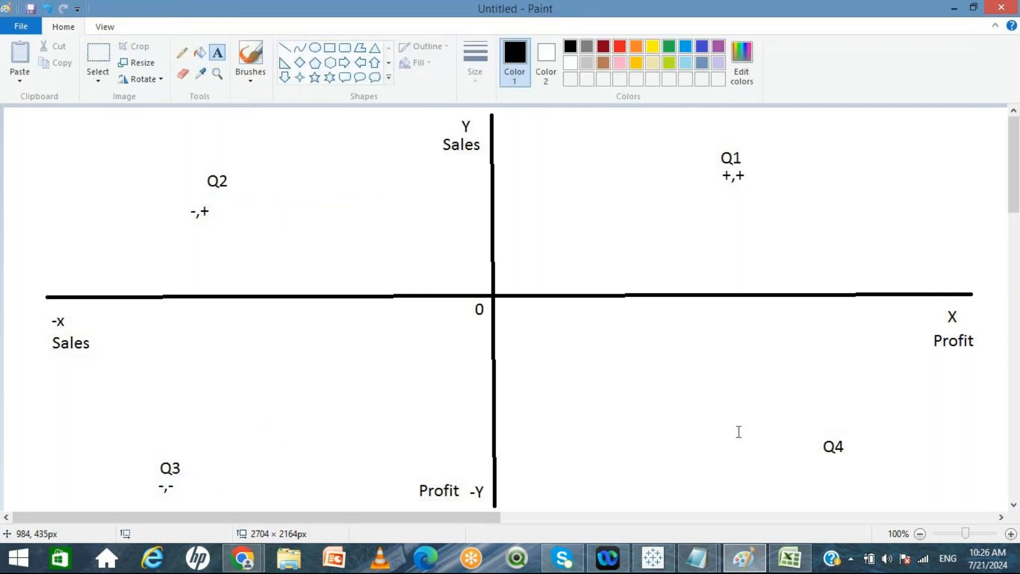
{"action": "left_click", "coordinate": [823, 467]}
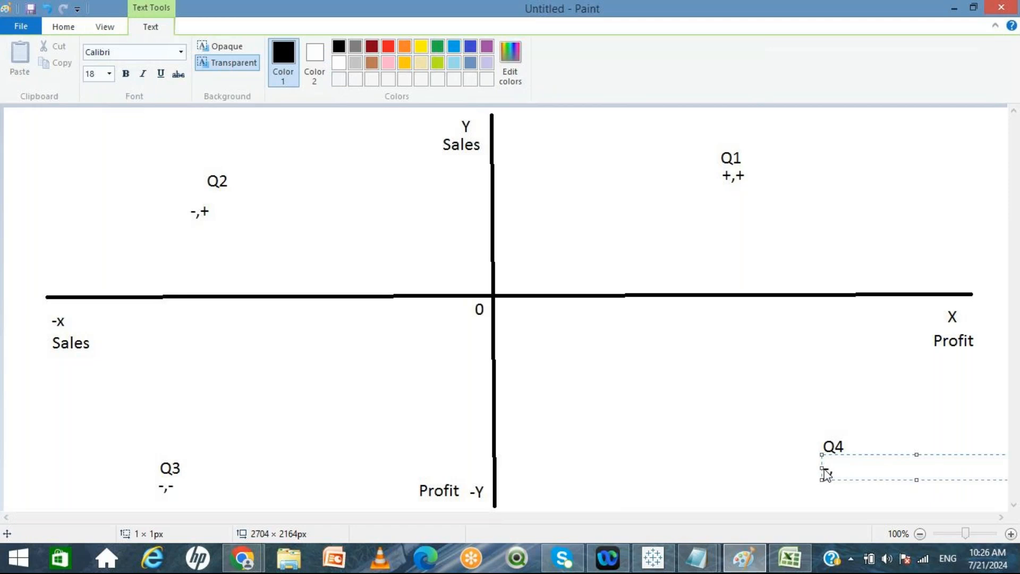
{"action": "type", "text": "+"}
{"action": "left_click", "coordinate": [767, 387]}
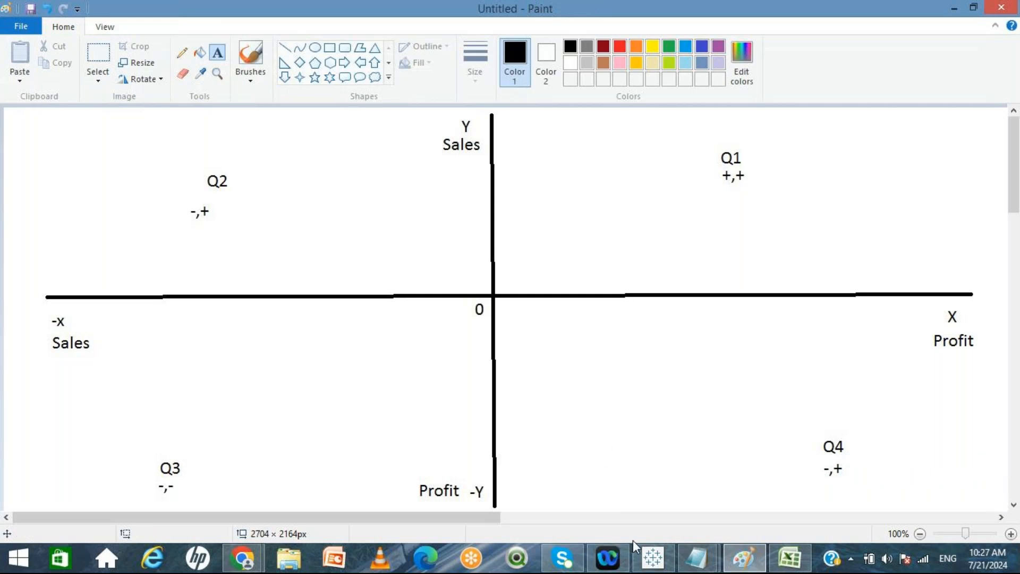
Step: Switch to Tableau and set the scatter plot's grid lines to None in the sheet's line formatting
{"action": "left_click", "coordinate": [653, 559]}
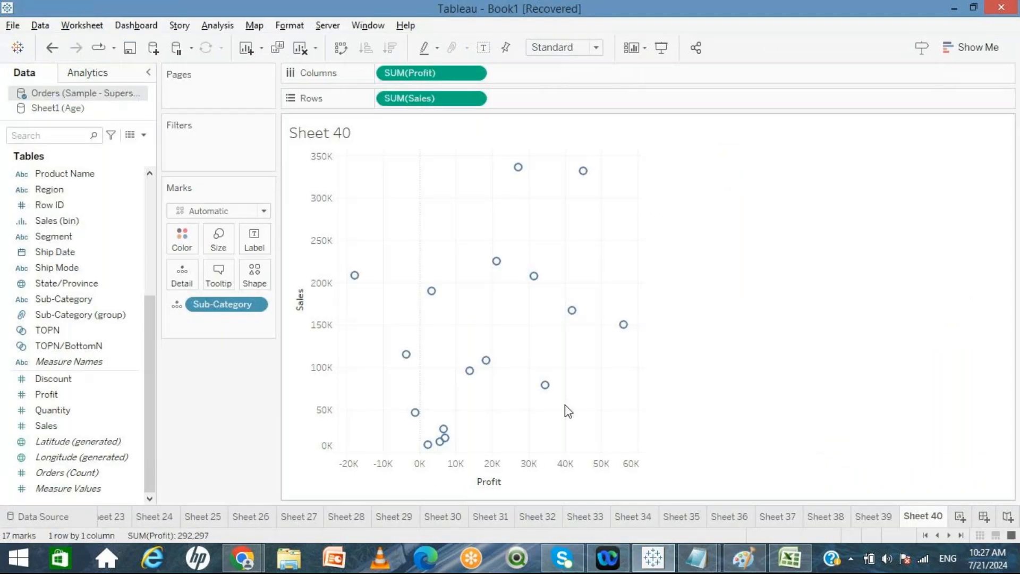
{"action": "right_click", "coordinate": [437, 239]}
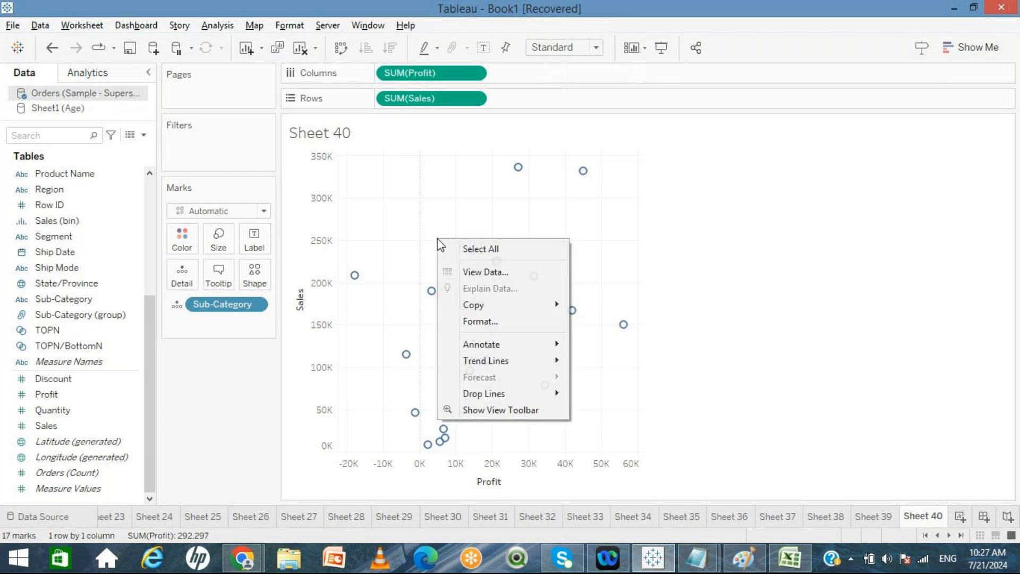
{"action": "left_click", "coordinate": [477, 326]}
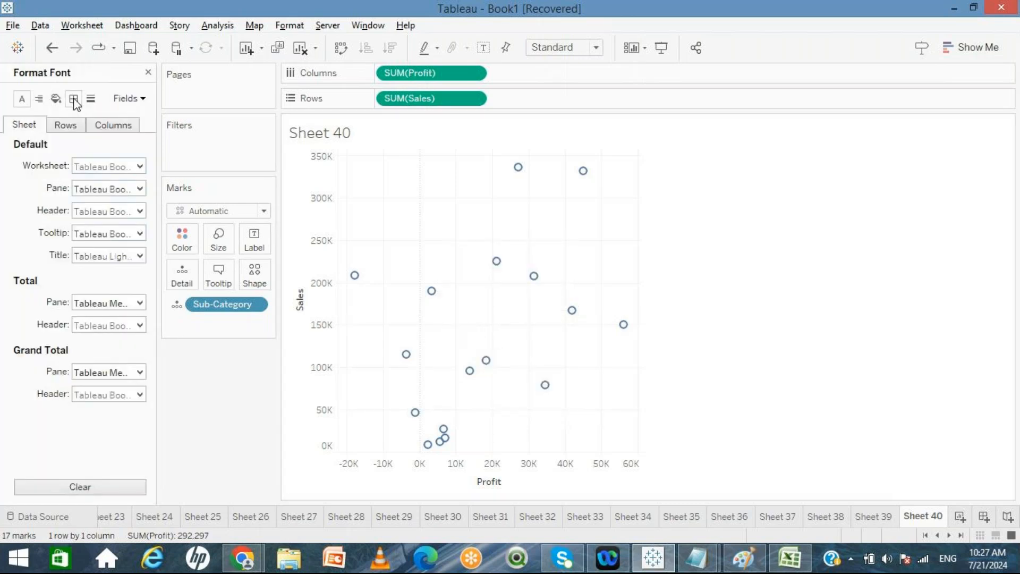
{"action": "left_click", "coordinate": [74, 98]}
{"action": "left_click", "coordinate": [91, 98]}
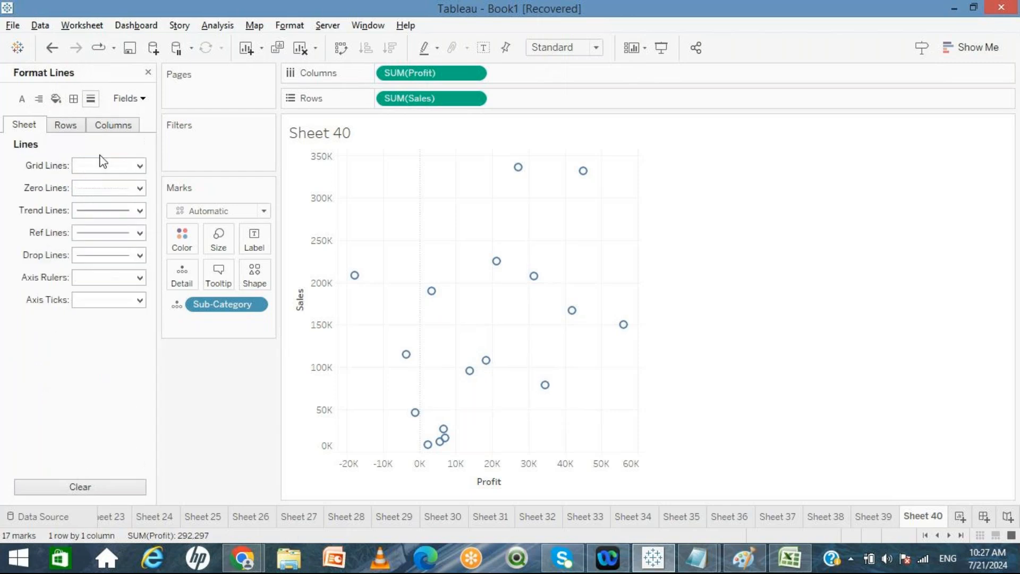
{"action": "left_click", "coordinate": [139, 166]}
{"action": "left_click", "coordinate": [131, 185]}
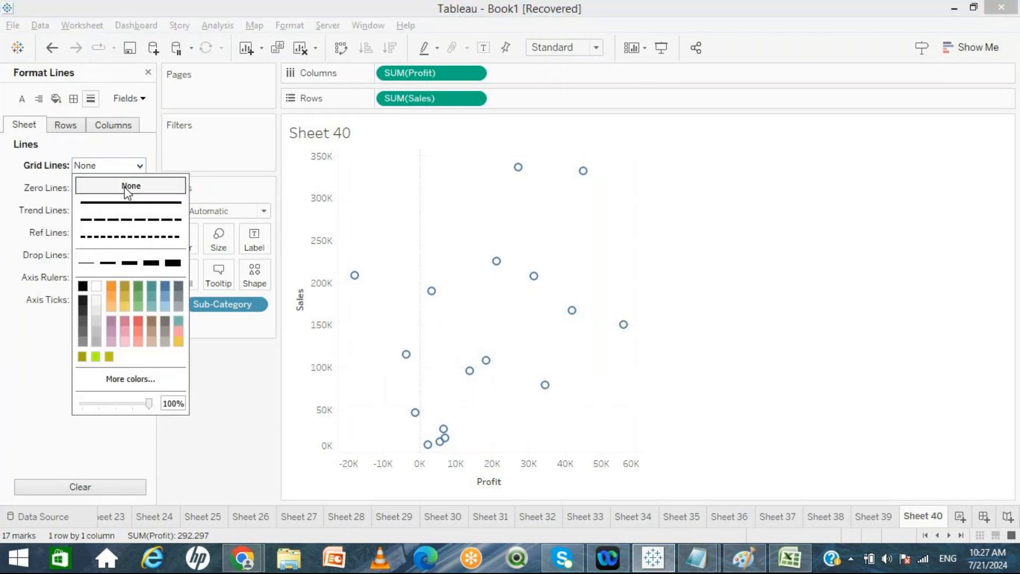
{"action": "left_click", "coordinate": [257, 378]}
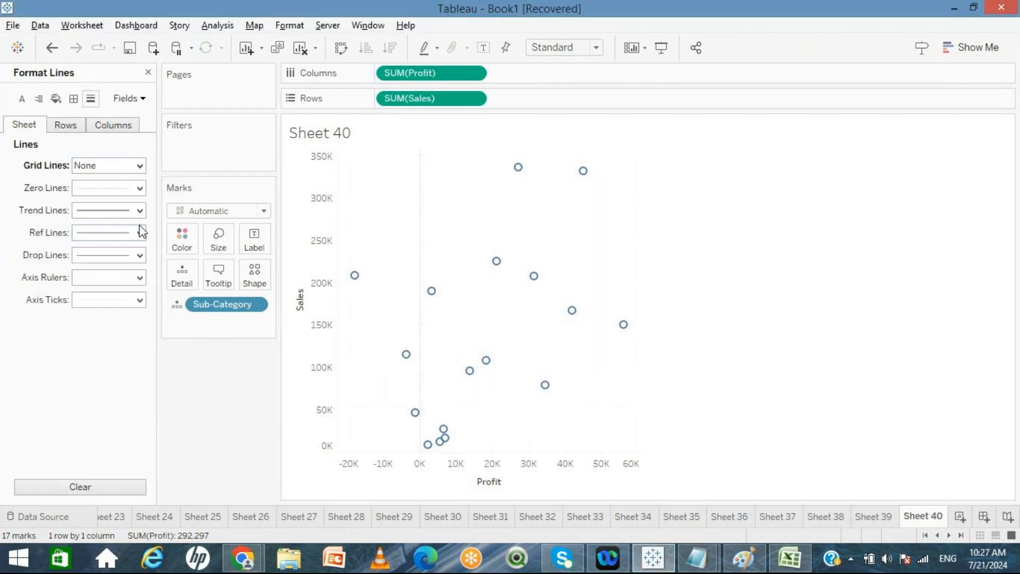
Step: Make the scatter plot's zero lines thicker and black
{"action": "left_click", "coordinate": [124, 192]}
{"action": "left_click", "coordinate": [107, 285]}
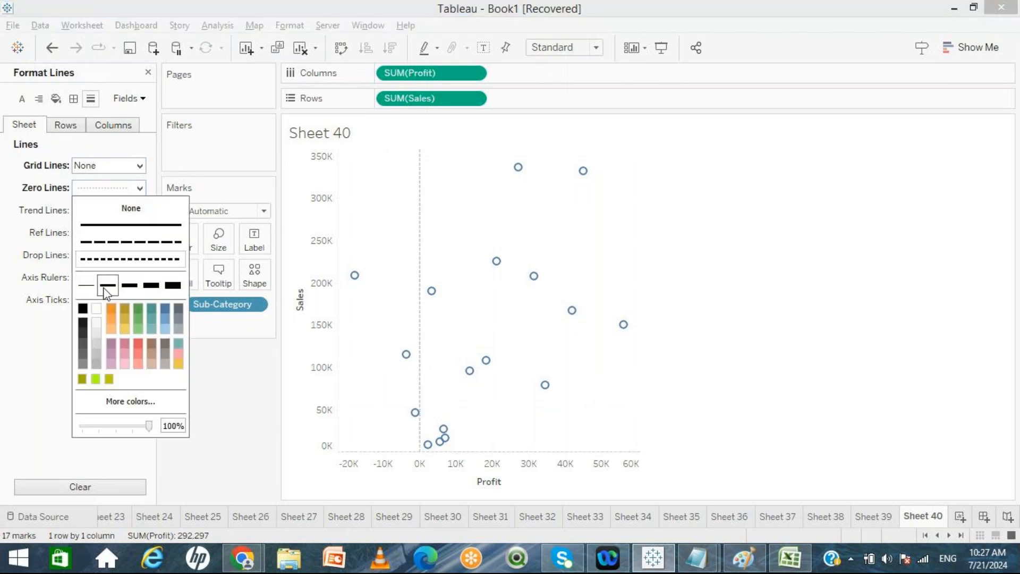
{"action": "left_click", "coordinate": [84, 311]}
{"action": "left_click", "coordinate": [241, 415]}
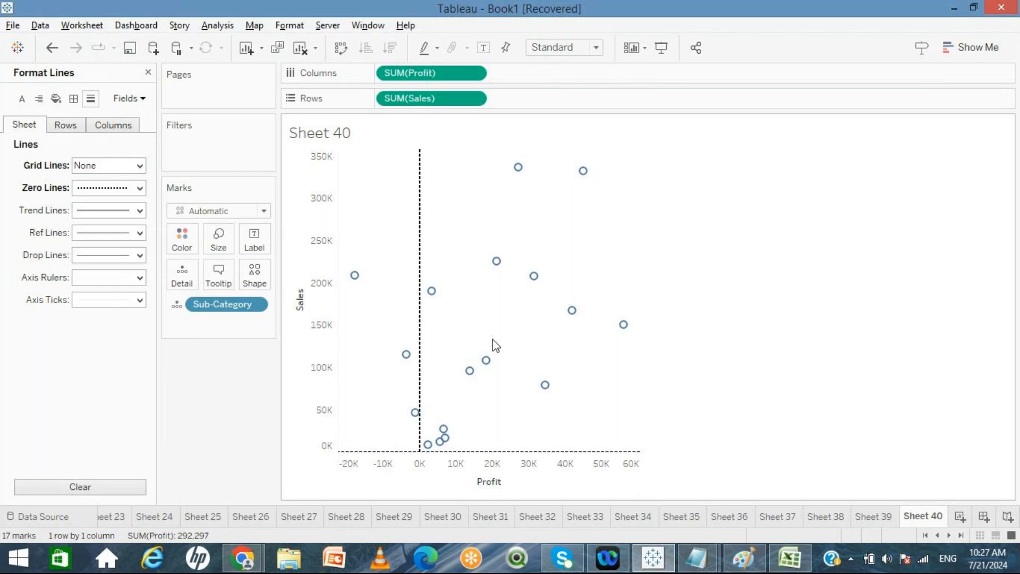
Step: Compare the quadrant sketch with the scatter plot and close the Format Lines pane
{"action": "left_click", "coordinate": [740, 561]}
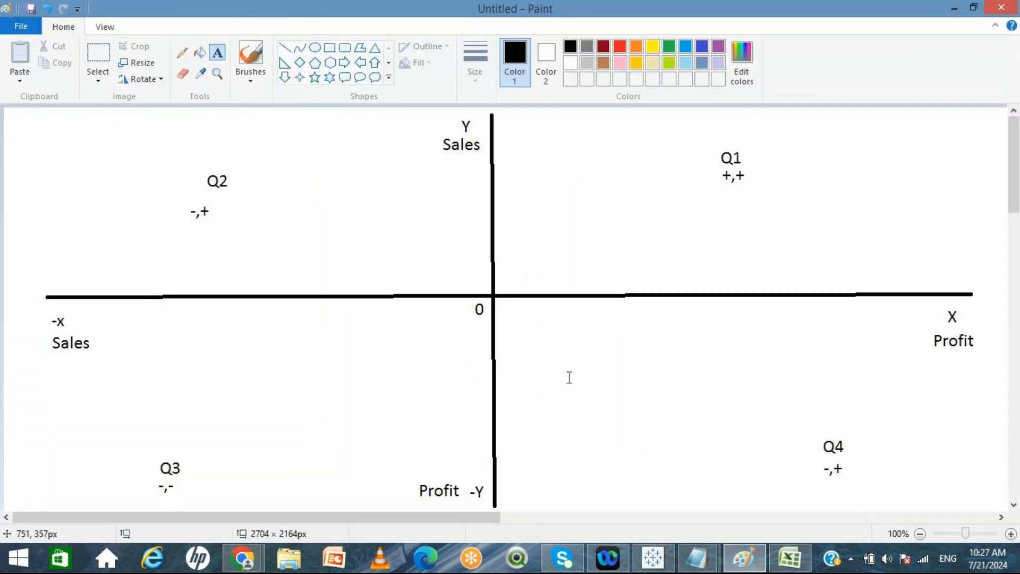
{"action": "key", "text": "alt+Tab"}
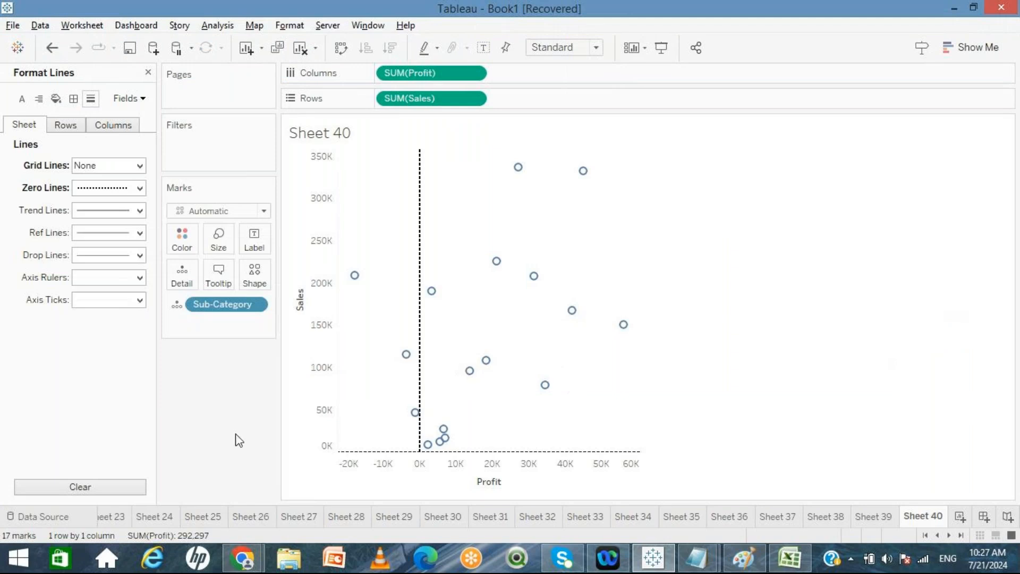
{"action": "left_click", "coordinate": [148, 73]}
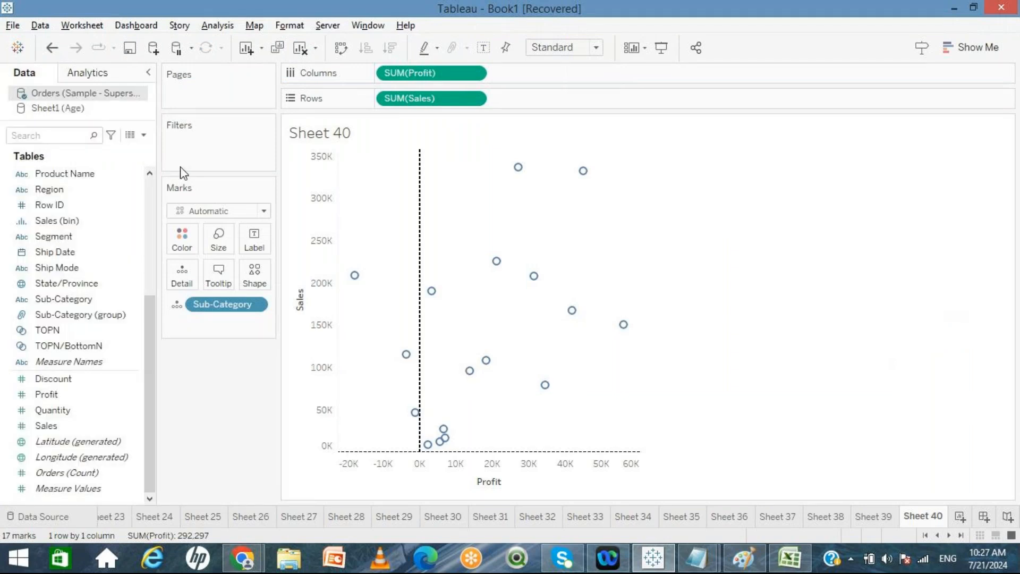
Step: Add a new worksheet and open and close the Show Me panel
{"action": "left_click", "coordinate": [960, 516]}
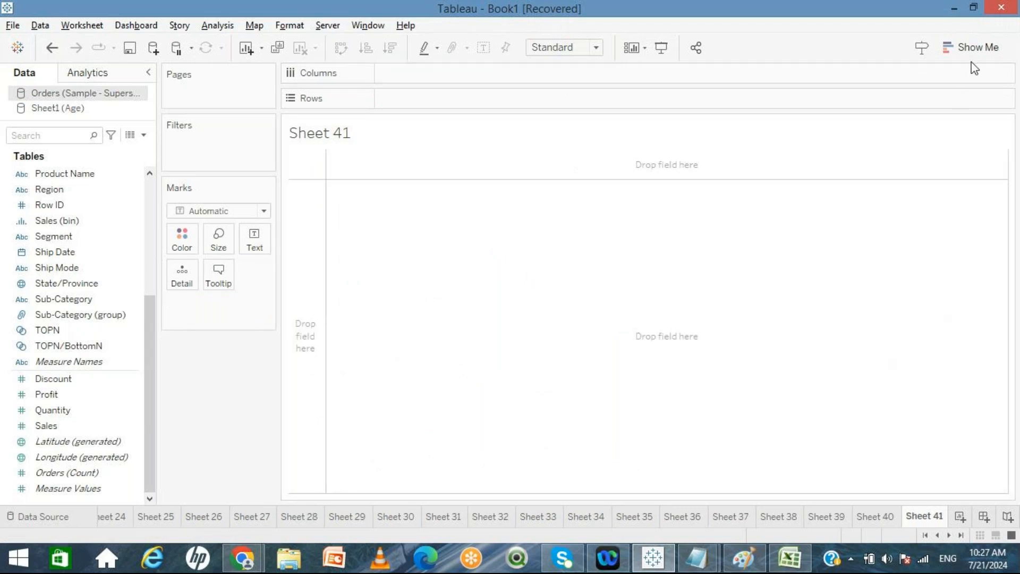
{"action": "left_click", "coordinate": [972, 48]}
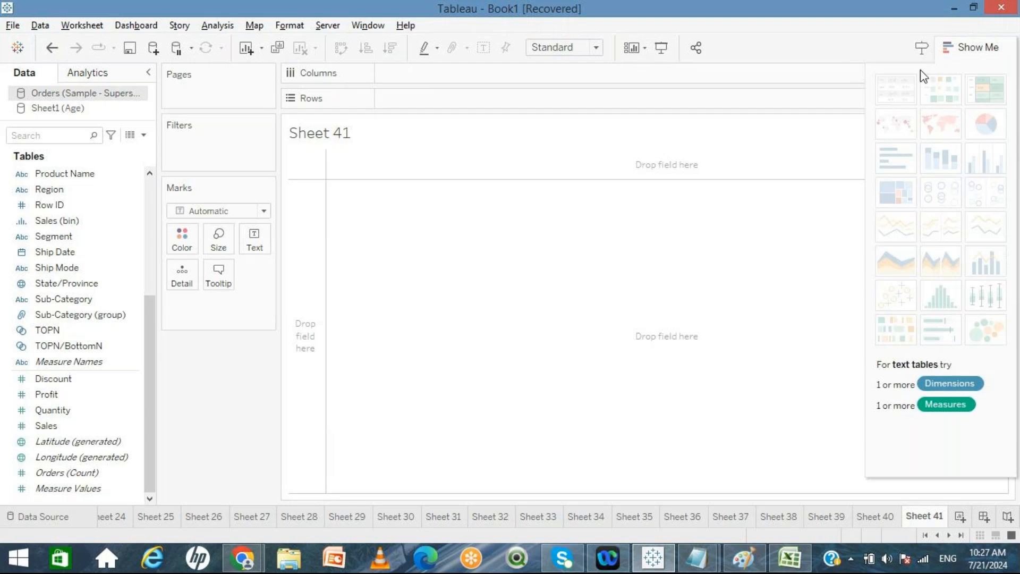
{"action": "left_click", "coordinate": [956, 49]}
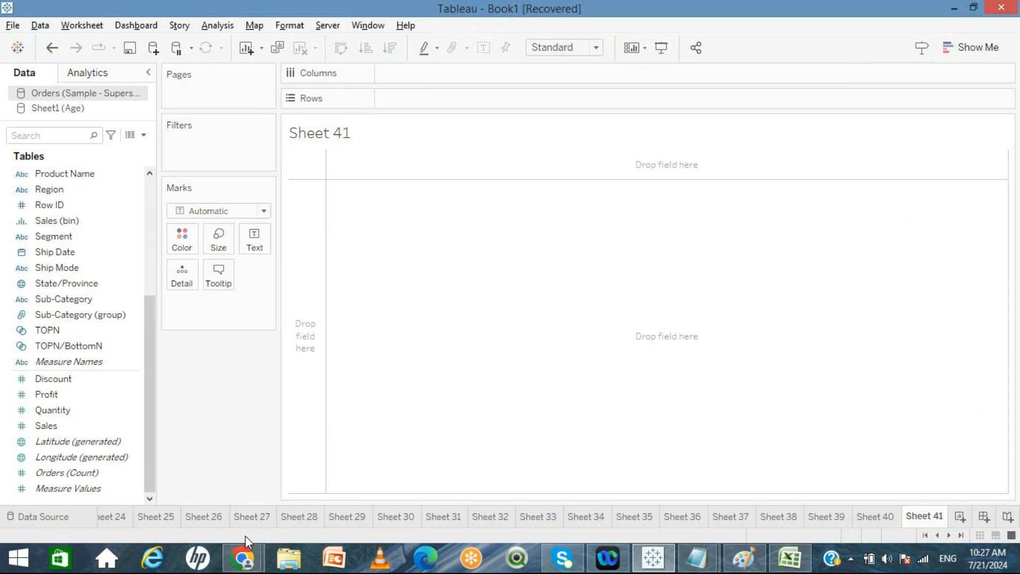
{"action": "mouse_move", "coordinate": [706, 567]}
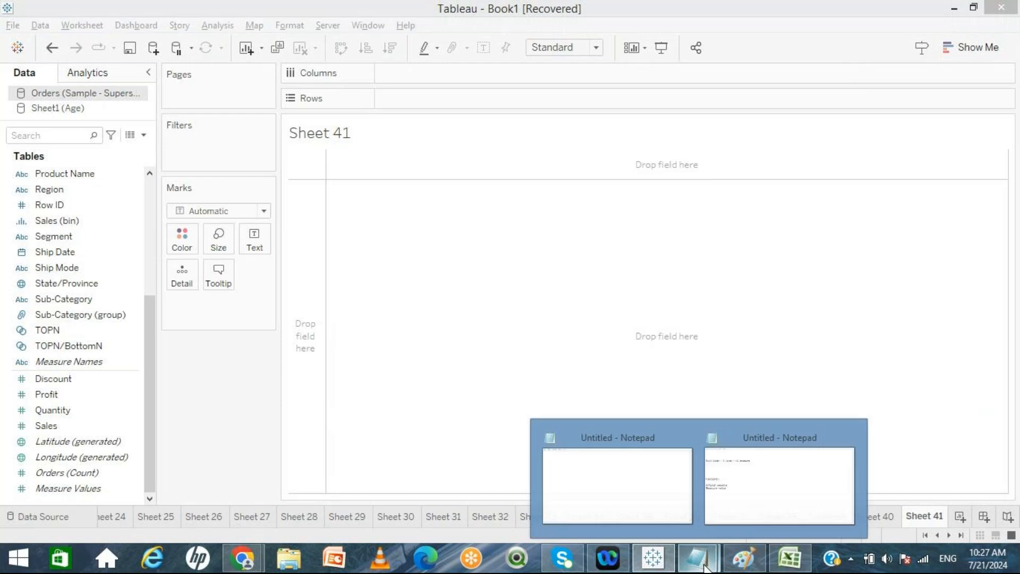
Step: Open the blank Notepad window and list the topics basiccharts and customization on separate lines
{"action": "left_click", "coordinate": [660, 490]}
{"action": "key", "text": "Return"}
{"action": "key", "text": "Return"}
{"action": "key", "text": "Return"}
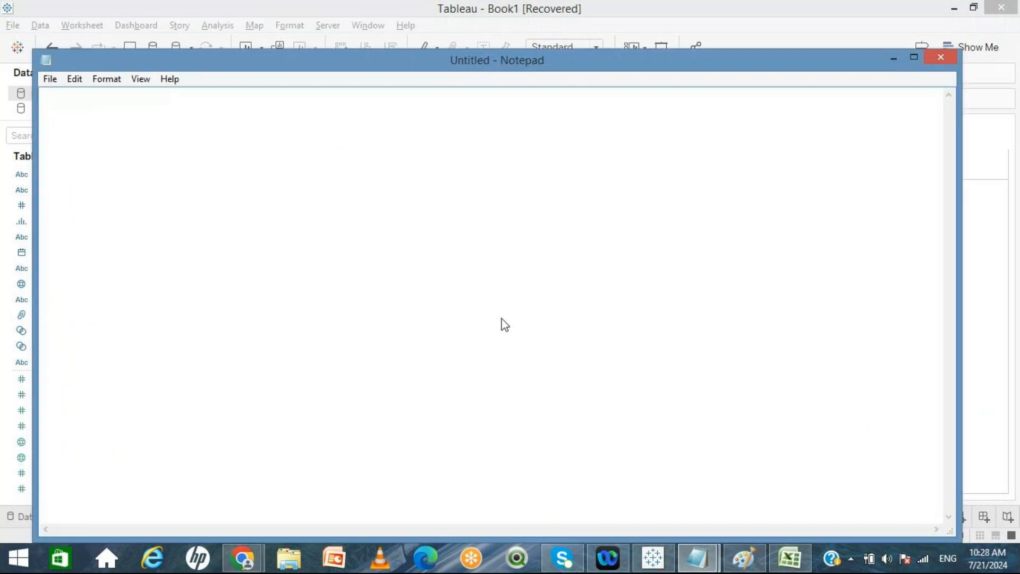
{"action": "type", "text": "basiccharts"}
{"action": "key", "text": "Return"}
{"action": "key", "text": "Return"}
{"action": "type", "text": "customi"}
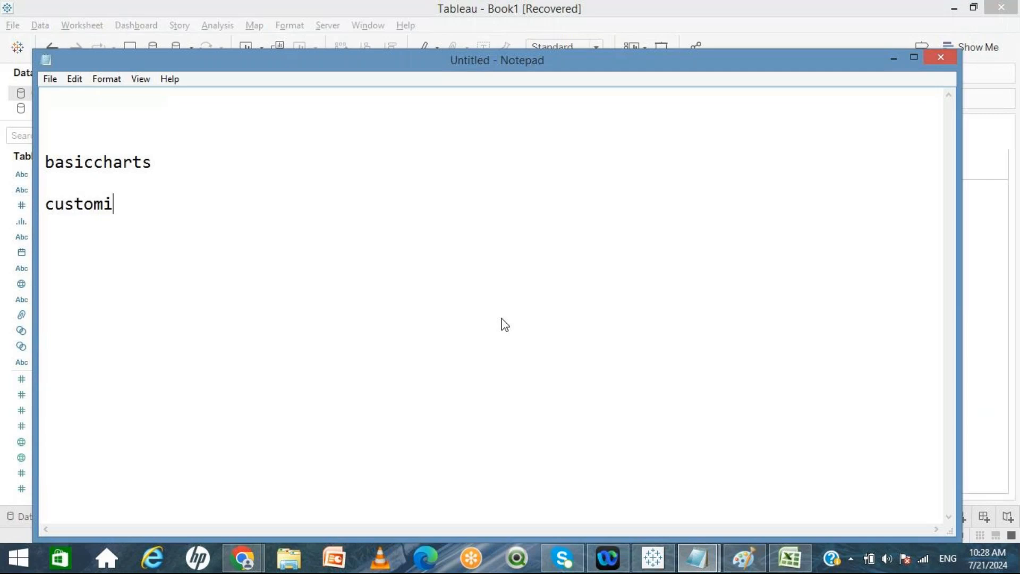
{"action": "type", "text": "zation"}
{"action": "key", "text": "Return"}
{"action": "key", "text": "Return"}
Step: Add dashboard and story as the next topic lines
{"action": "type", "text": "d"}
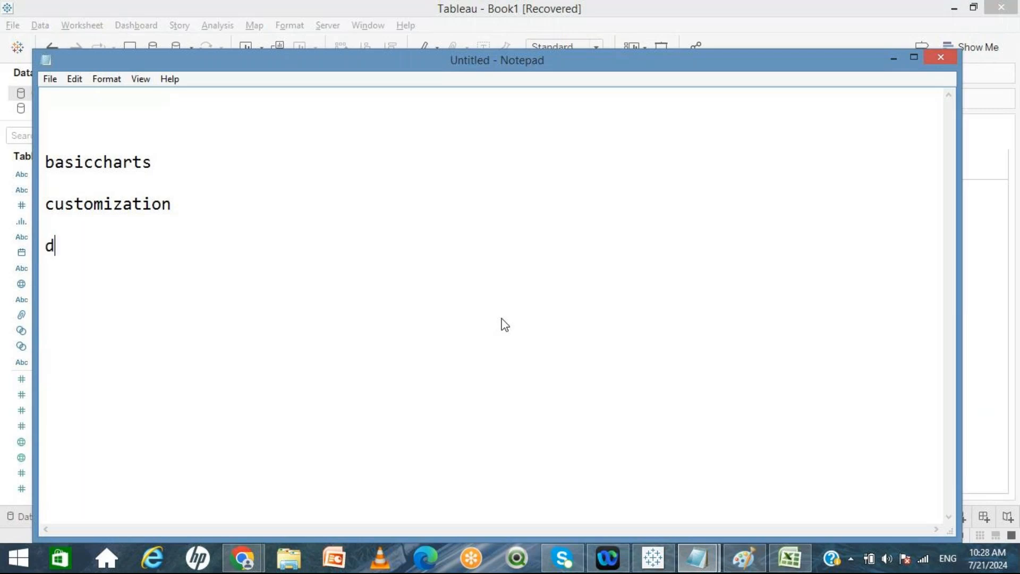
{"action": "type", "text": "ashboard"}
{"action": "key", "text": "Return"}
{"action": "key", "text": "Return"}
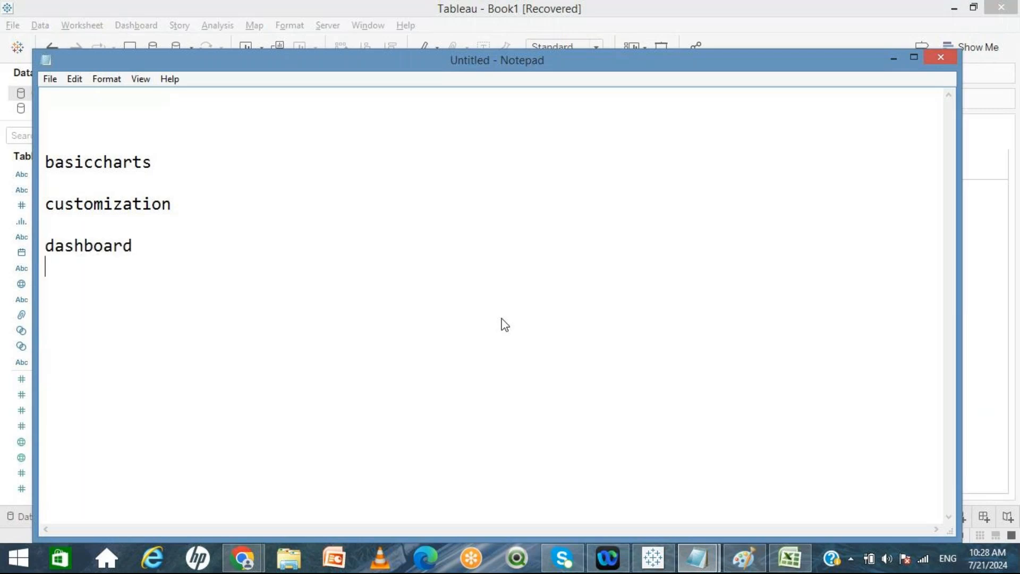
{"action": "type", "text": "stor"}
{"action": "key", "text": "Return"}
{"action": "key", "text": "BackSpace"}
{"action": "type", "text": "y"}
{"action": "key", "text": "Return"}
{"action": "key", "text": "Return"}
Step: Add datablending and filters as further topic lines, correcting typos along the way
{"action": "type", "text": "daa"}
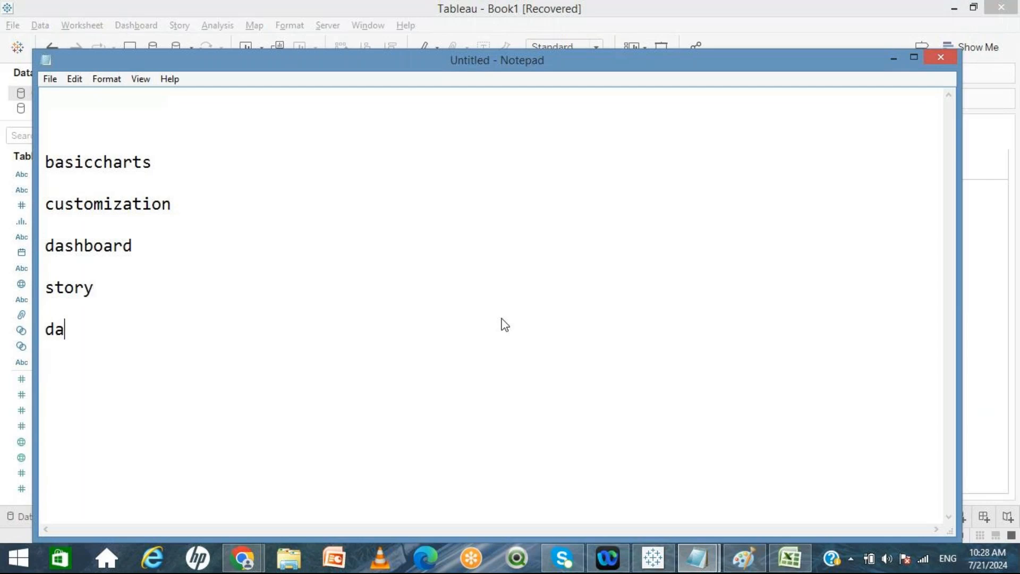
{"action": "key", "text": "BackSpace"}
{"action": "type", "text": "tablendin"}
{"action": "key", "text": "Return"}
{"action": "key", "text": "BackSpace"}
{"action": "type", "text": "g"}
{"action": "key", "text": "Return"}
{"action": "key", "text": "Return"}
{"action": "type", "text": "filters"}
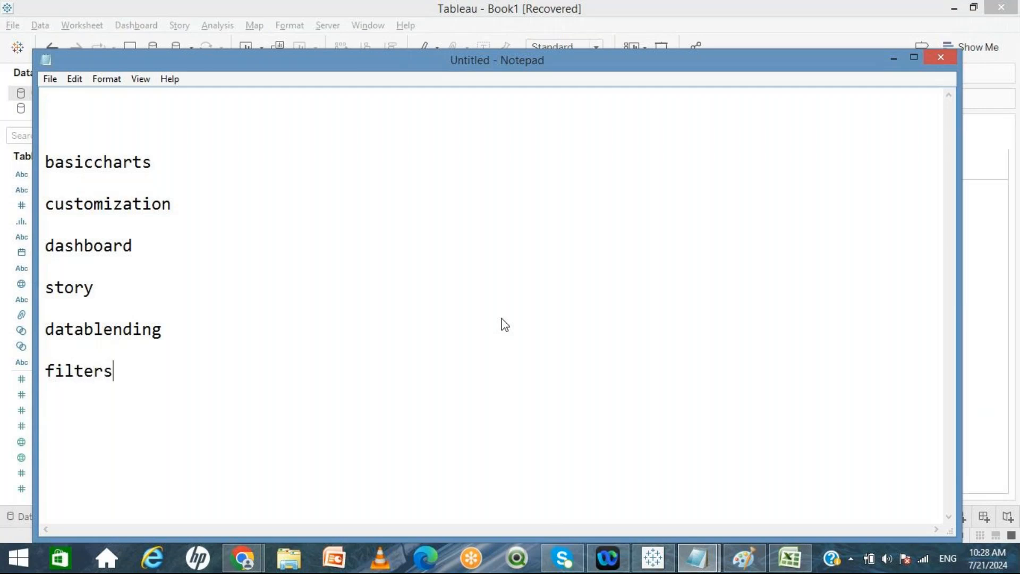
Step: Add a final line reading YTD,MtD,QTD
{"action": "key", "text": "Return"}
{"action": "type", "text": "YTD,MtD"}
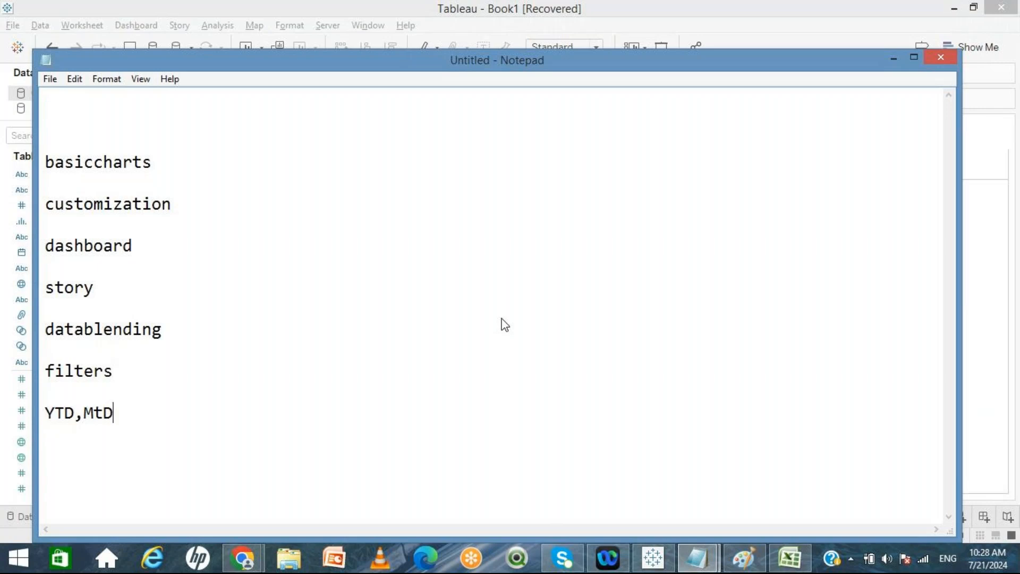
{"action": "type", "text": ",QTD"}
Step: Highlight the whole topic list to review it, then deselect and minimize Notepad
{"action": "left_click_drag", "start_coordinate": [164, 412], "coordinate": [43, 142]}
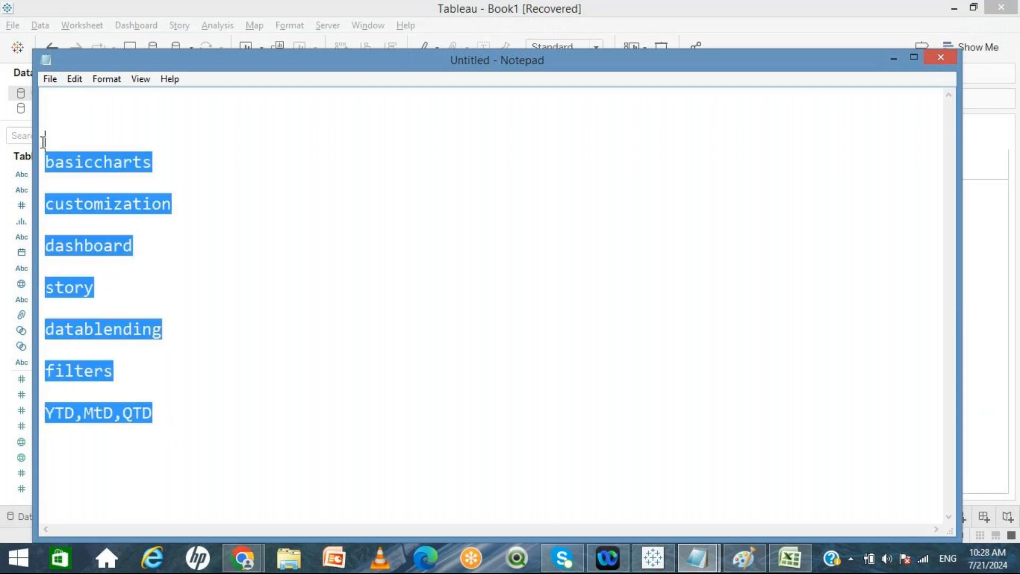
{"action": "left_click", "coordinate": [210, 227]}
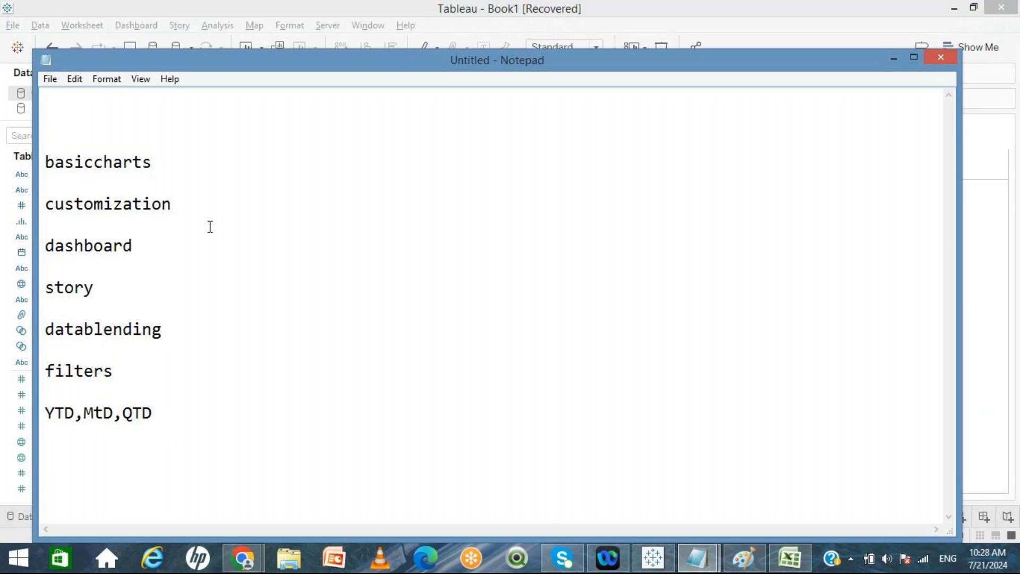
{"action": "left_click", "coordinate": [891, 58]}
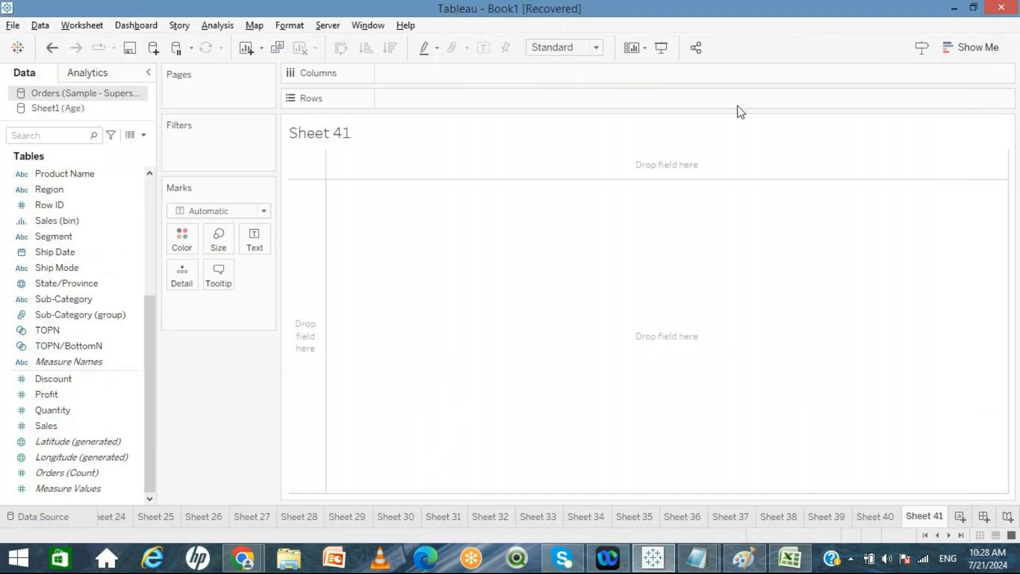
Step: Switch to the GoTo Meeting browser tab and end the session for all participants
{"action": "left_click", "coordinate": [251, 561]}
{"action": "left_click", "coordinate": [213, 475]}
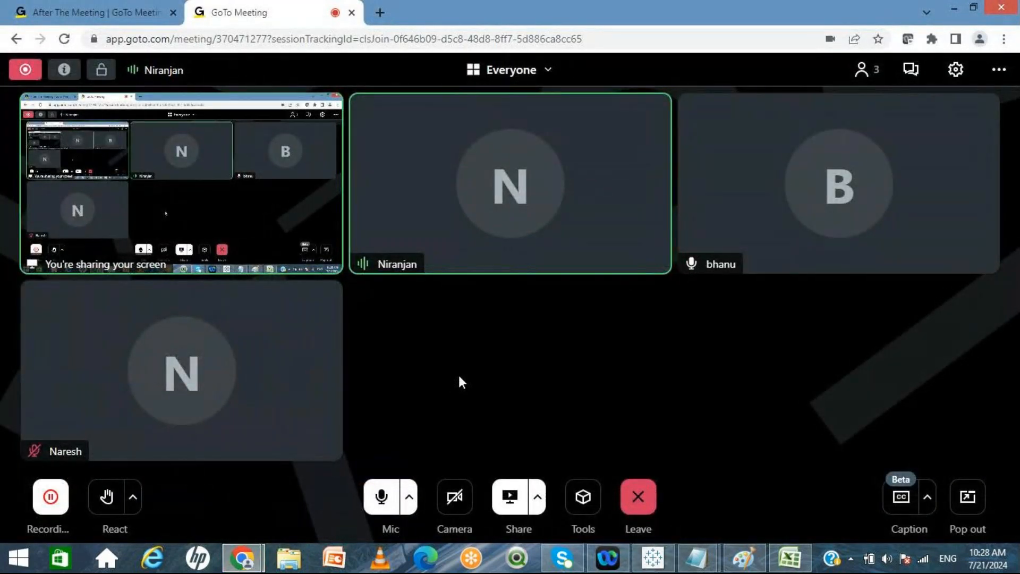
{"action": "left_click", "coordinate": [649, 497]}
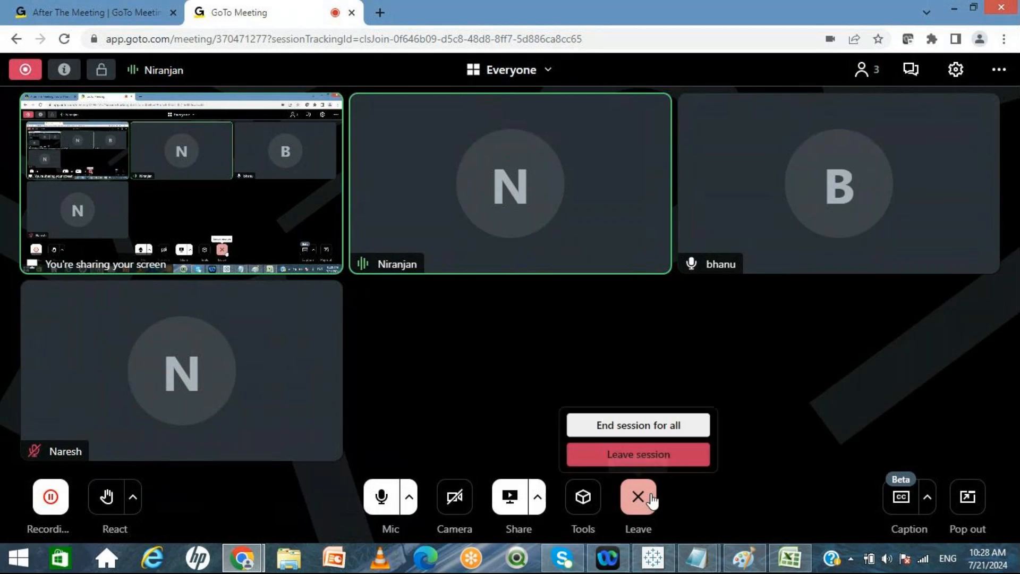
{"action": "left_click", "coordinate": [648, 426]}
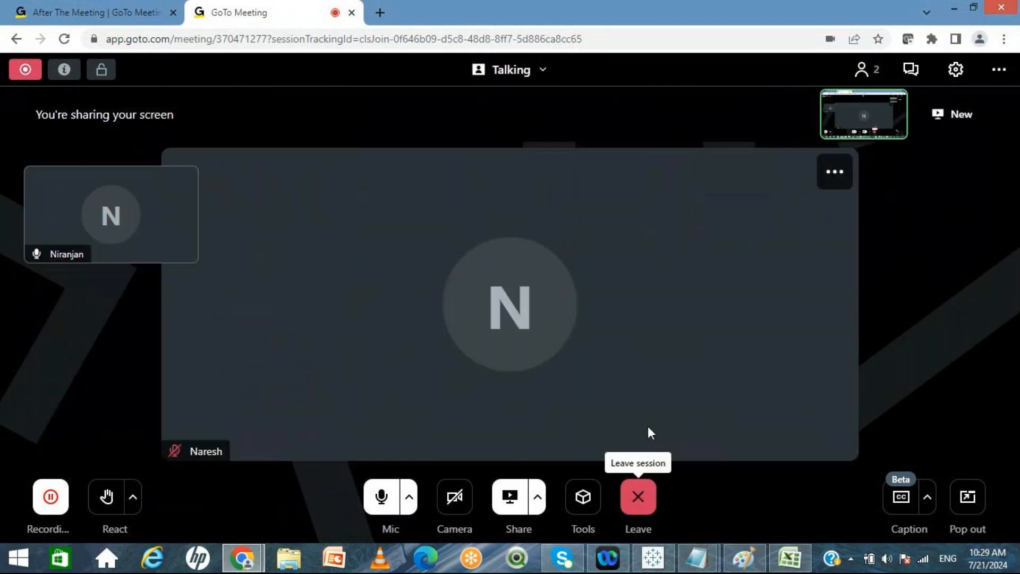